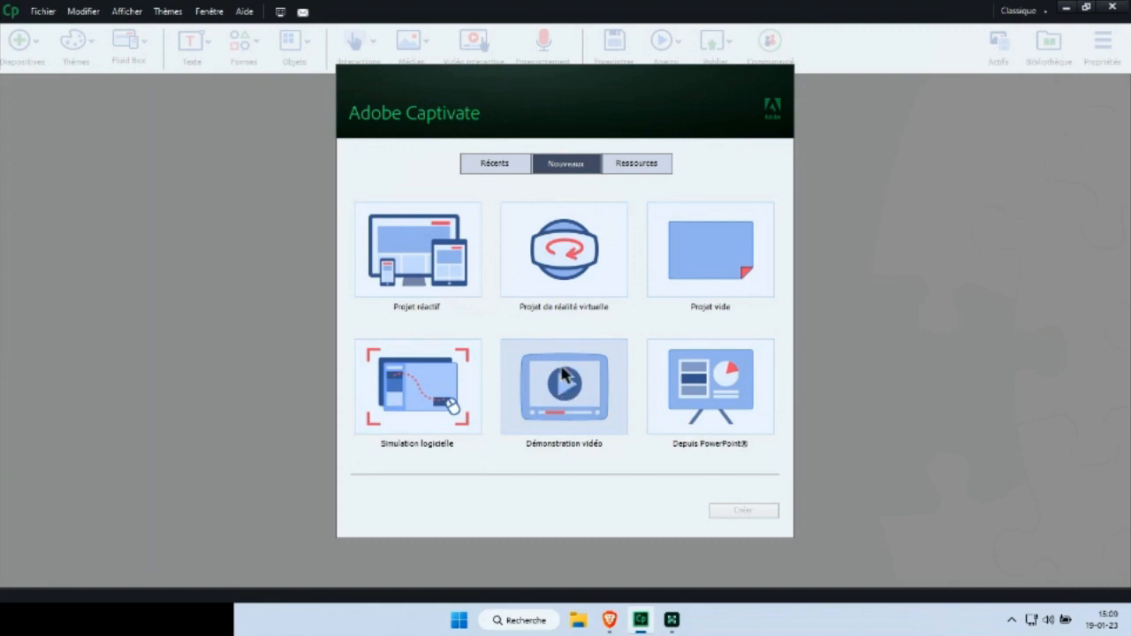
- Try to create a Démonstration vidéo project, reopening Adobe Captivate 2019 for a second attempt
click(565, 387)
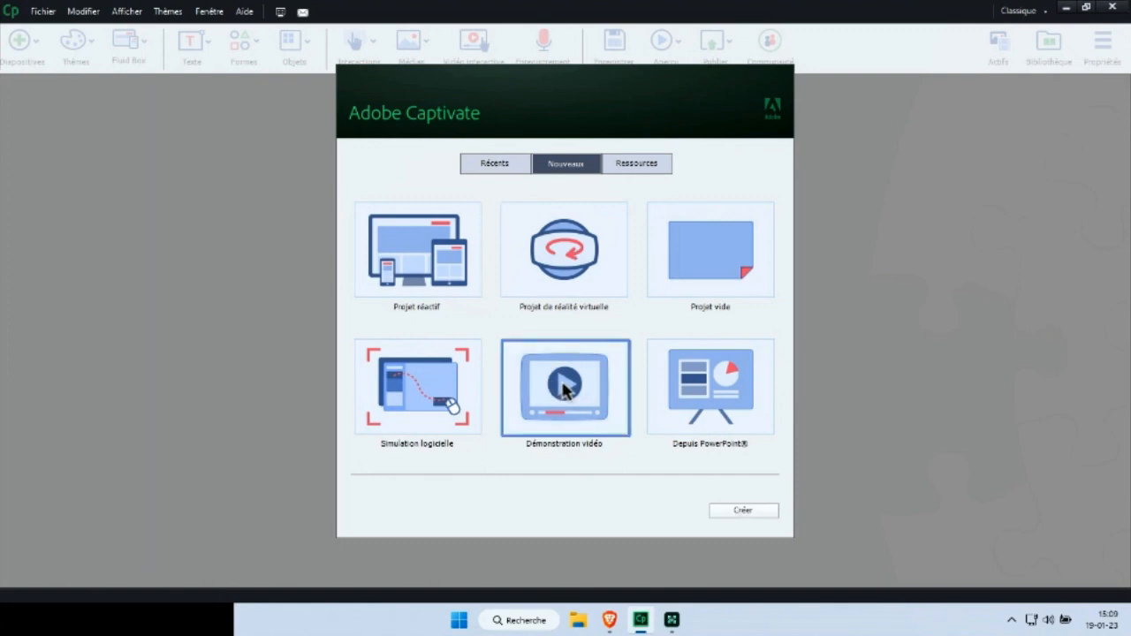
double_click(566, 390)
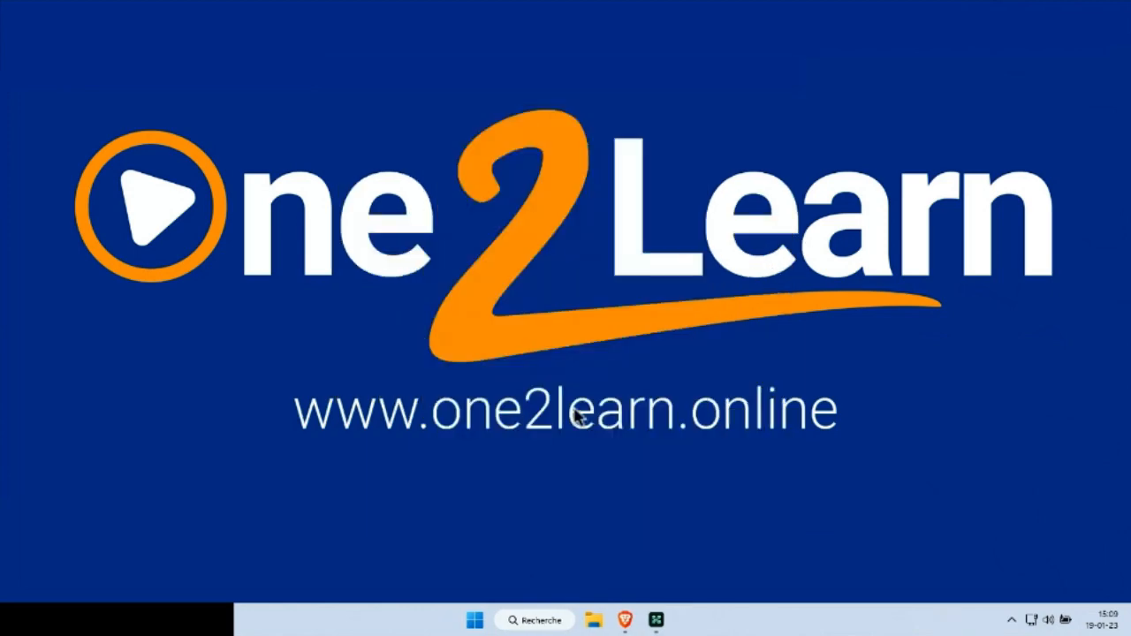
click(475, 621)
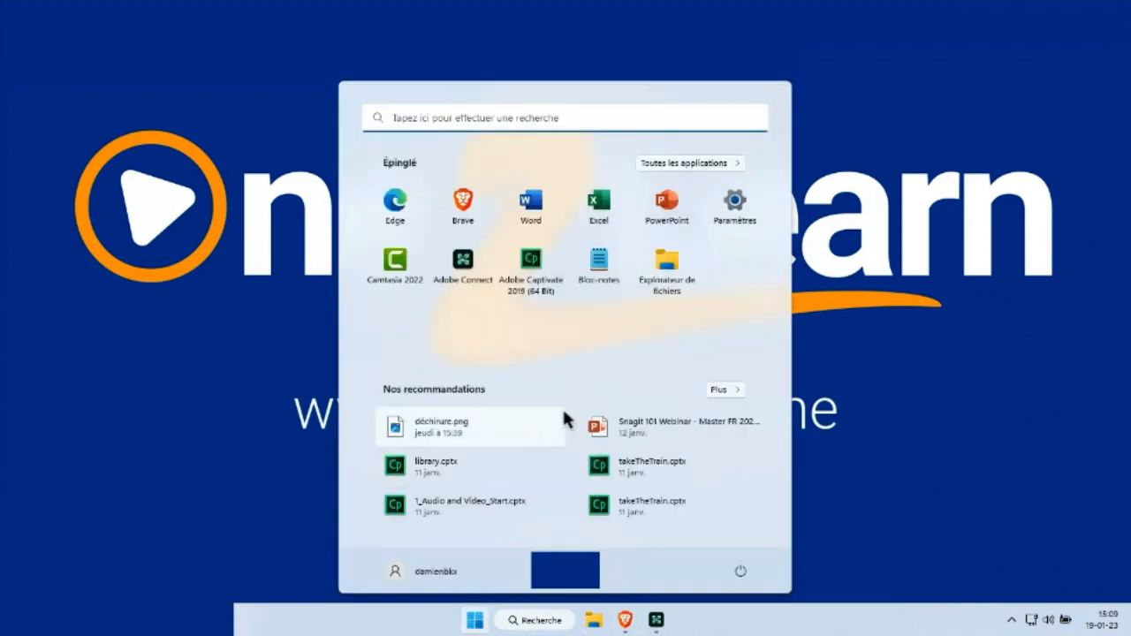
click(523, 281)
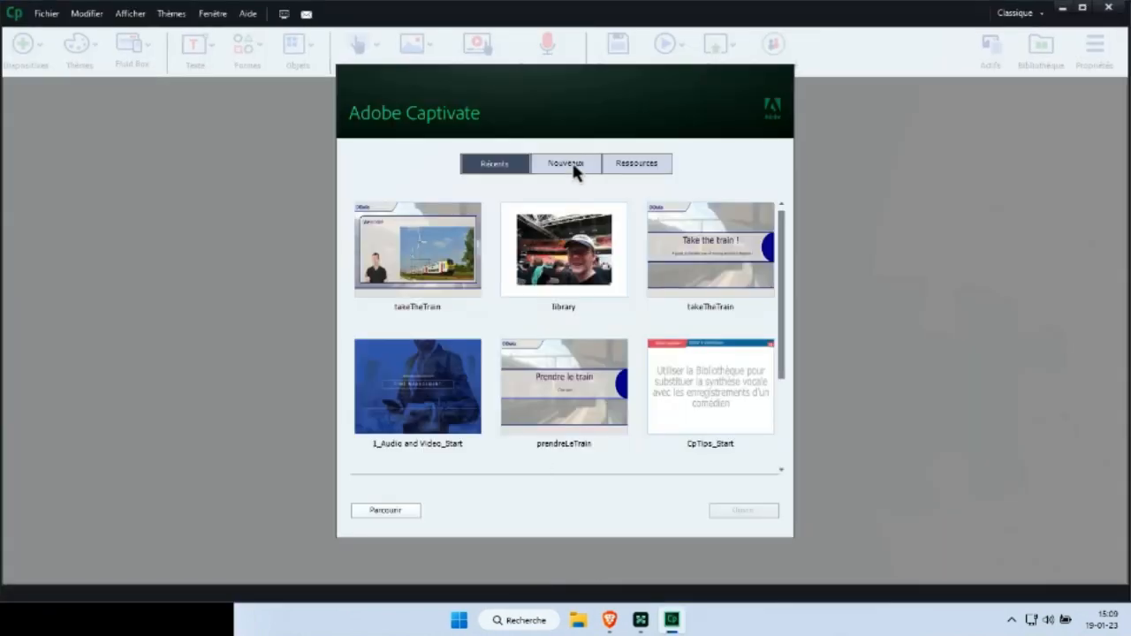
click(574, 168)
click(575, 402)
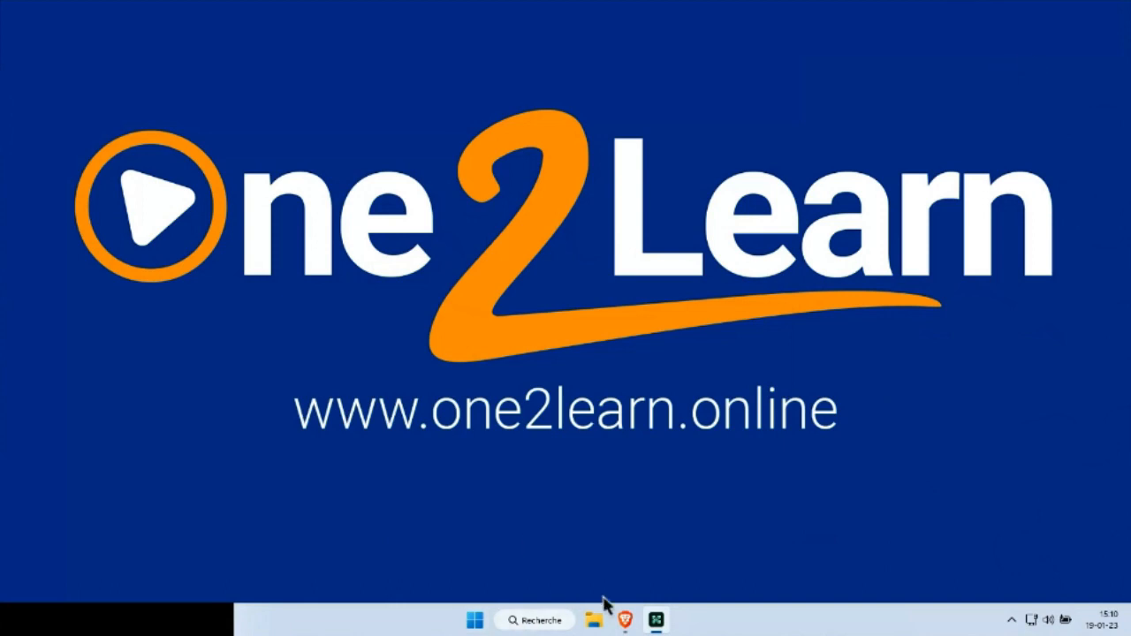
- Reopen Adobe Captivate 2019 and create a new Démonstration vidéo project
click(477, 620)
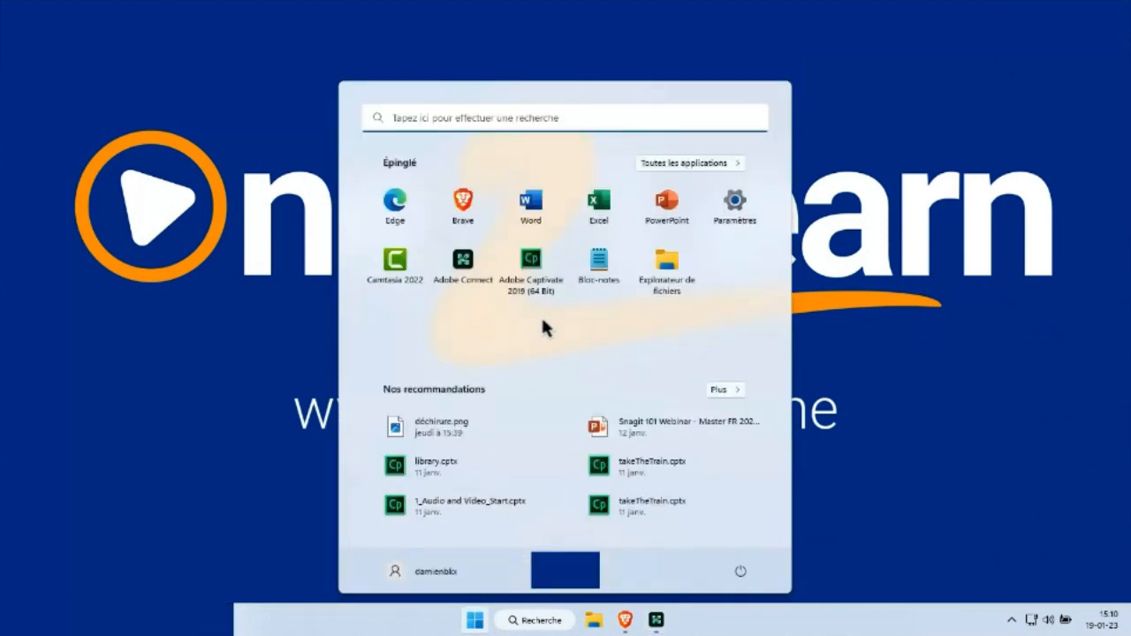
click(526, 269)
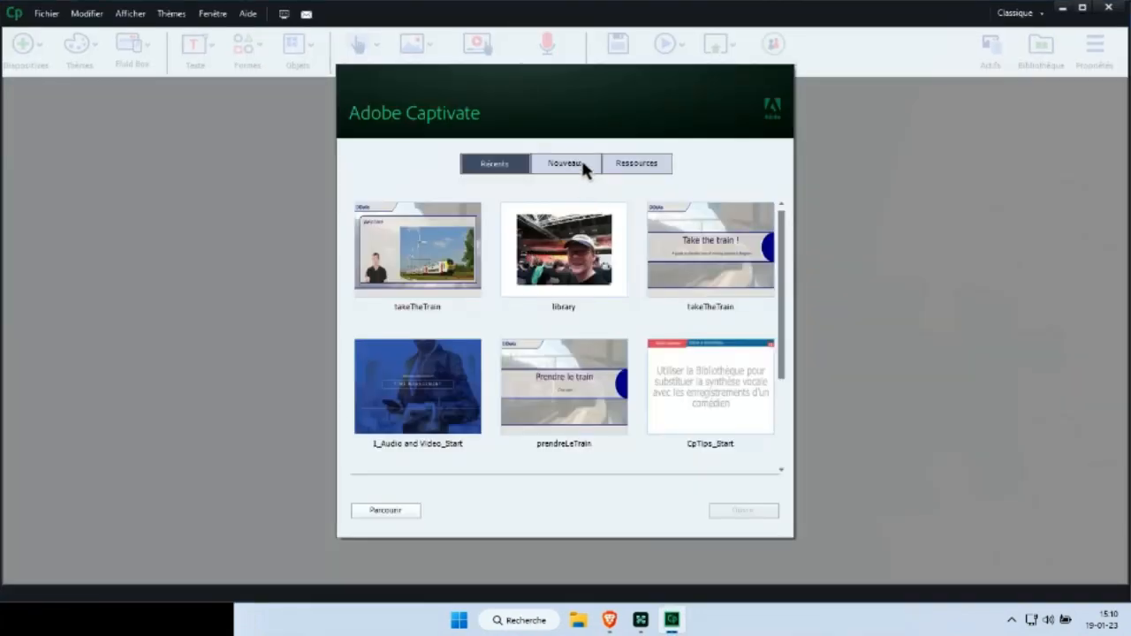
click(582, 165)
click(546, 399)
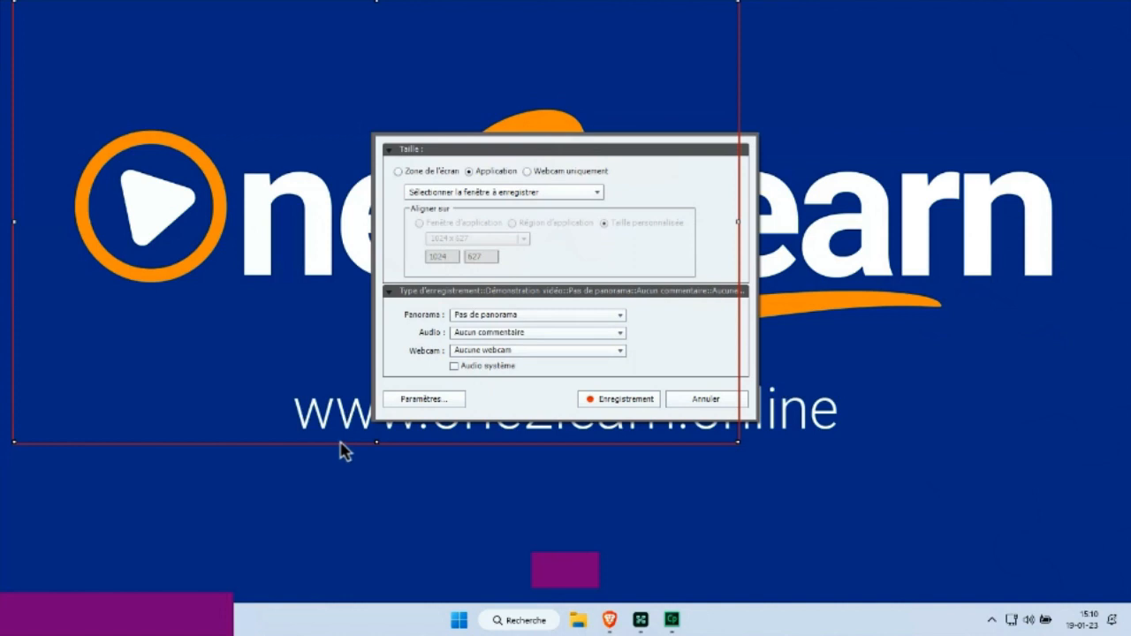
- Centre the recording area on the screen and choose the Facebook – Brave application window as the recording target
drag(345, 451, 530, 518)
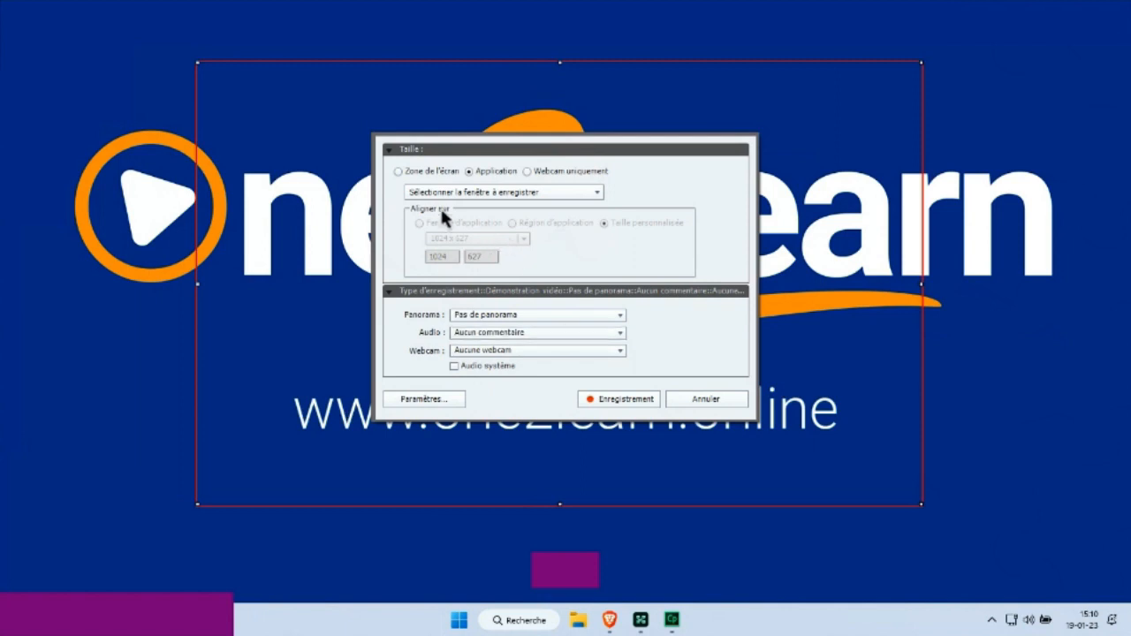
click(398, 173)
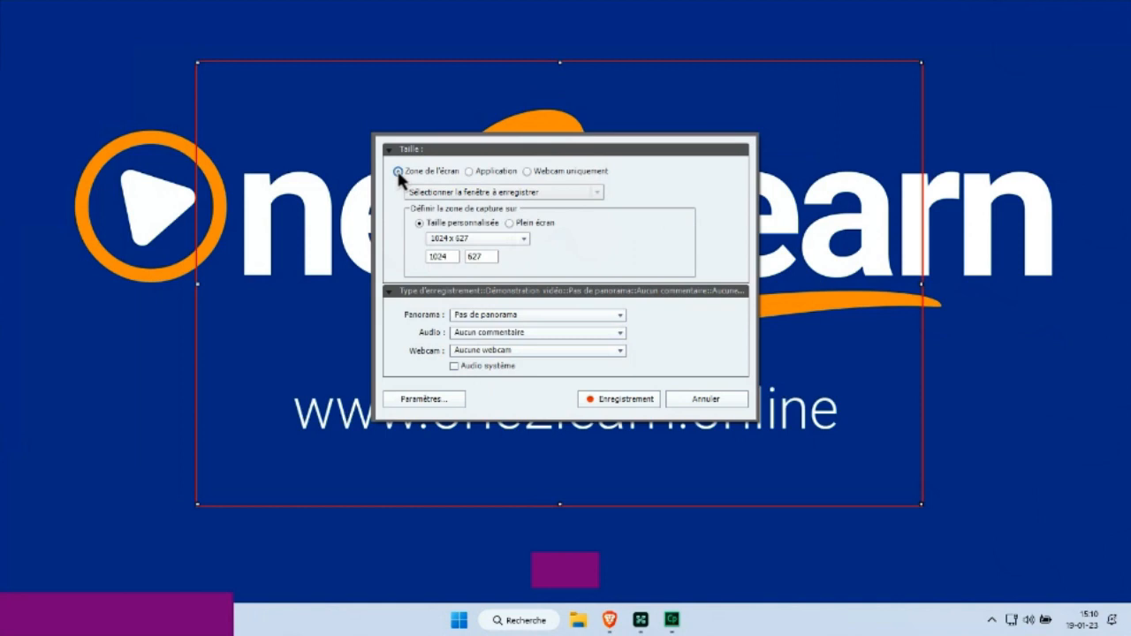
click(469, 171)
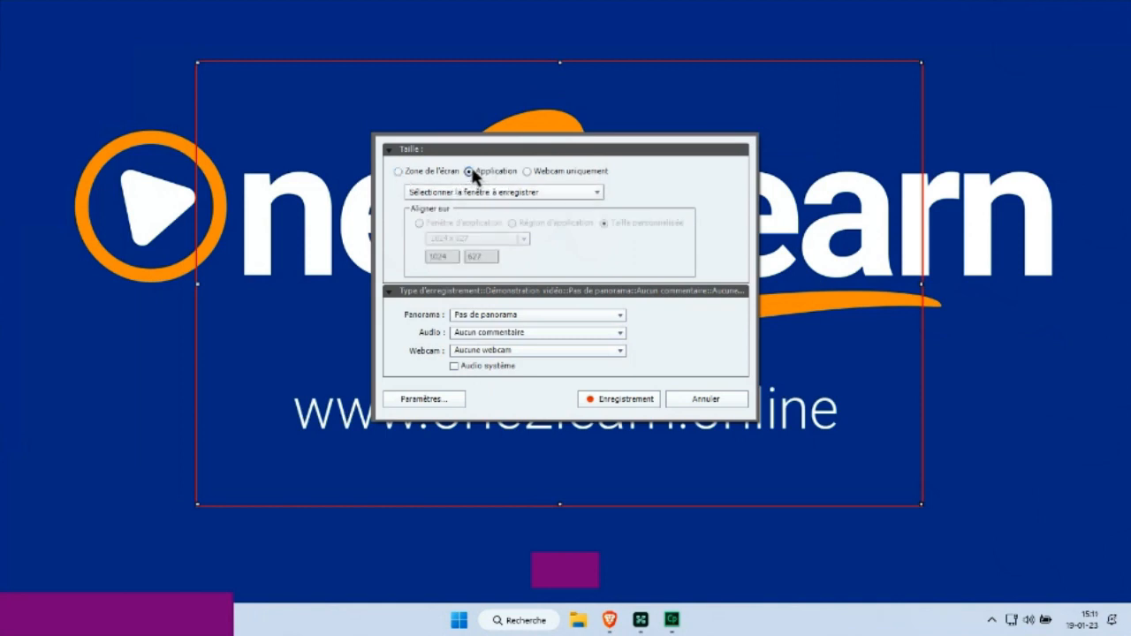
click(598, 196)
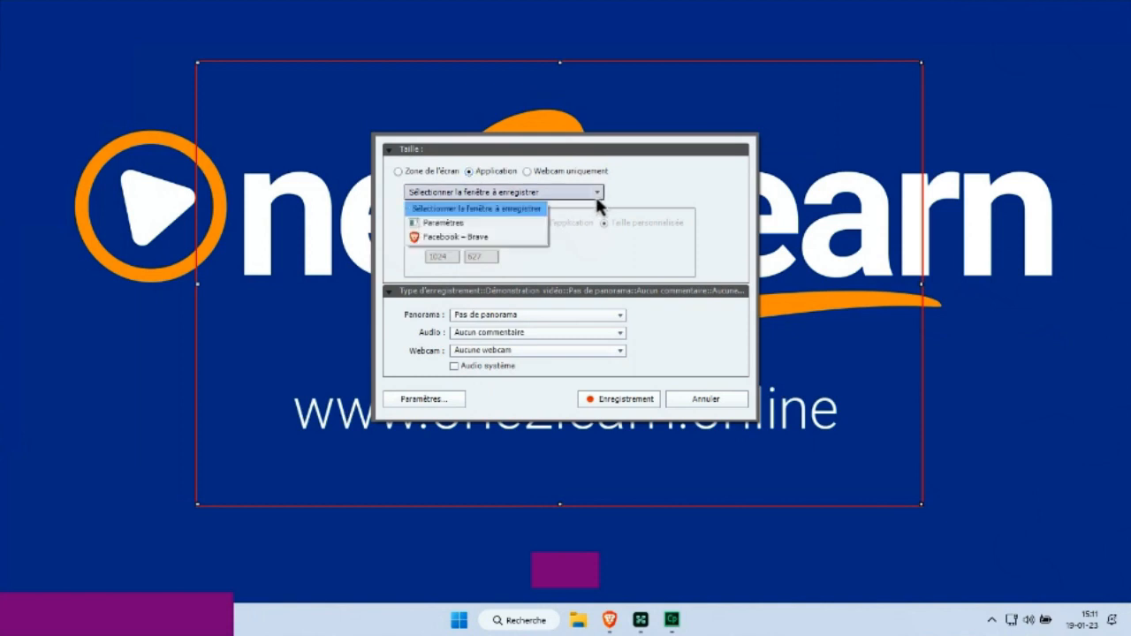
click(468, 244)
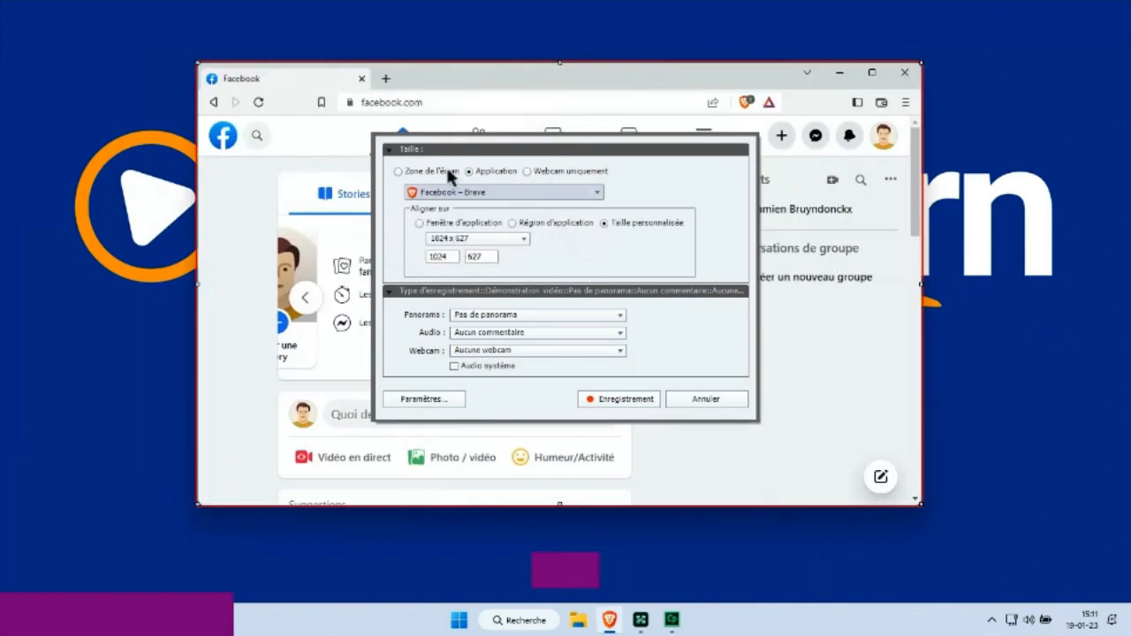
drag(449, 138, 469, 174)
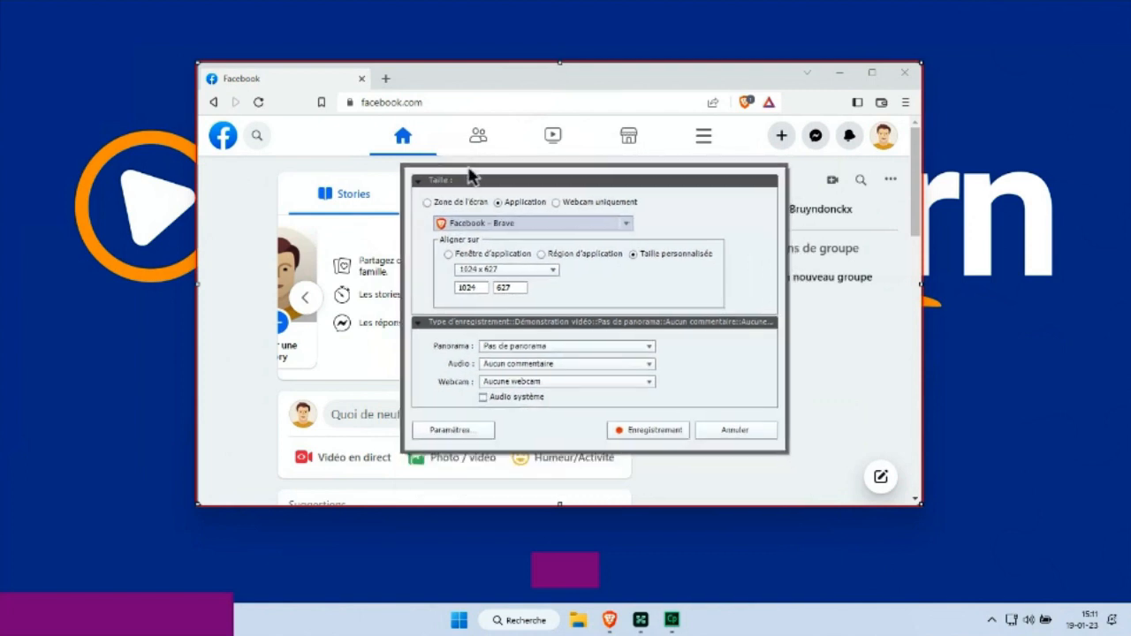
- Try aligning the recording area to the application window and to the web page region inside the browser
click(448, 253)
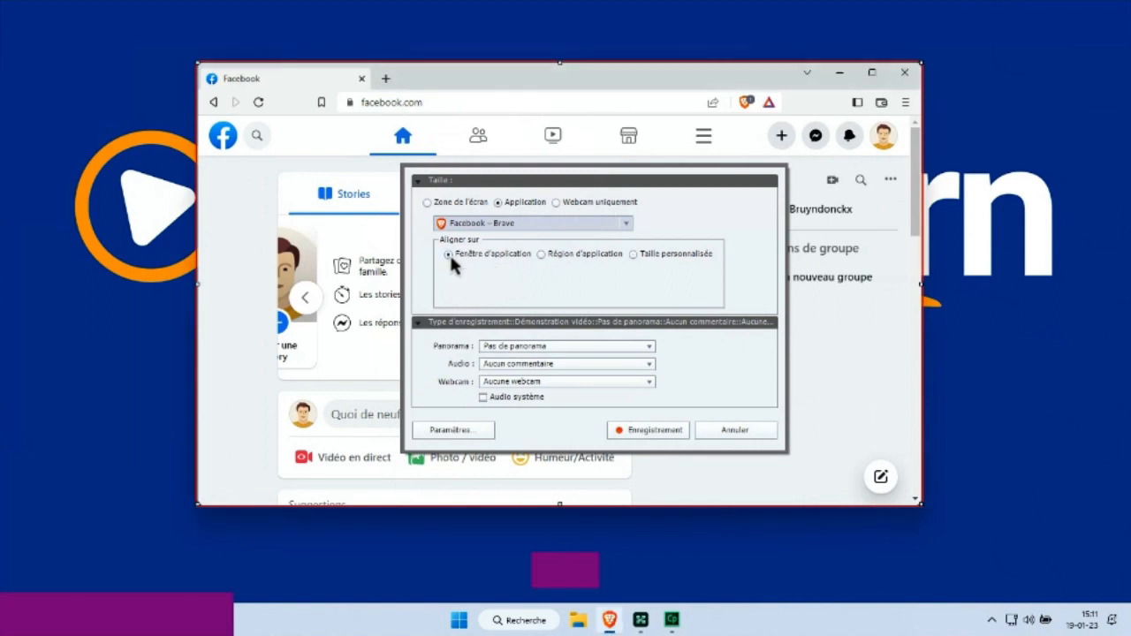
click(542, 254)
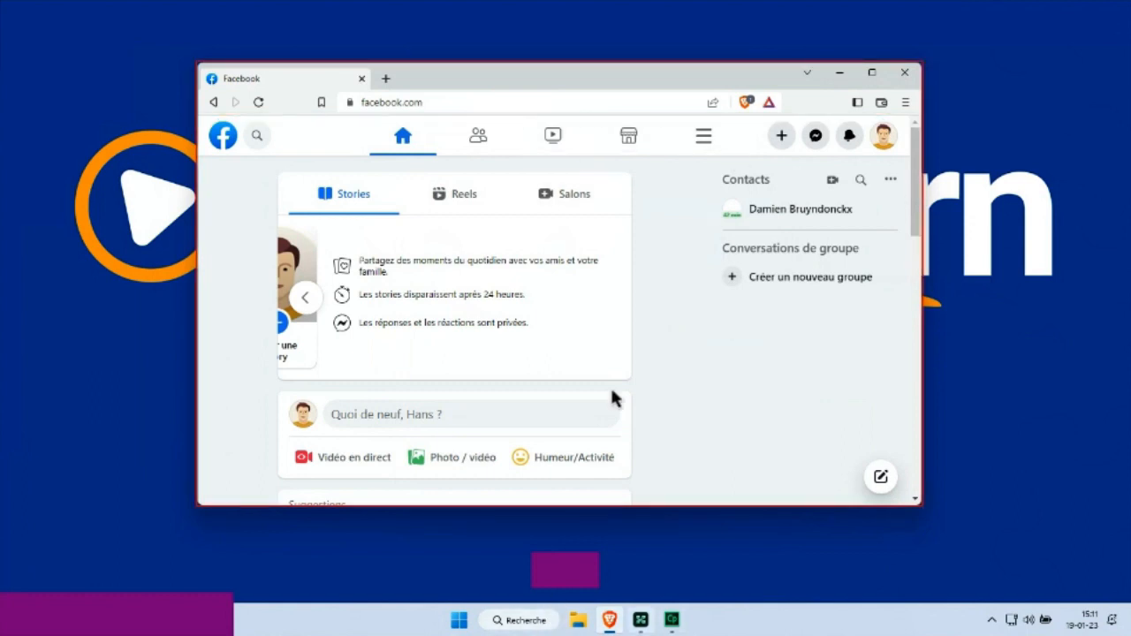
click(626, 230)
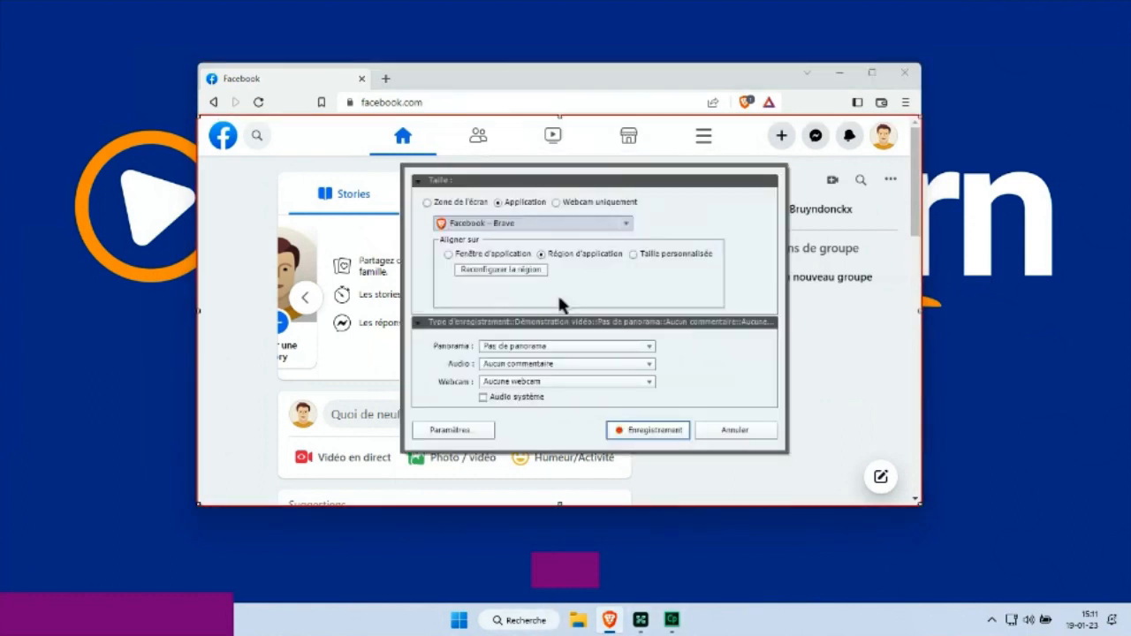
- Set the recording area to the custom size 1280 x 720 and reposition the browser window so it fits fully on the screen
click(633, 254)
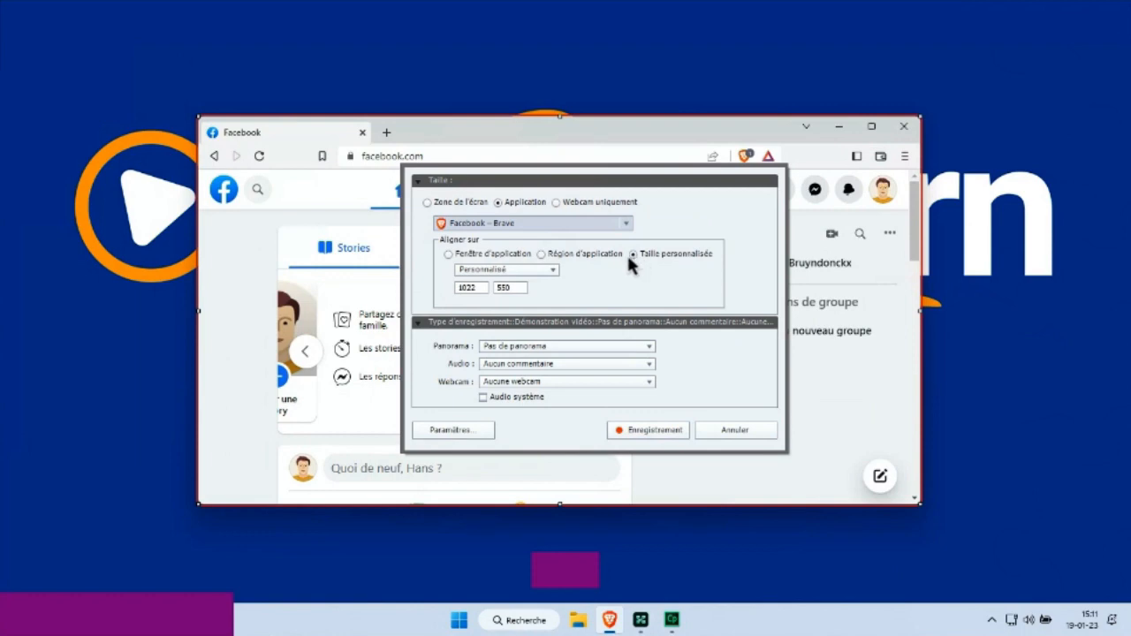
click(553, 269)
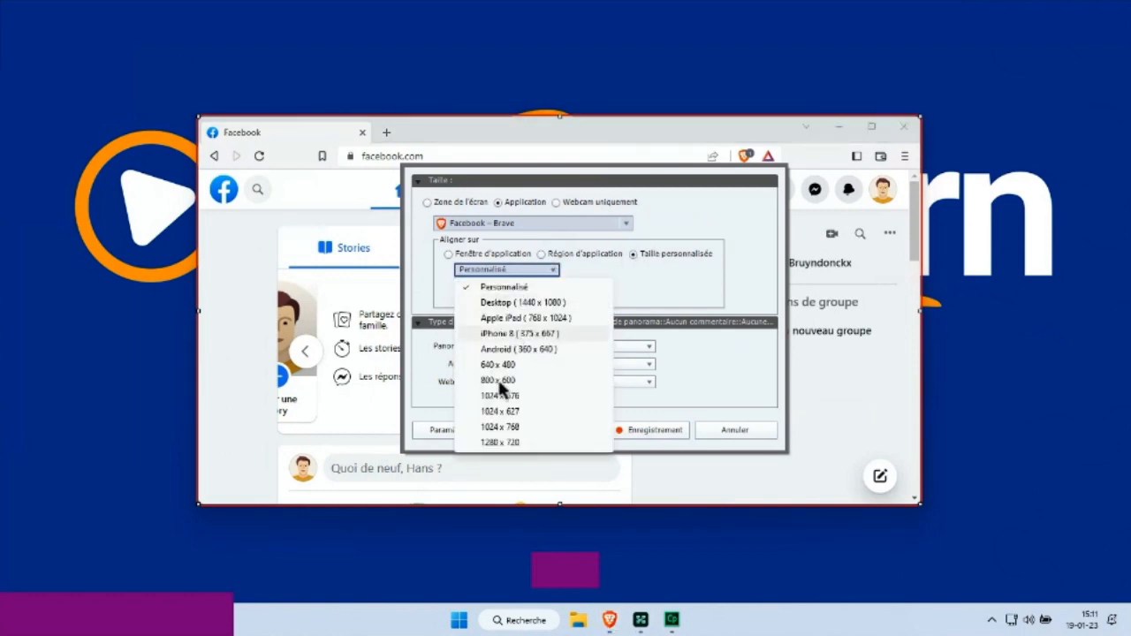
click(500, 443)
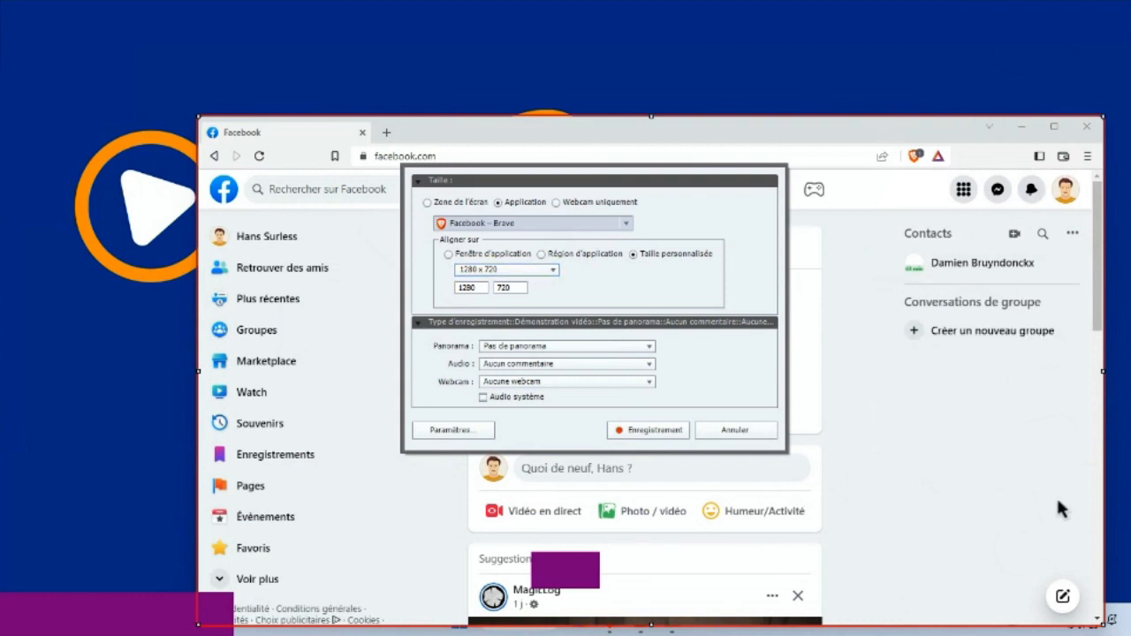
click(648, 123)
drag(647, 127, 584, 68)
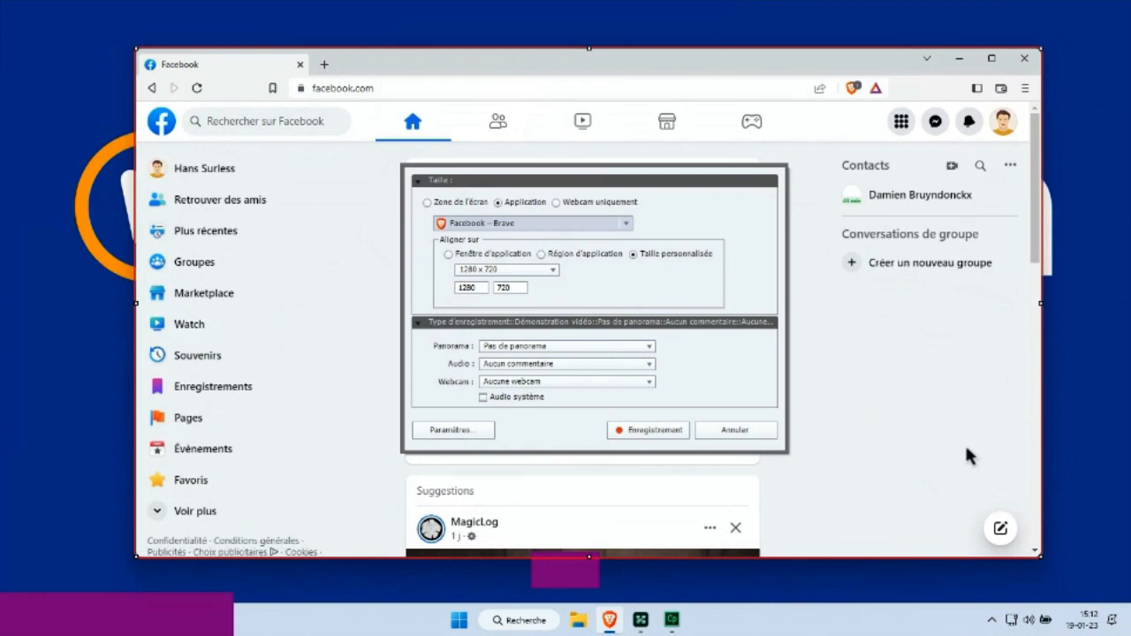
mouse_move(533, 57)
mouse_down()
mouse_move(527, 30)
mouse_move(532, 39)
mouse_up()
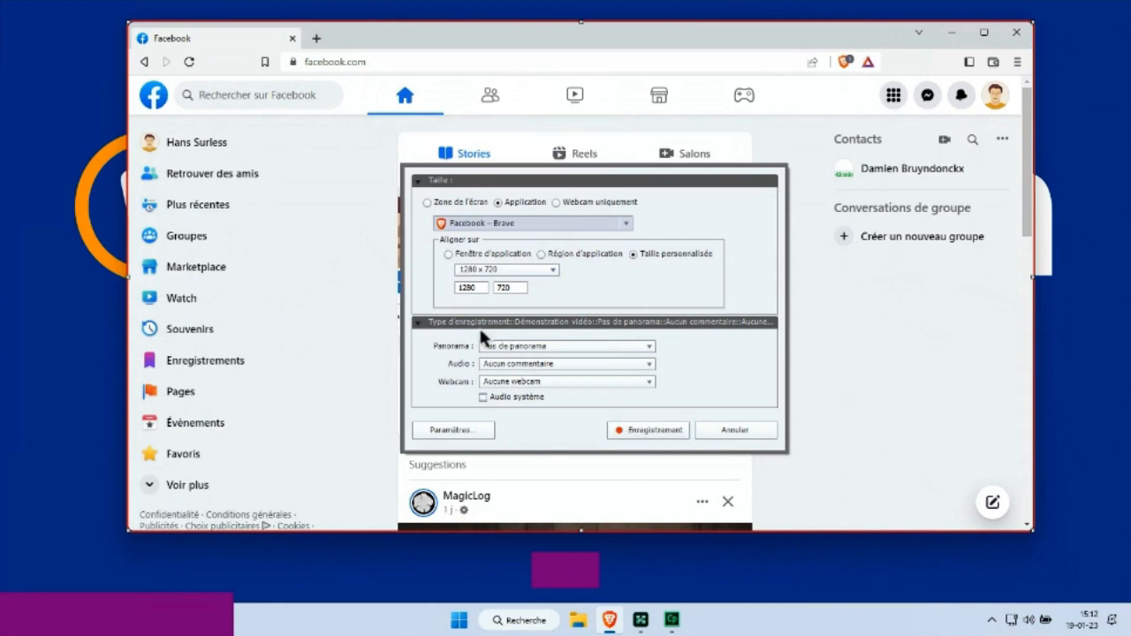
- Set the audio commentary source to Volume (Microphone (High Definition Aud))
click(513, 366)
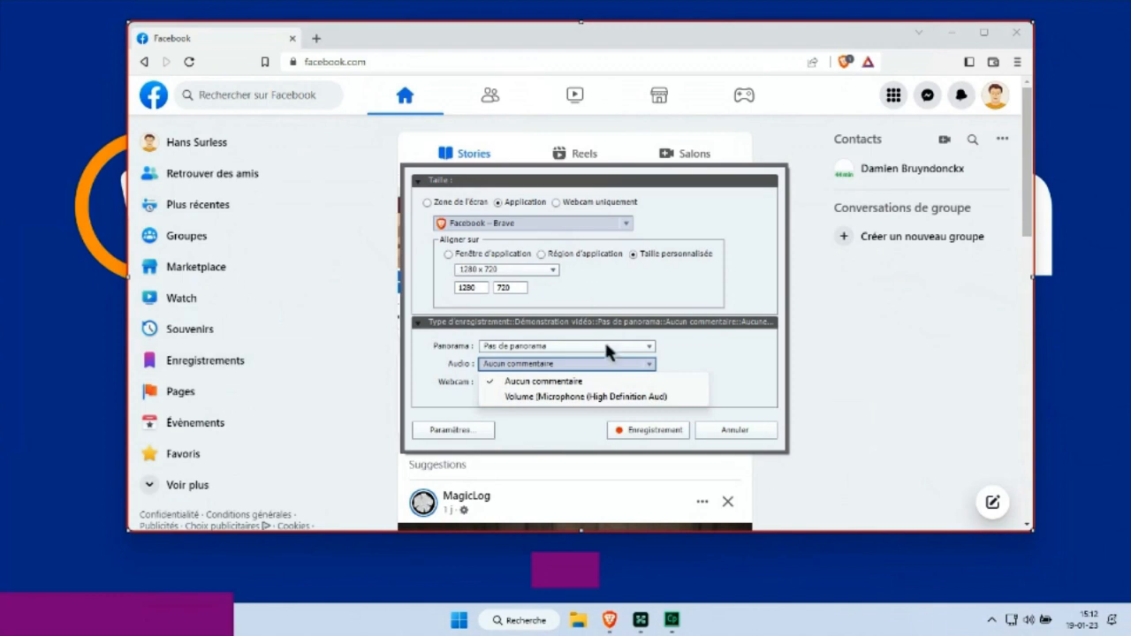
click(531, 396)
click(538, 364)
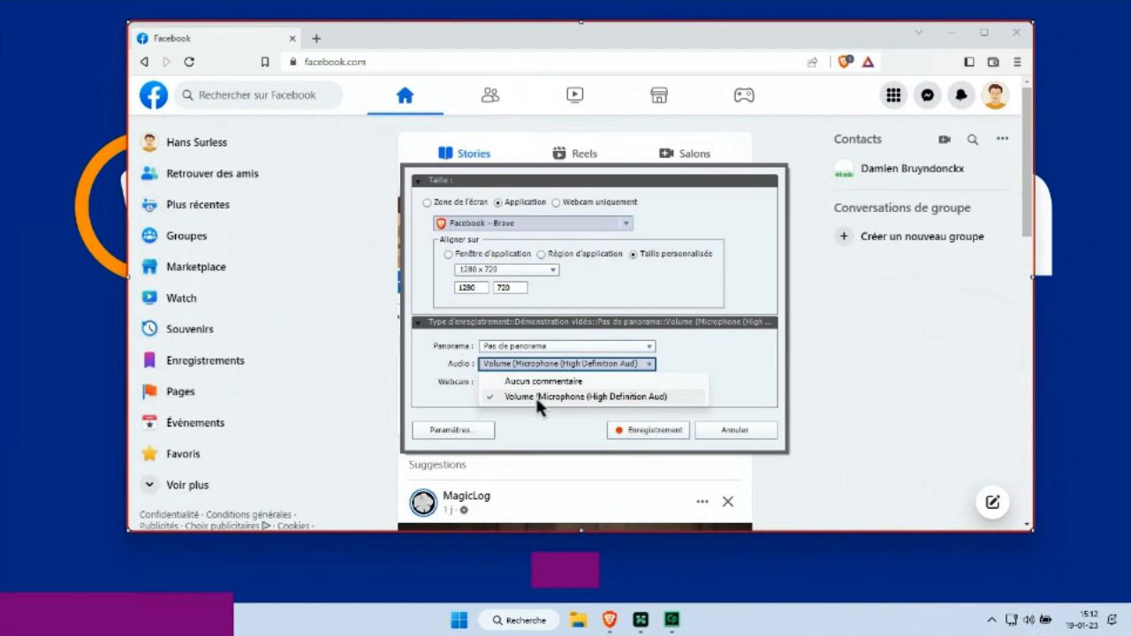
click(536, 397)
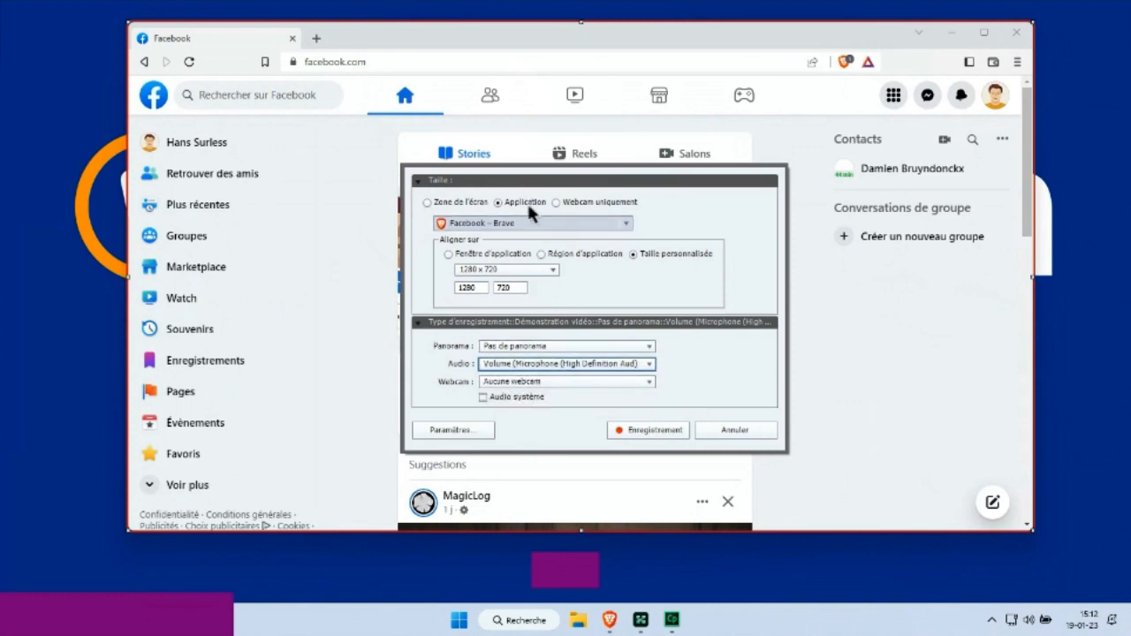
- Launch the recording, calibrating the microphone input automatically and accepting the calibration
click(637, 427)
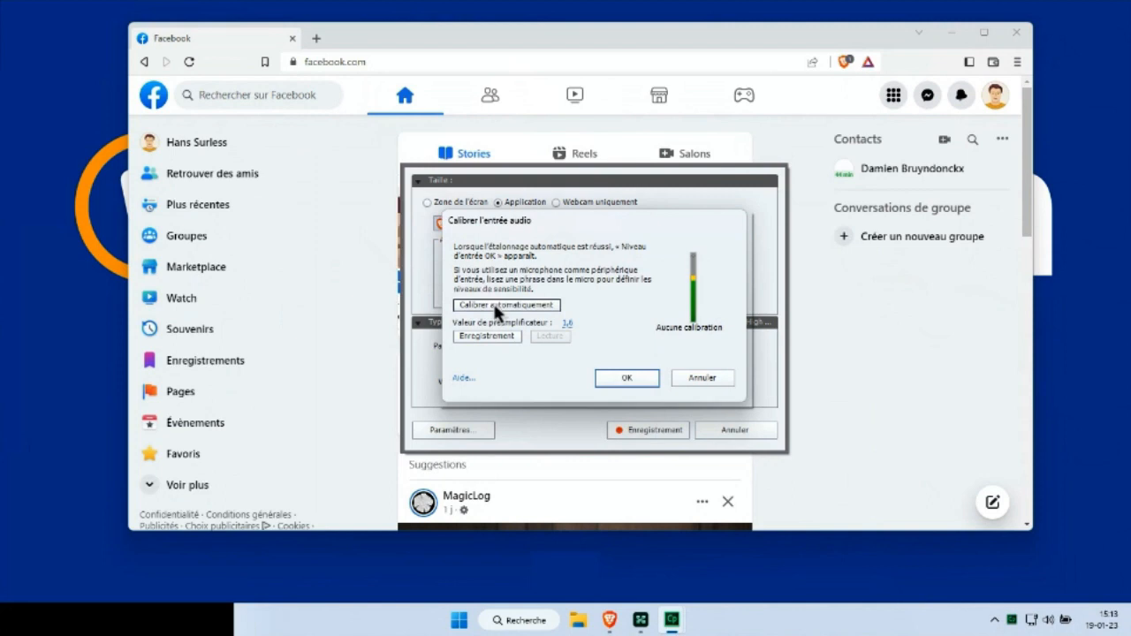
click(533, 306)
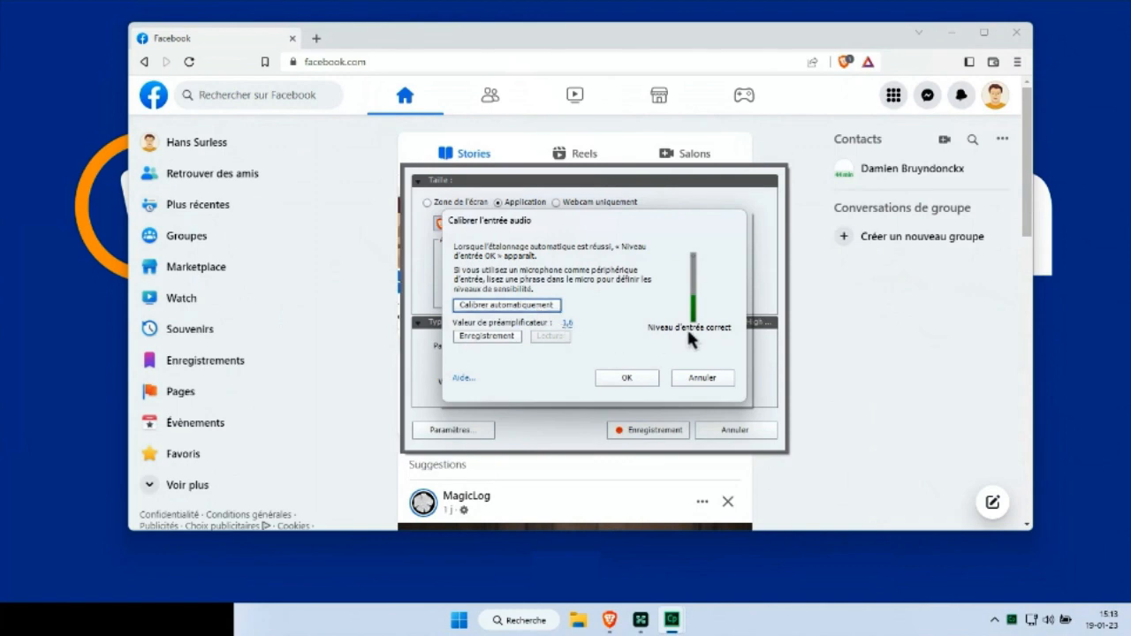
click(608, 375)
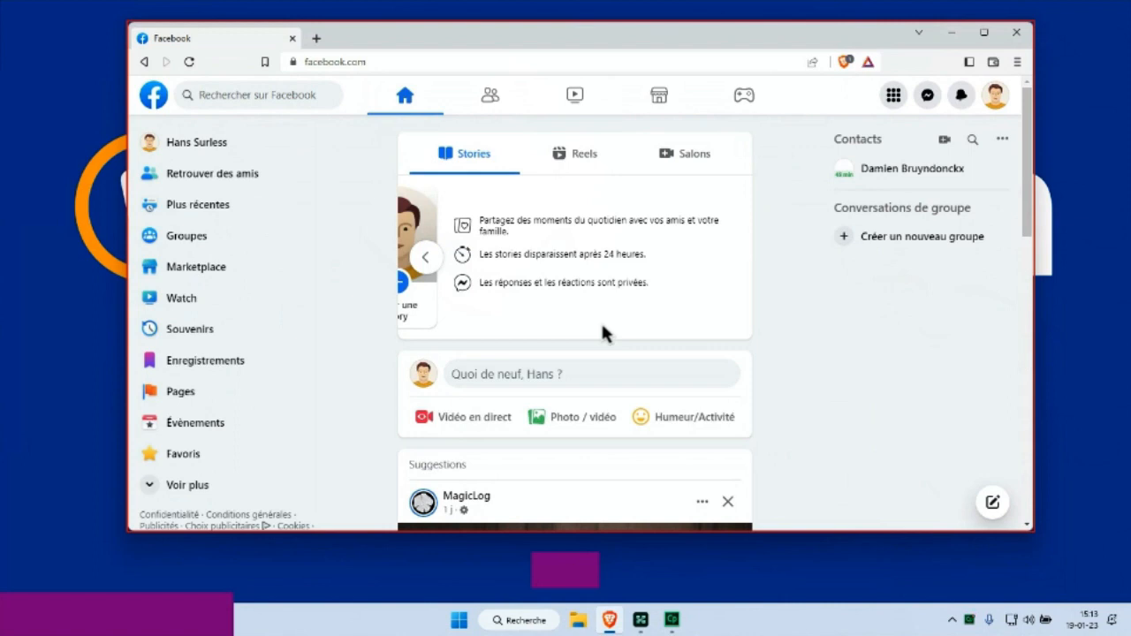
- Open the Facebook account's Sécurité et connexion settings and go to the Connexion section
click(994, 103)
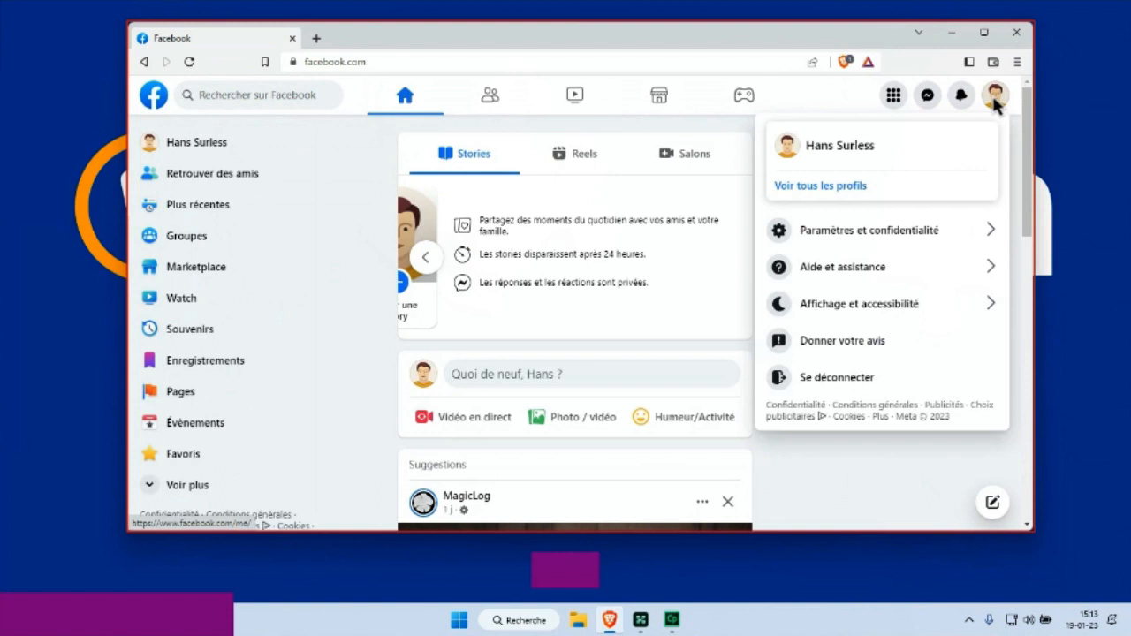
click(889, 232)
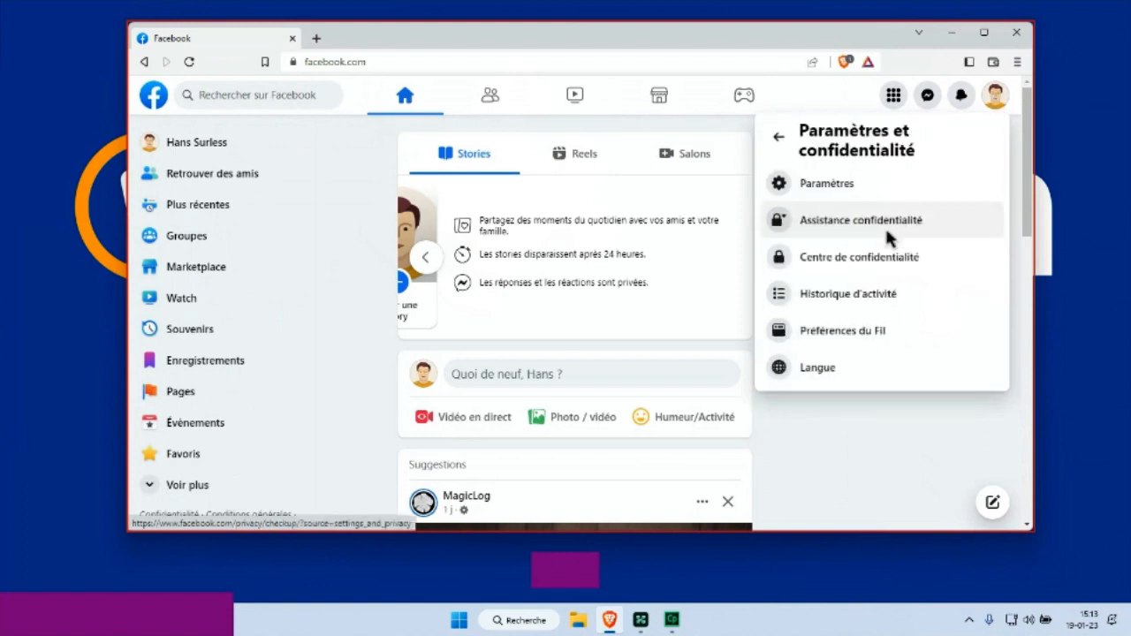
click(847, 185)
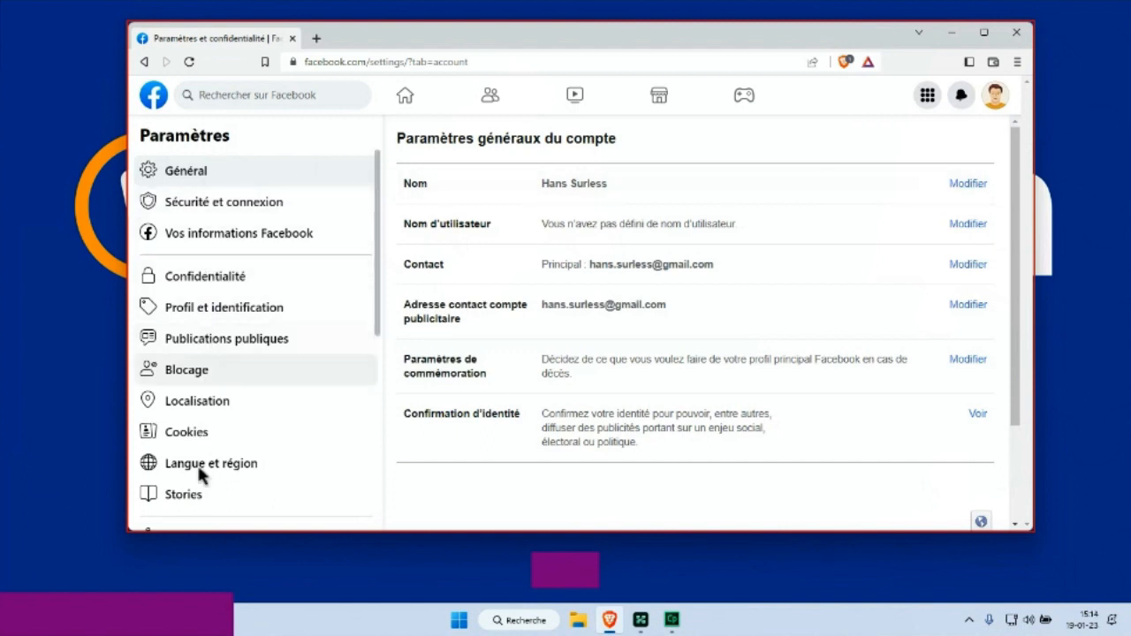
click(182, 202)
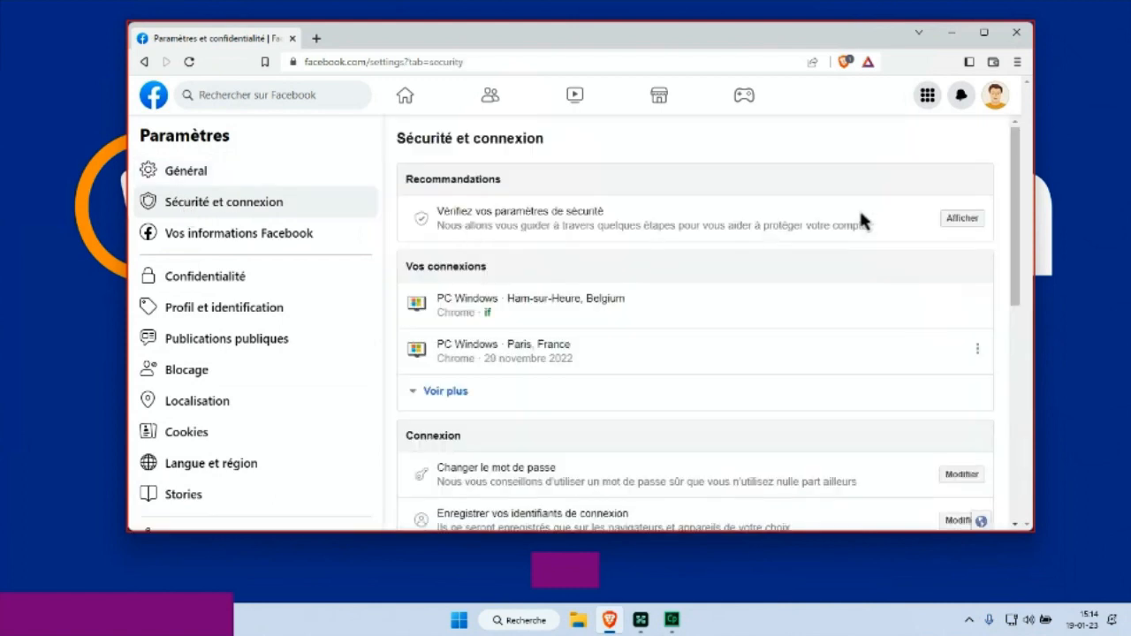
drag(1015, 160, 1010, 260)
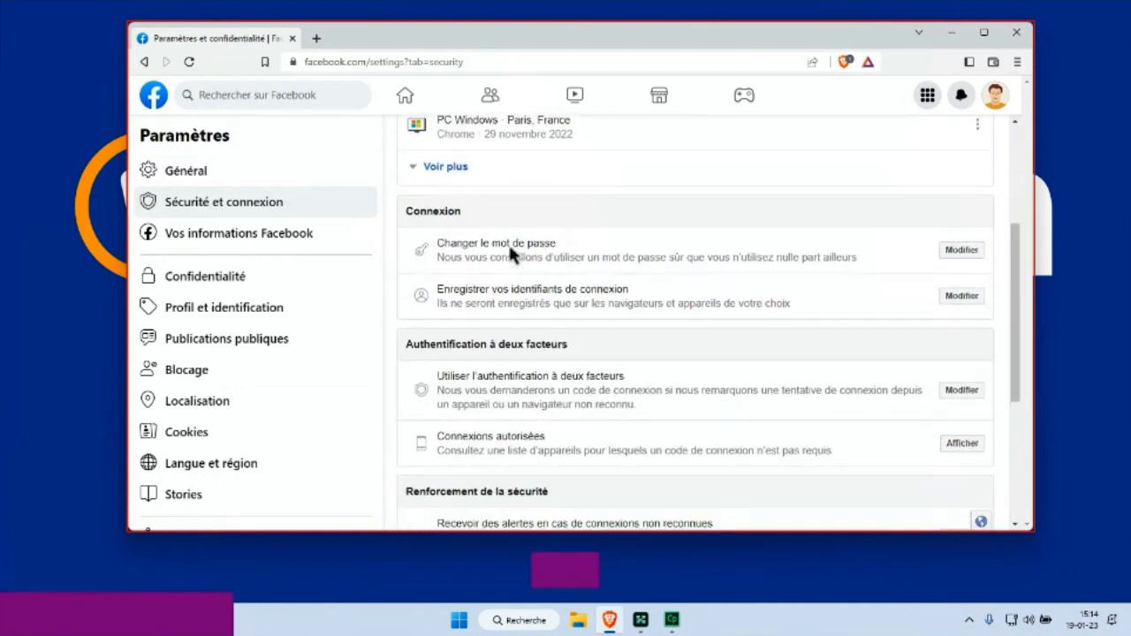
- Open the Changer le mot de passe form and enter the current account password and a new password in their fields
click(960, 251)
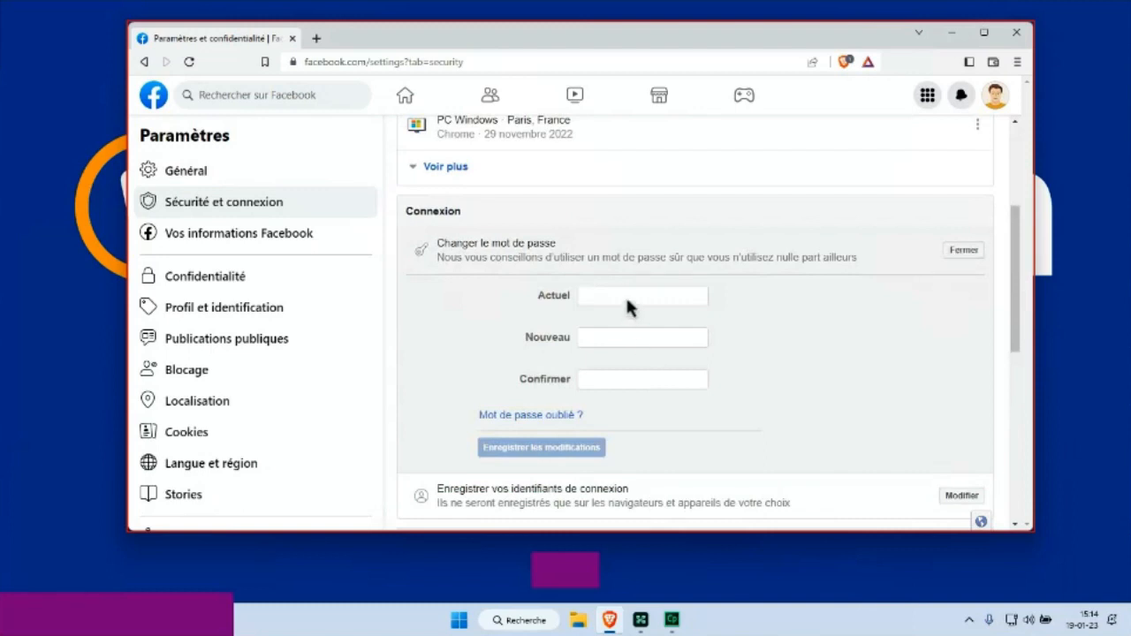
click(625, 297)
text(***)
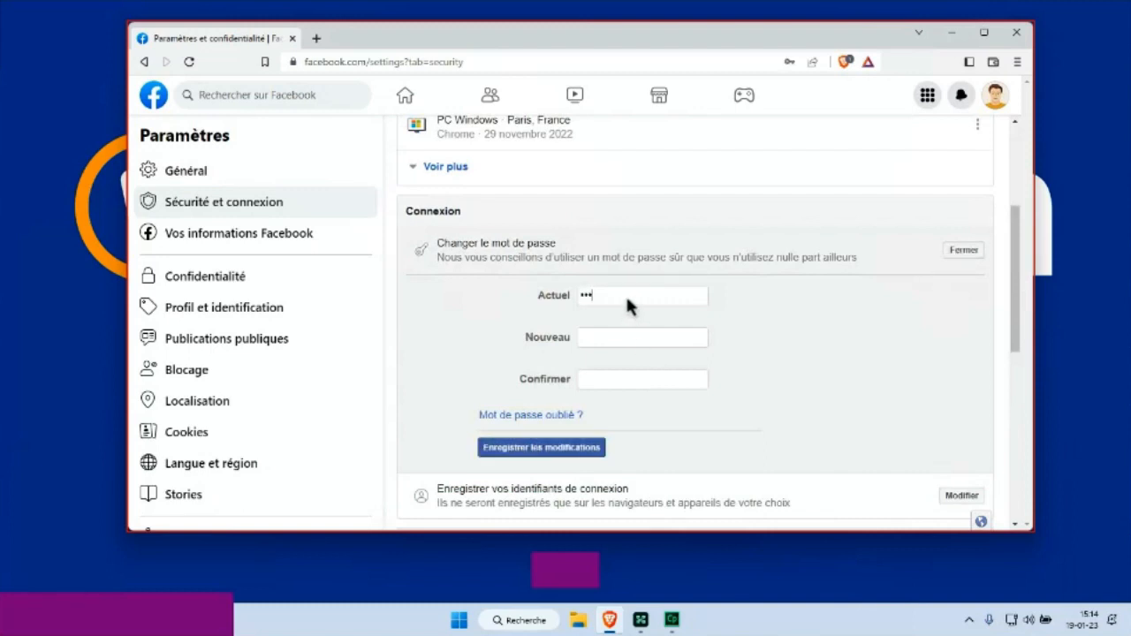
text(*********)
key(Tab)
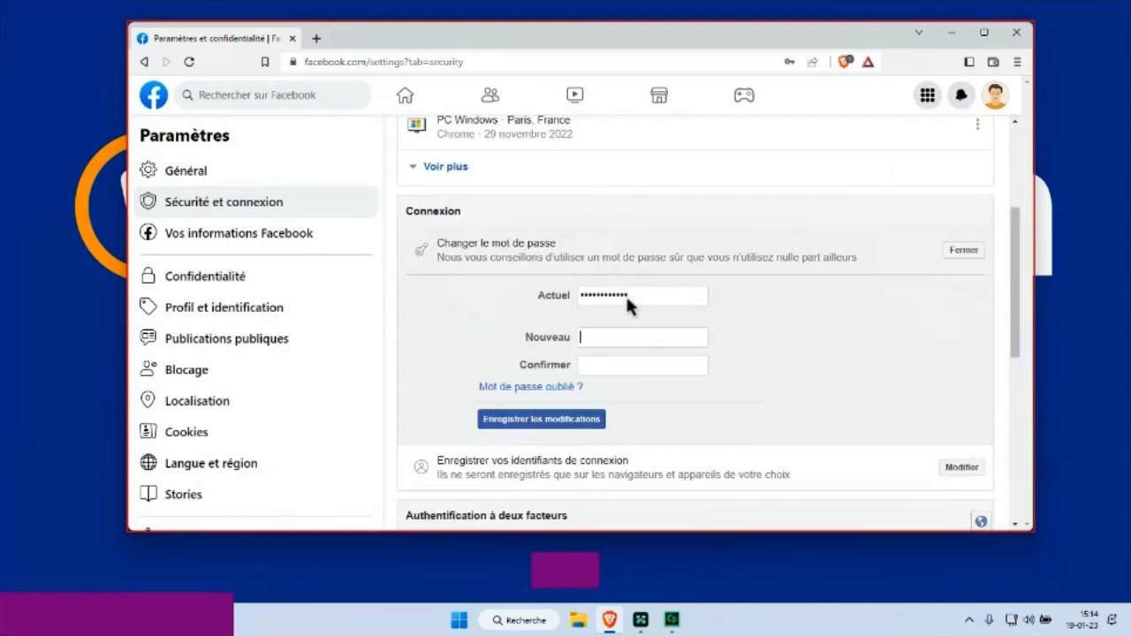
text(********)
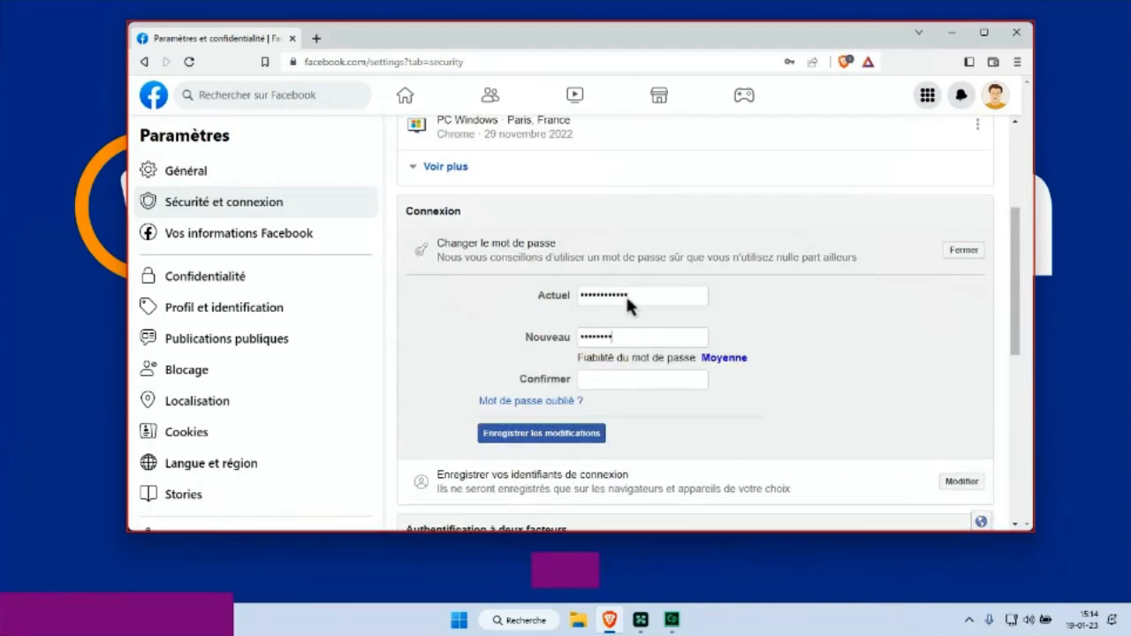
text(****)
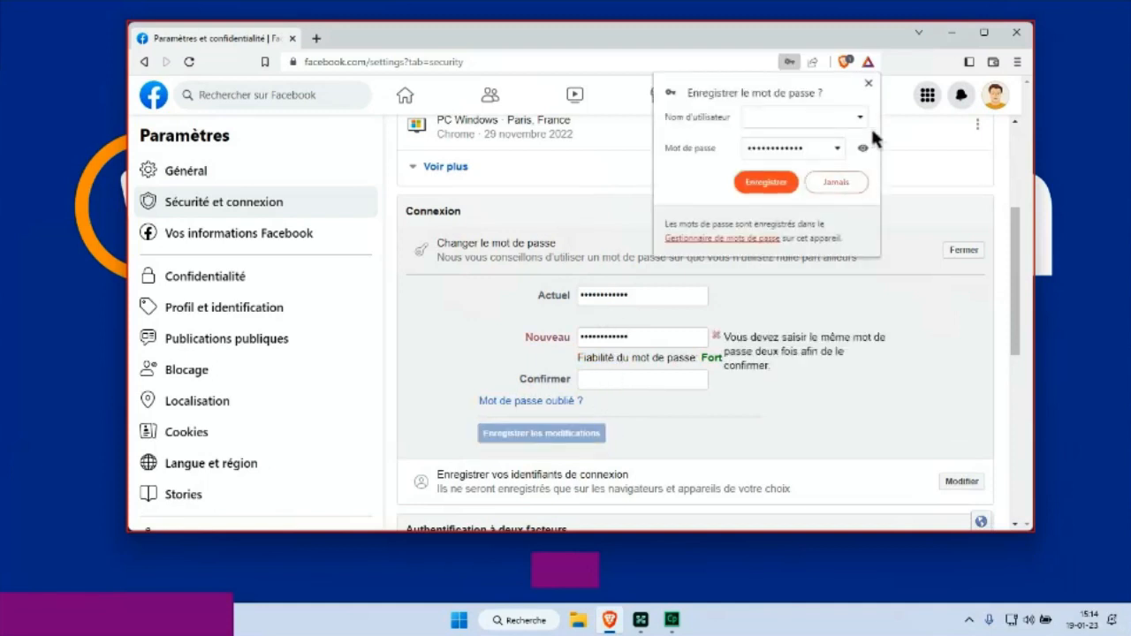
- Repeat the new account password in the Confirmer field and save the modifications
click(618, 379)
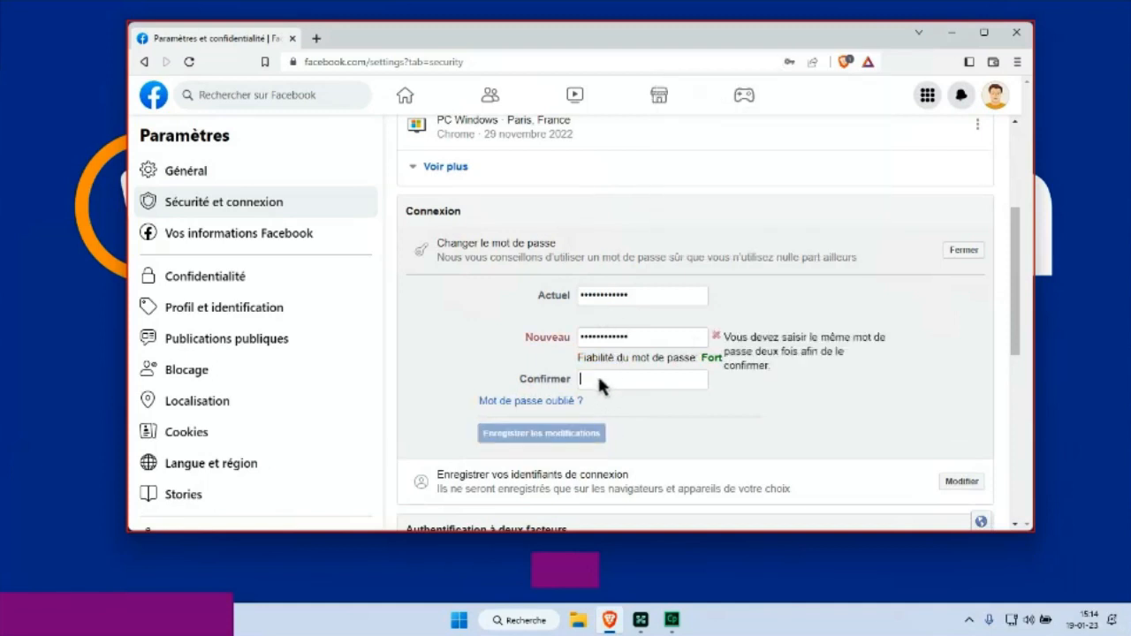
text(********)
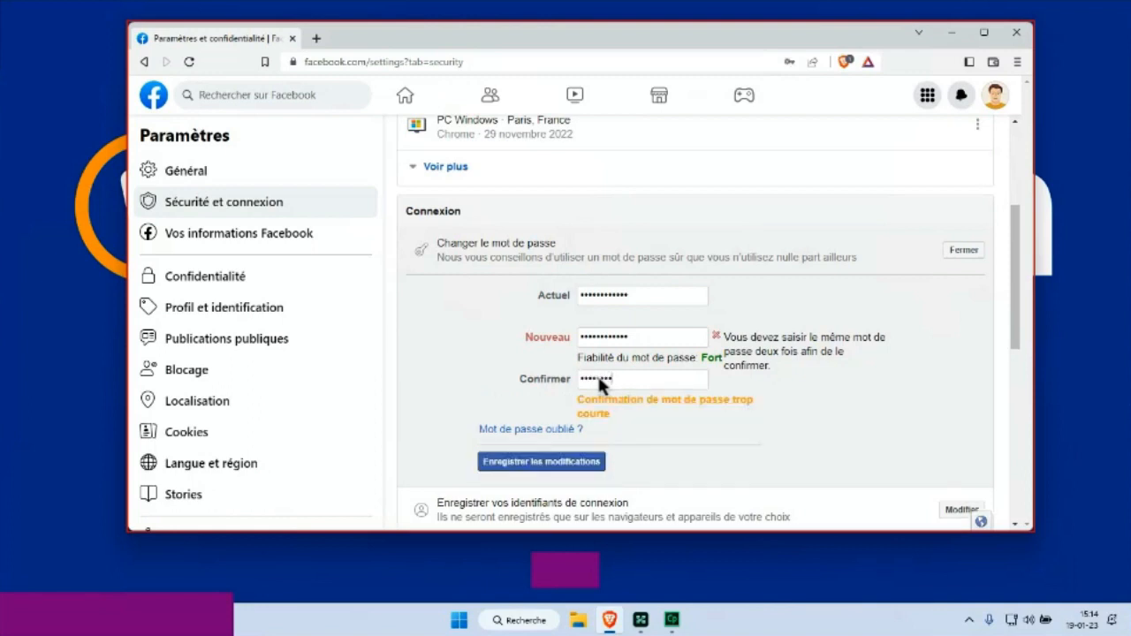
text(****)
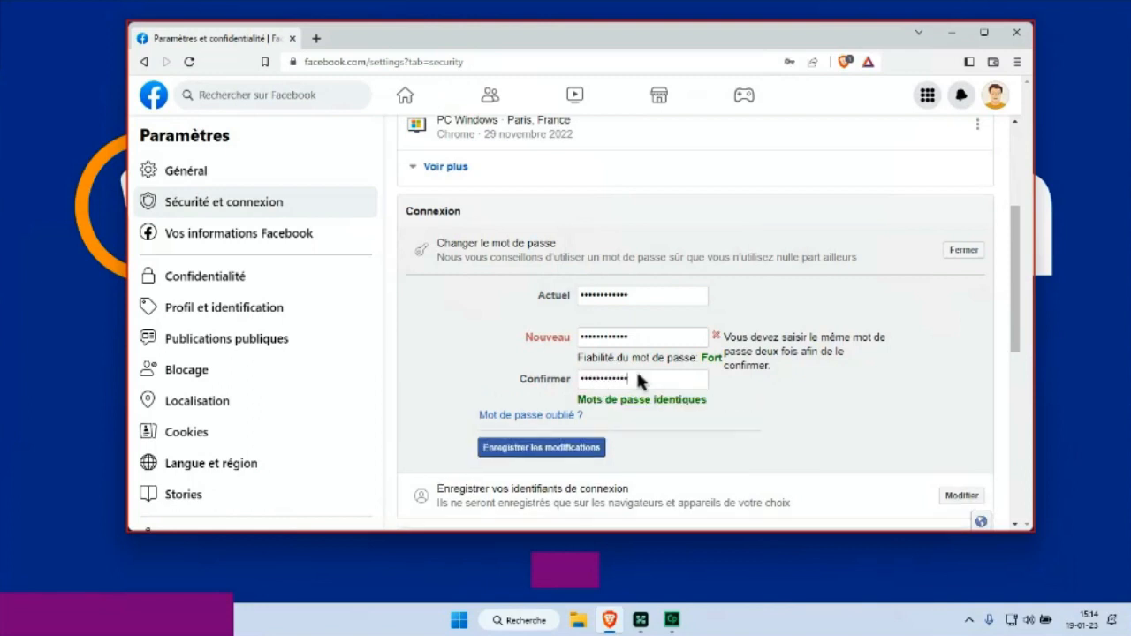
click(562, 447)
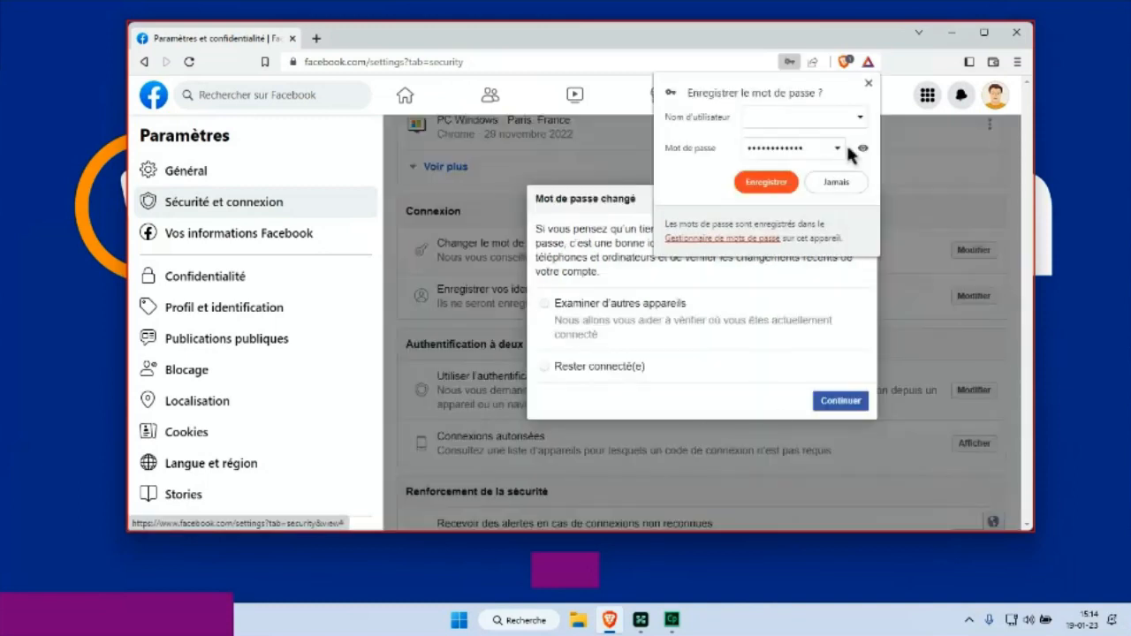
- Dismiss the browser's offer to store the password, choose Rester connecté(e) and continue
click(867, 83)
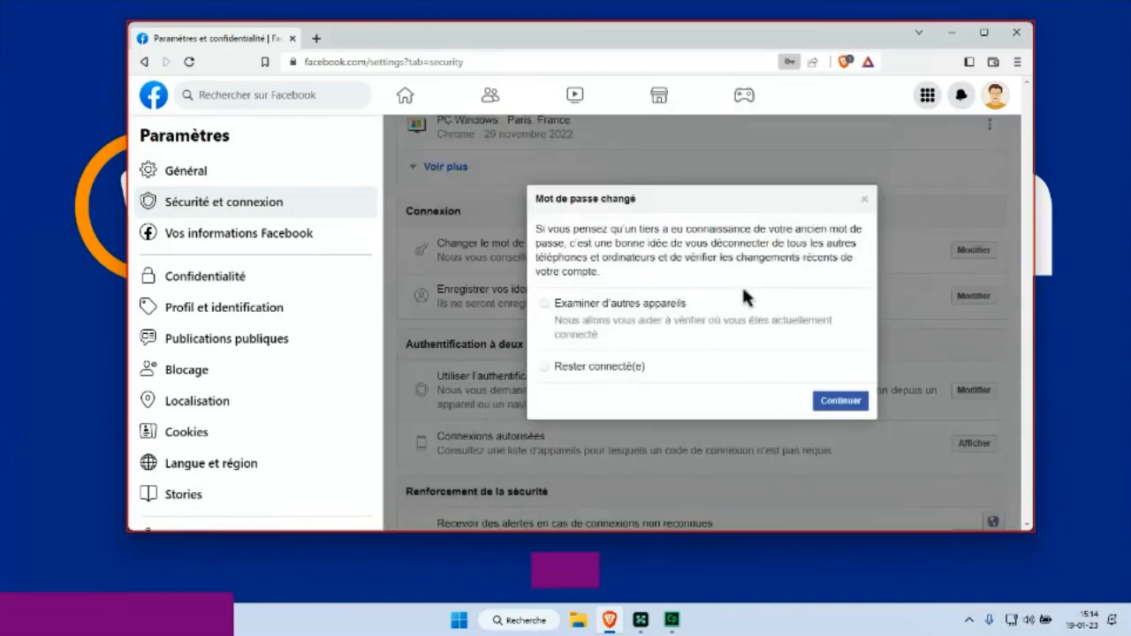
click(578, 371)
click(853, 404)
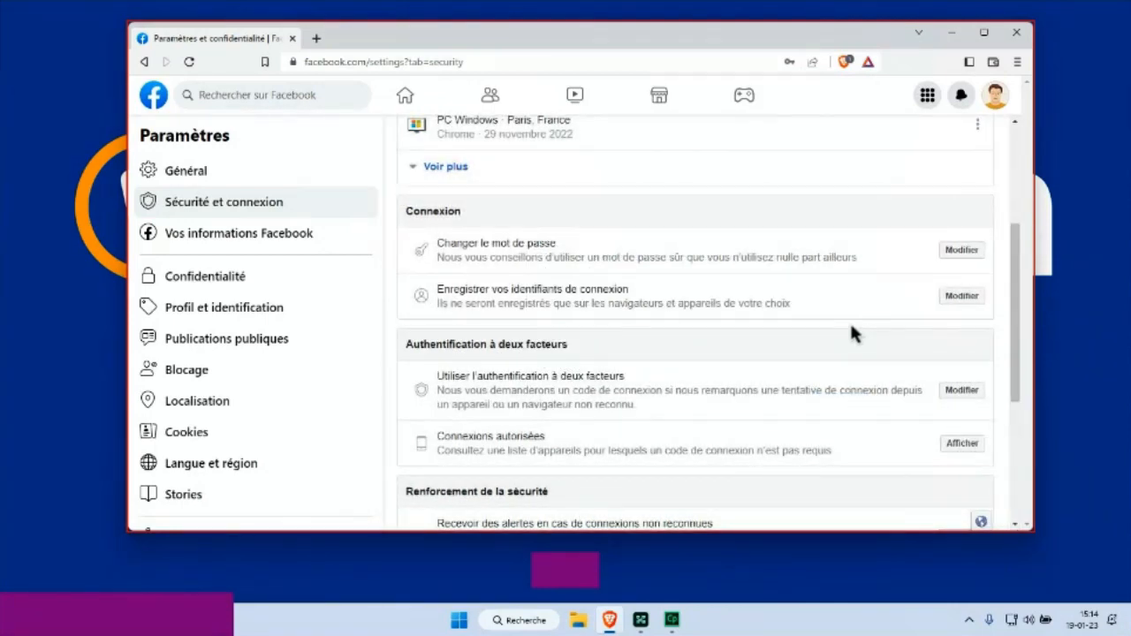
- Stop the Captivate recording and preview excerpts of the captured video, pausing it at about 0:32.5
click(677, 622)
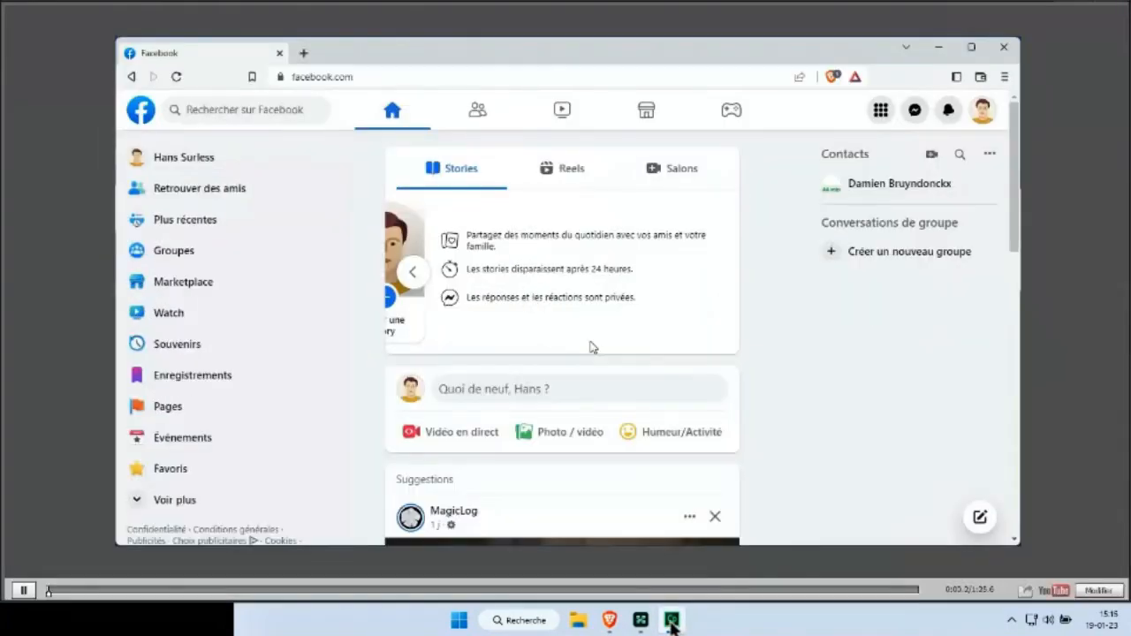
click(23, 590)
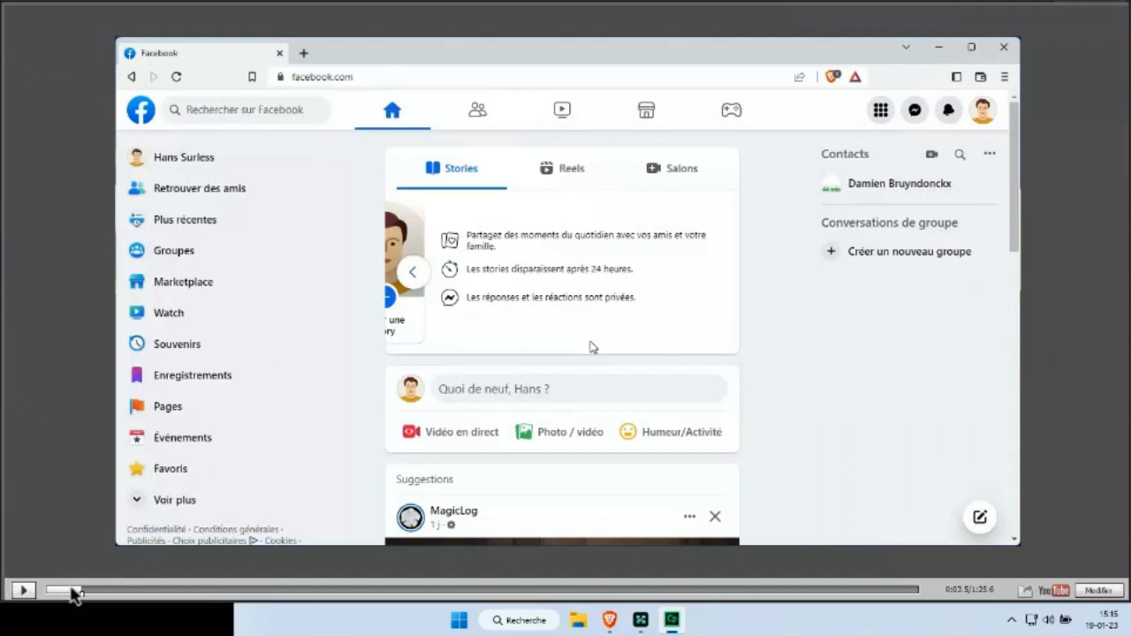
drag(79, 597, 261, 591)
click(21, 591)
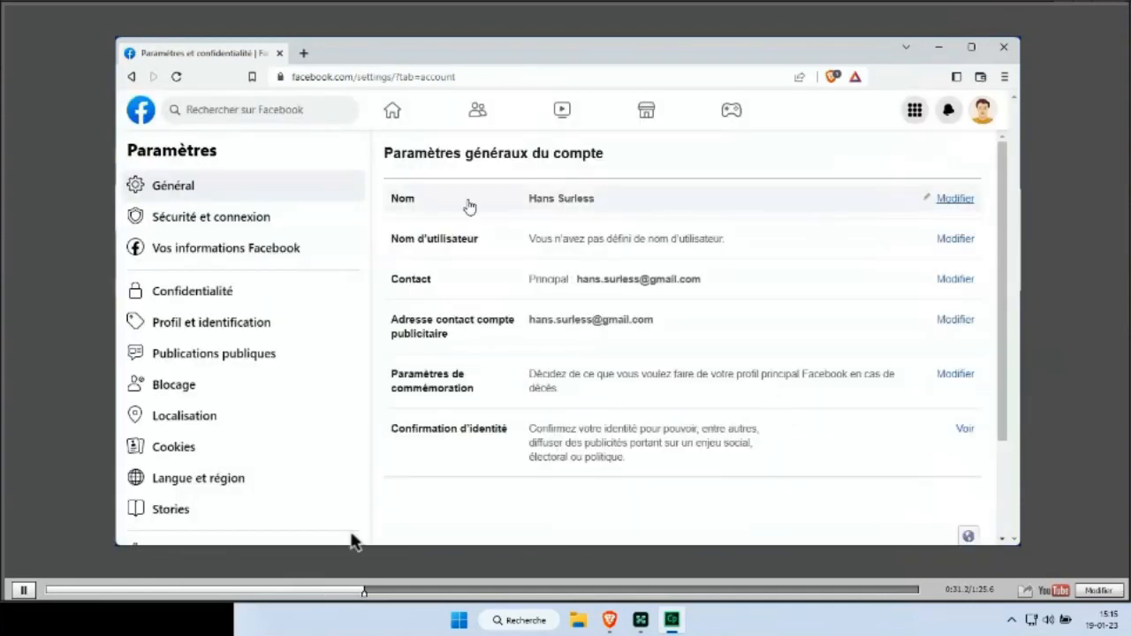
click(24, 590)
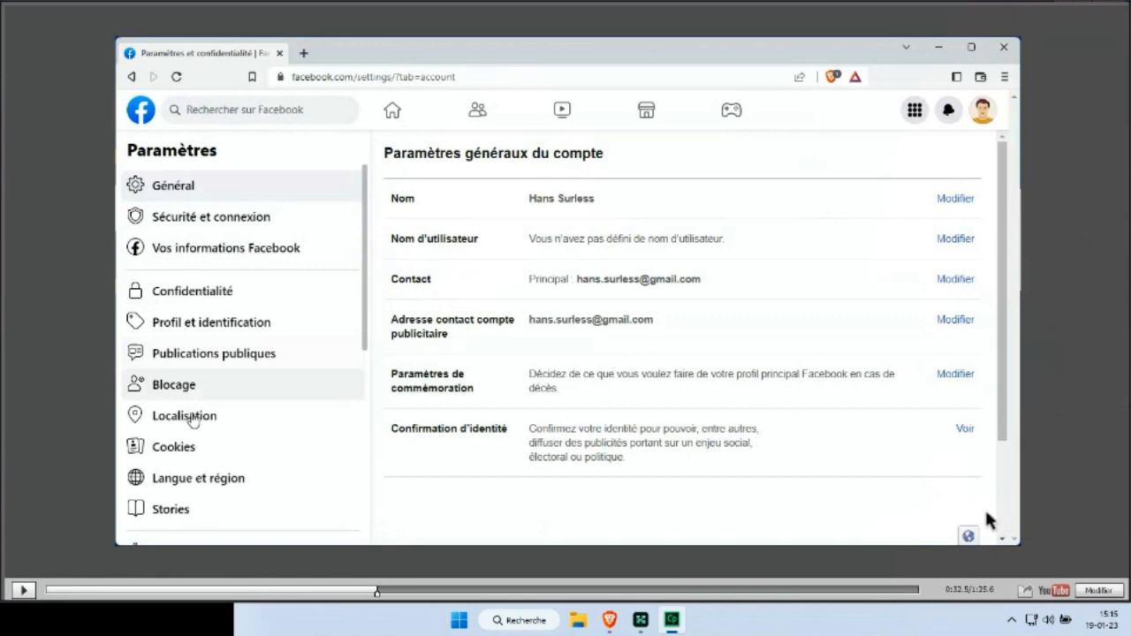
- Open the captured video for editing and play its opening seconds to find the trim point
click(1098, 590)
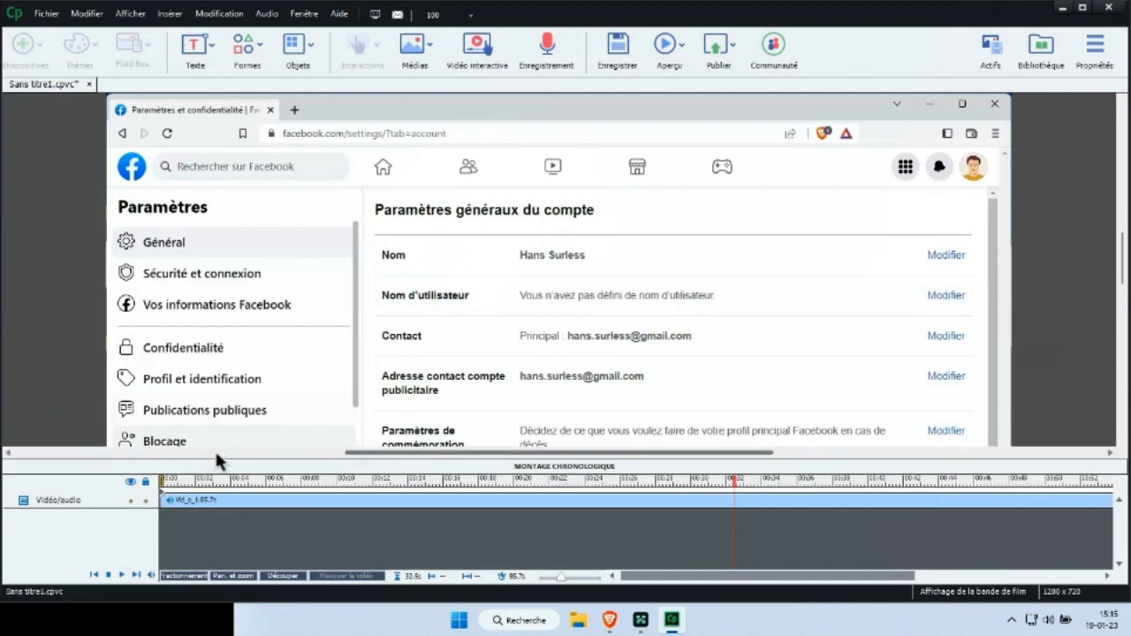
click(172, 479)
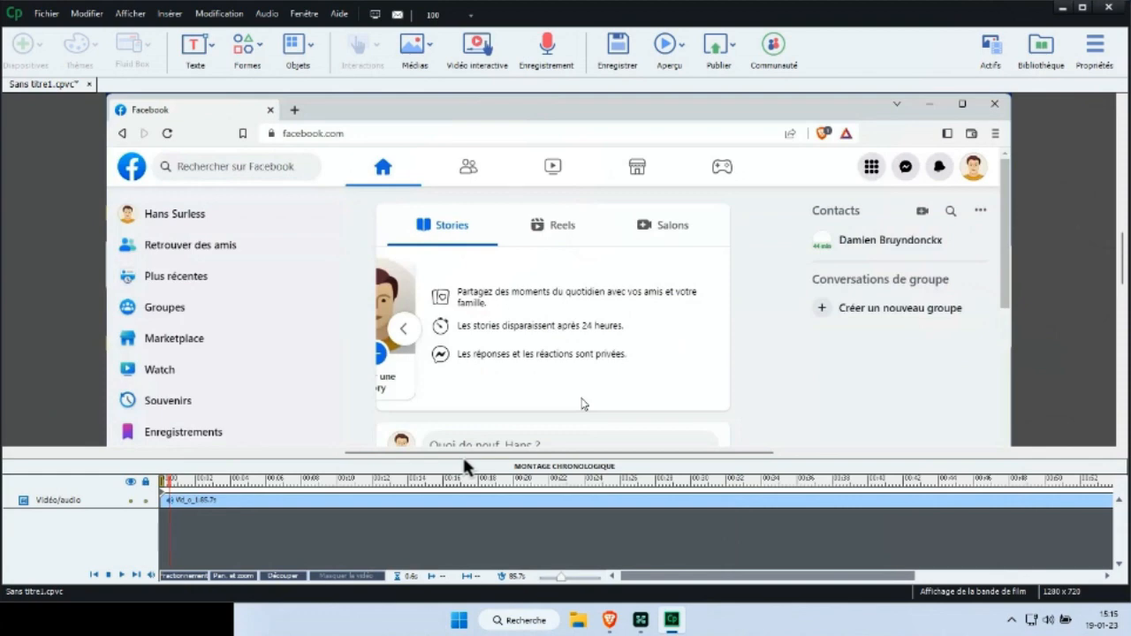
click(123, 575)
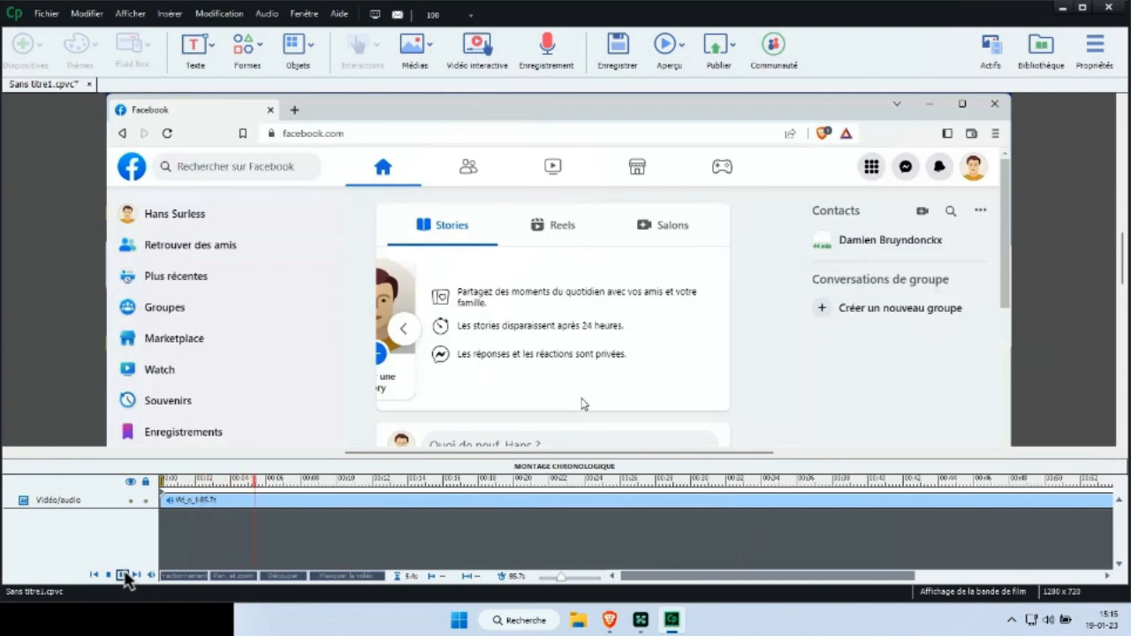
click(123, 575)
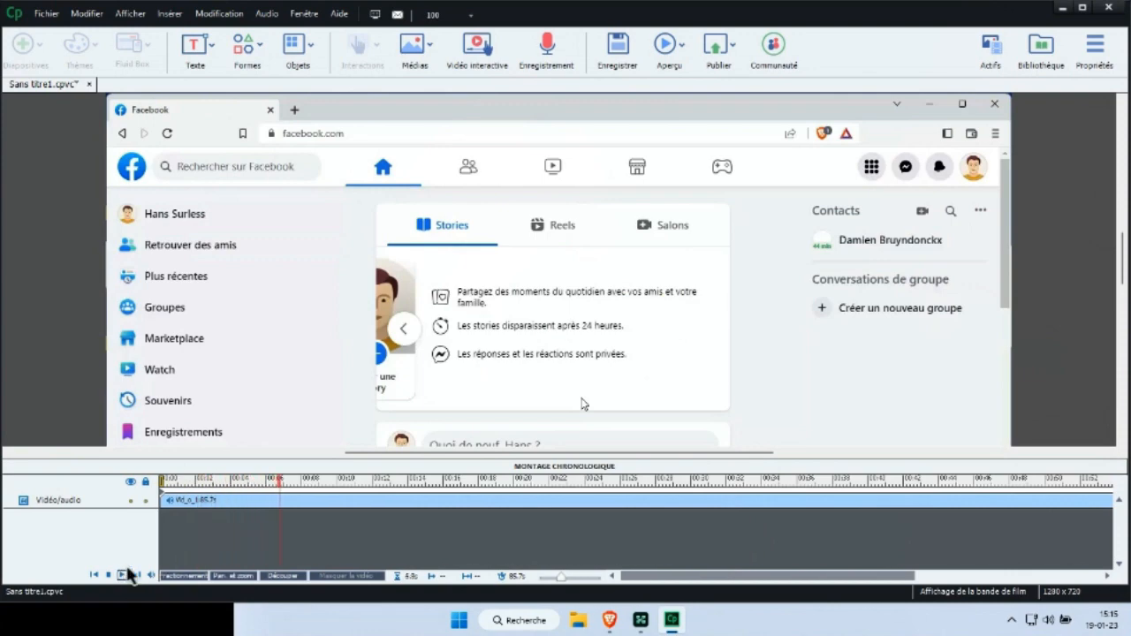
click(238, 501)
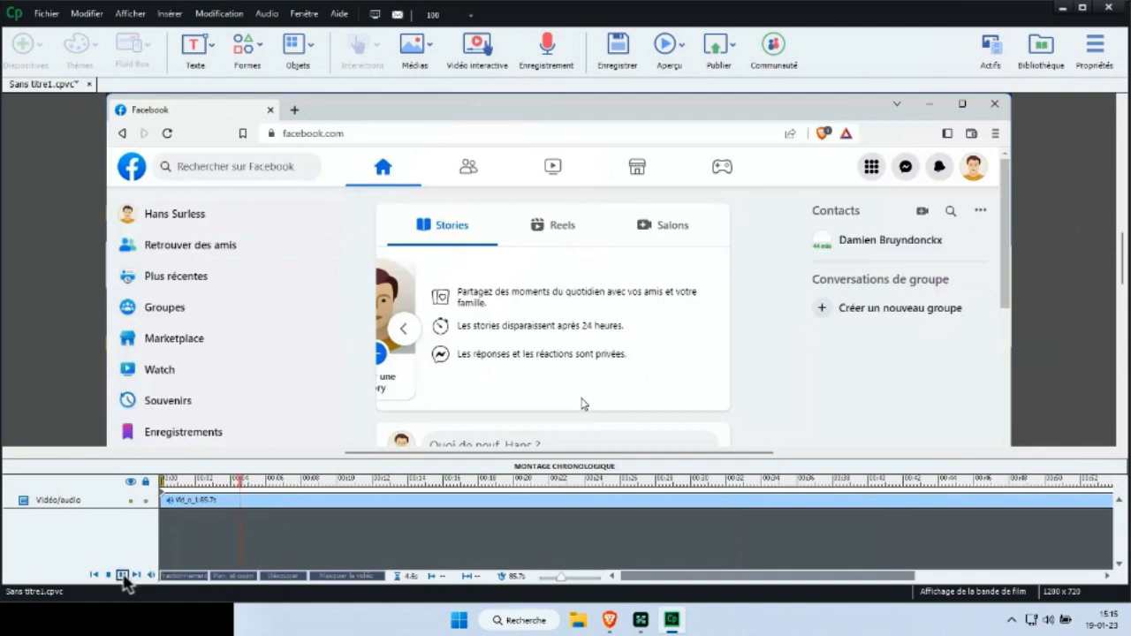
click(123, 575)
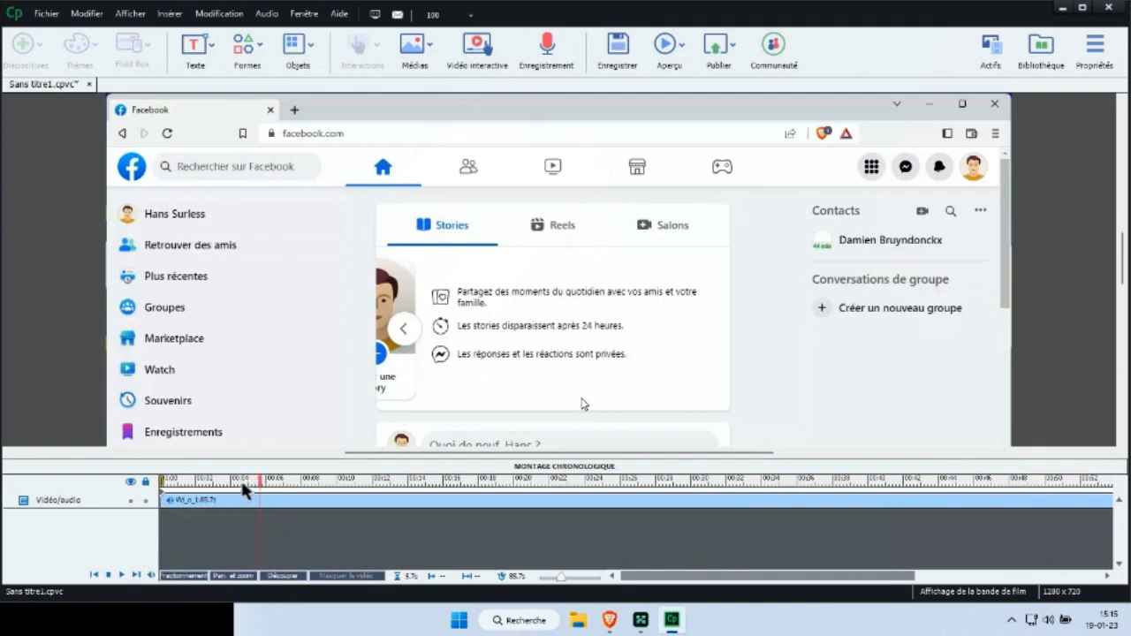
- Split the video/audio clip at 4.5 s and delete the segment before the split
click(237, 484)
click(196, 576)
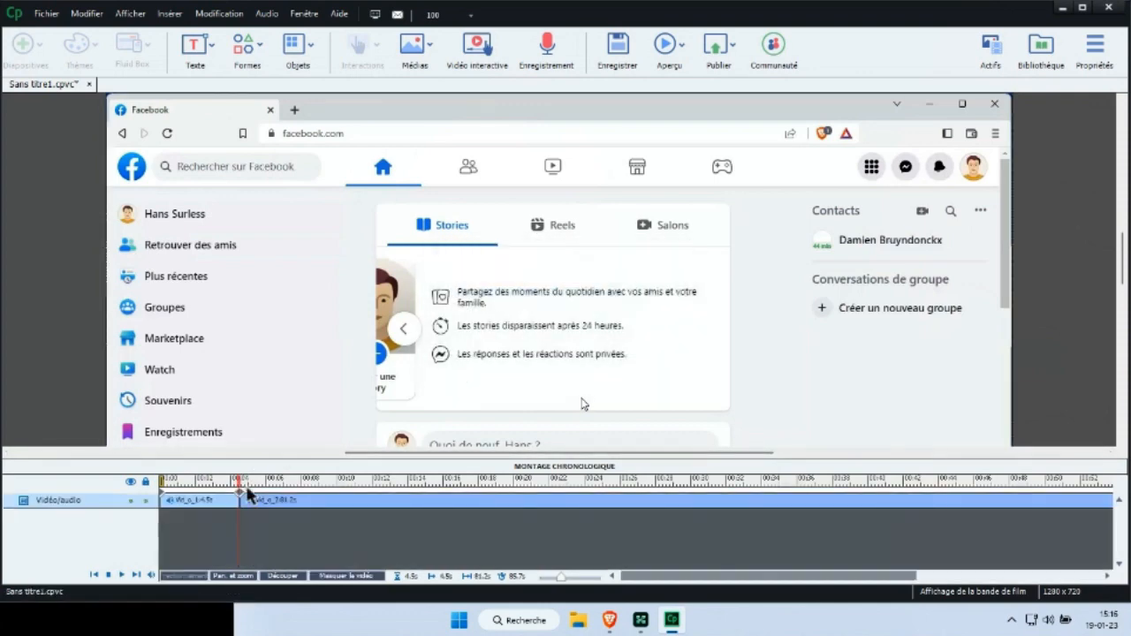
click(200, 505)
right_click(200, 505)
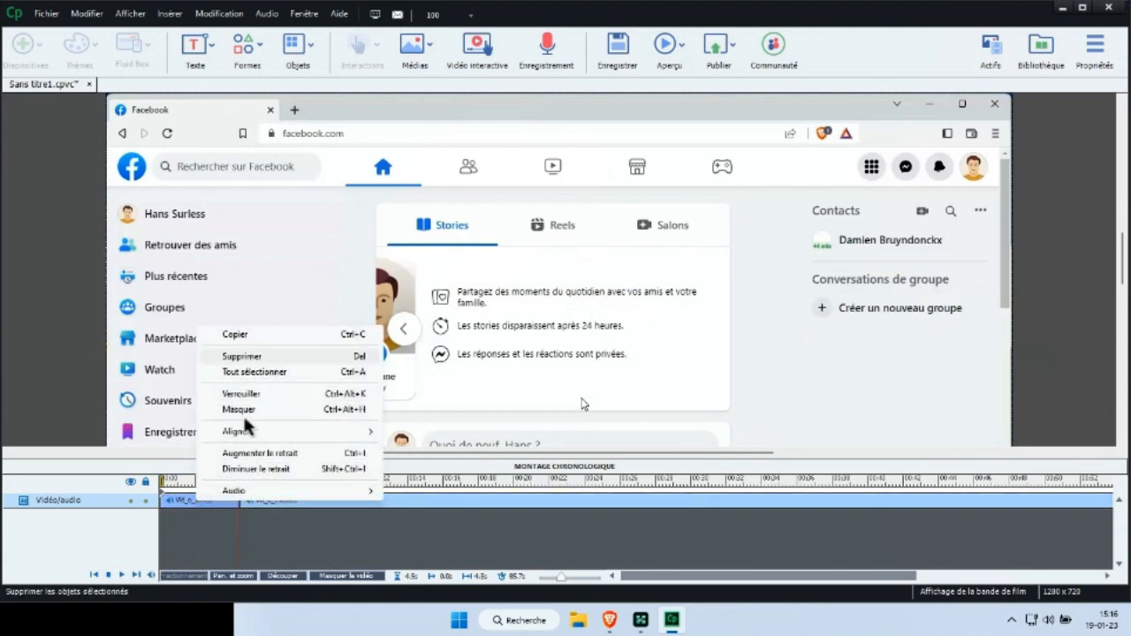
key(Delete)
click(590, 330)
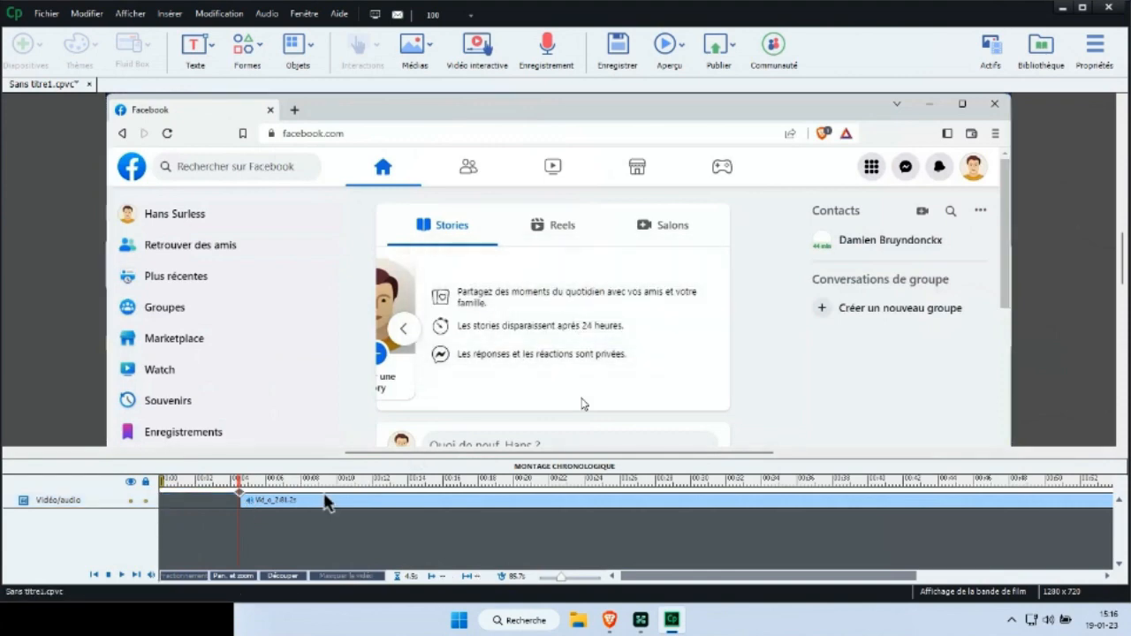
- Move the remaining clip to the start of the timeline and play the video, pausing it at 11.5 s
drag(327, 500, 234, 503)
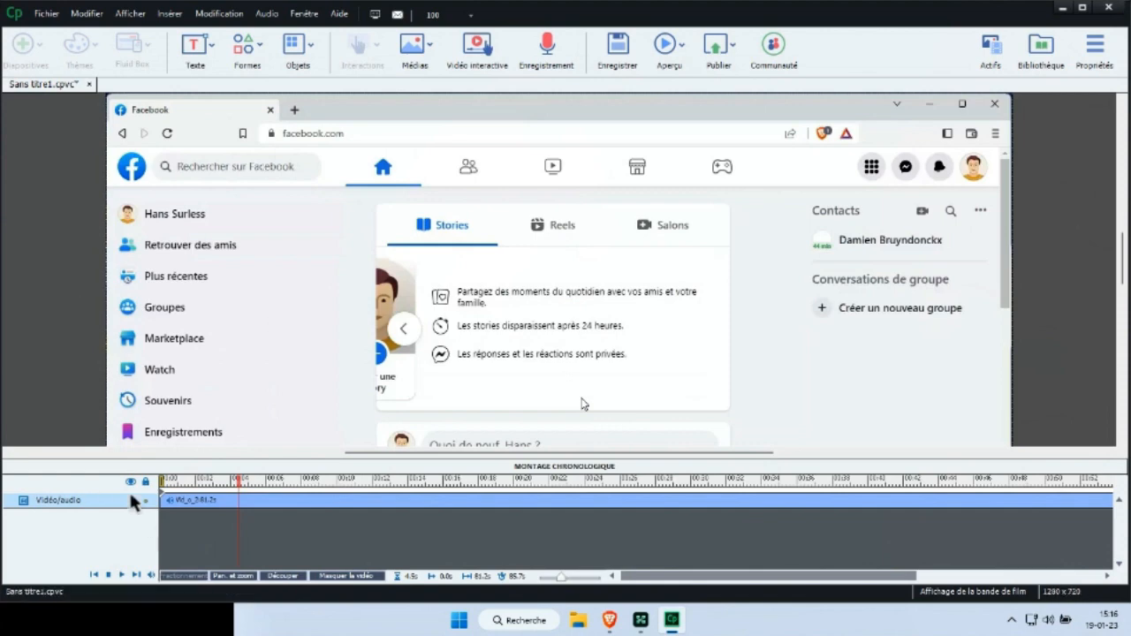
click(123, 574)
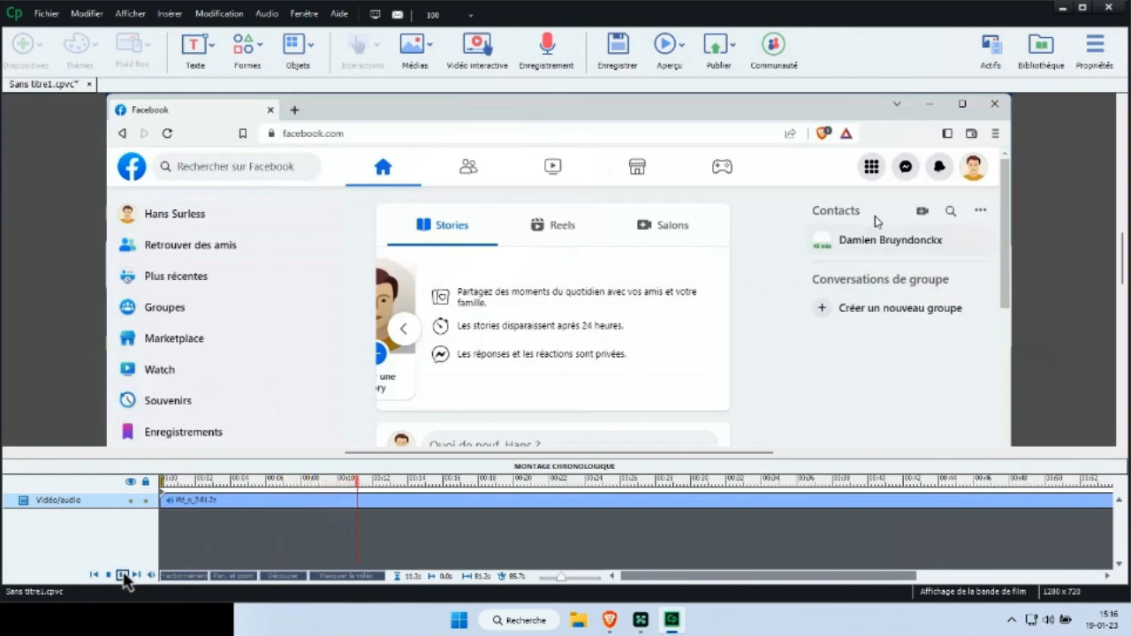
click(124, 574)
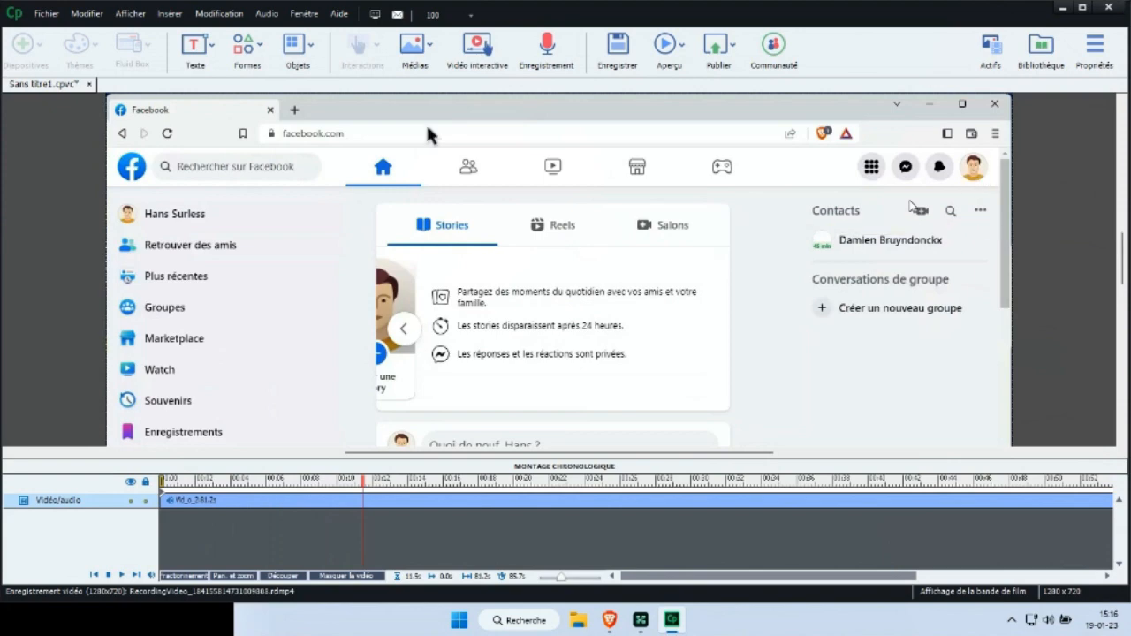
- Draw an upward arrow shape about 56 x 135 pixels at 11.5 s, between the Stories panel and the Contacts column
click(261, 46)
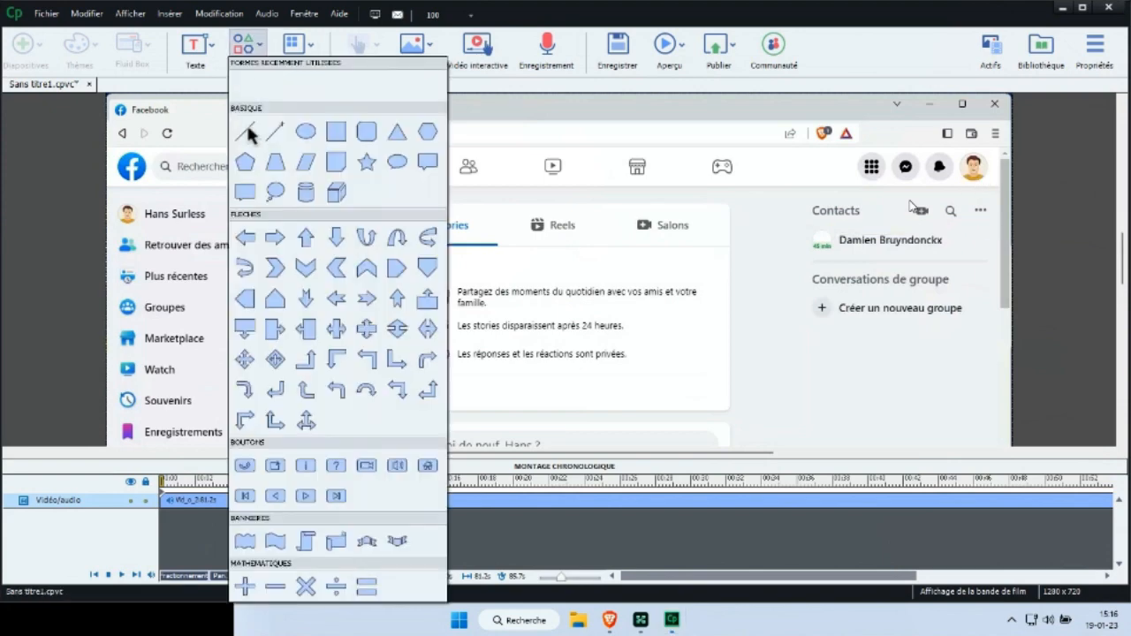
click(304, 241)
drag(753, 225, 764, 274)
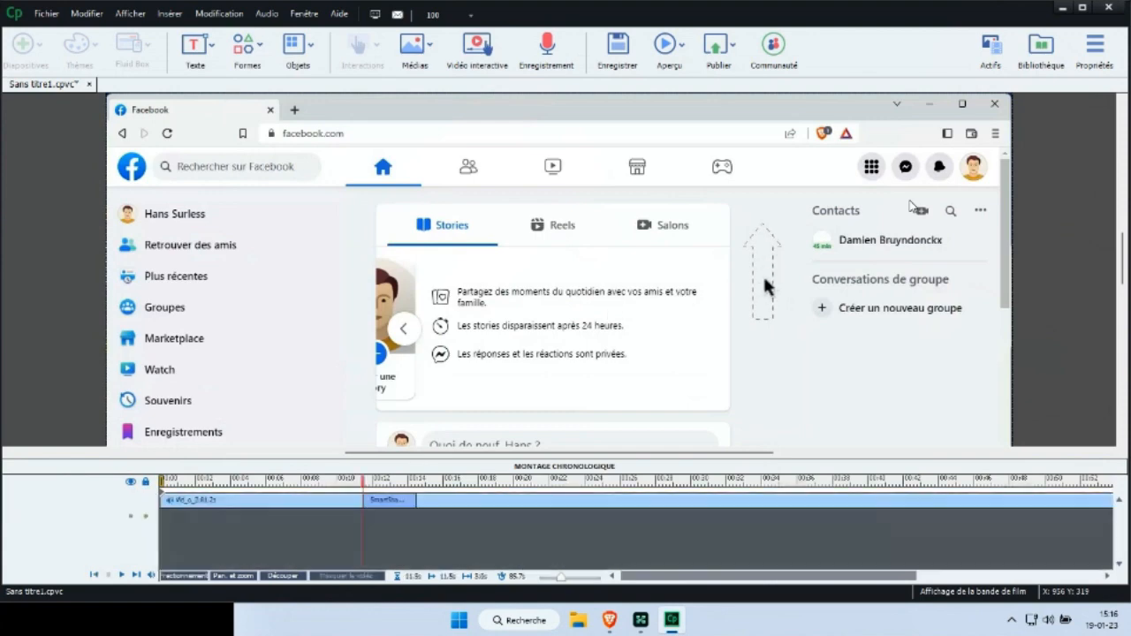
- Rotate the arrow diagonally, show its properties and move it so its tip points at the Facebook profile picture
drag(762, 215, 831, 208)
click(1093, 48)
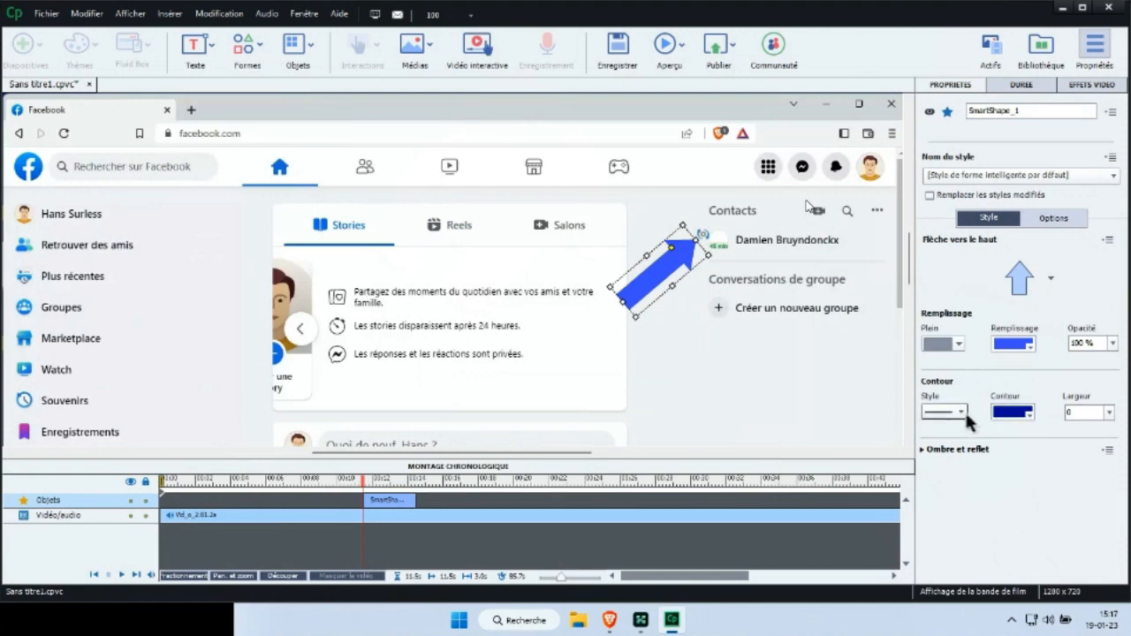
drag(676, 267, 825, 212)
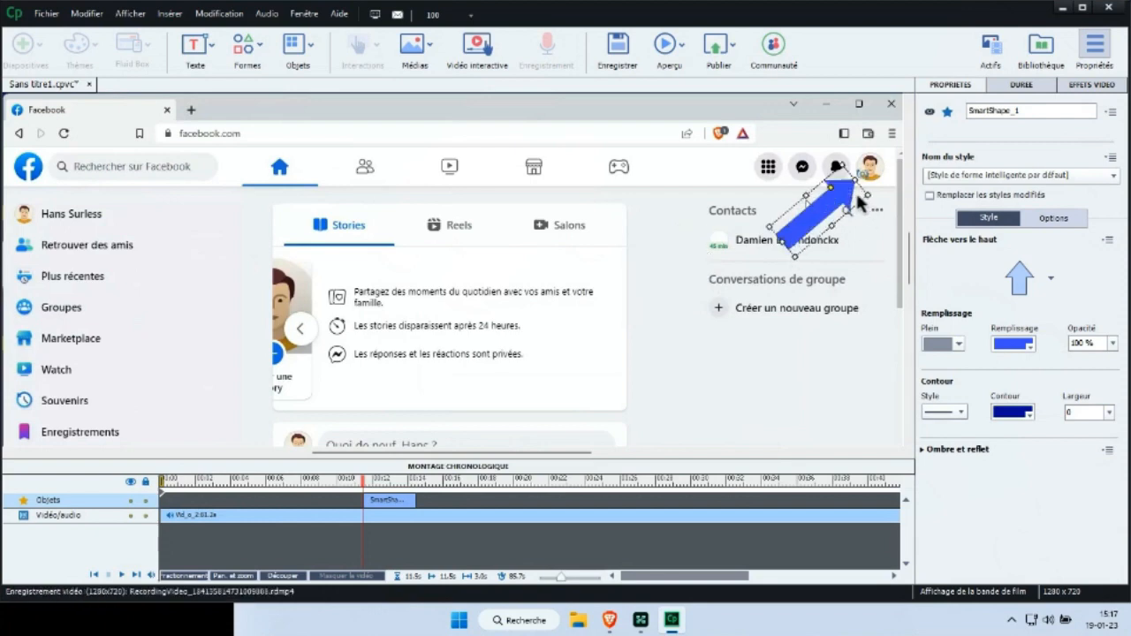
drag(860, 175, 854, 168)
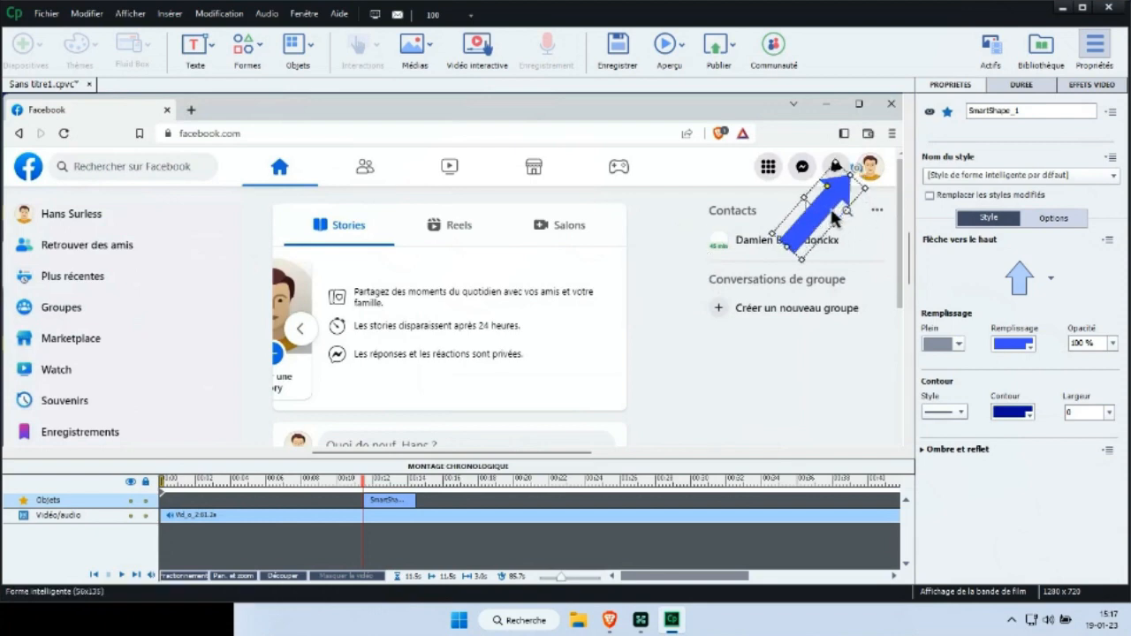
drag(833, 218, 846, 227)
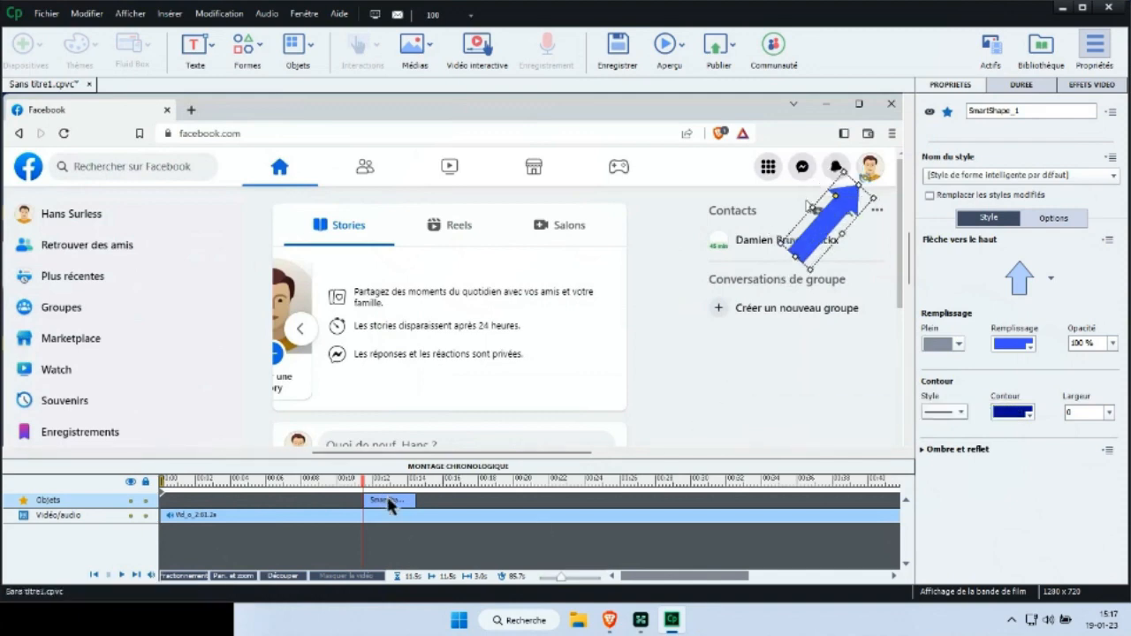
- Set the arrow's transition to Fondu en entrée et en sortie
click(1020, 88)
click(971, 220)
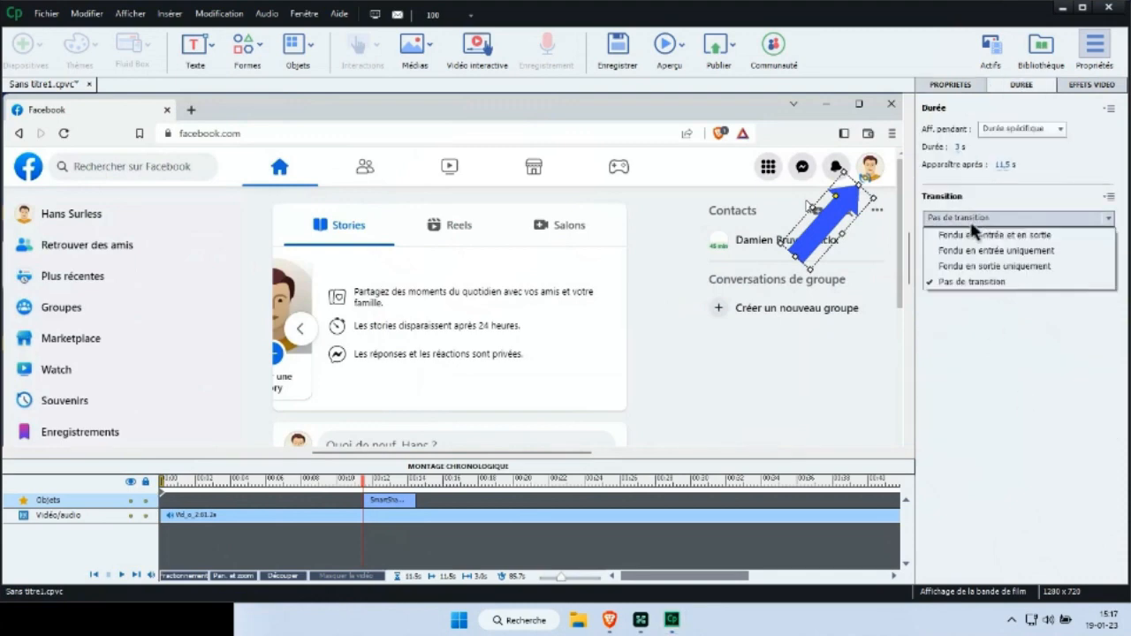
click(971, 234)
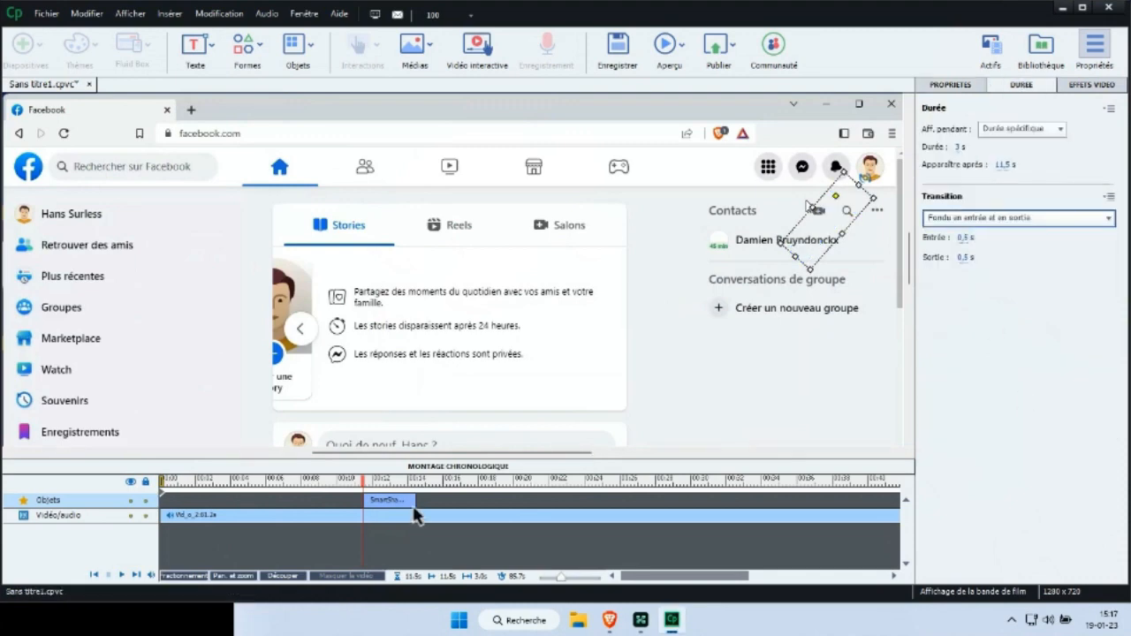
- Extend the arrow's display duration to 4.5 s and play the video from about 9.8 s, pausing it at 19.1 s
drag(415, 504, 441, 505)
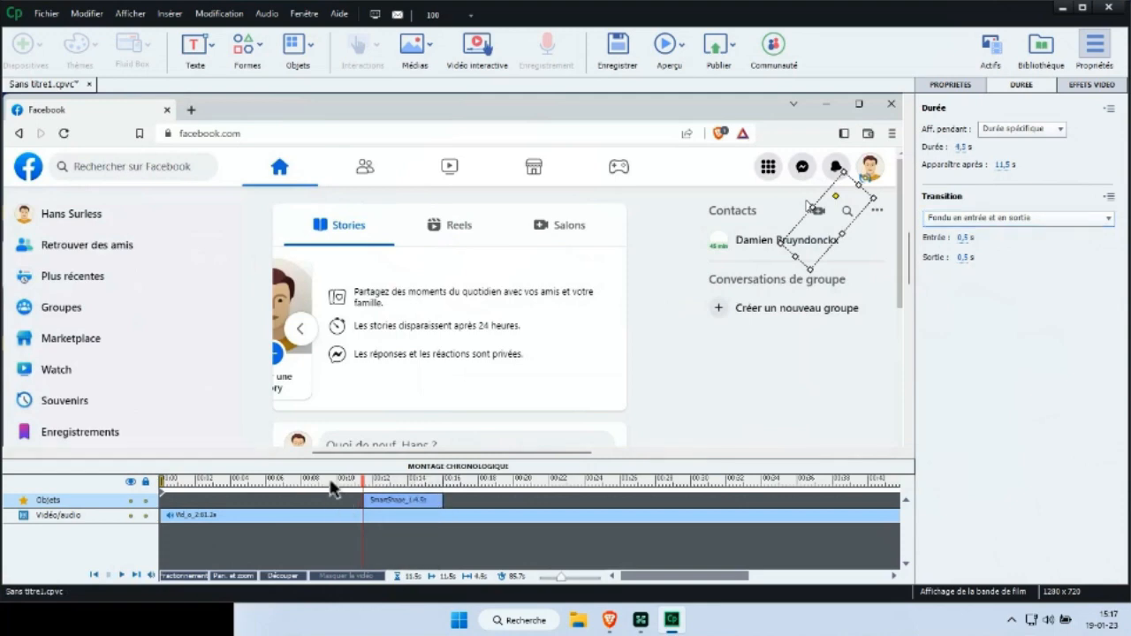
click(331, 484)
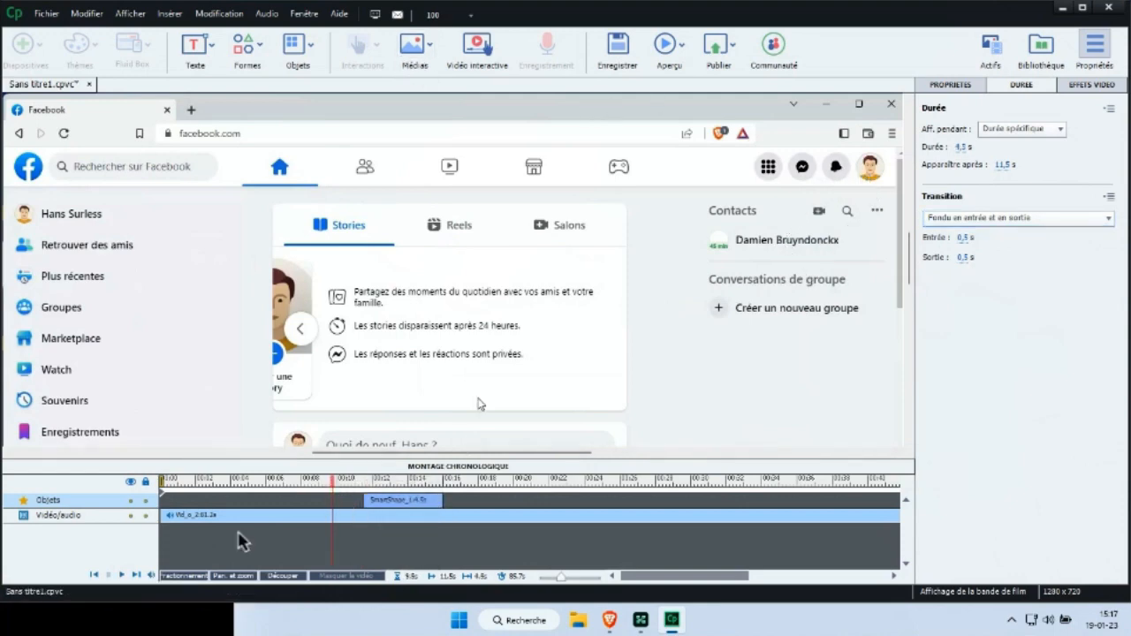
click(122, 575)
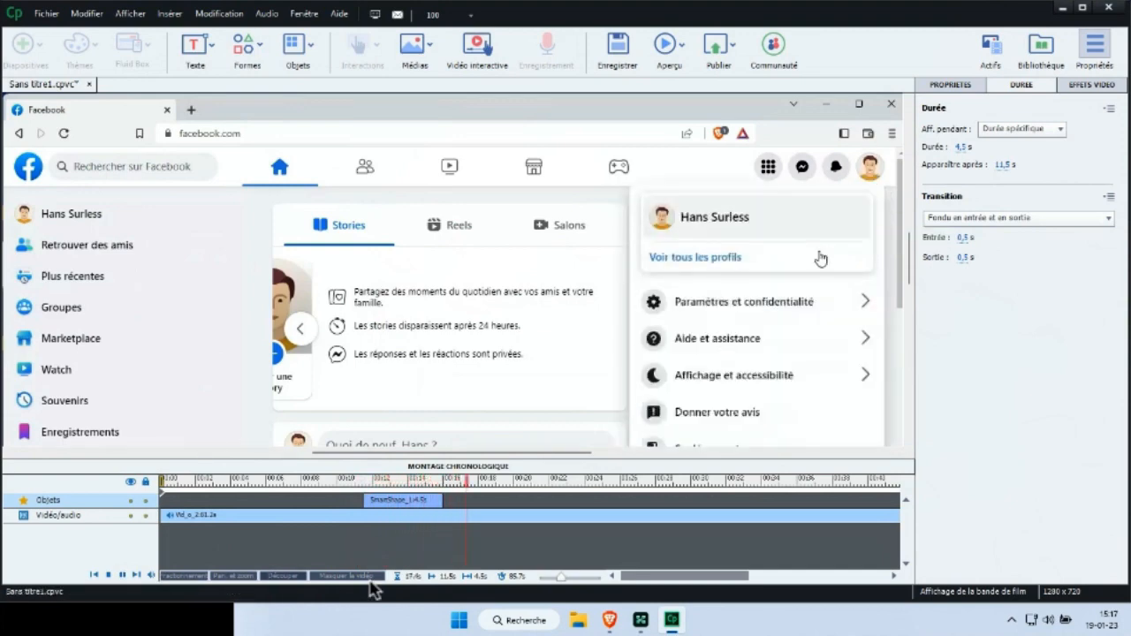
click(124, 575)
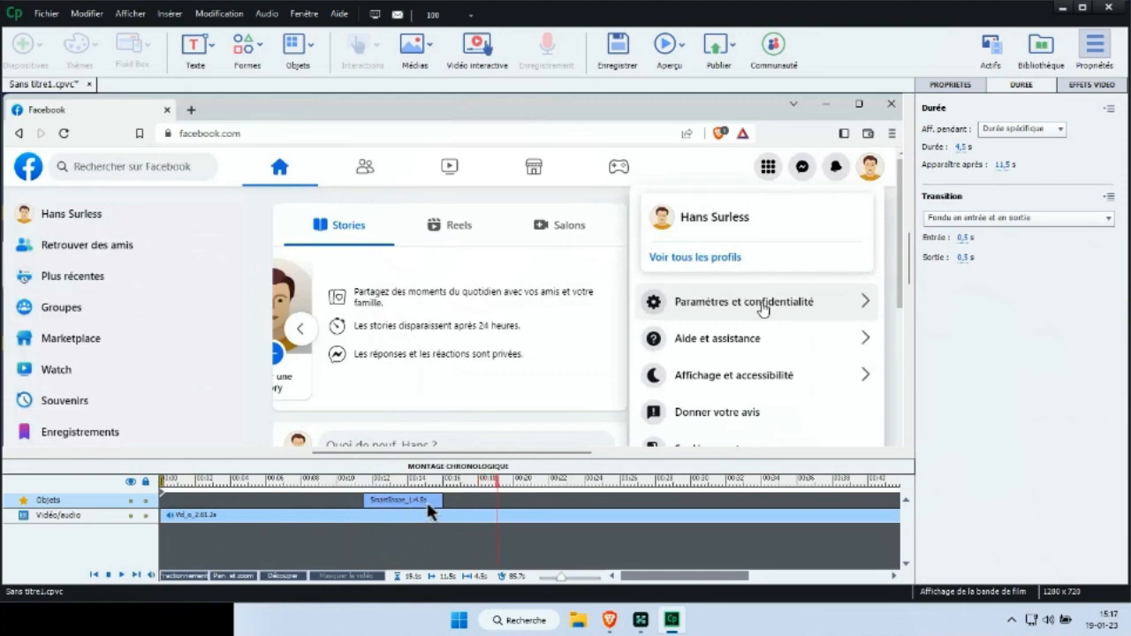
- Set the stage magnification to 75 and centre the recorded Facebook window in the view
scroll(486, 316, down, 1)
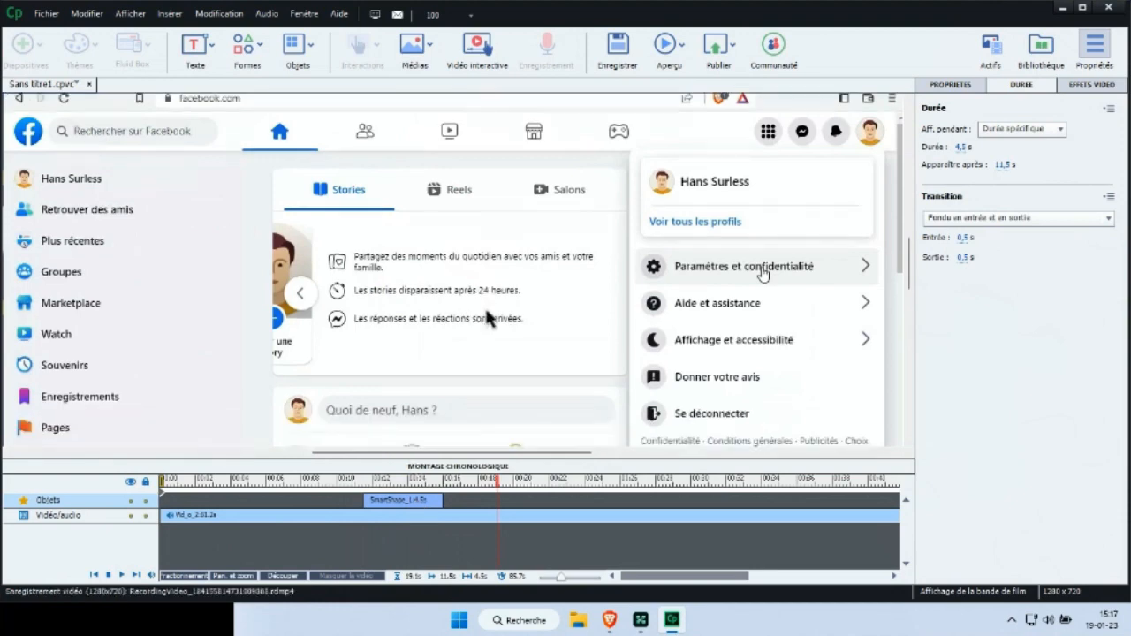
scroll(485, 317, up, 3)
click(470, 16)
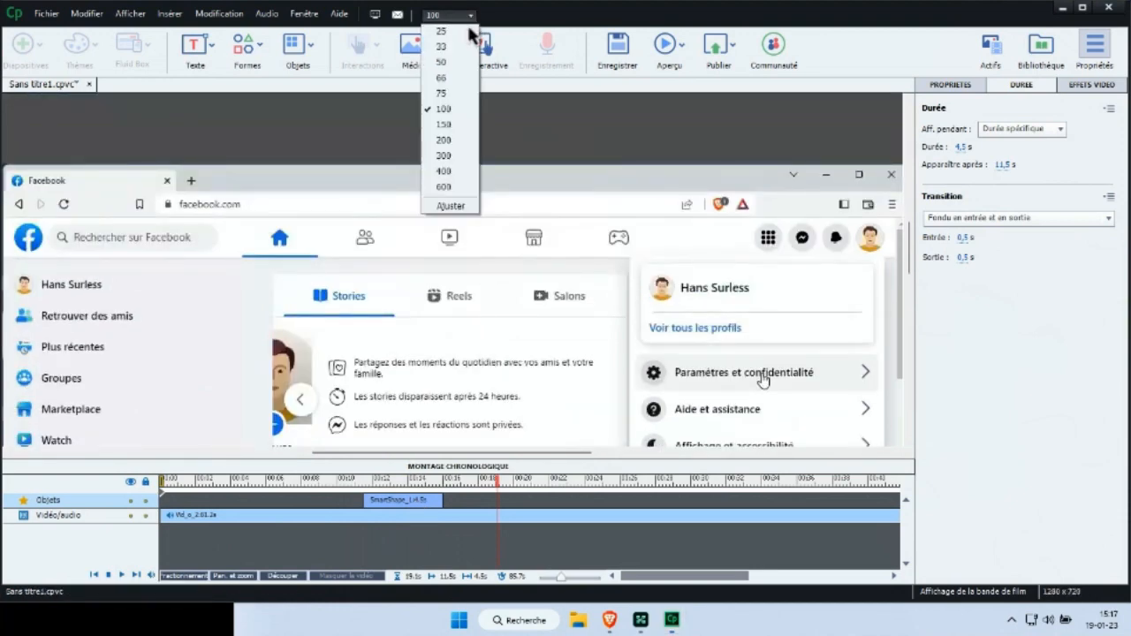
click(443, 93)
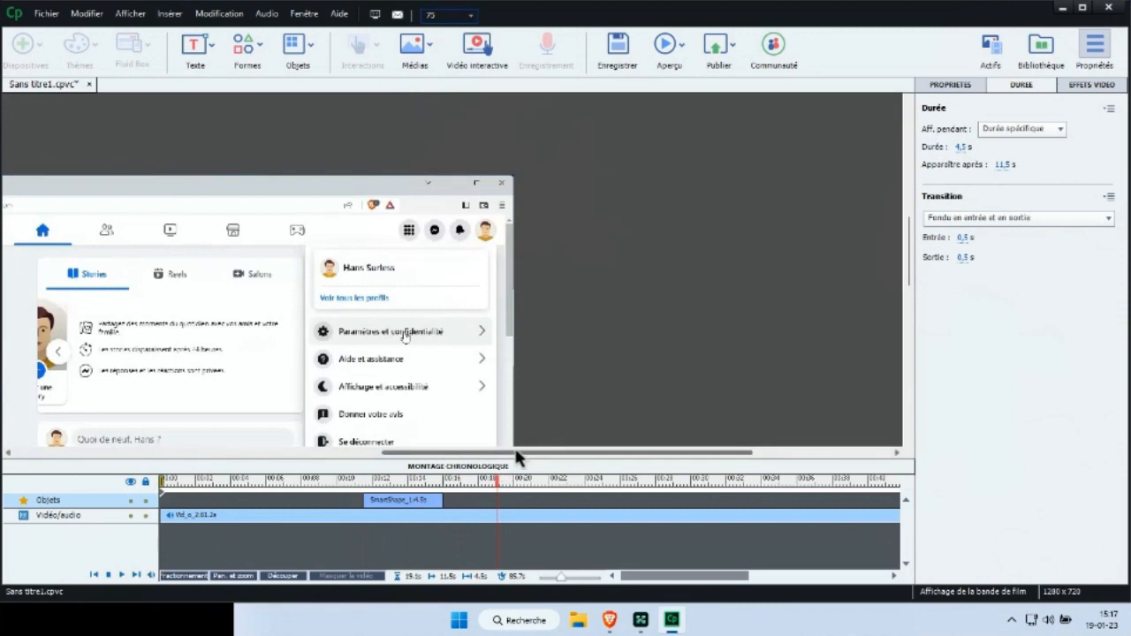
drag(518, 458, 410, 458)
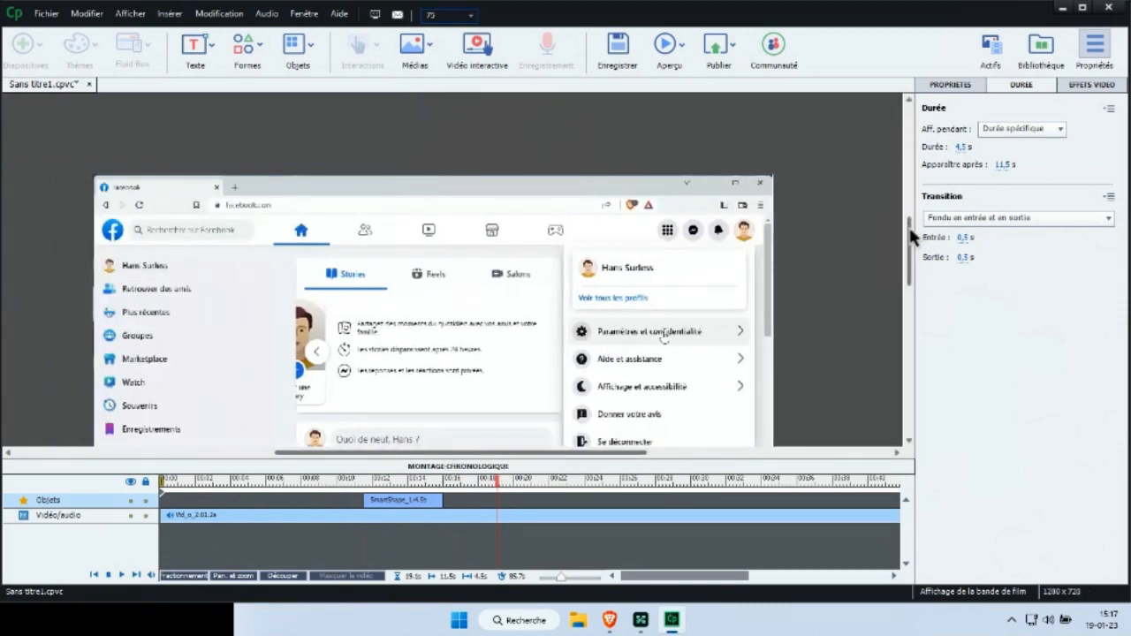
drag(912, 237, 911, 260)
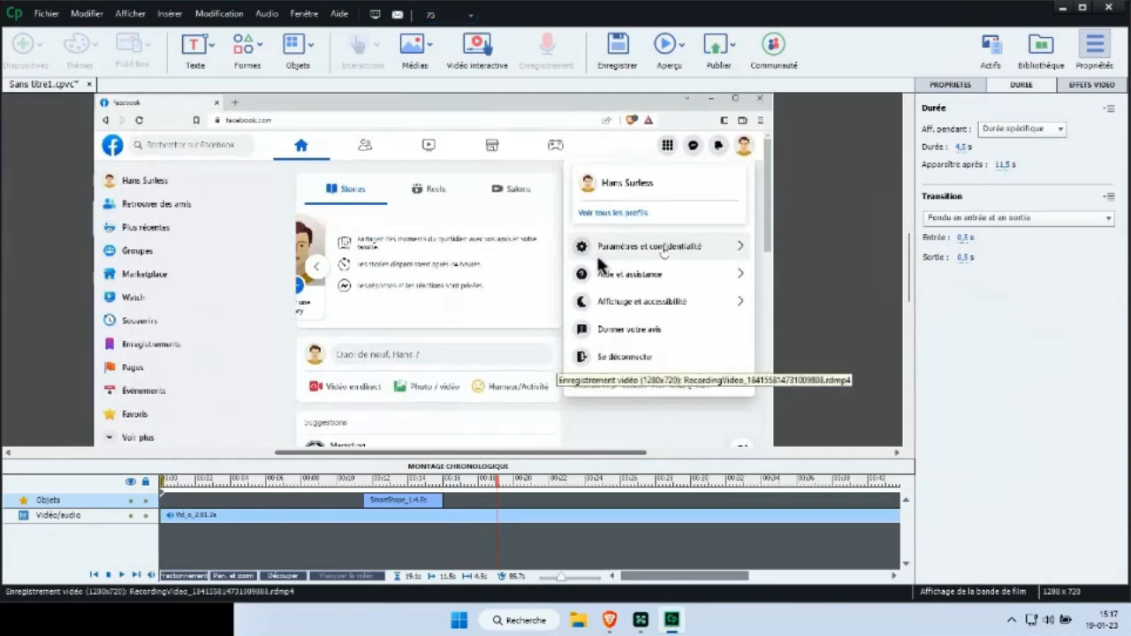
- Examine the settings for publishing the video demonstration to the computer and close them without publishing
click(719, 49)
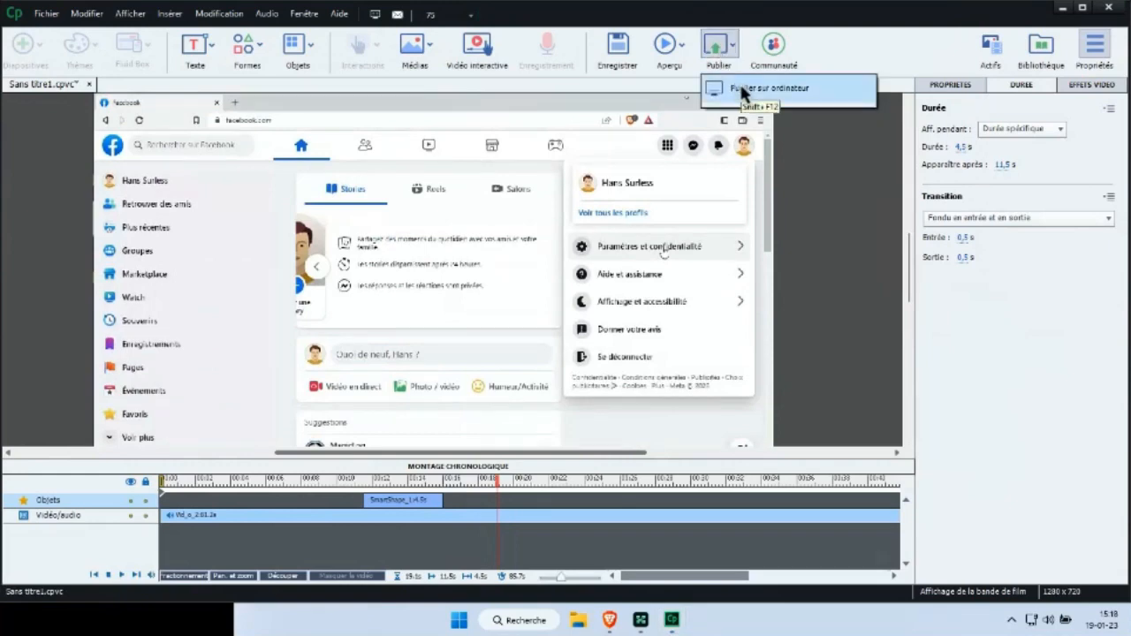
click(747, 90)
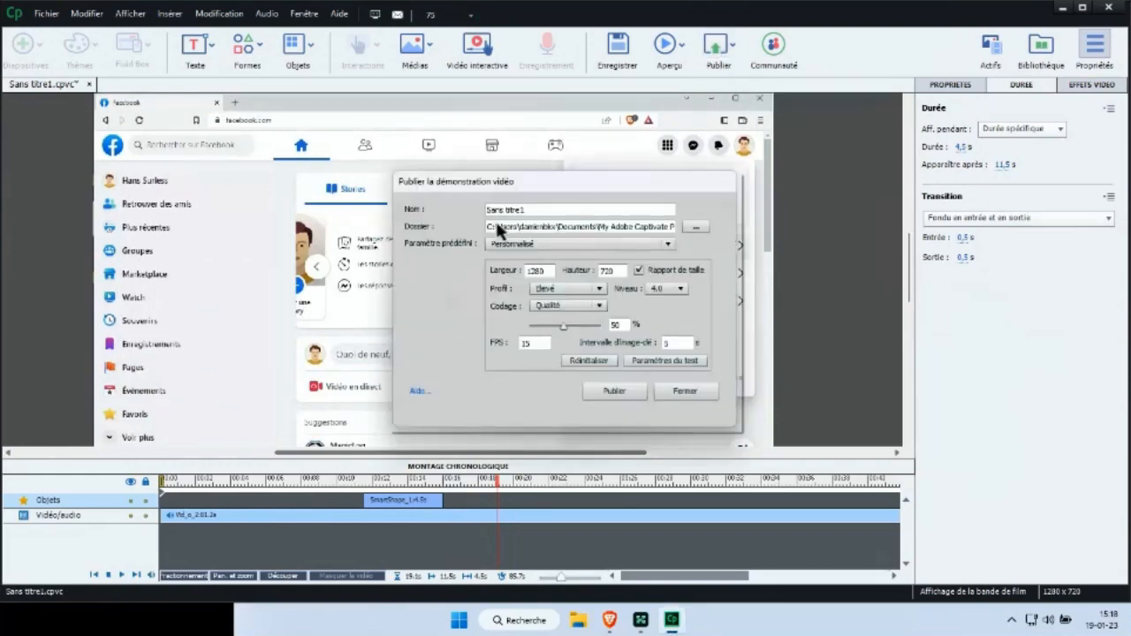
drag(514, 185, 483, 143)
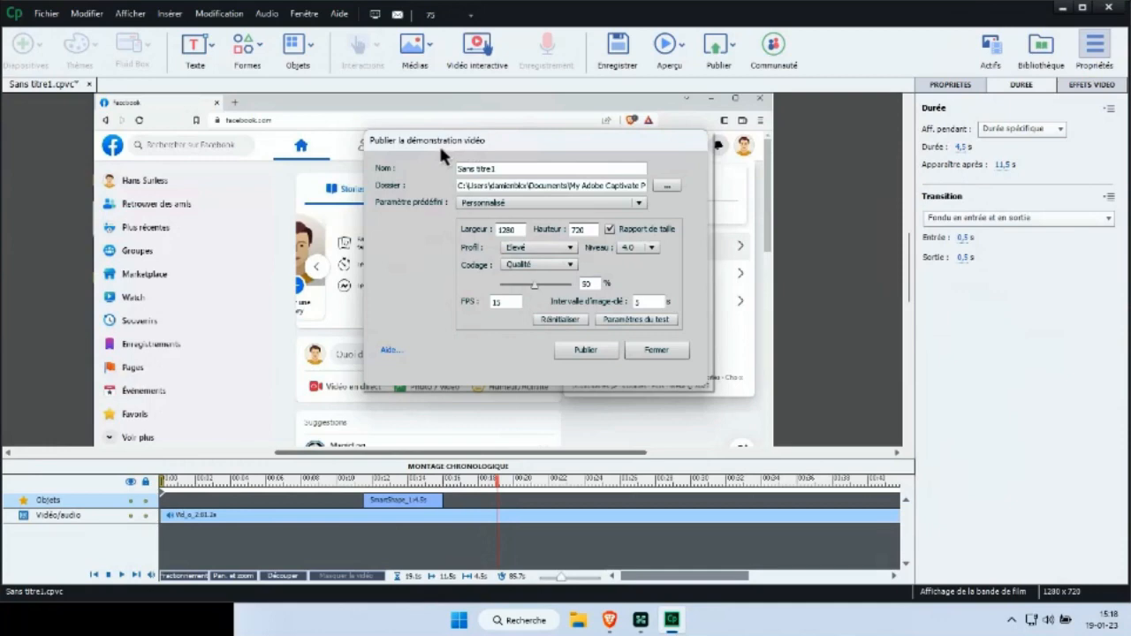
click(656, 349)
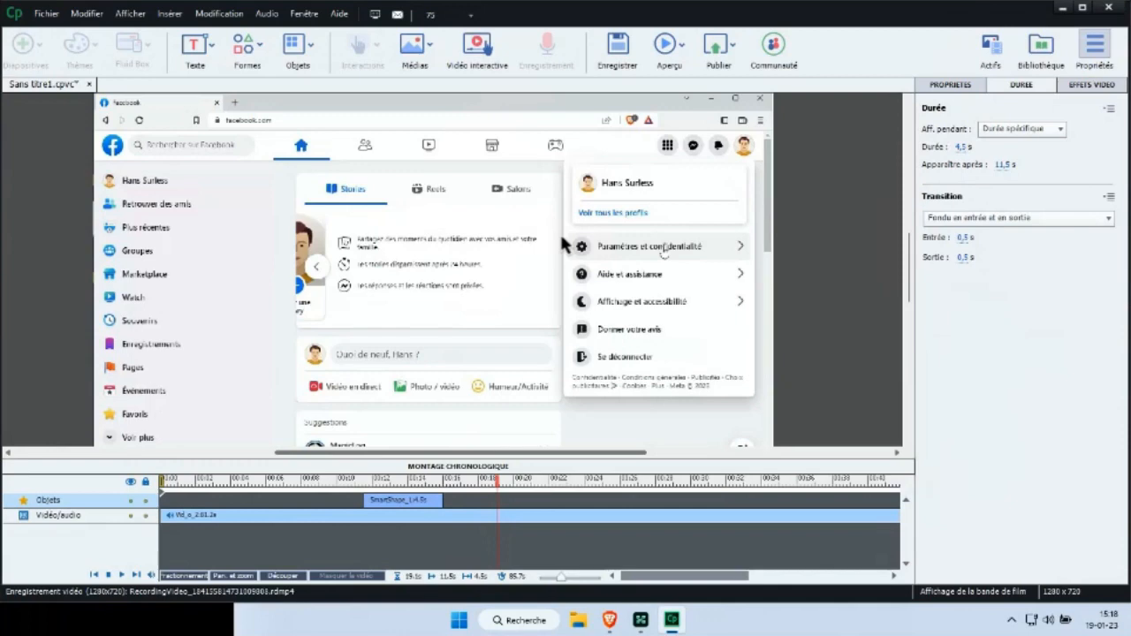
scroll(560, 225, up, 1)
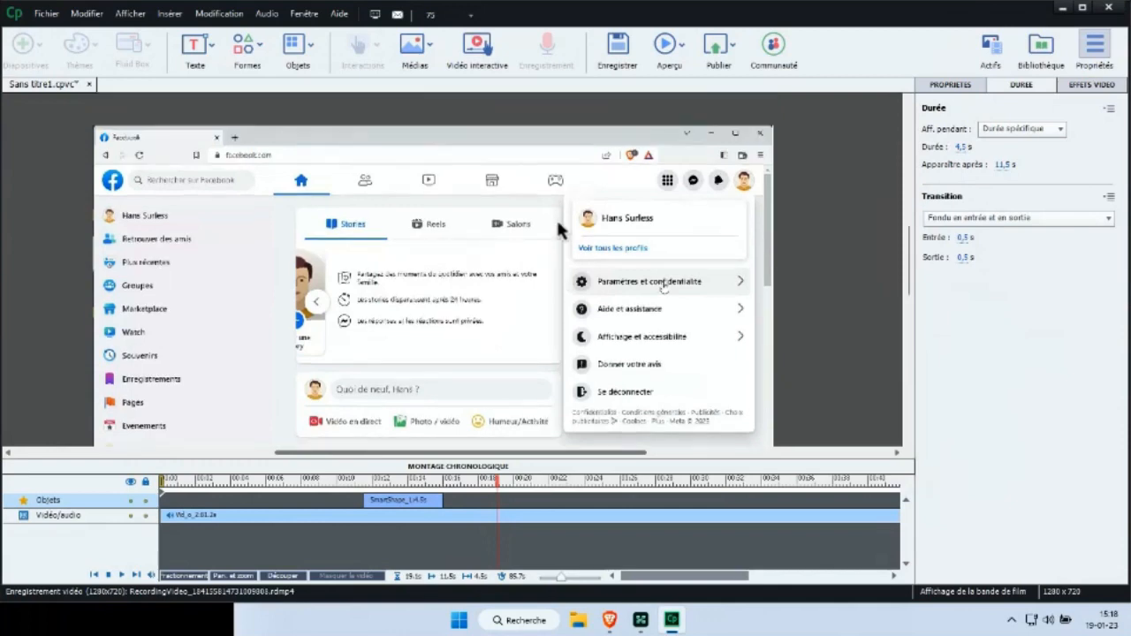
scroll(515, 265, down, 1)
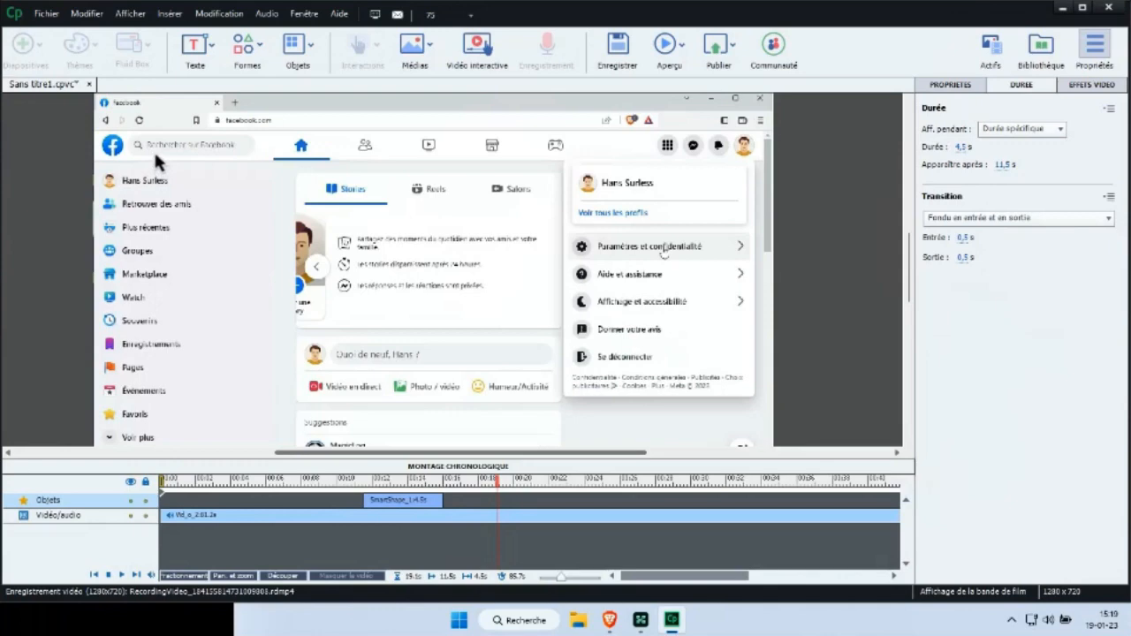
- Close the video demonstration project without saving its changes and show the new project types
click(89, 85)
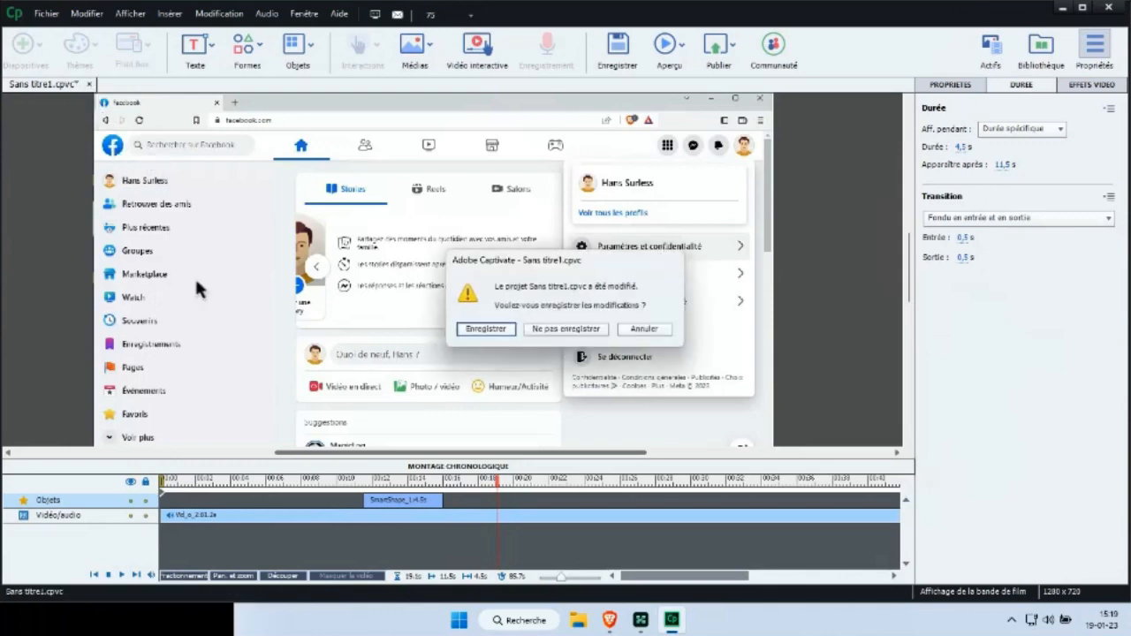
click(555, 325)
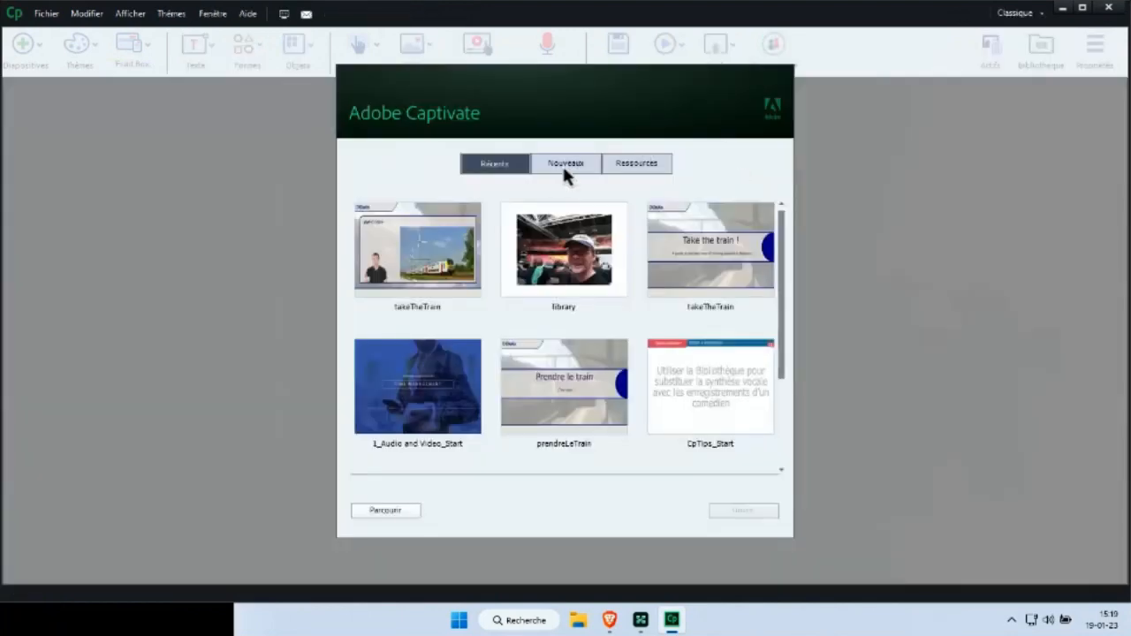
click(561, 164)
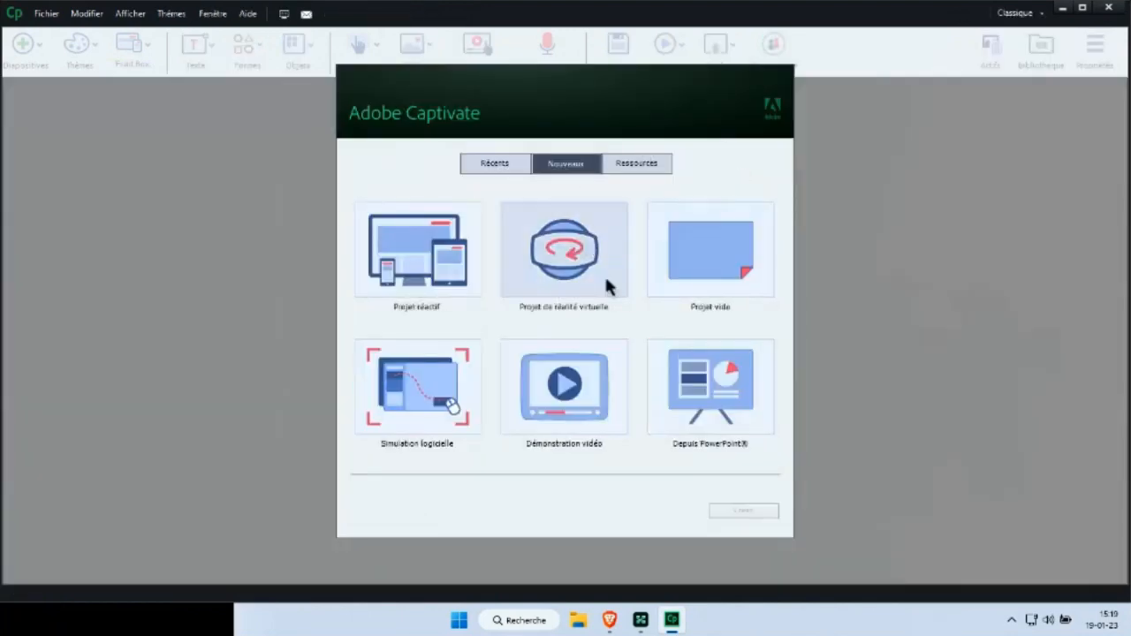
- Switch to the Brave browser and return Facebook from the security settings to its home page
click(610, 620)
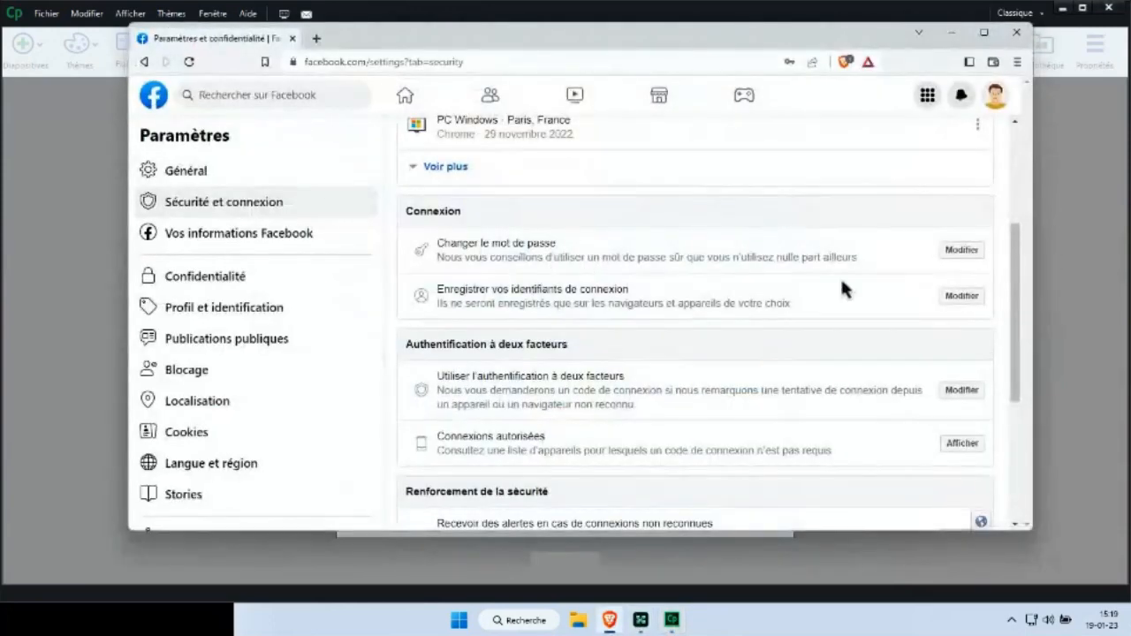
scroll(840, 276, up, 3)
click(153, 95)
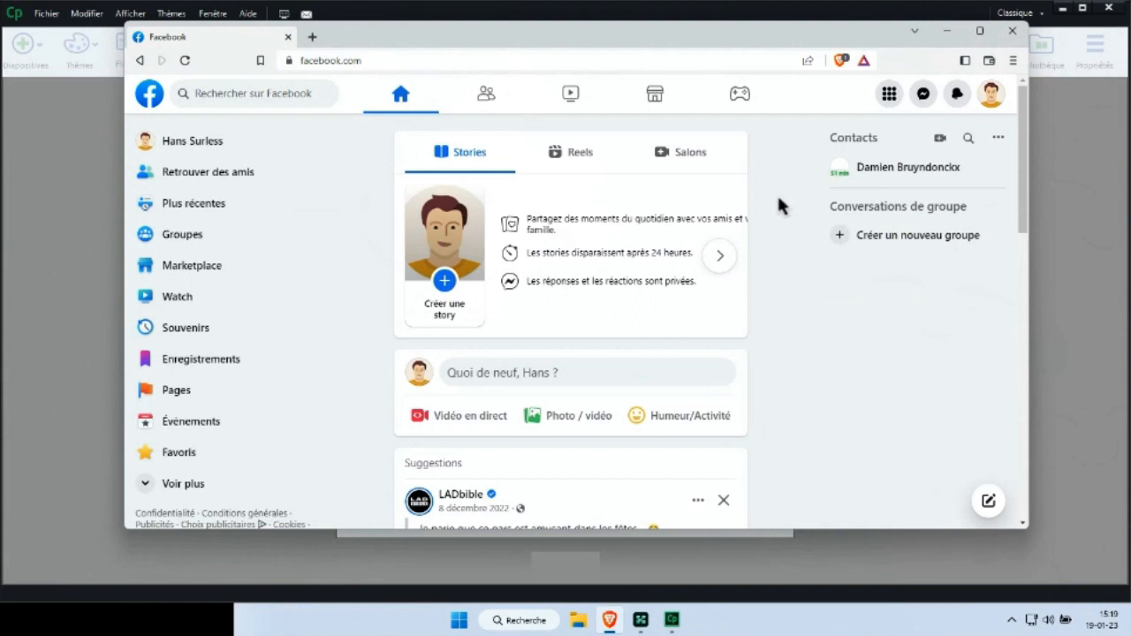
- Switch back to Adobe Captivate and create a new Simulation logicielle project
click(460, 545)
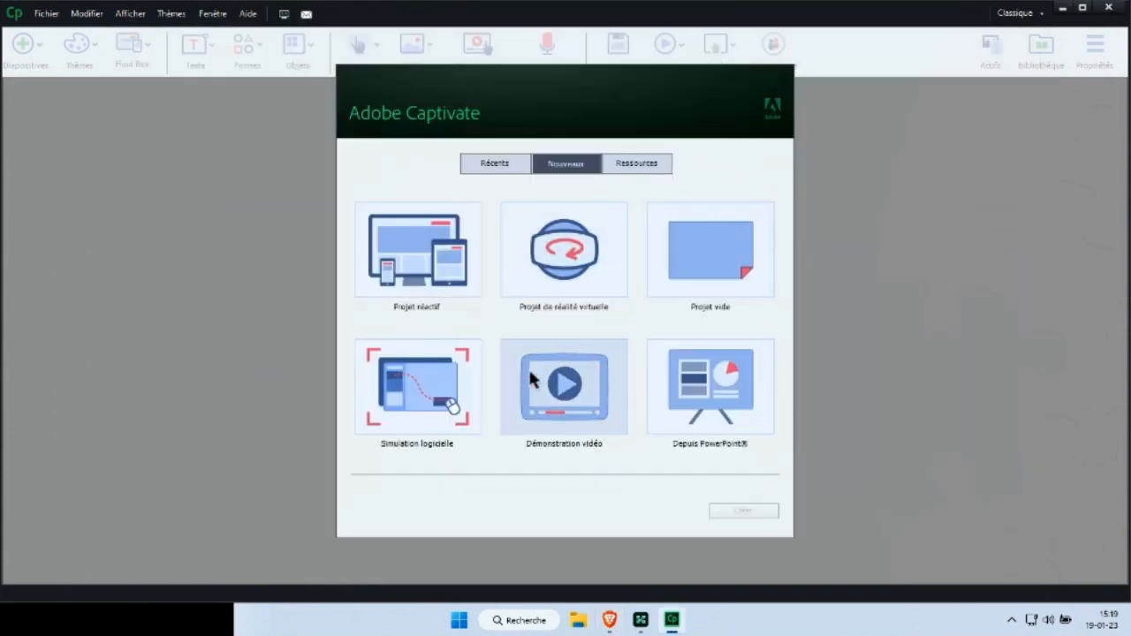
click(407, 389)
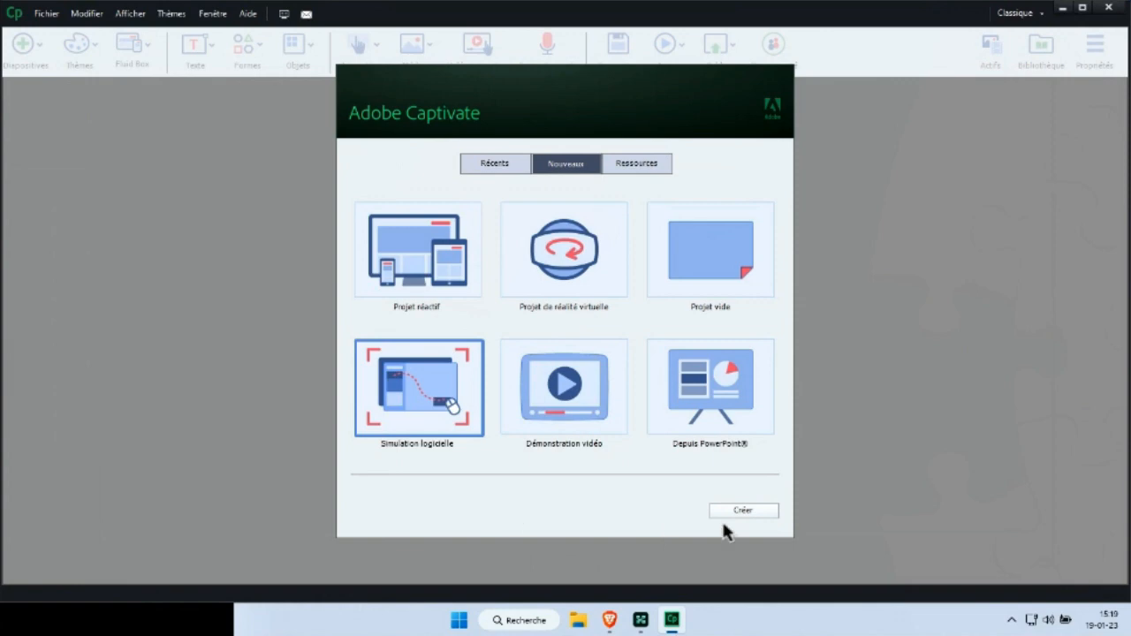
click(746, 513)
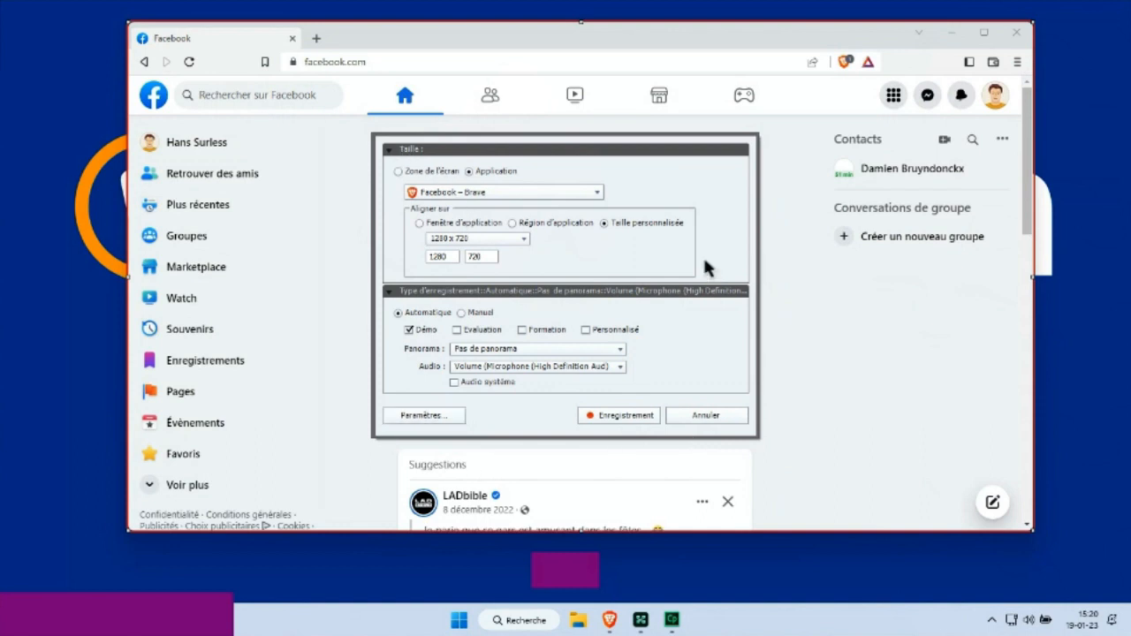
- Start the recording with a custom size of 1280 x 720, audio set to Aucun commentaire, and Evaluation mode enabled alongside Démo
click(603, 223)
click(537, 365)
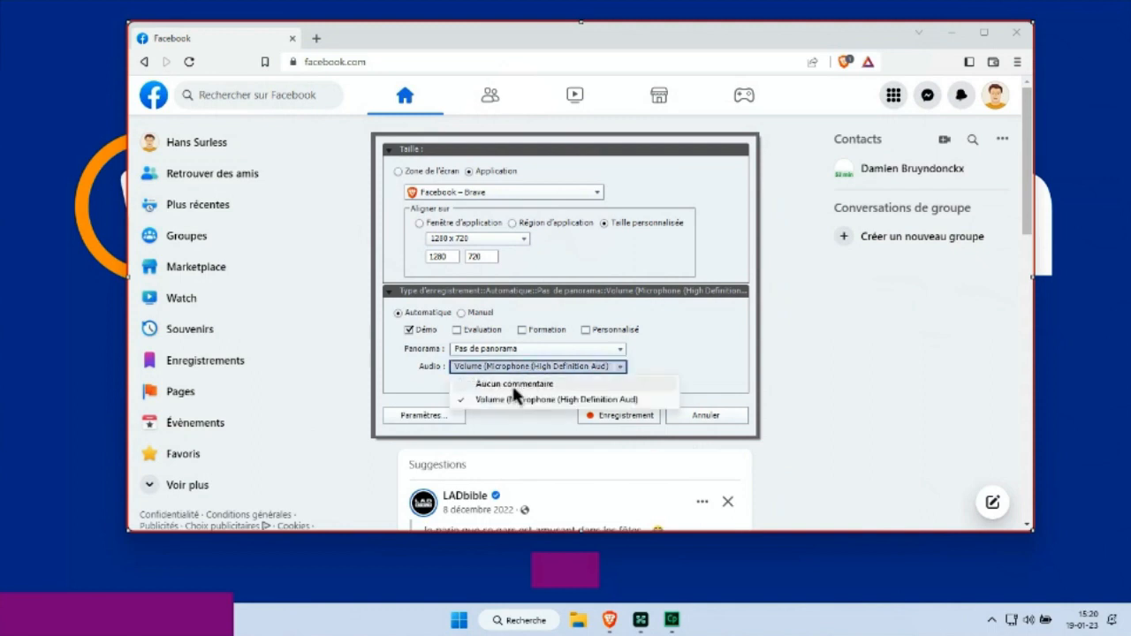
click(512, 385)
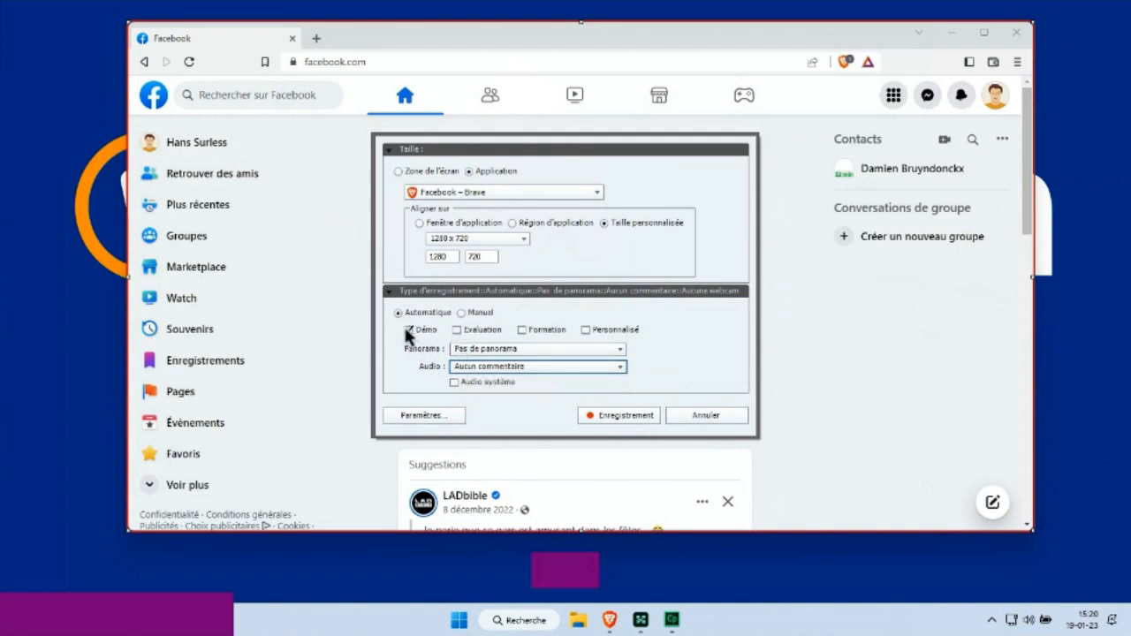
click(456, 330)
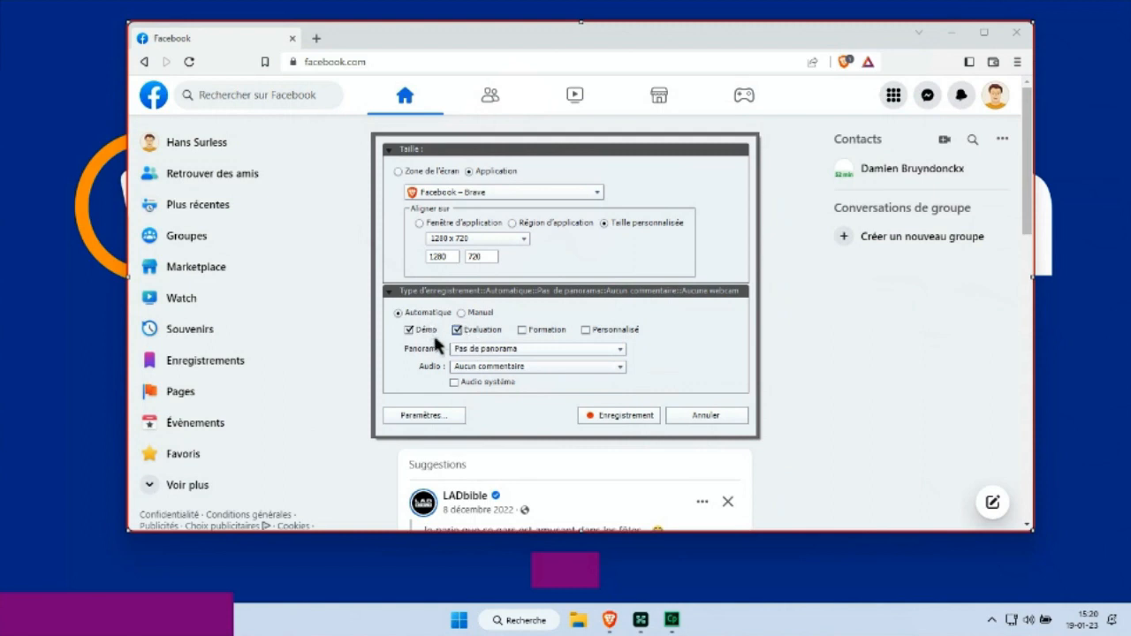
click(609, 422)
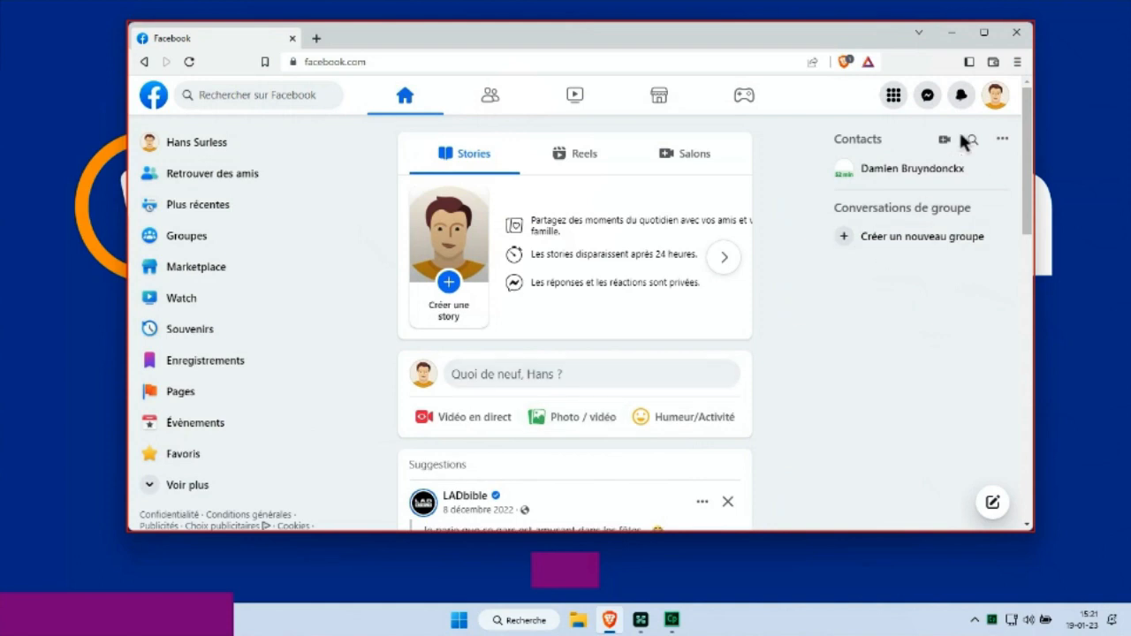
- Open the Sécurité et connexion page of the Facebook account settings from the profile picture
click(997, 97)
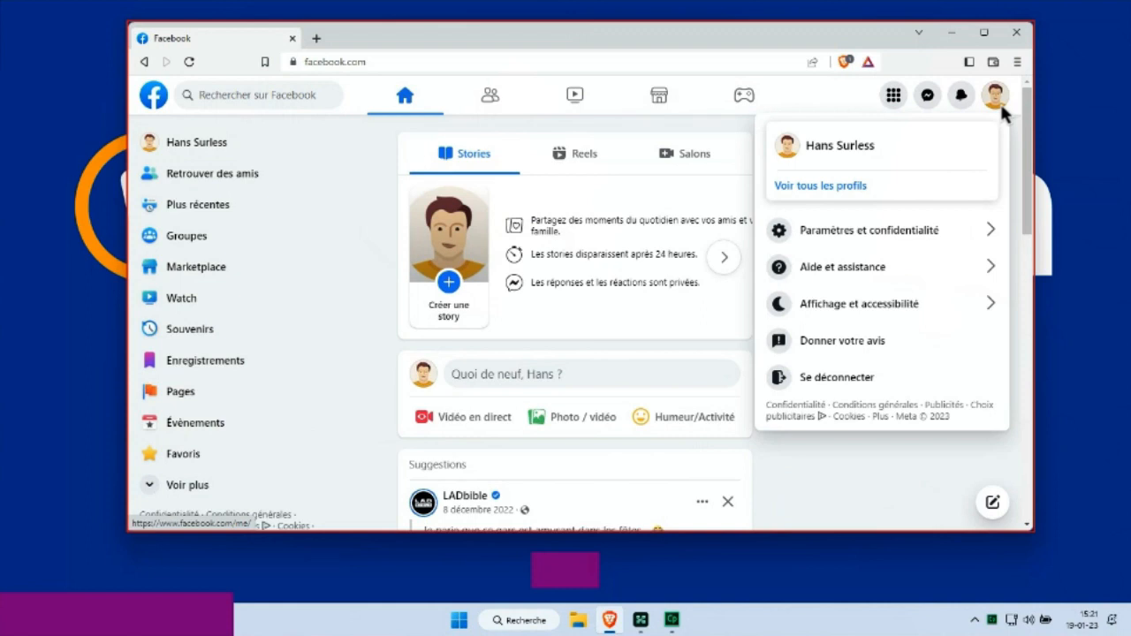
click(887, 232)
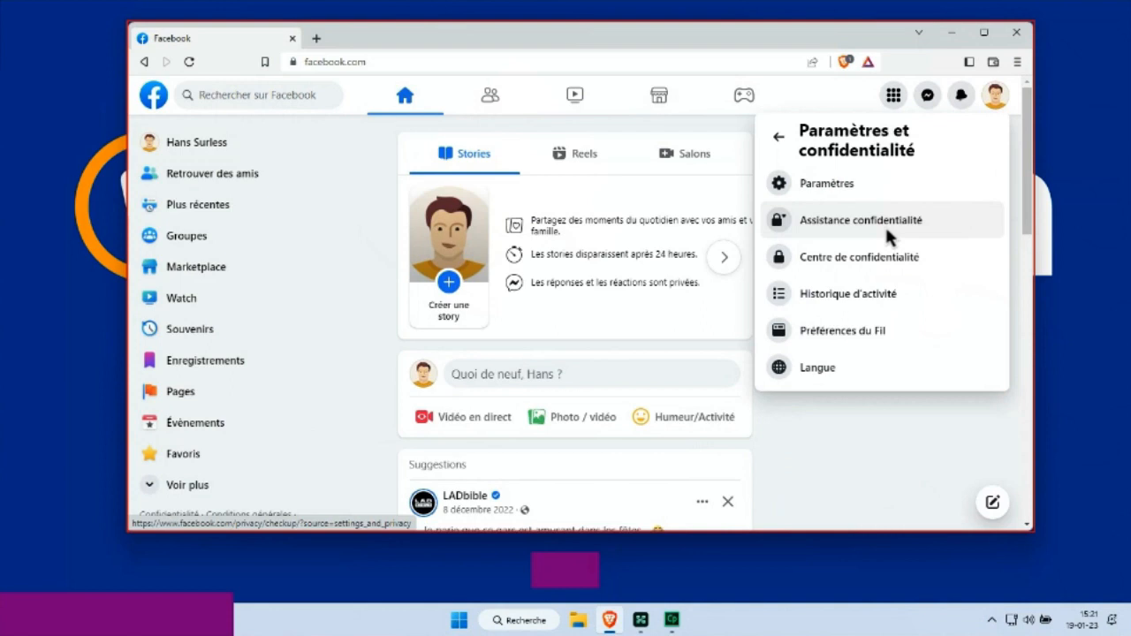
click(859, 184)
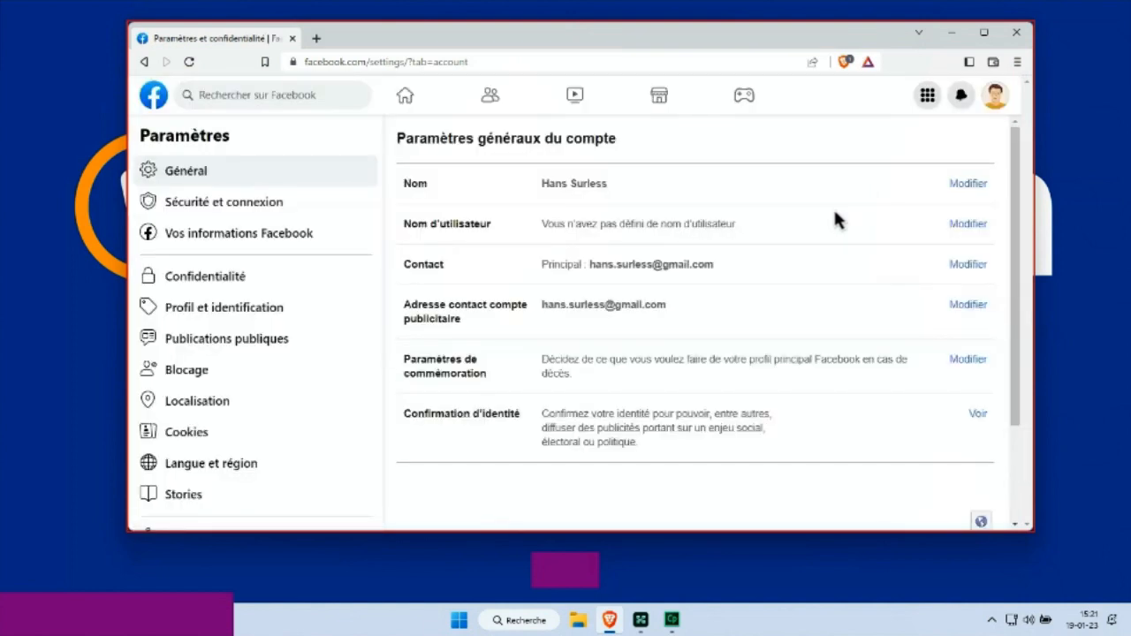
click(249, 209)
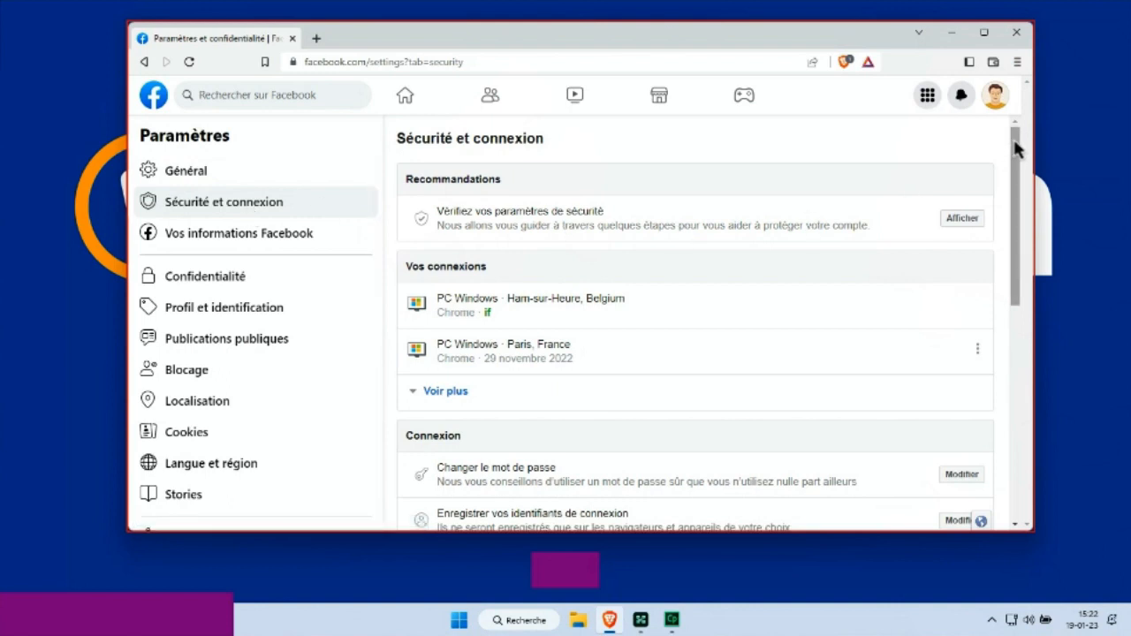
- Change the Facebook password by entering the current password, the new password and its confirmation, and save the modifications
drag(1015, 148, 1015, 254)
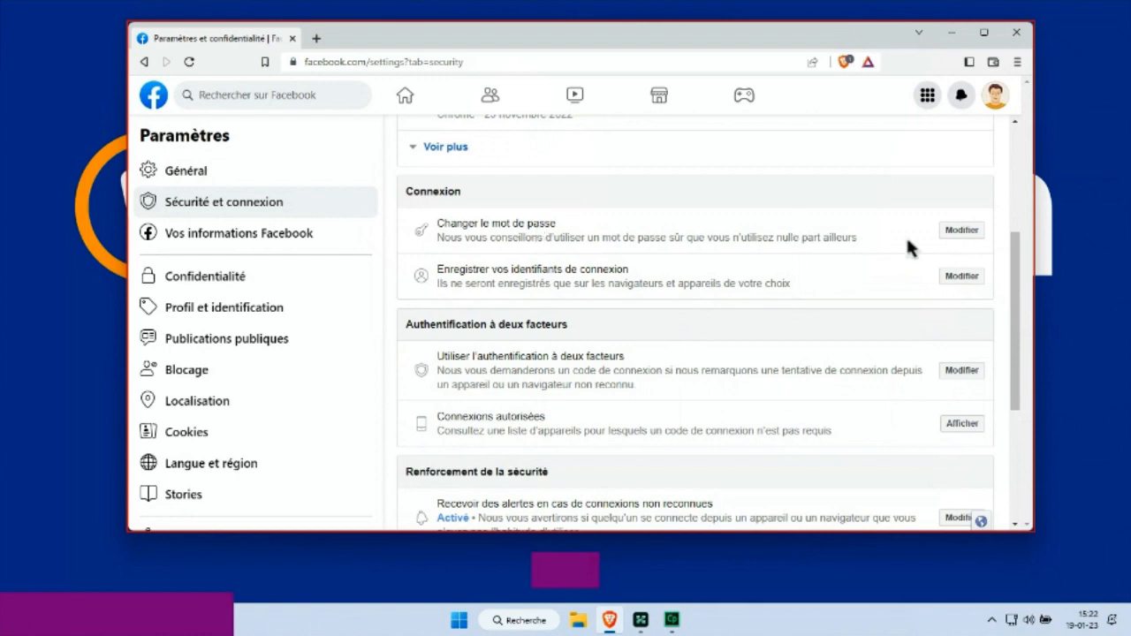
click(951, 235)
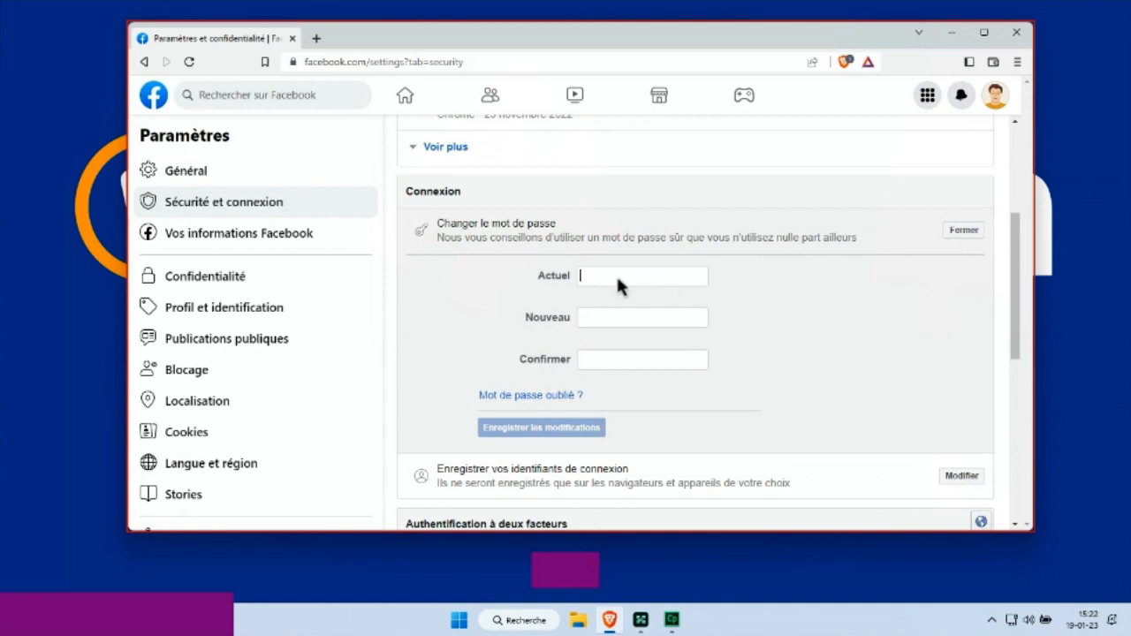
text(******)
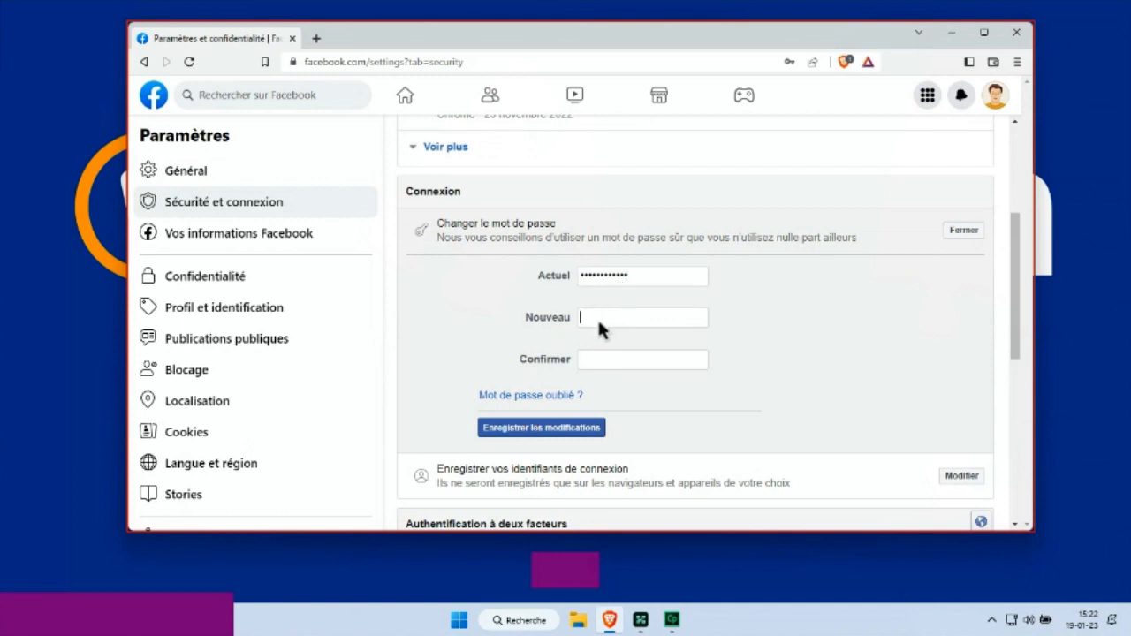
text(••••••••)
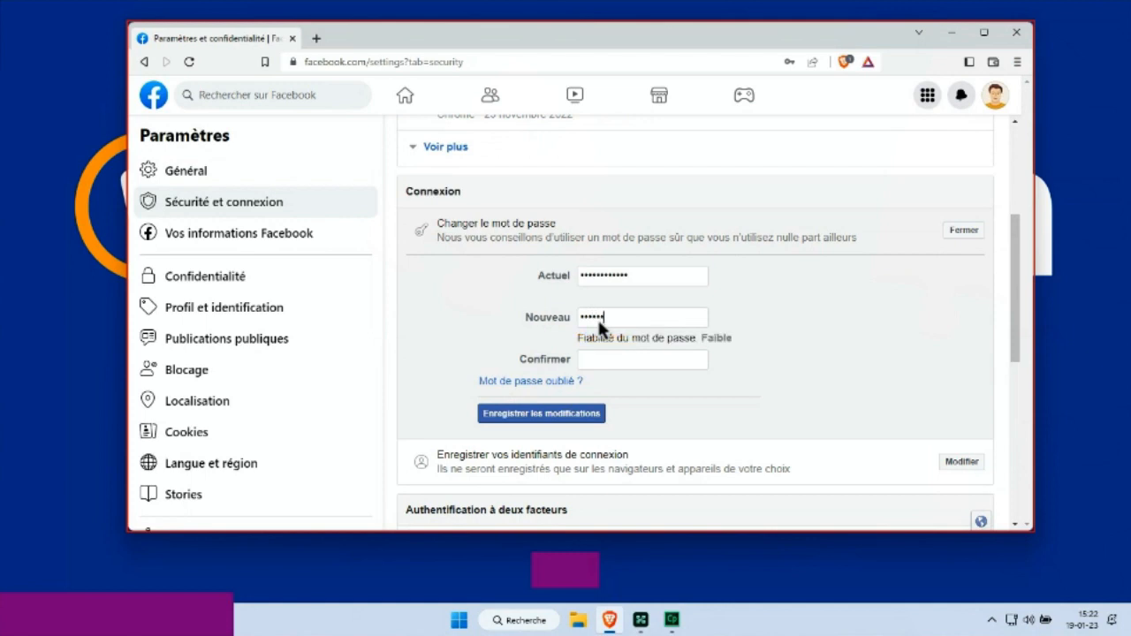
text(•••••)
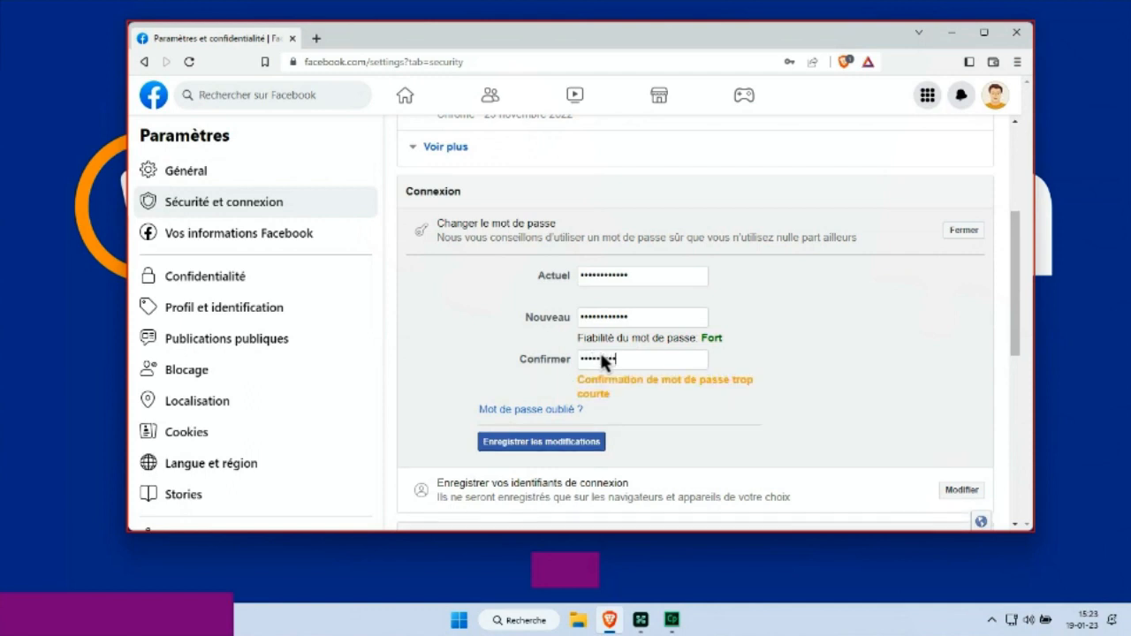
text(••••••••••)
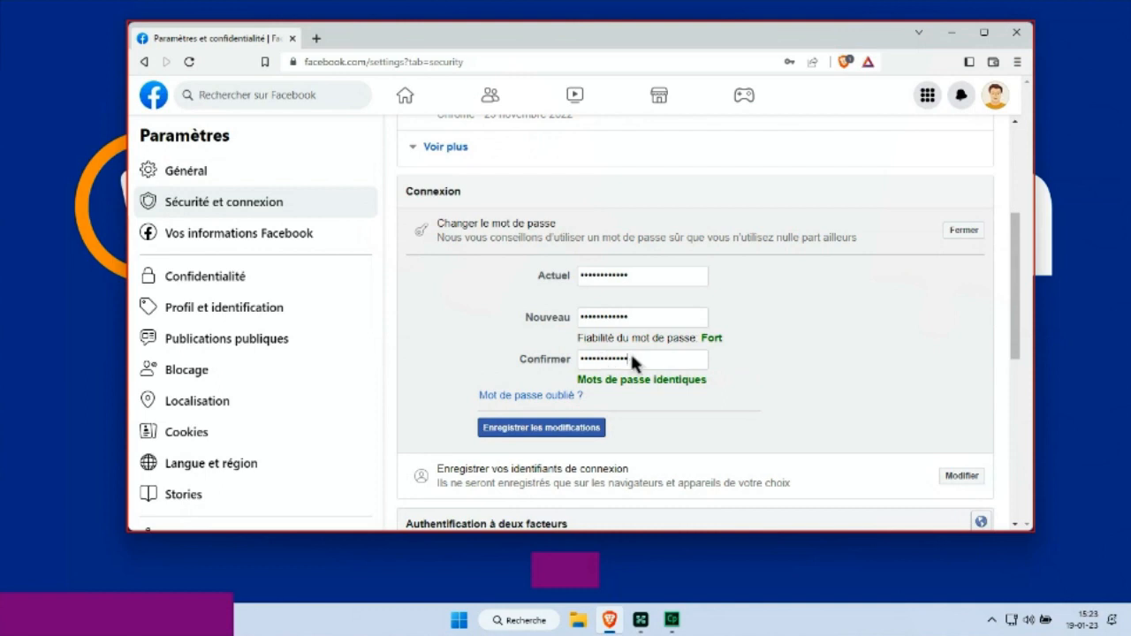
click(550, 431)
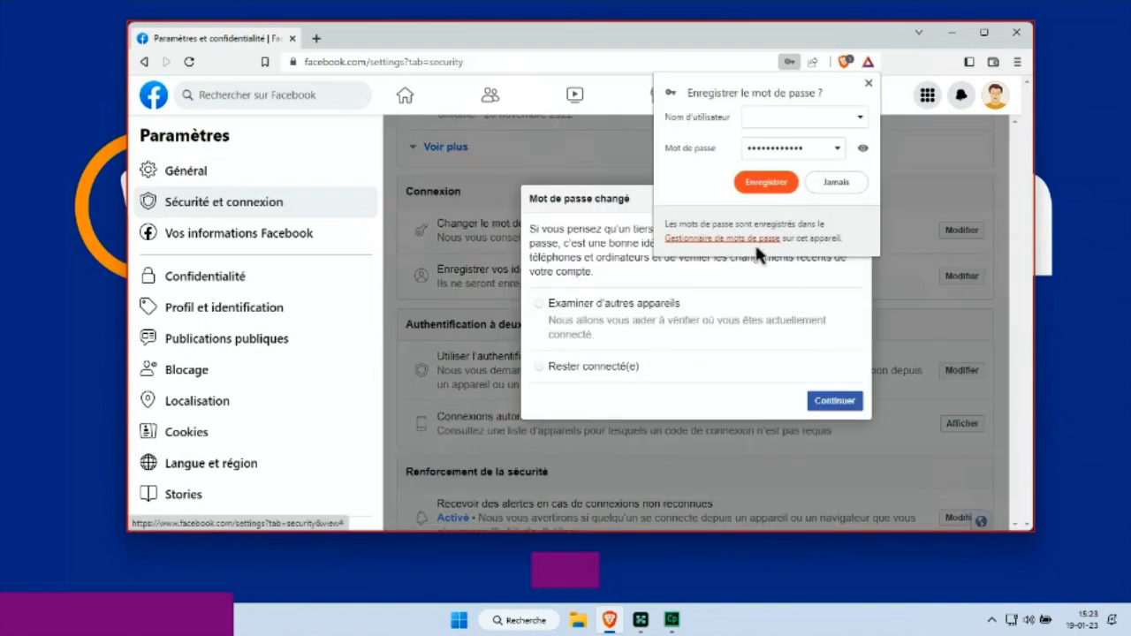
- Choose Rester connecté(e) after dismissing the browser's password-saving offer, and end the recording by returning to Adobe Captivate
click(868, 84)
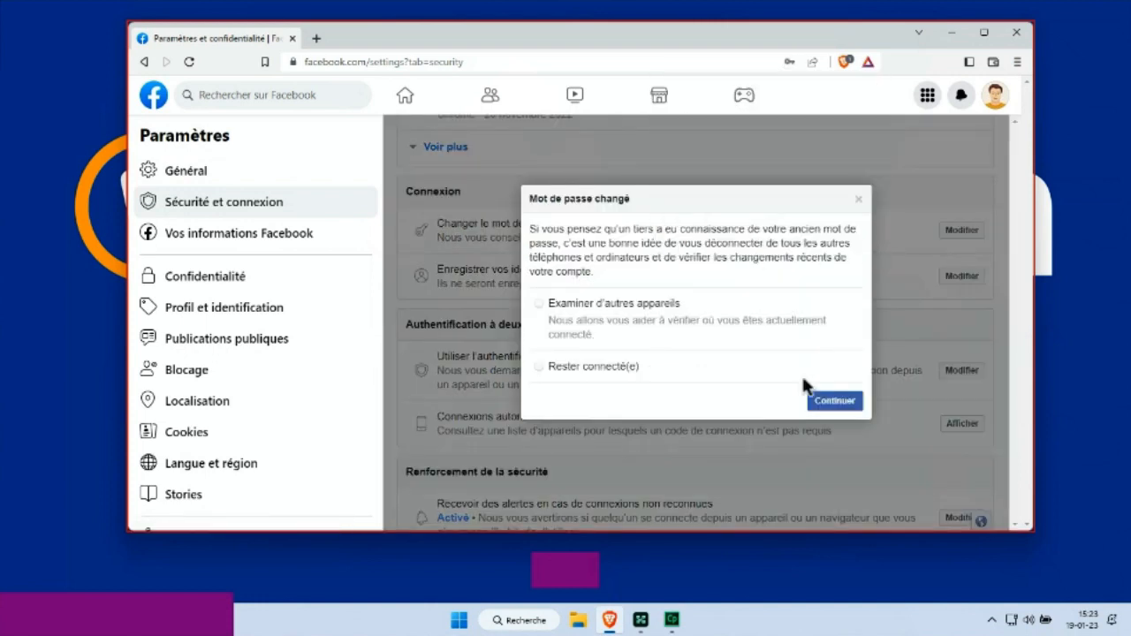
click(539, 366)
click(834, 401)
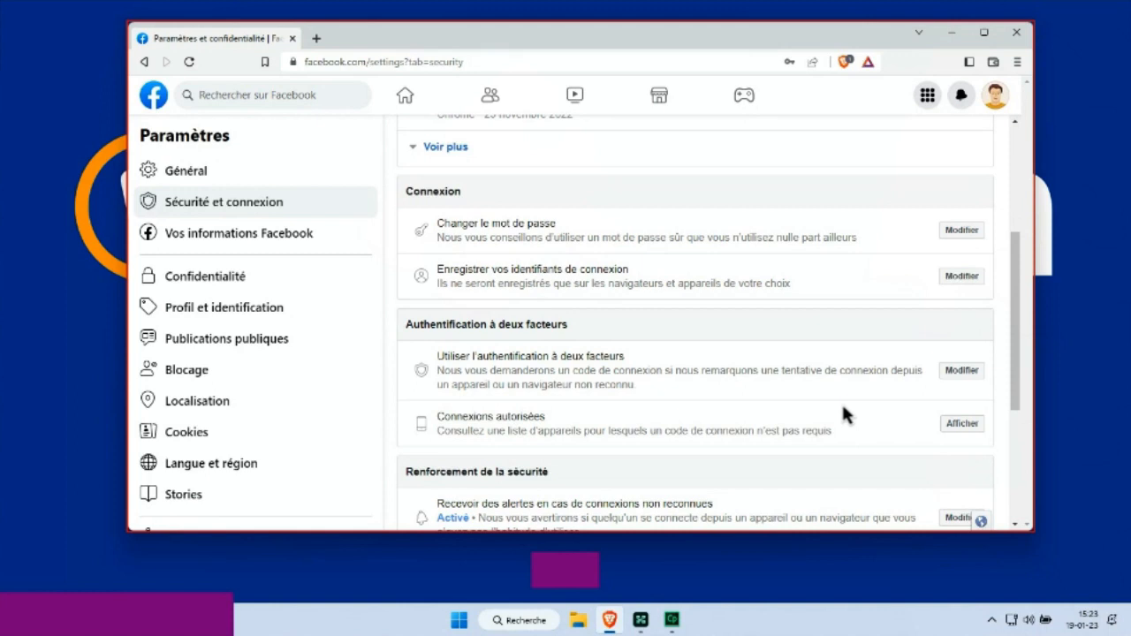
click(677, 625)
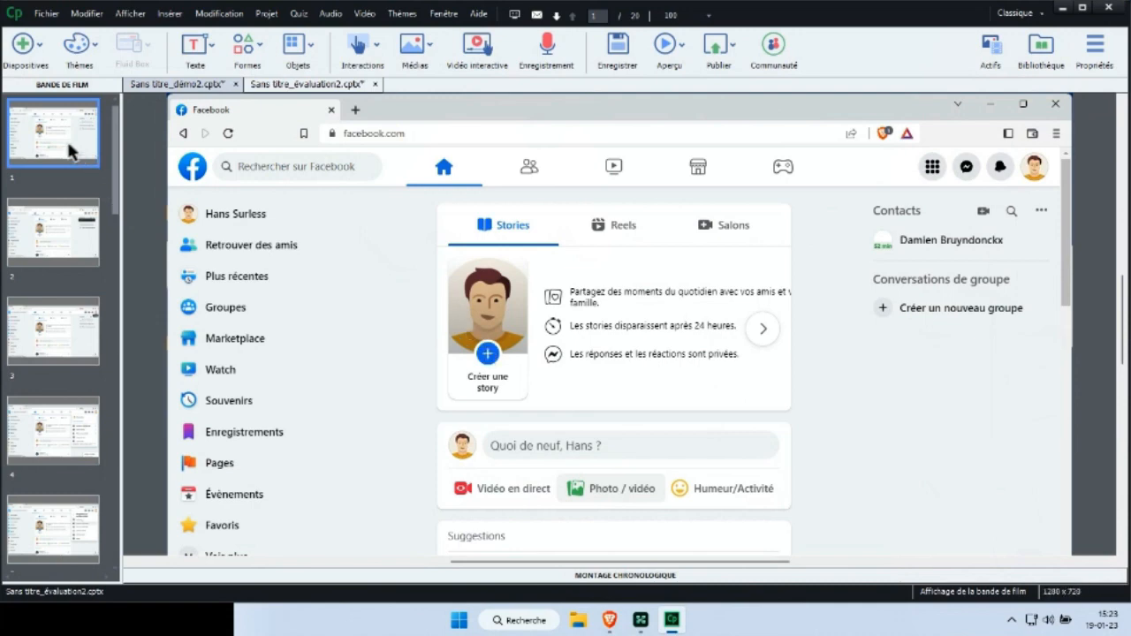
- Compare the recorded projects Sans titre_démo2.cptx and Sans titre_évaluation2.cptx by alternating between them
drag(118, 192, 112, 133)
click(163, 85)
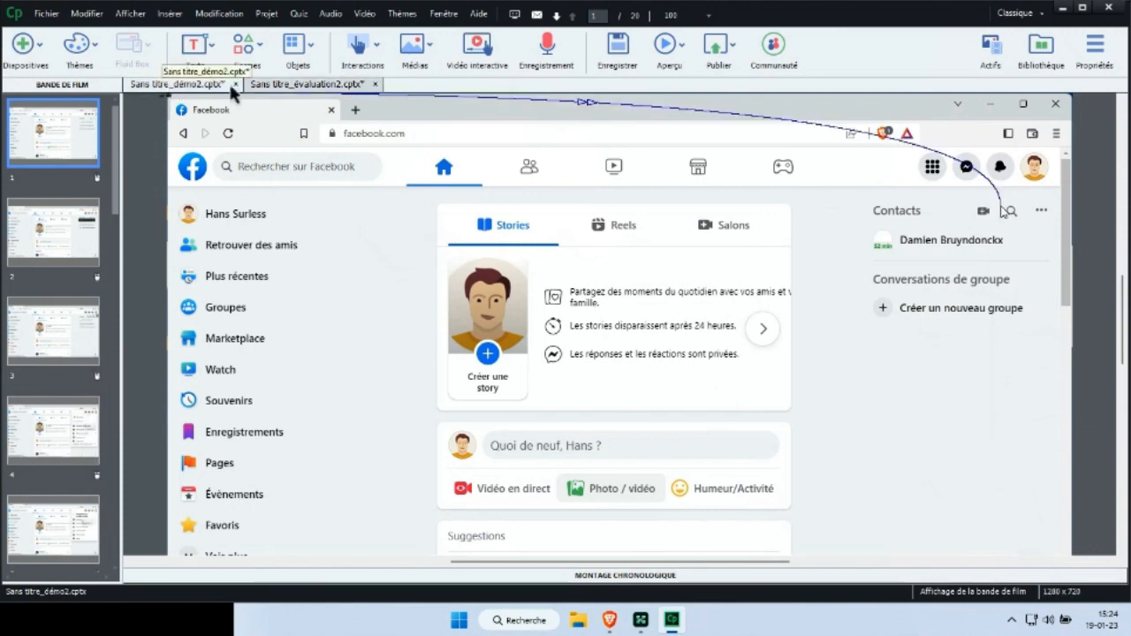
click(306, 85)
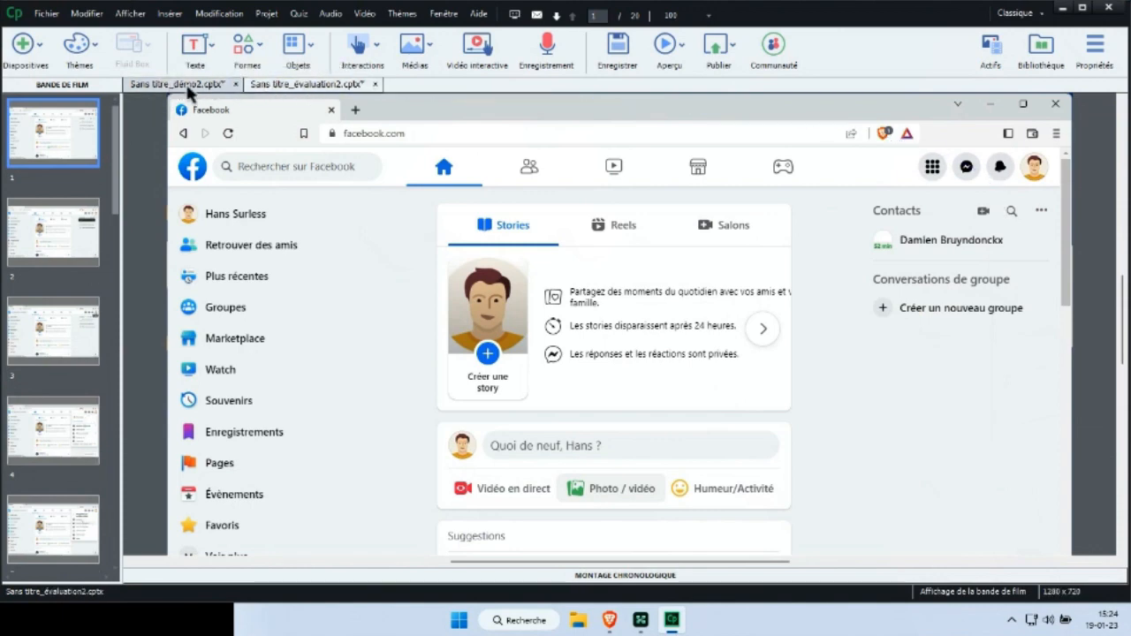
click(174, 86)
click(314, 86)
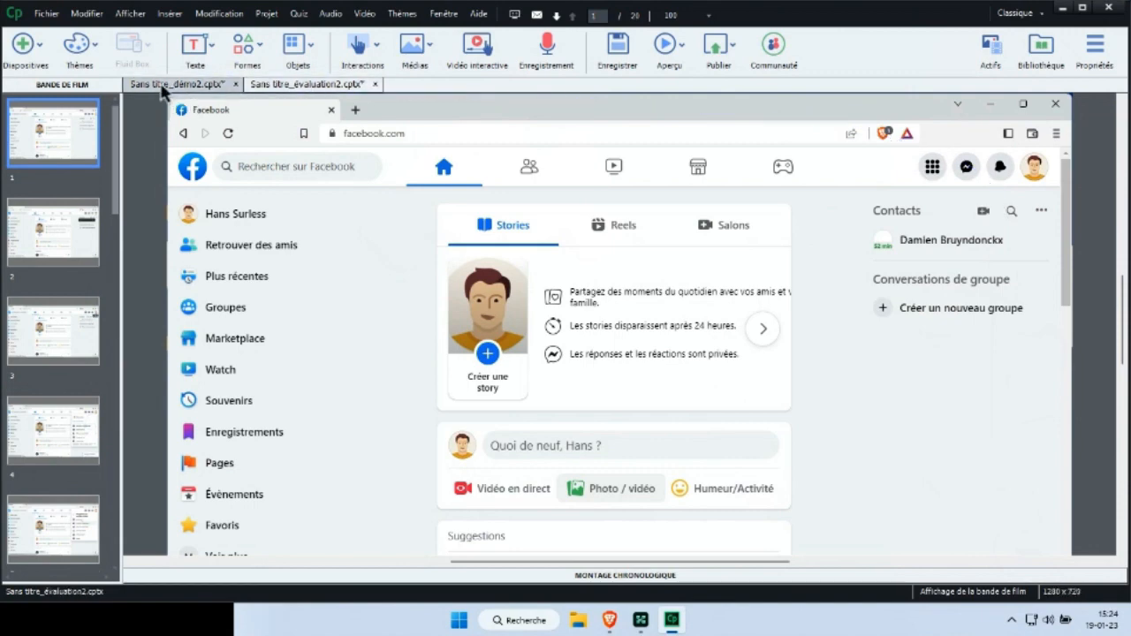
click(167, 86)
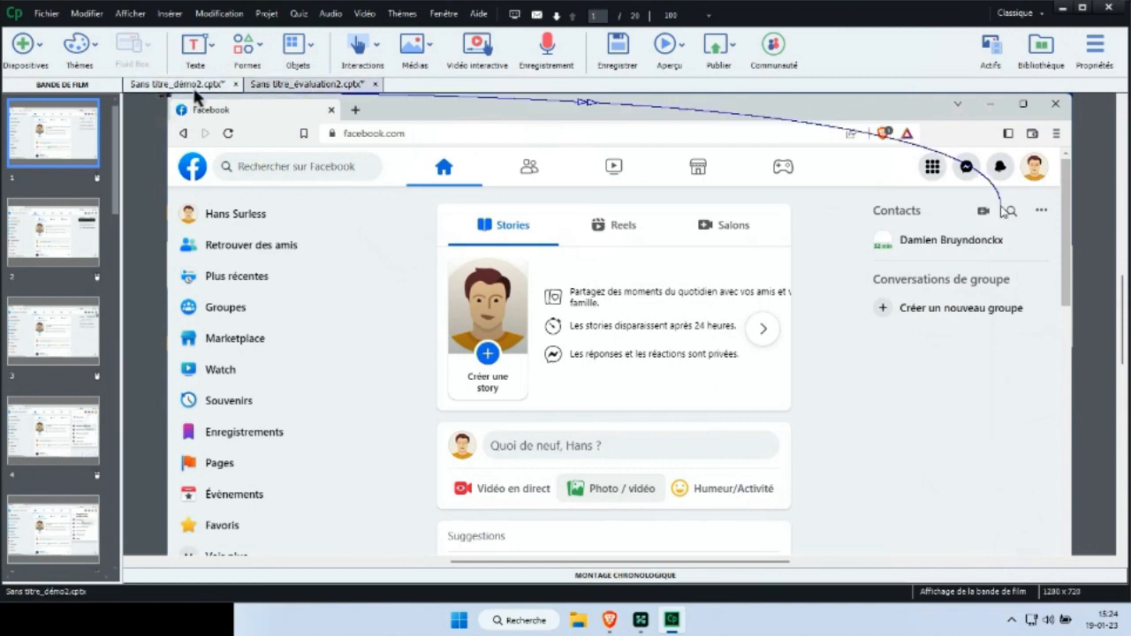
click(276, 87)
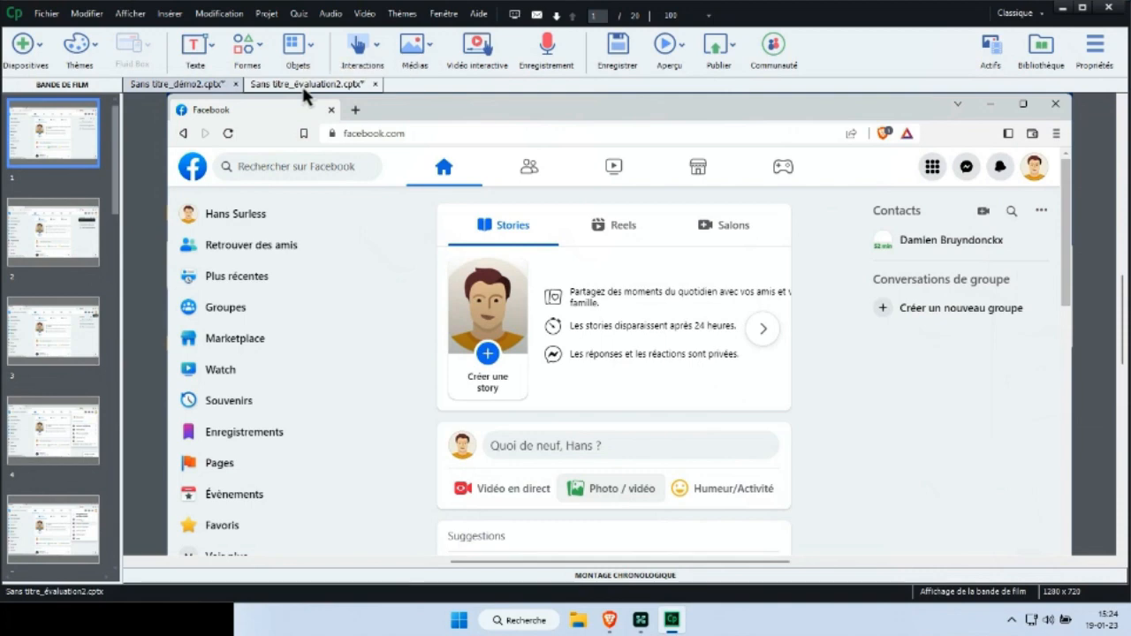
click(181, 85)
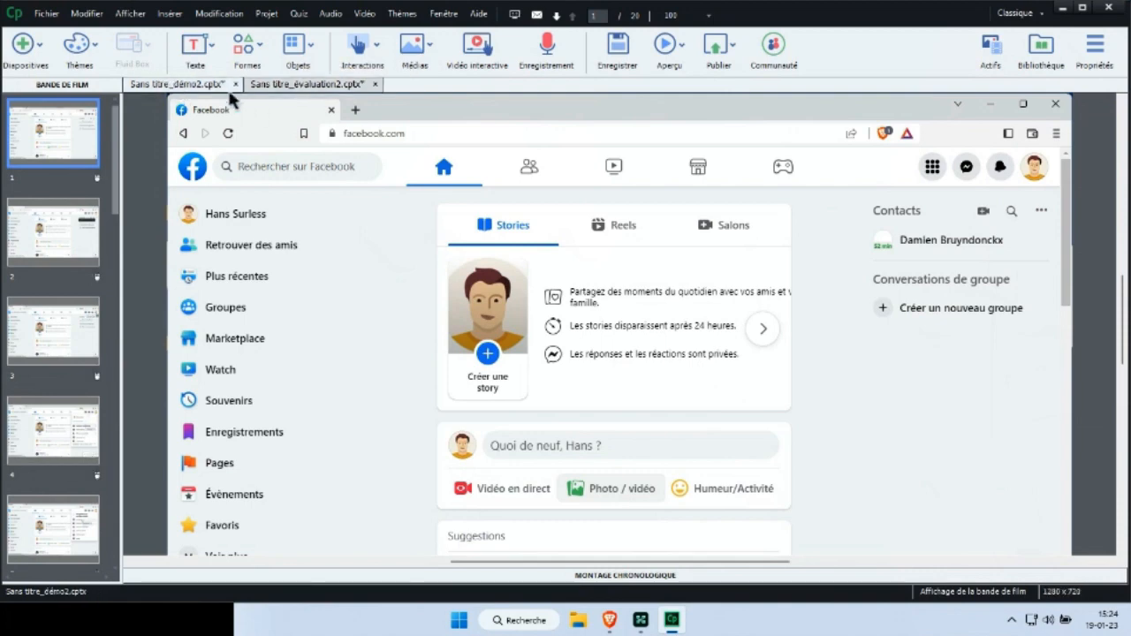
click(285, 88)
click(181, 85)
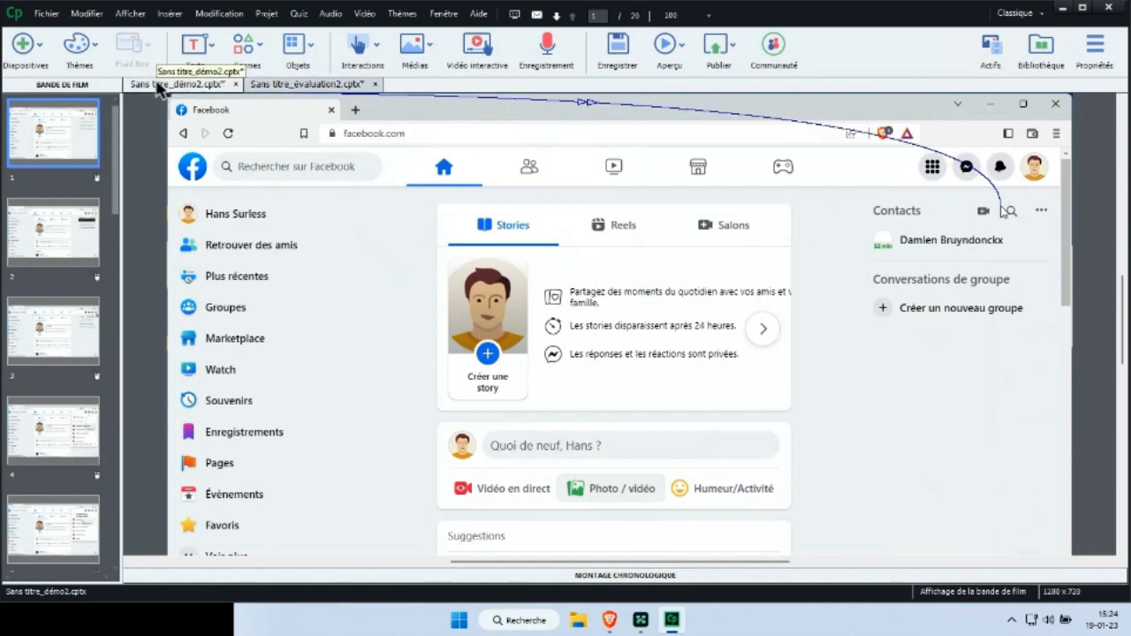
- Preview the demo project as HTML5 in the browser, play it in an enlarged window, and close the preview
click(670, 49)
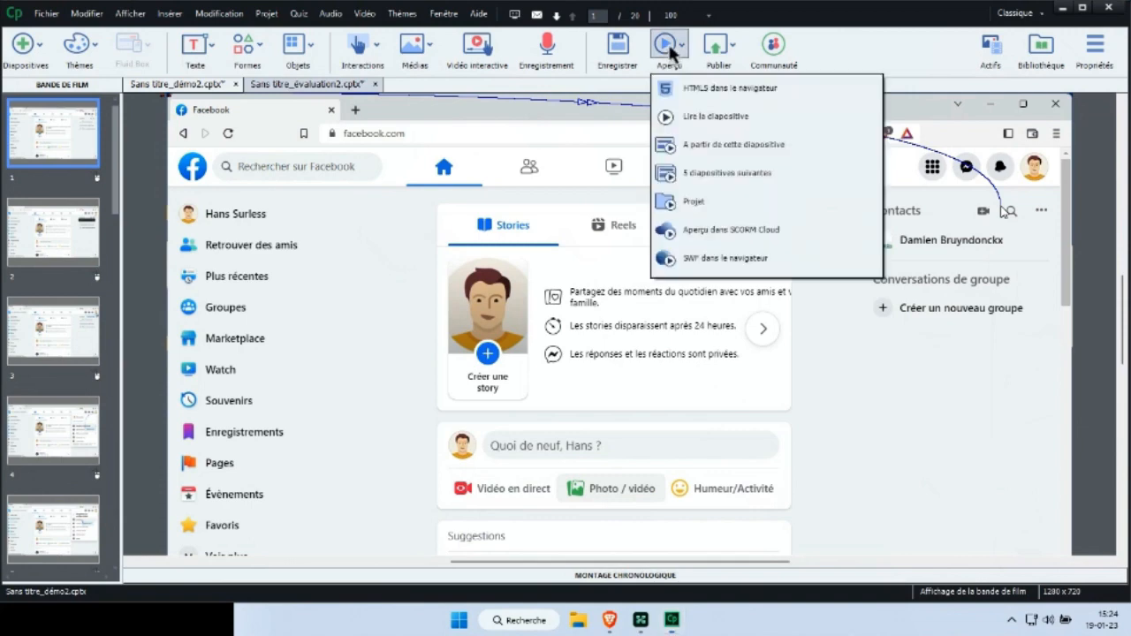
click(689, 91)
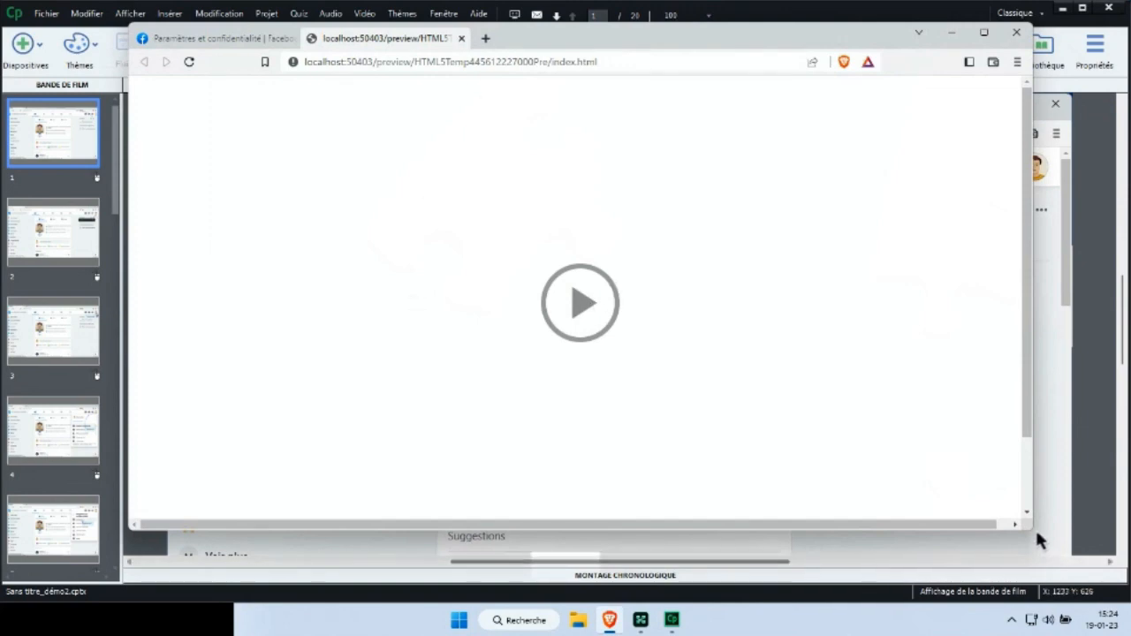
drag(1033, 526, 1076, 601)
click(596, 307)
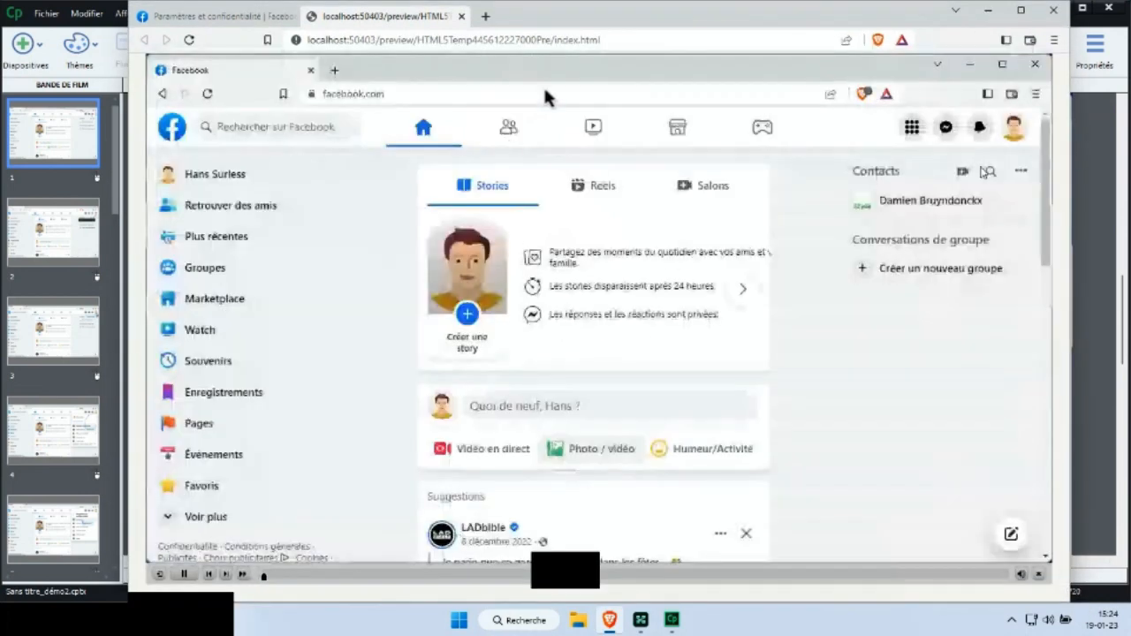
drag(575, 16, 558, 18)
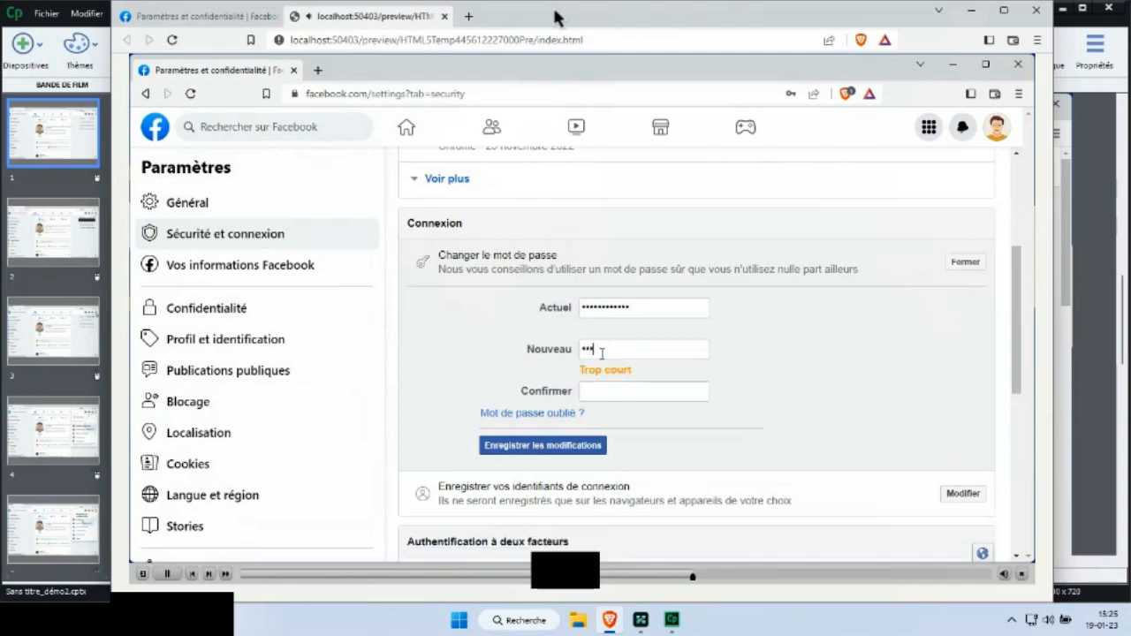
click(1035, 10)
click(614, 174)
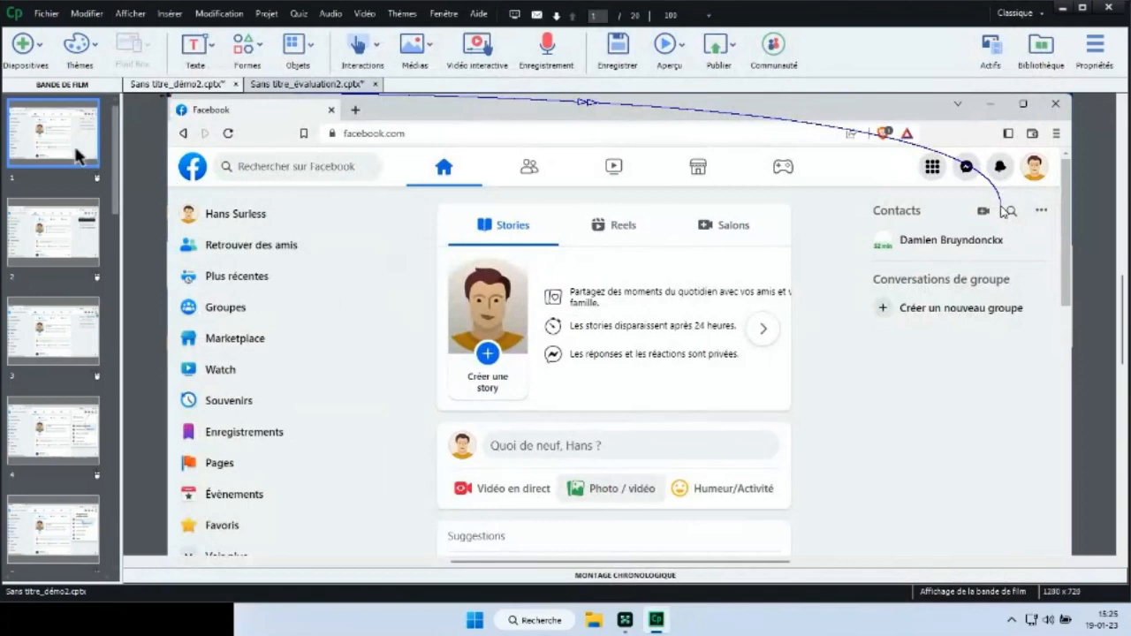
- Expand the Montage chronologique below slide 1 and make it slightly taller
click(676, 575)
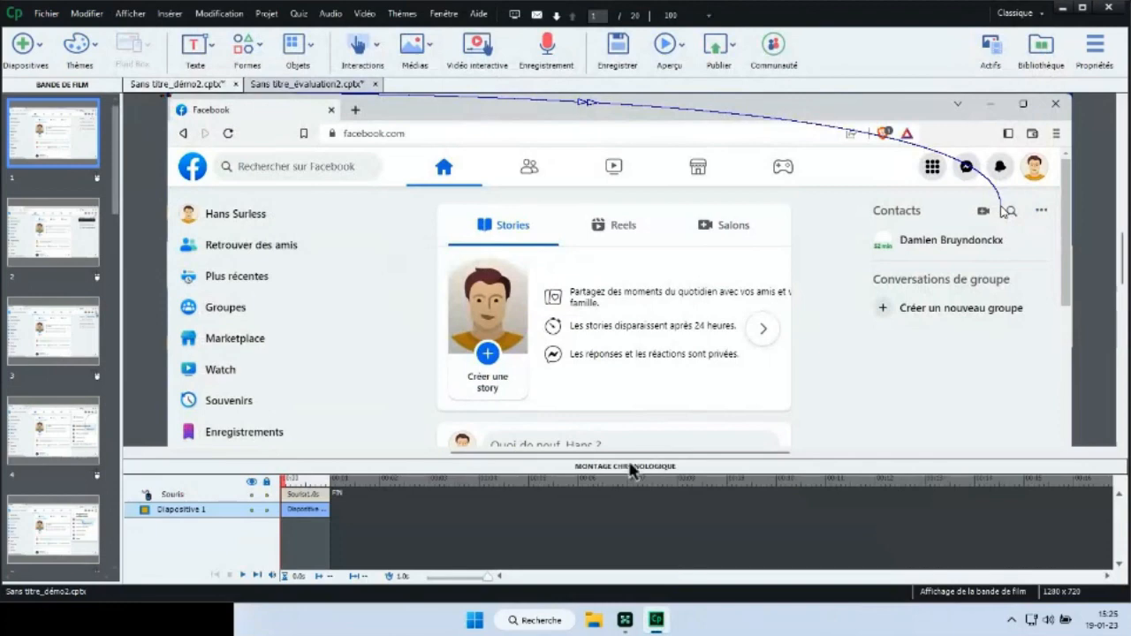
drag(634, 461, 594, 440)
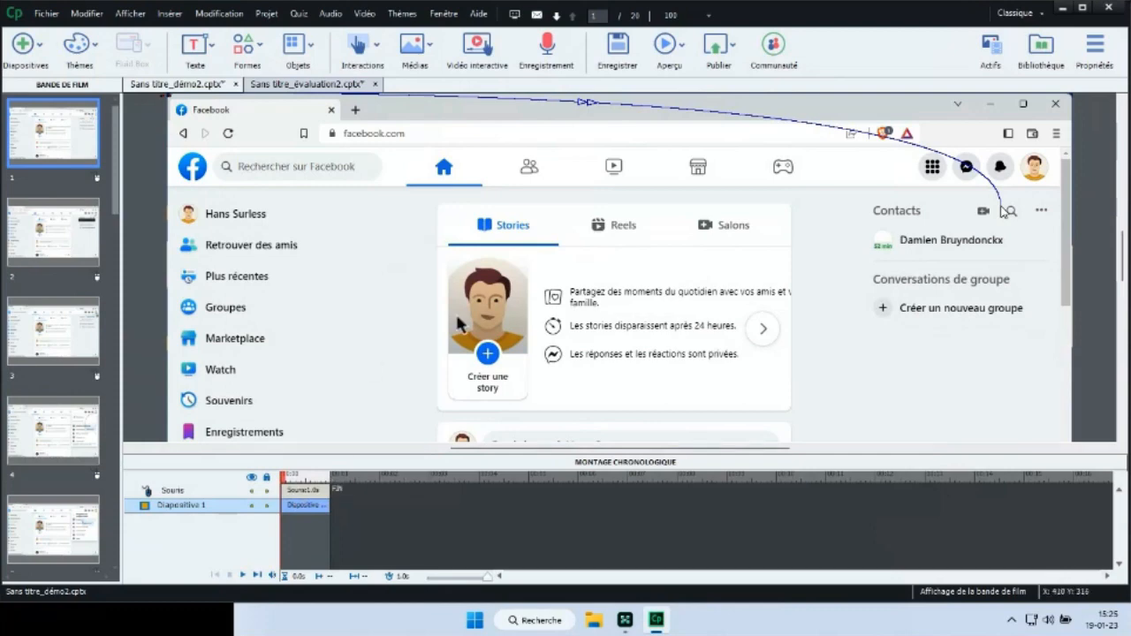
scroll(366, 354, up, 1)
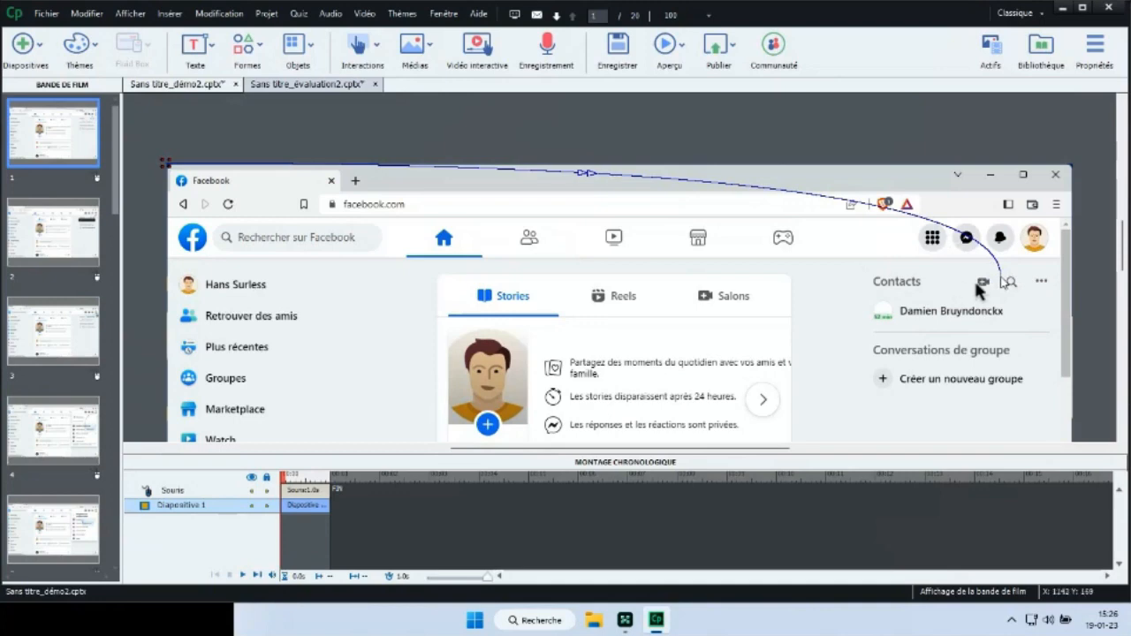
- Delete slide 2, which shows the contact search tooltip, from the demo project
click(84, 233)
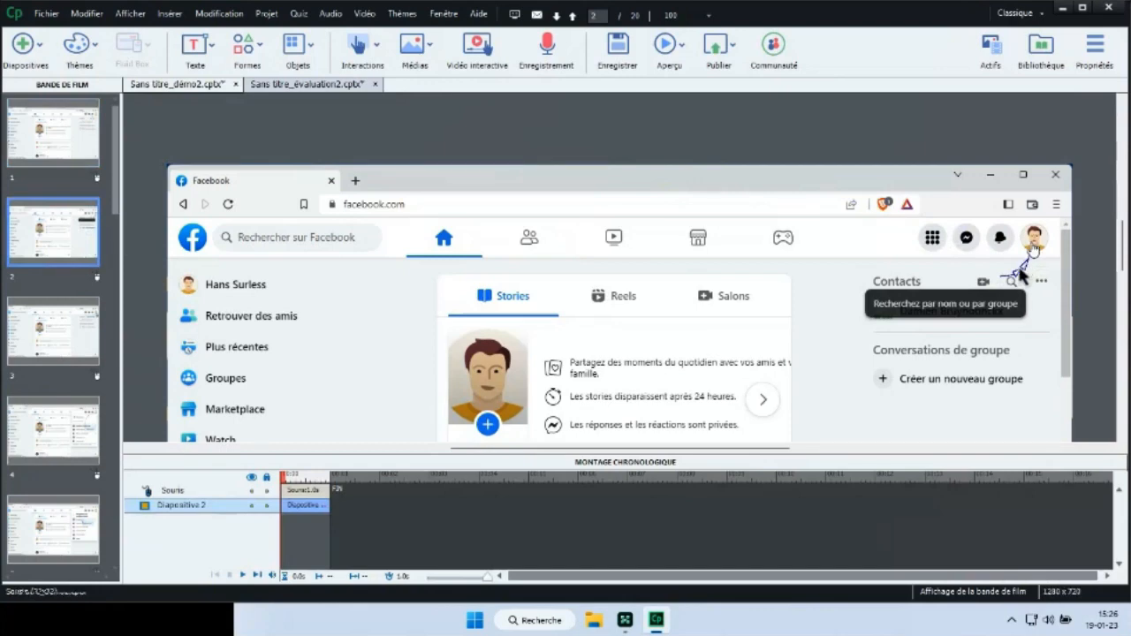
drag(1021, 275, 1007, 283)
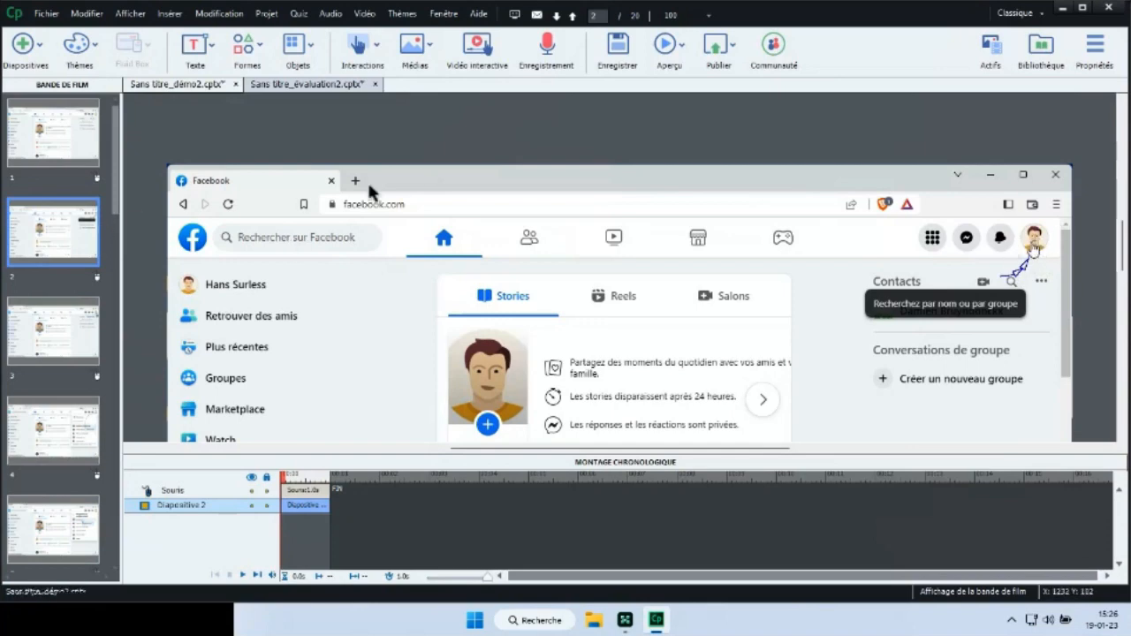
right_click(53, 247)
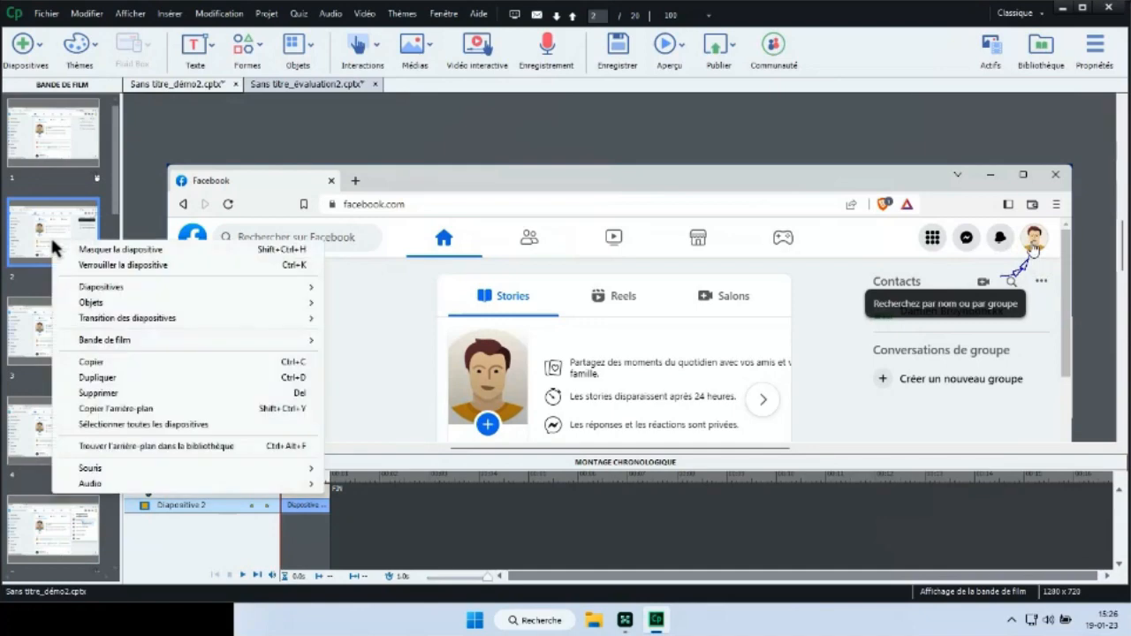
click(99, 393)
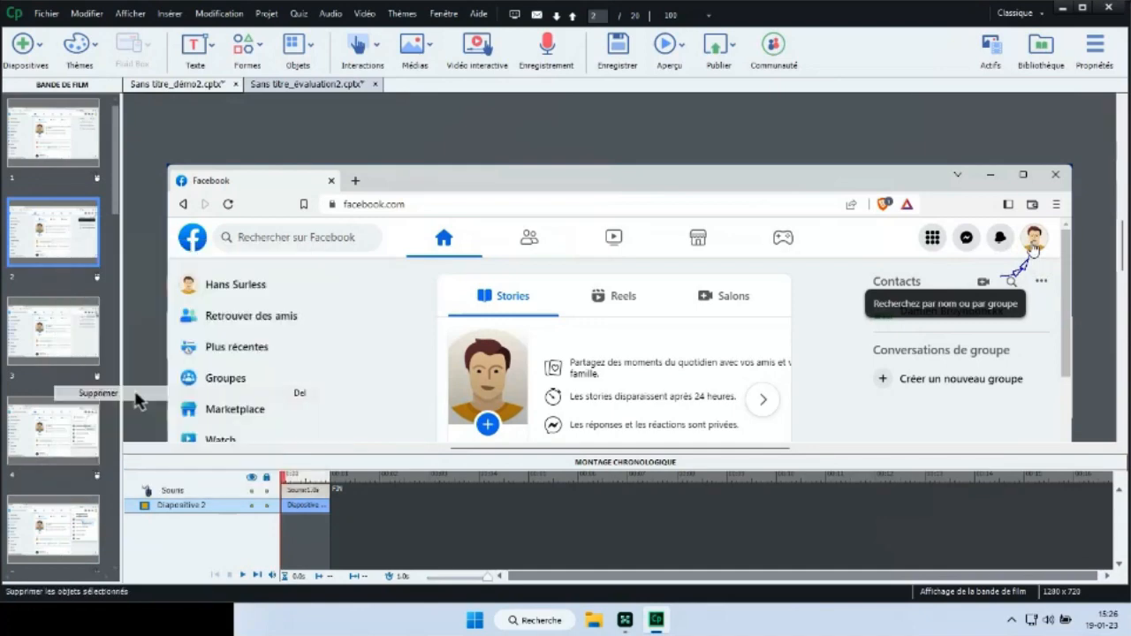
click(616, 330)
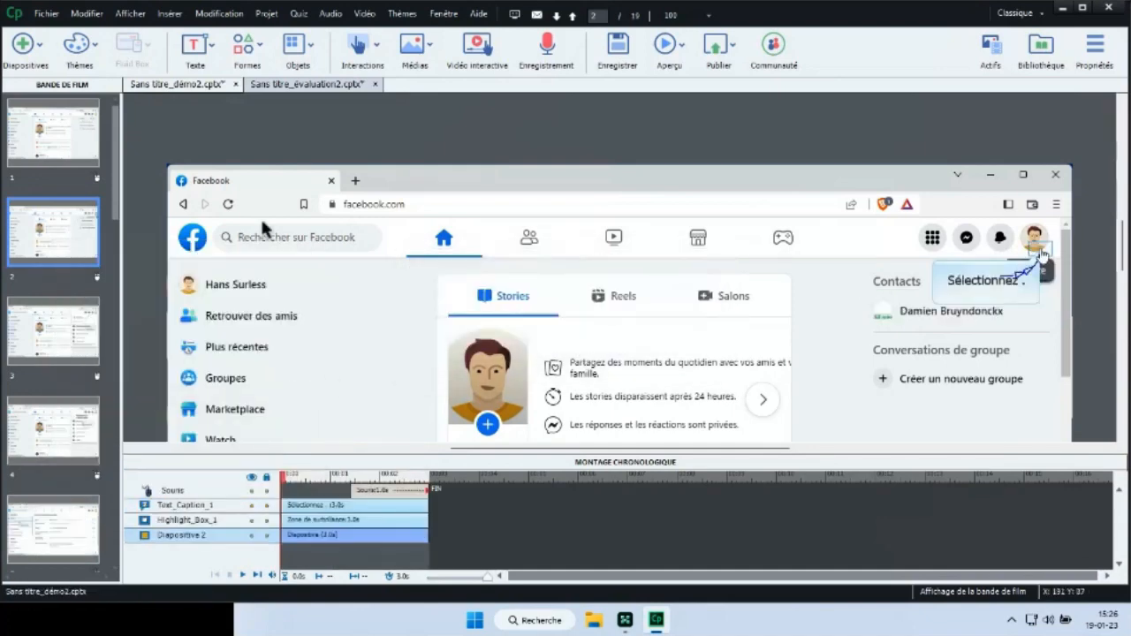
- On slide 1, move the mouse path's end point onto the profile picture and its start point just below the listed contact
click(43, 157)
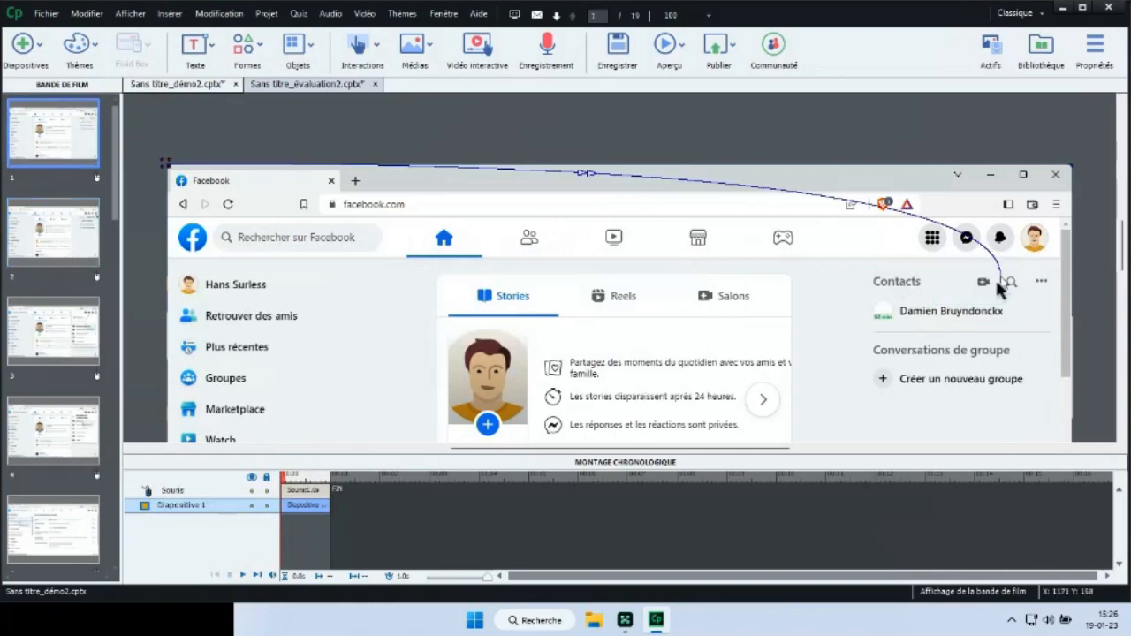
click(1012, 287)
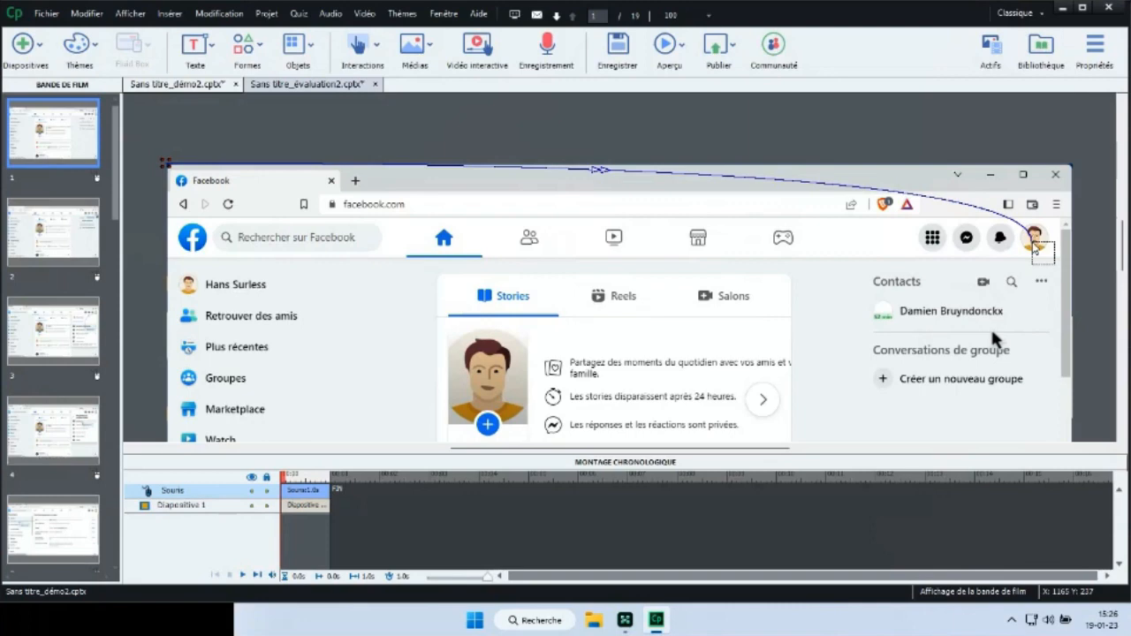
click(1039, 250)
drag(168, 168, 901, 342)
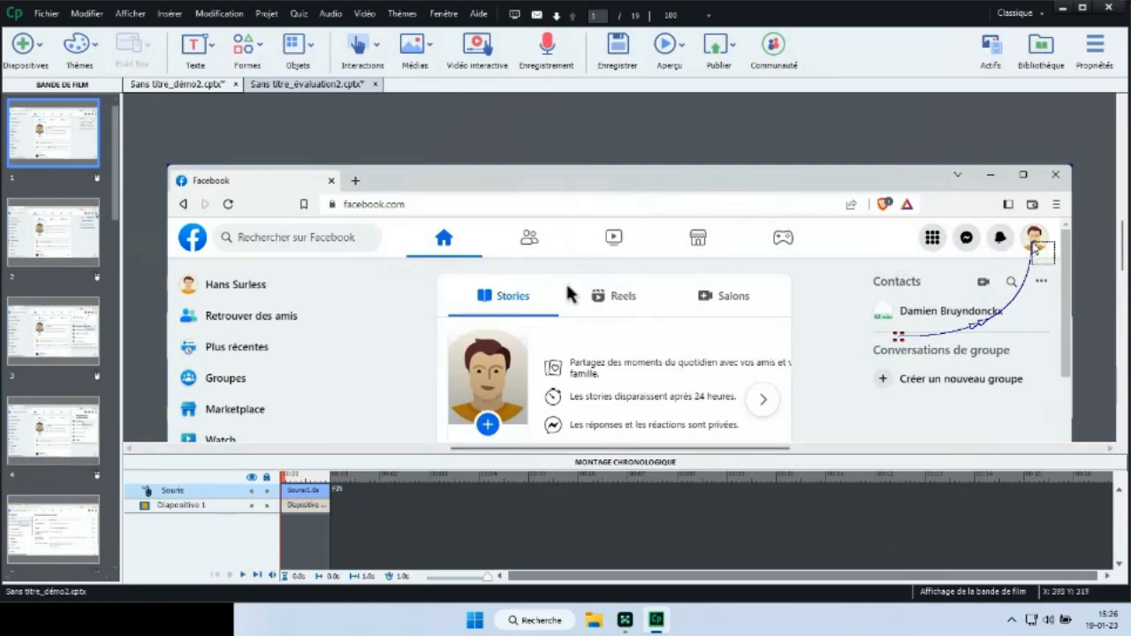
scroll(569, 294, down, 2)
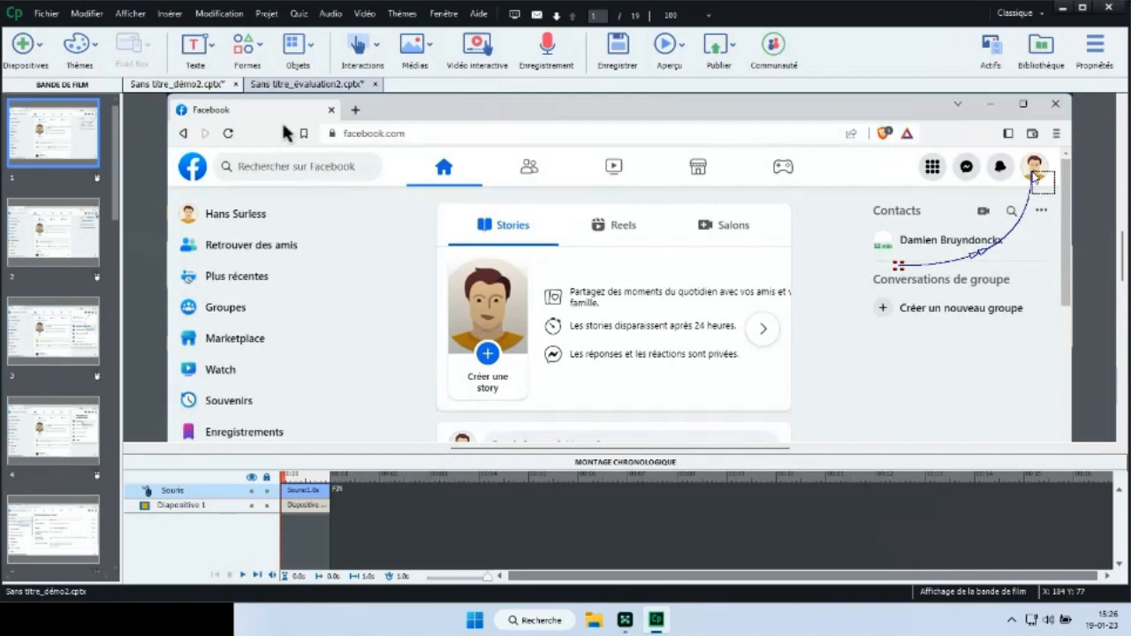
click(246, 44)
click(406, 246)
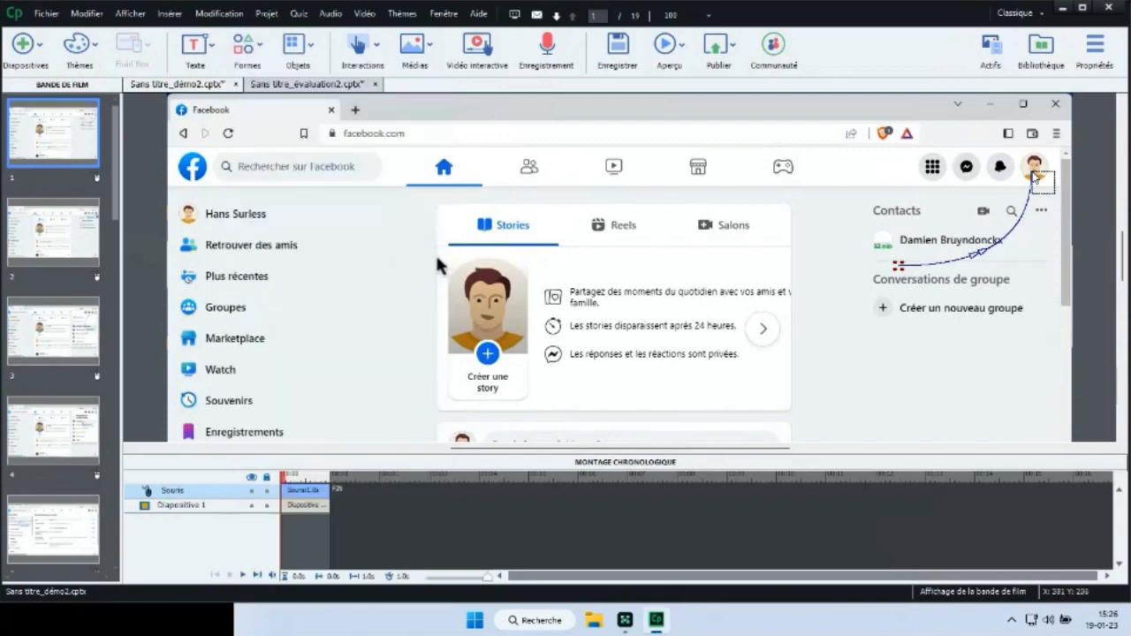
- Draw a rectangular smart shape of about 464 x 171 px over slide 1's Stories area with the text "Bienvenue dans ma démonstration"
drag(439, 258, 767, 386)
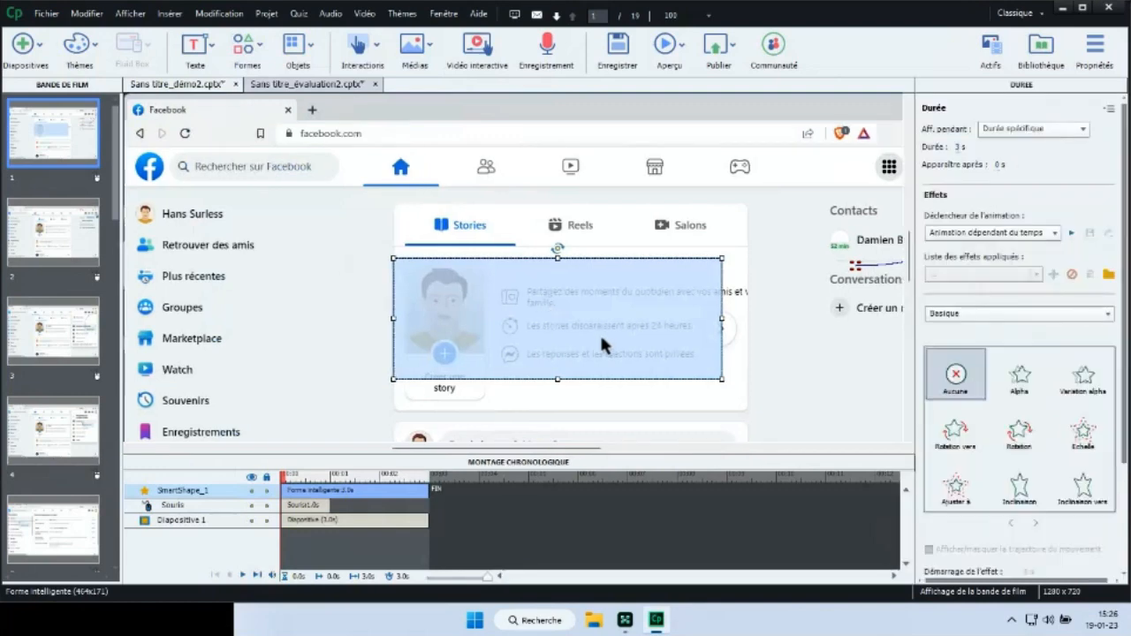
text(Bienve)
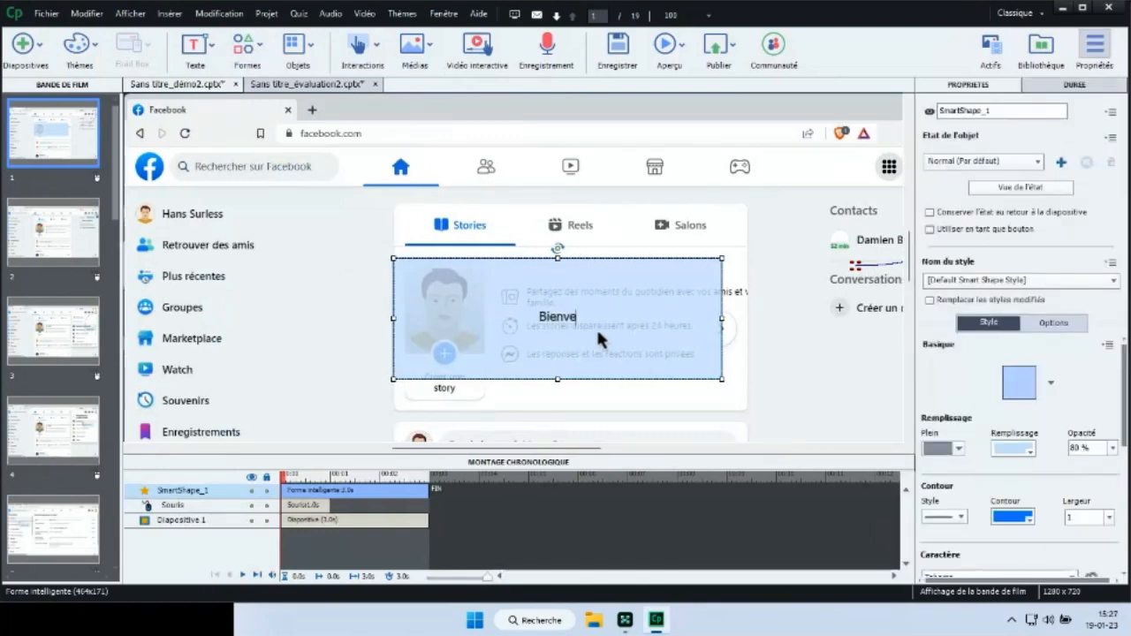
text(nue dans ma)
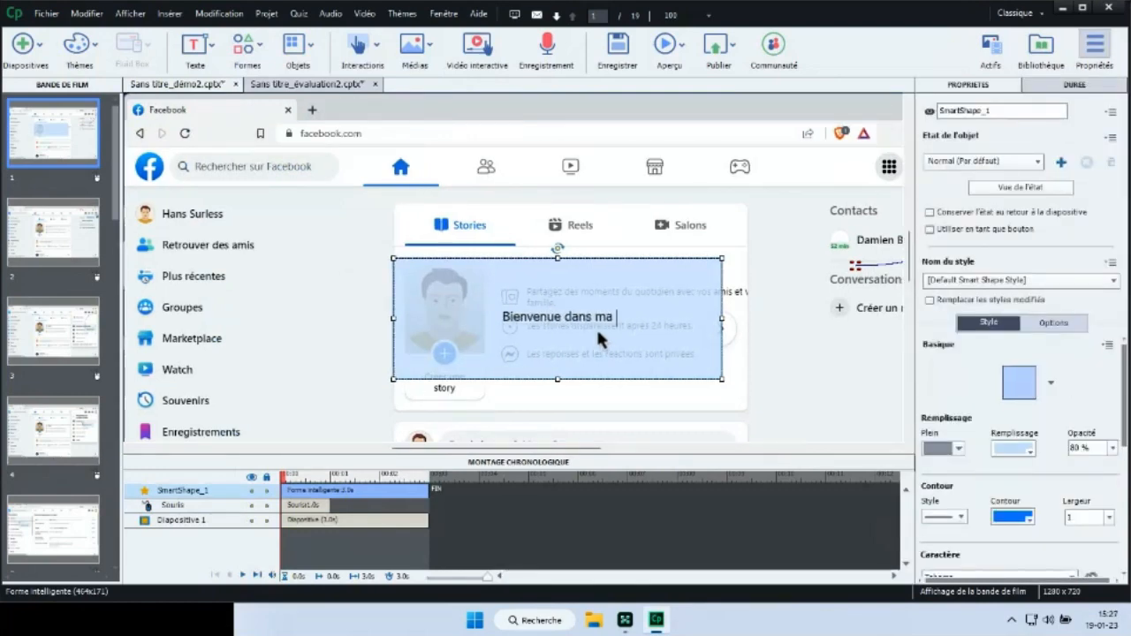
text( démons)
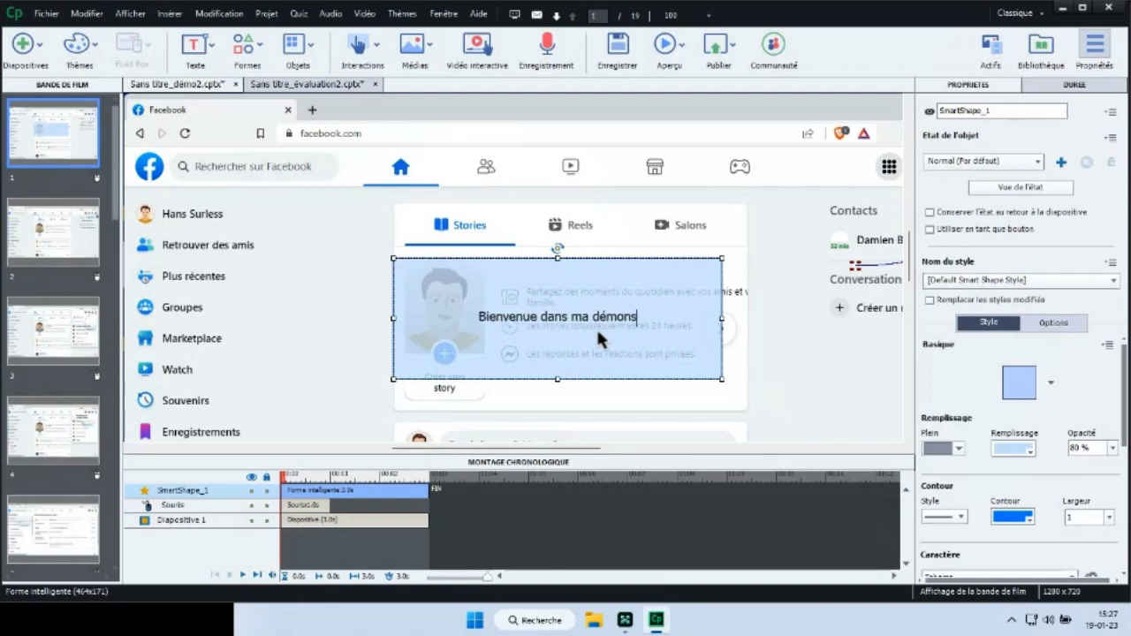
text(tration)
- On slide 1's timeline, start the mouse movement at 4.6 s and the welcome shape at 0.5 s with a 3.5 s duration
click(349, 448)
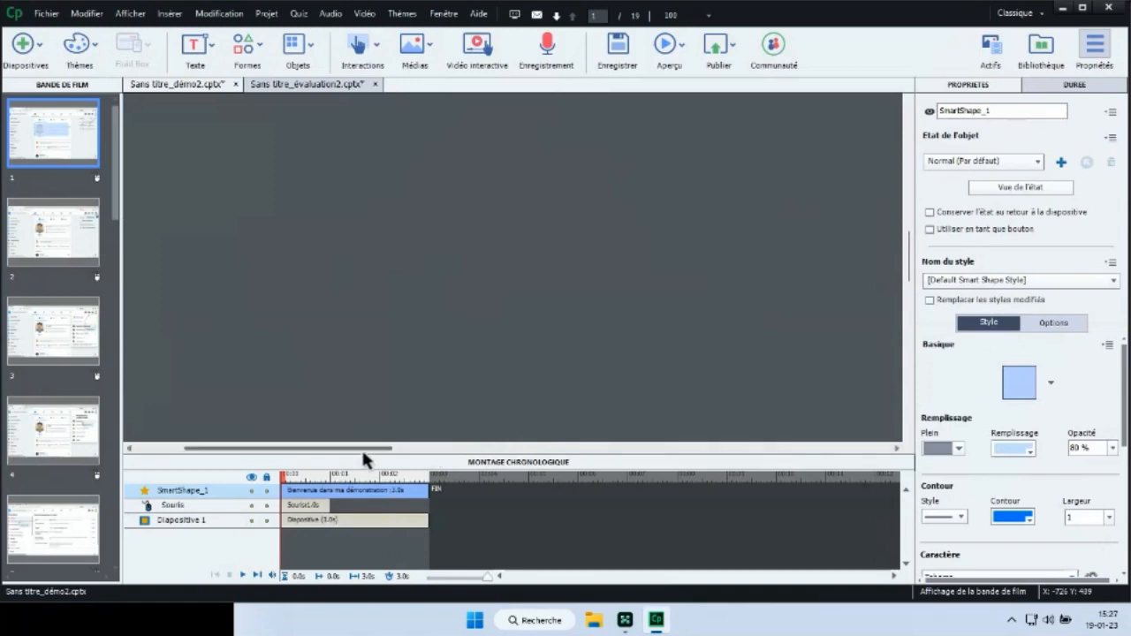
drag(363, 448, 481, 480)
drag(318, 508, 545, 510)
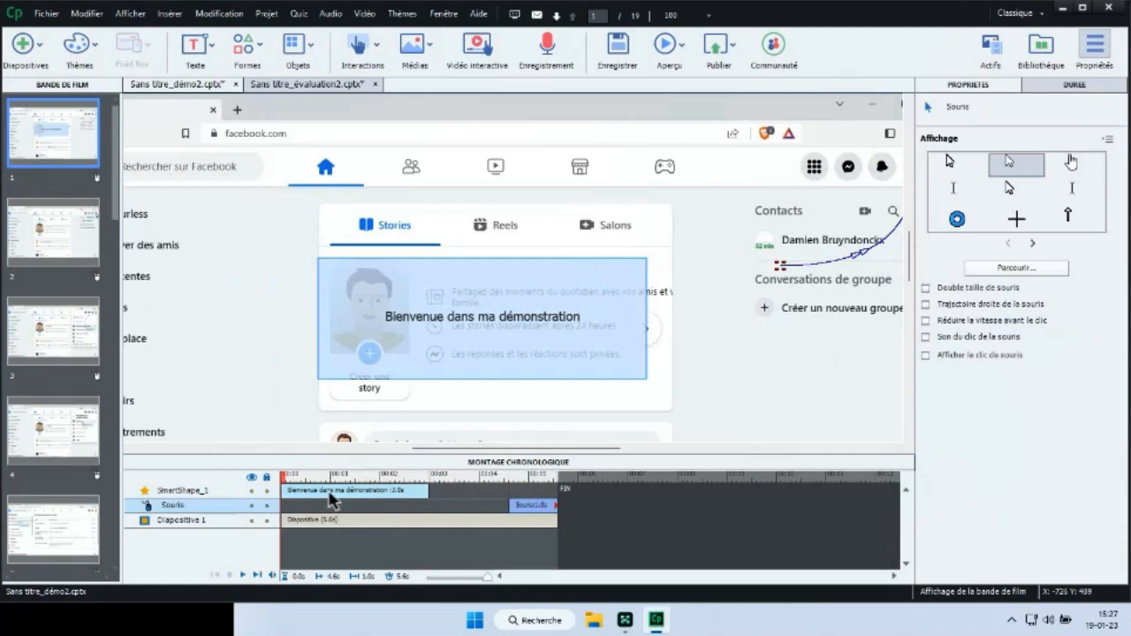
drag(328, 493, 355, 507)
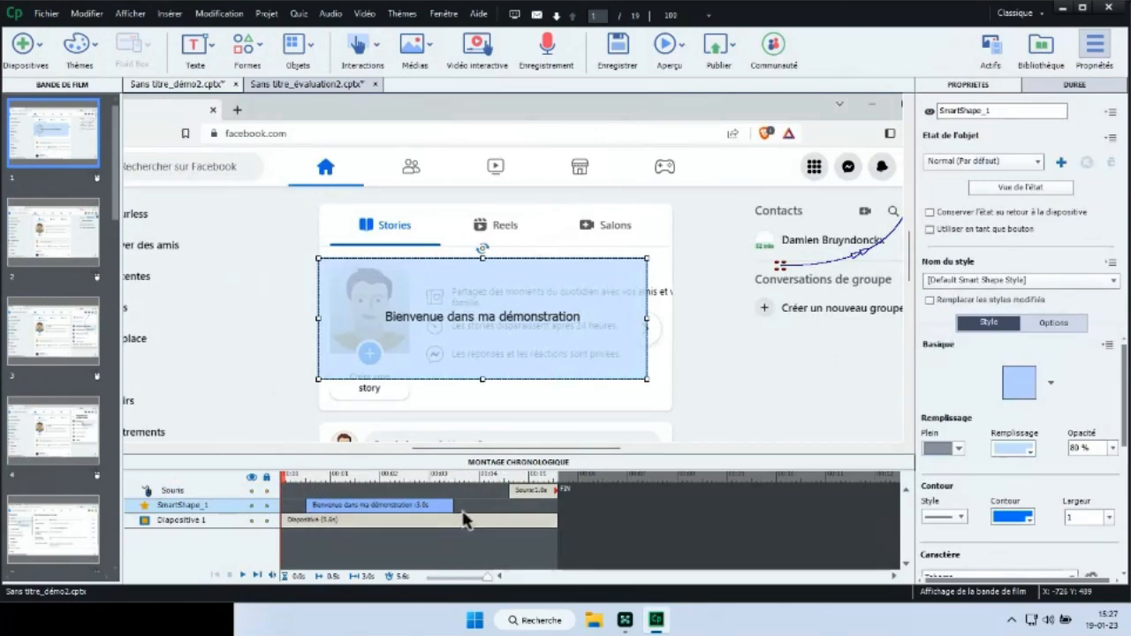
drag(453, 508, 477, 508)
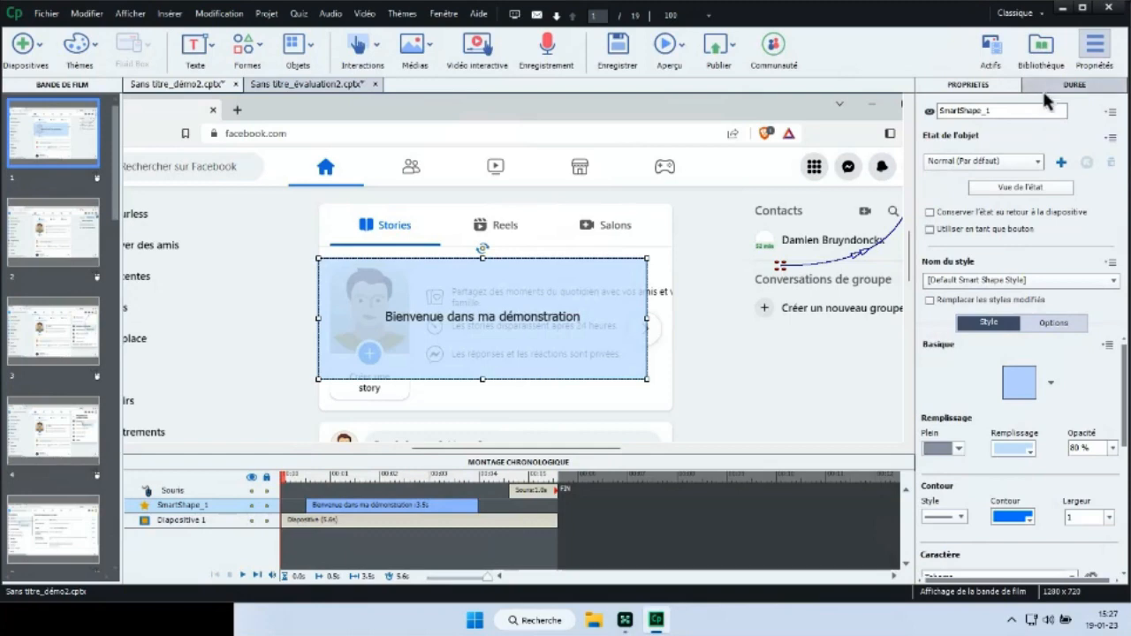
- Apply the "Fondu en entrée et en sortie" transition to the welcome shape and shorten slide 1 to 5.5 s
click(1045, 88)
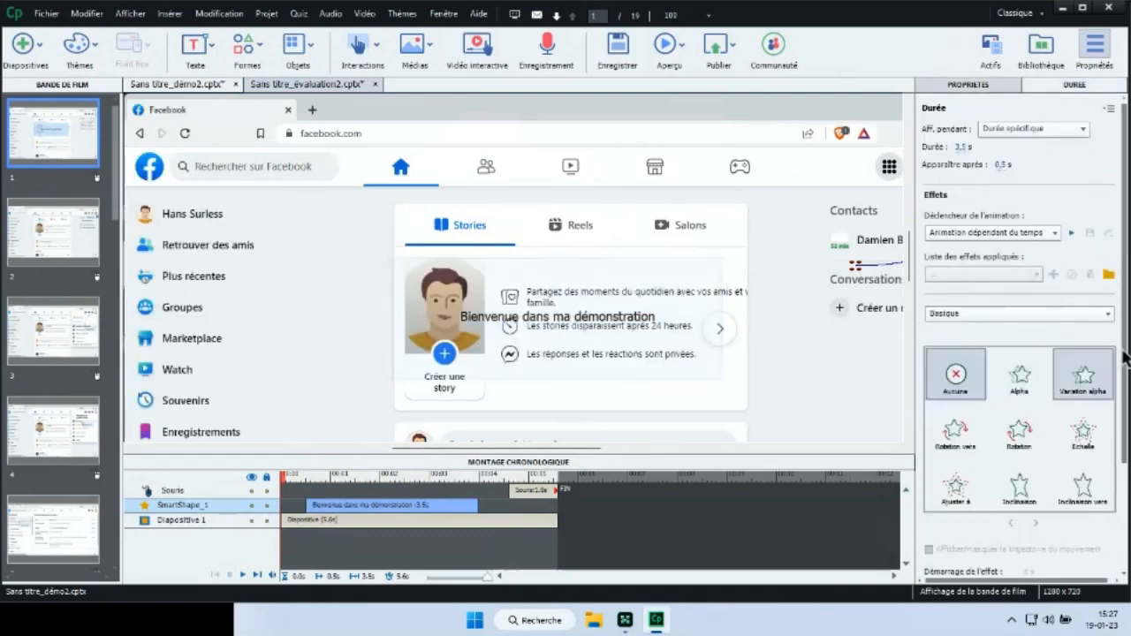
scroll(1124, 356, down, 3)
click(976, 510)
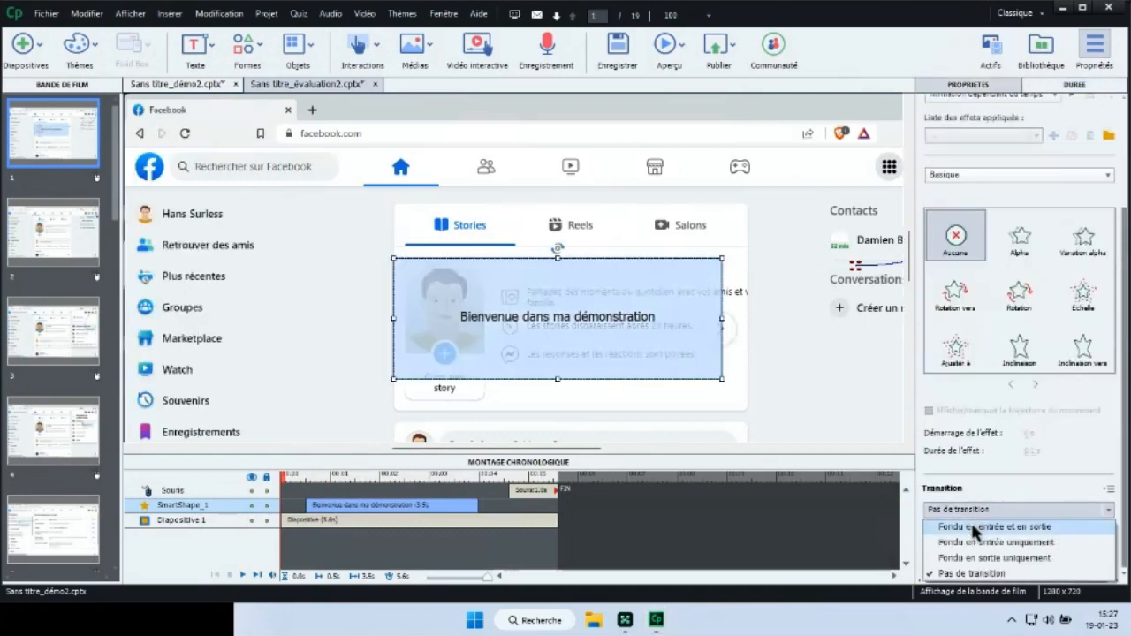
click(976, 527)
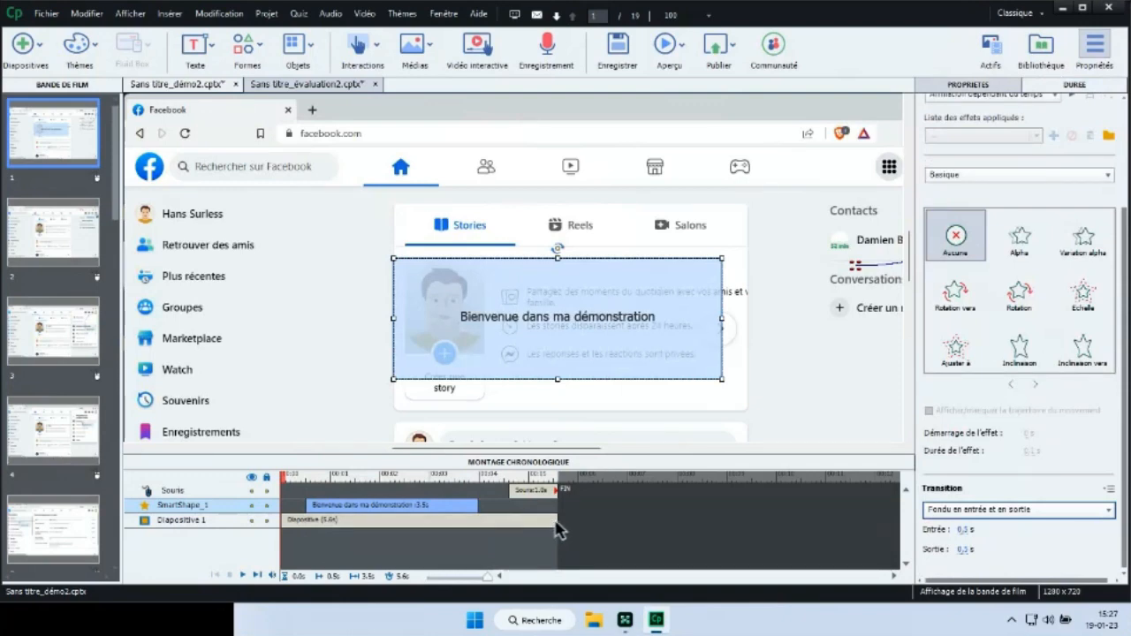
drag(554, 520, 550, 519)
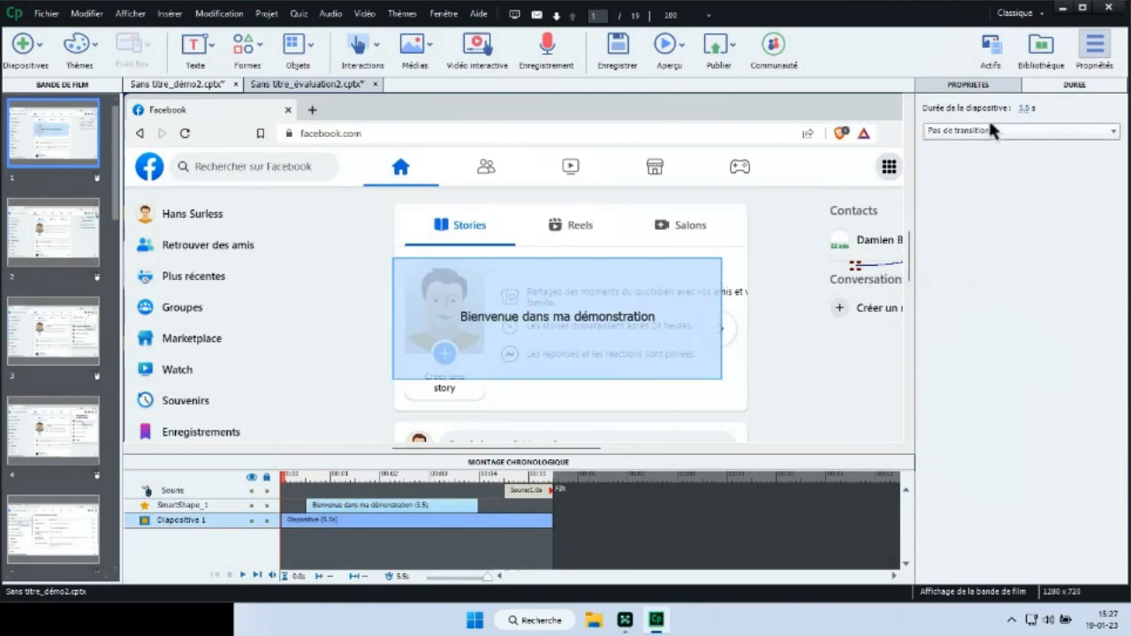
- Preview the edited demo project in the browser, discard the old preview, play the demo, and close the preview
click(671, 44)
click(676, 88)
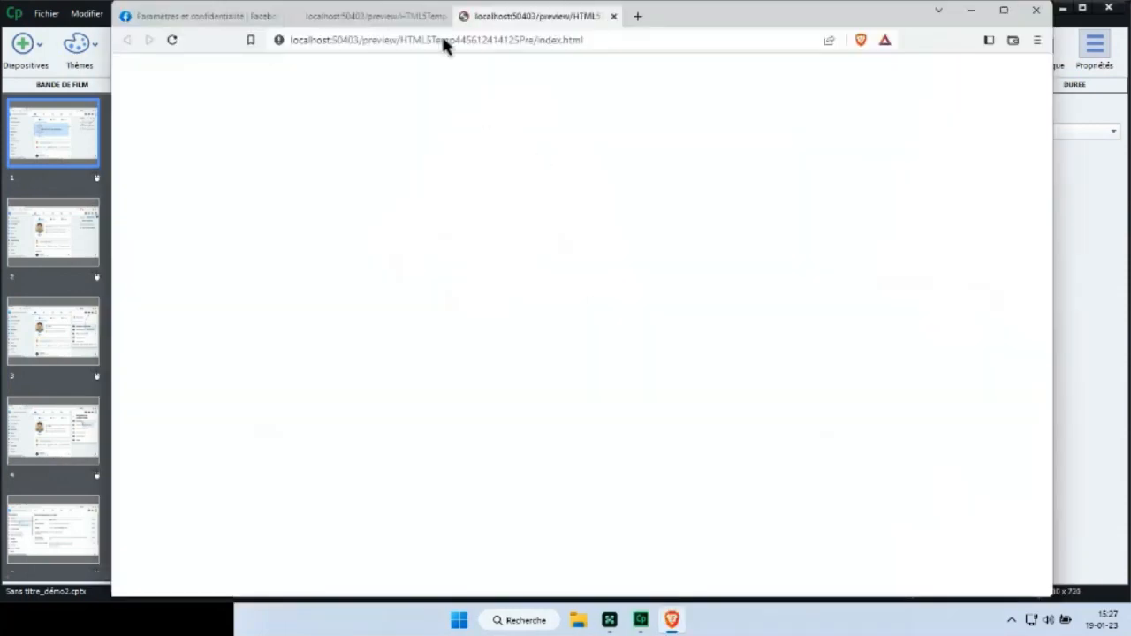
click(442, 16)
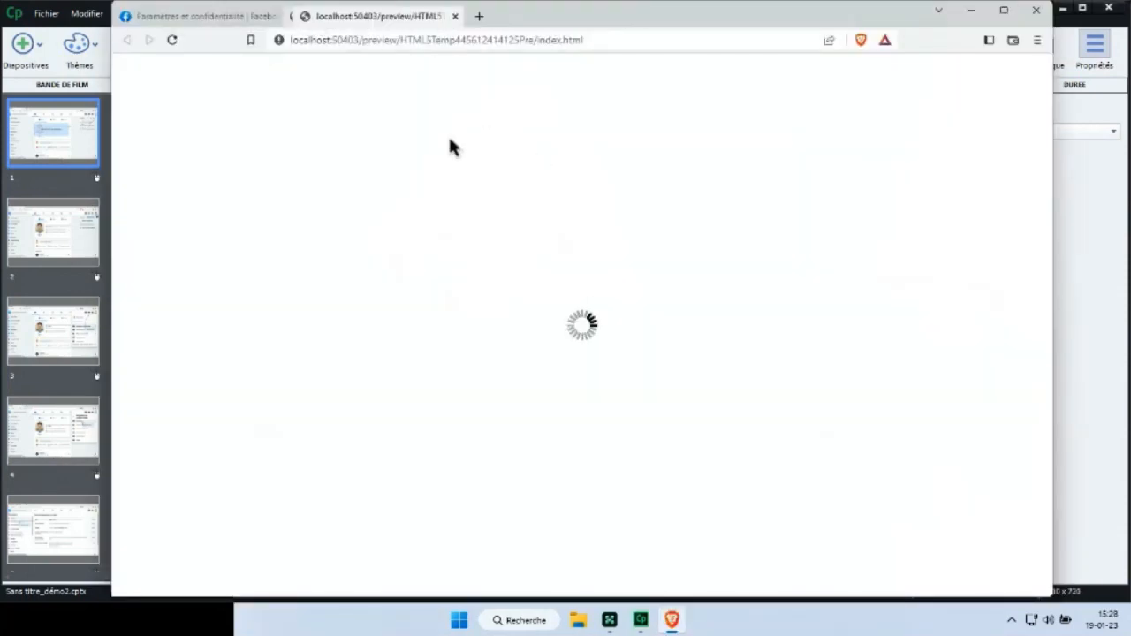
click(590, 311)
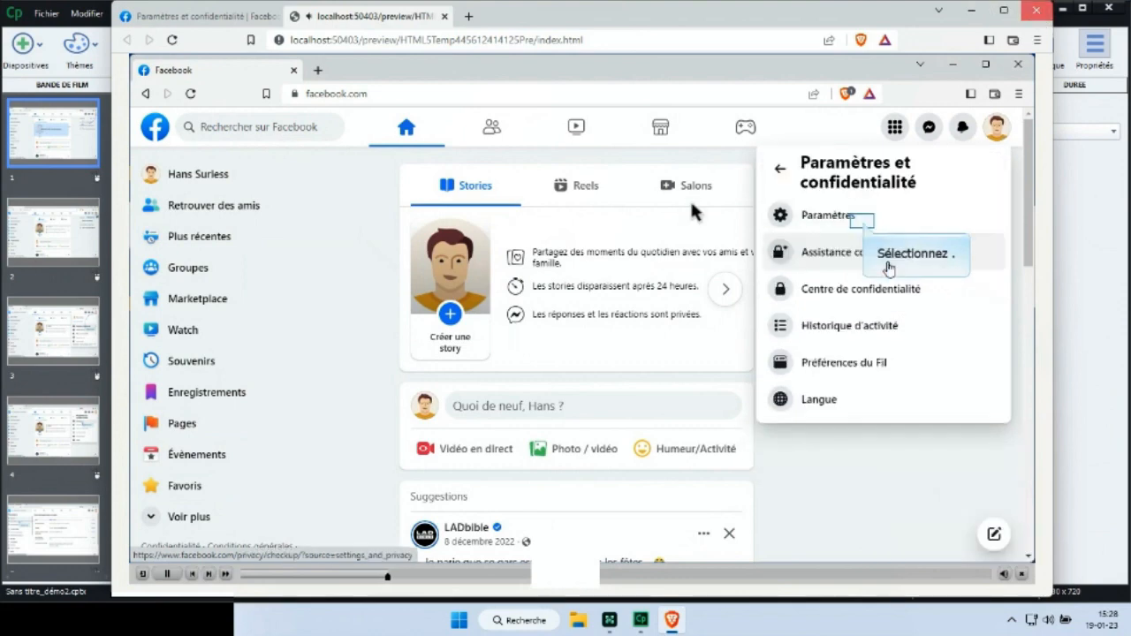
click(631, 184)
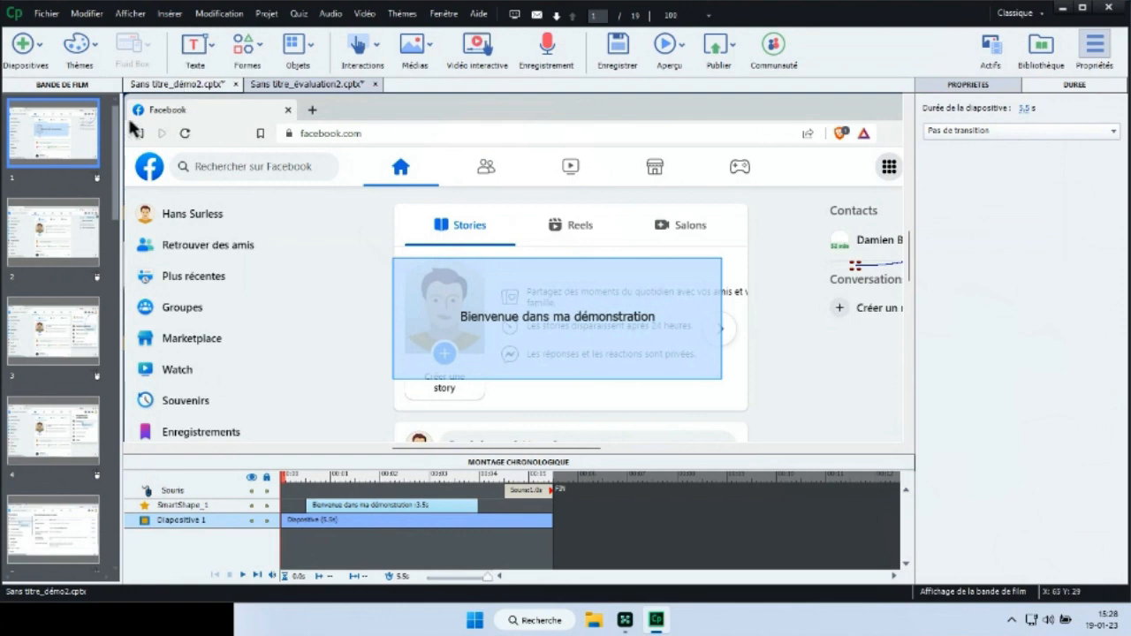
drag(117, 126, 115, 485)
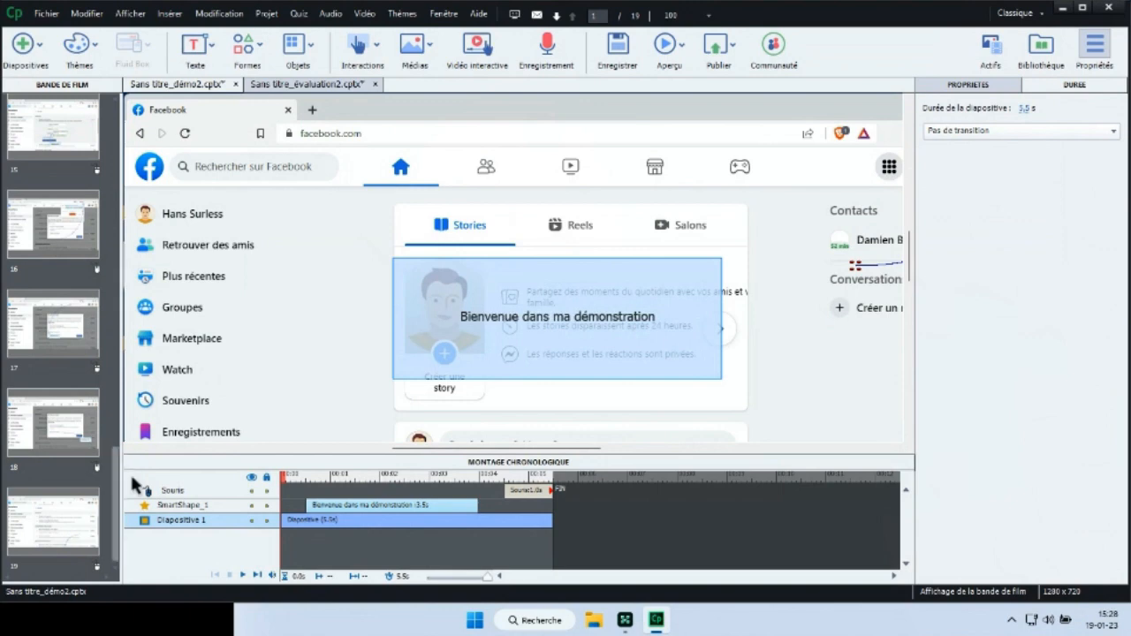
drag(115, 484, 96, 133)
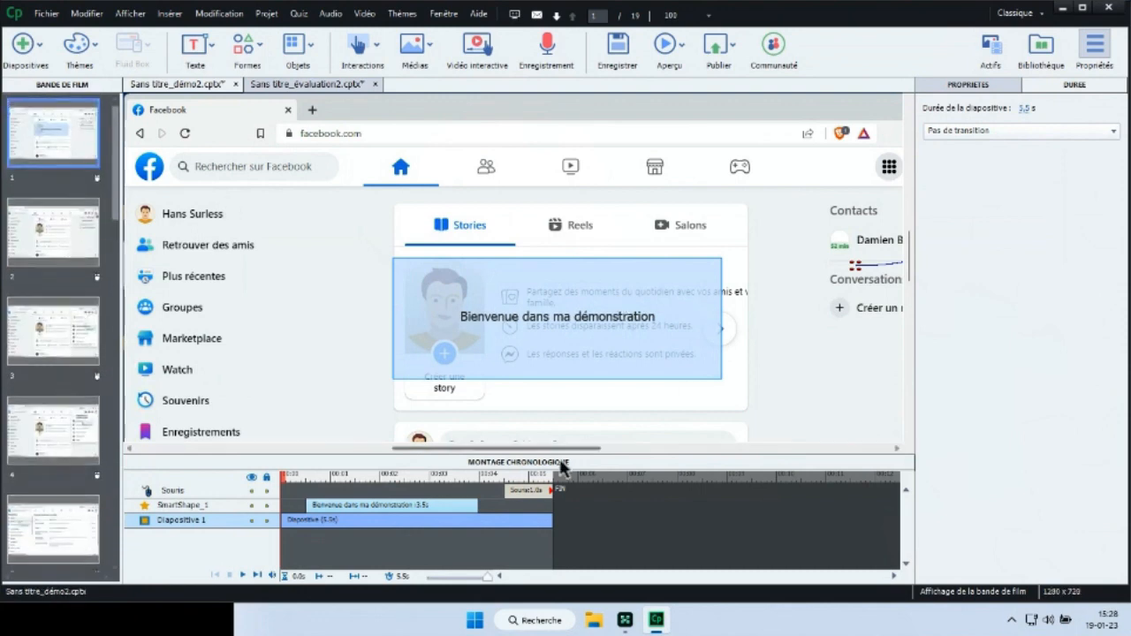
drag(548, 451, 610, 452)
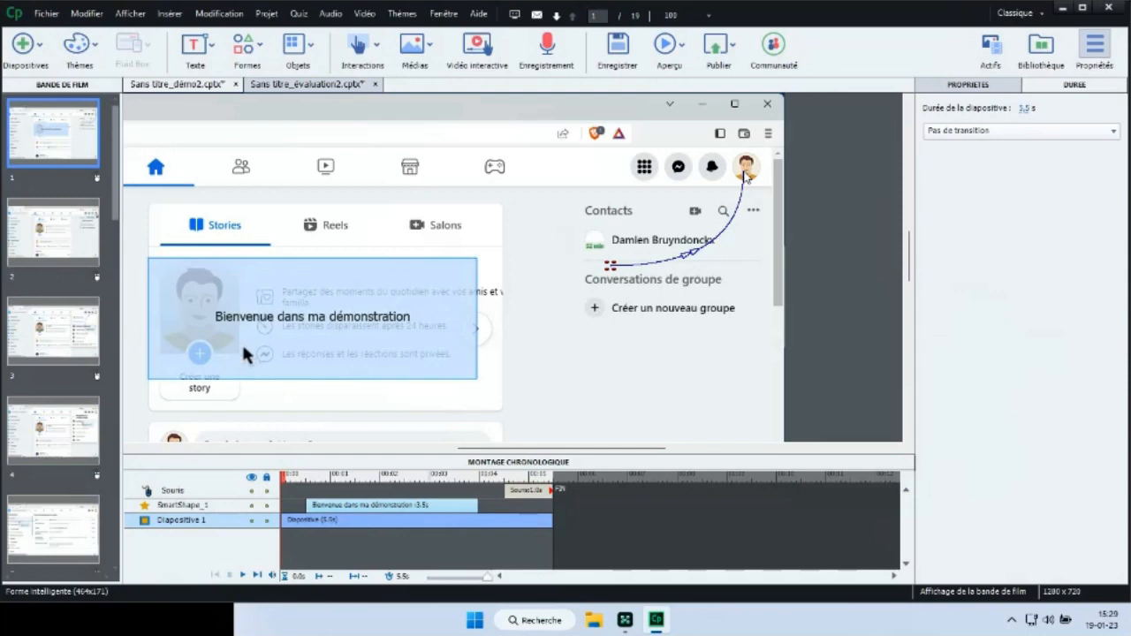
drag(500, 452, 429, 435)
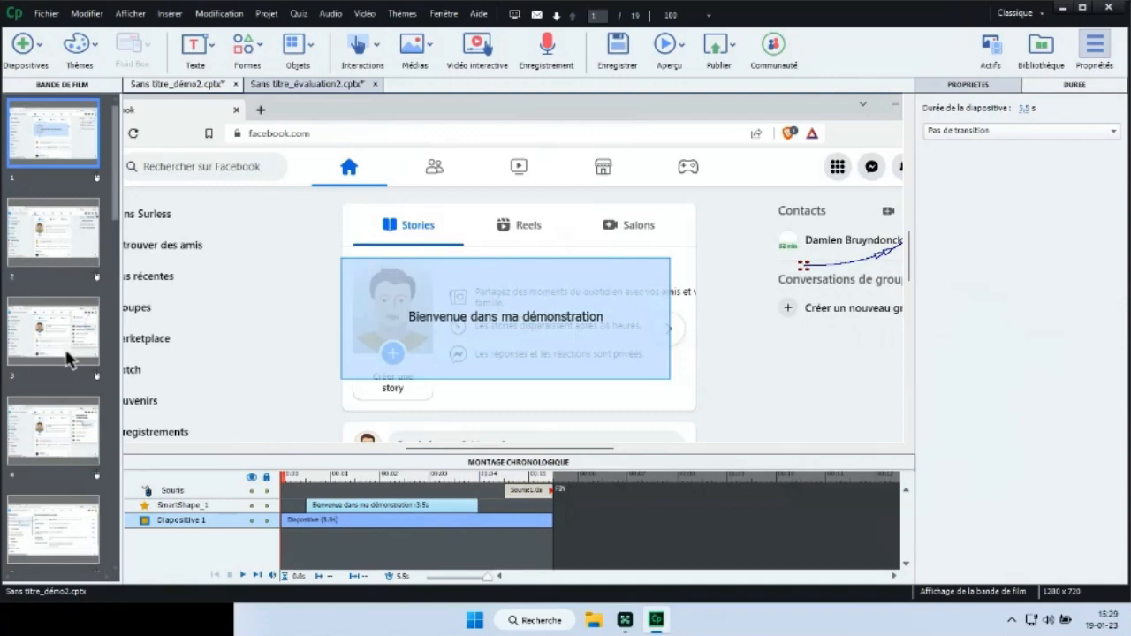
- Switch to the Sans titre_évaluation2.cptx project and set the stage zoom to 75%
click(283, 87)
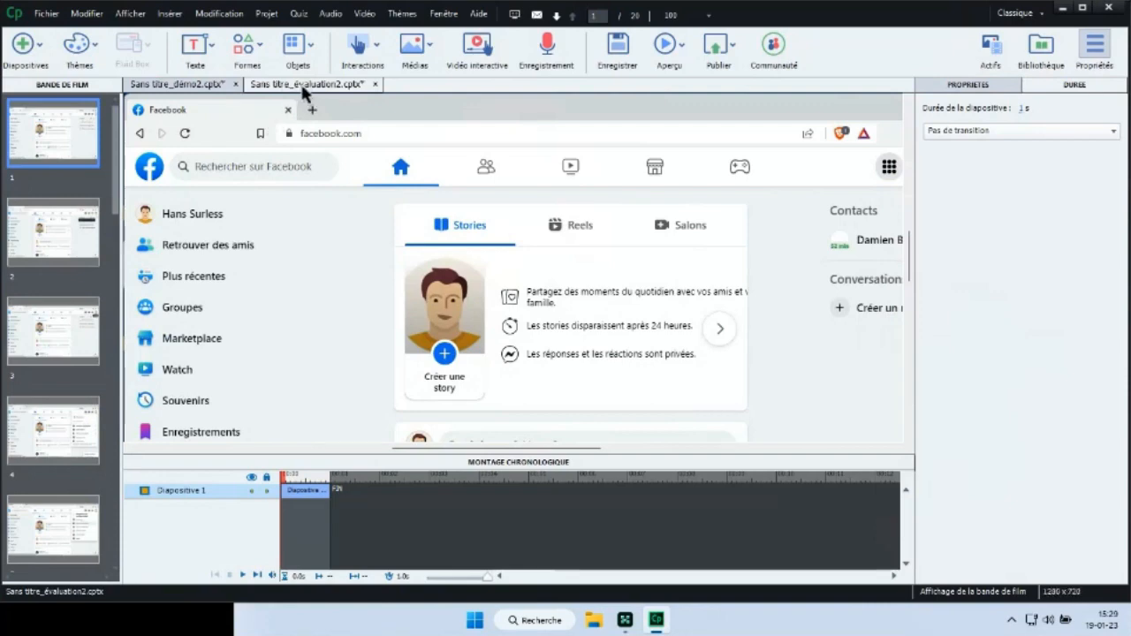
click(672, 19)
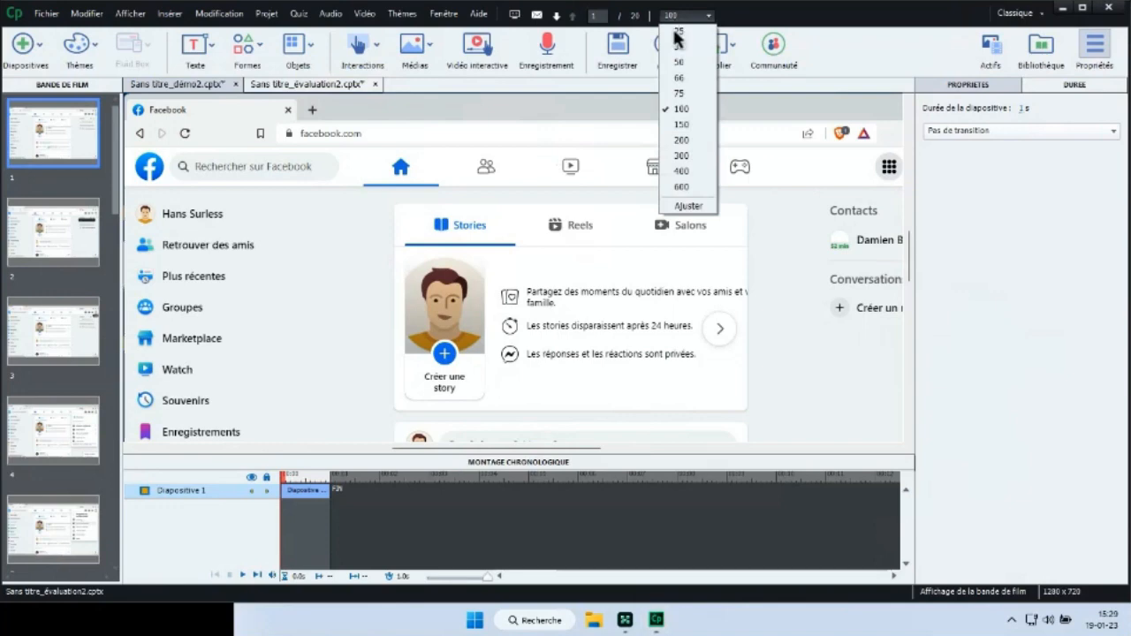
click(684, 88)
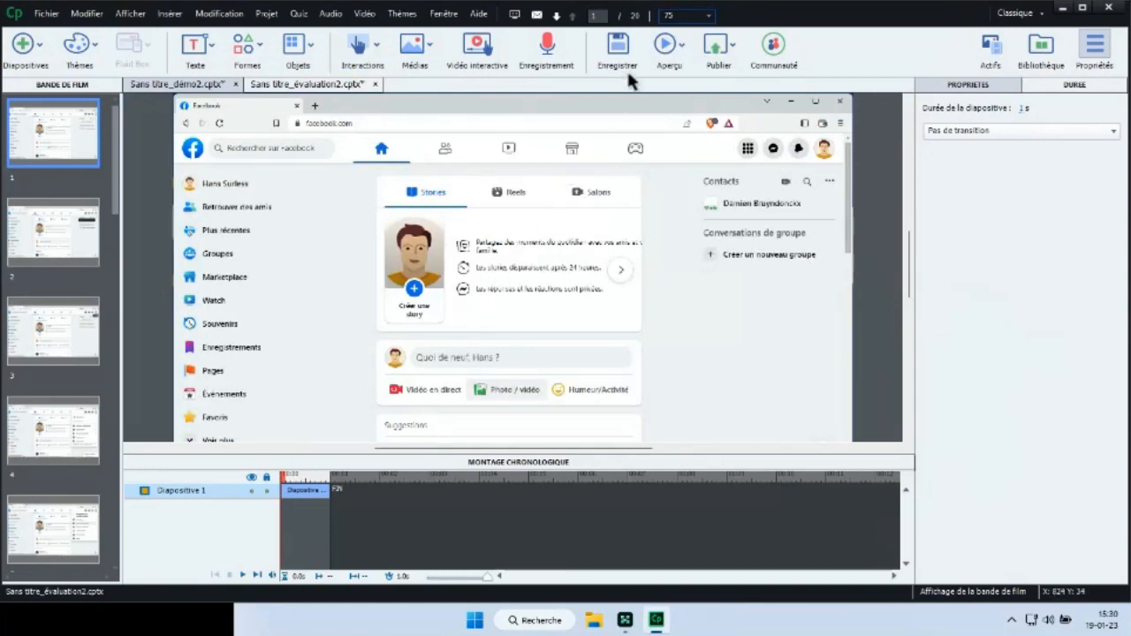
- Preview the assessment project as HTML5 in the browser, close the old preview, and start playback
click(679, 44)
click(693, 150)
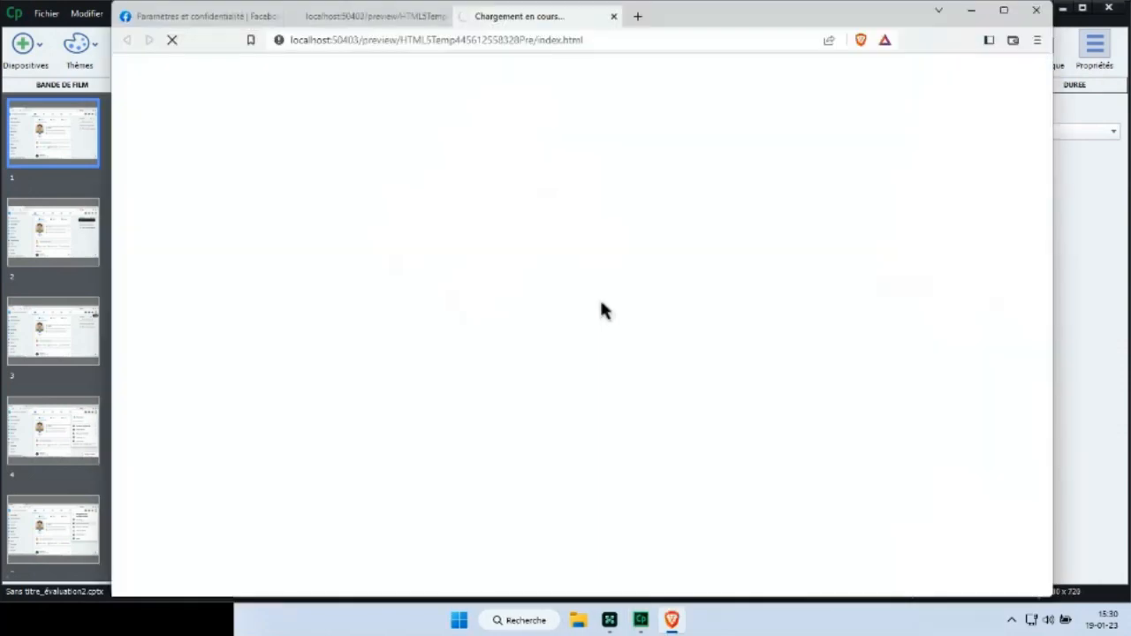
click(442, 16)
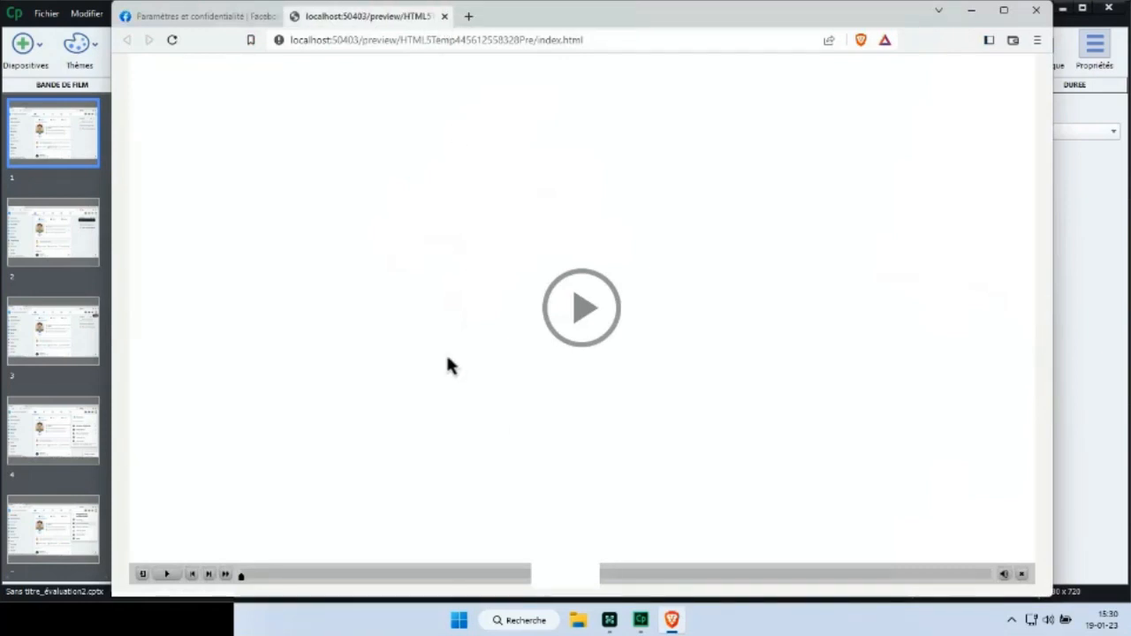
click(581, 309)
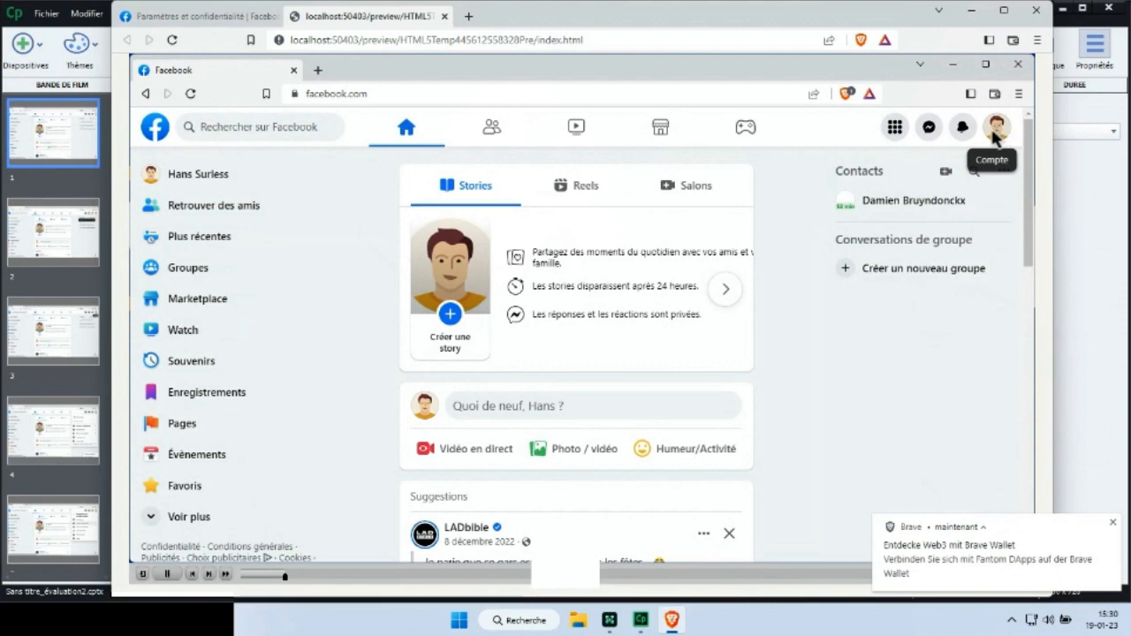
- Test the simulation by opening the account menu and trying Paramètres et confidentialité, then close the preview and minimise the browser
click(995, 133)
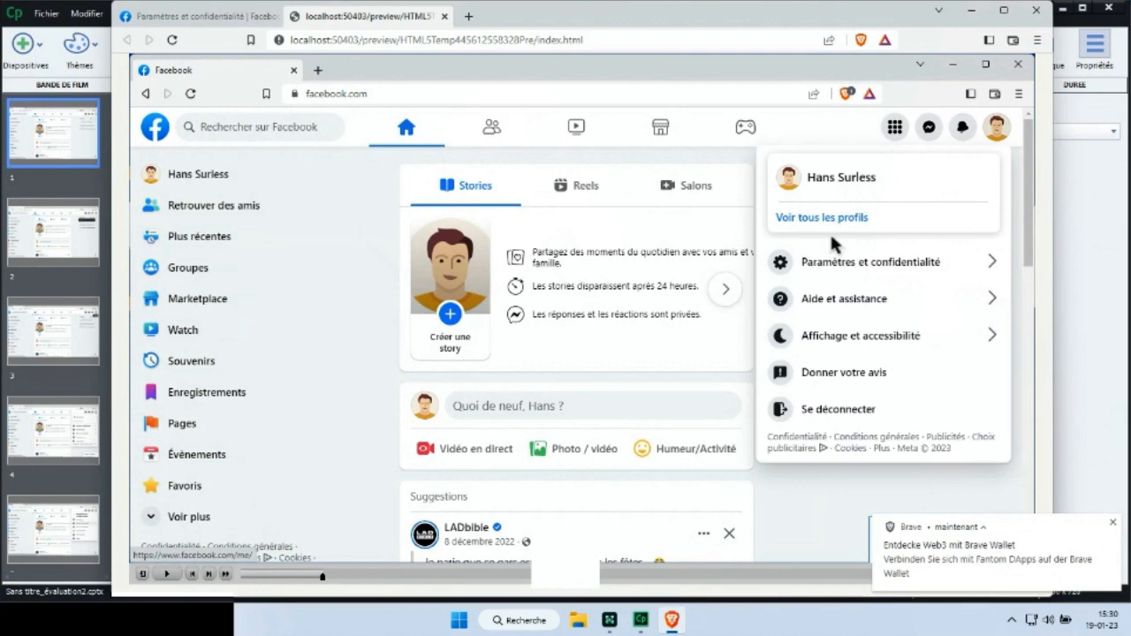
click(824, 270)
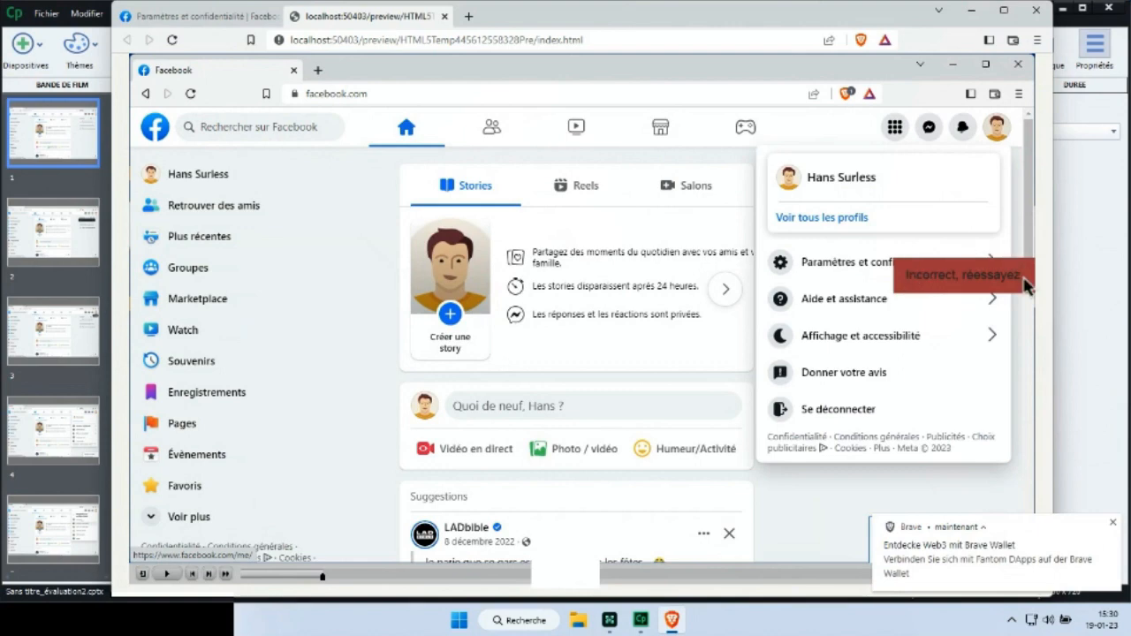
click(592, 292)
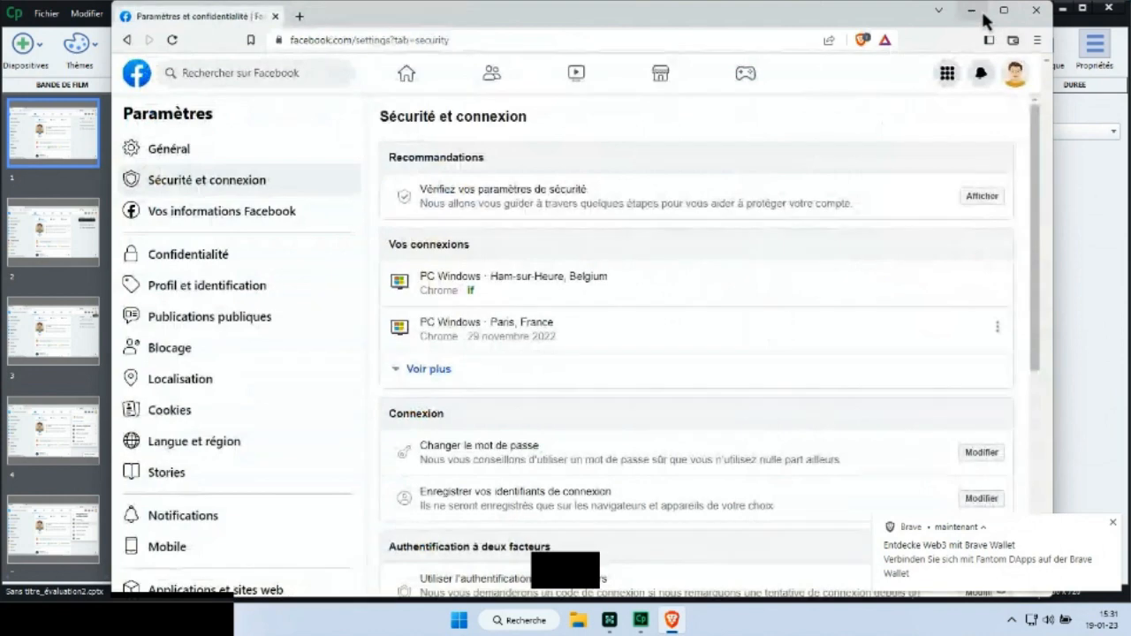
click(973, 12)
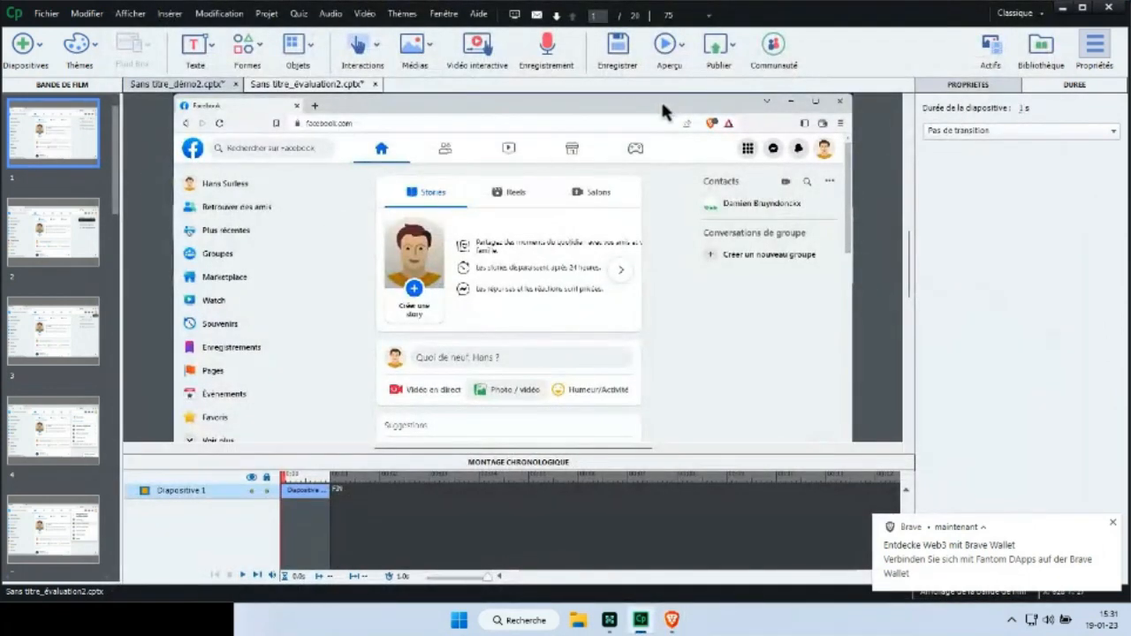
- Save the assessment project as FBMotDePasse in the WebinairesM1 folder under Documents
click(617, 46)
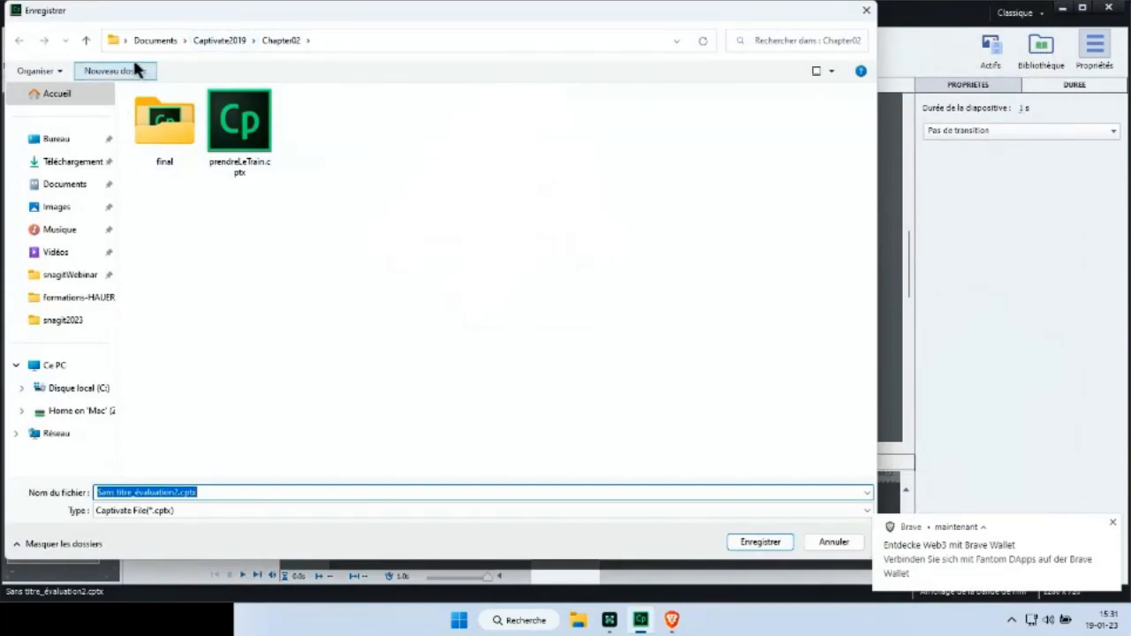
click(155, 40)
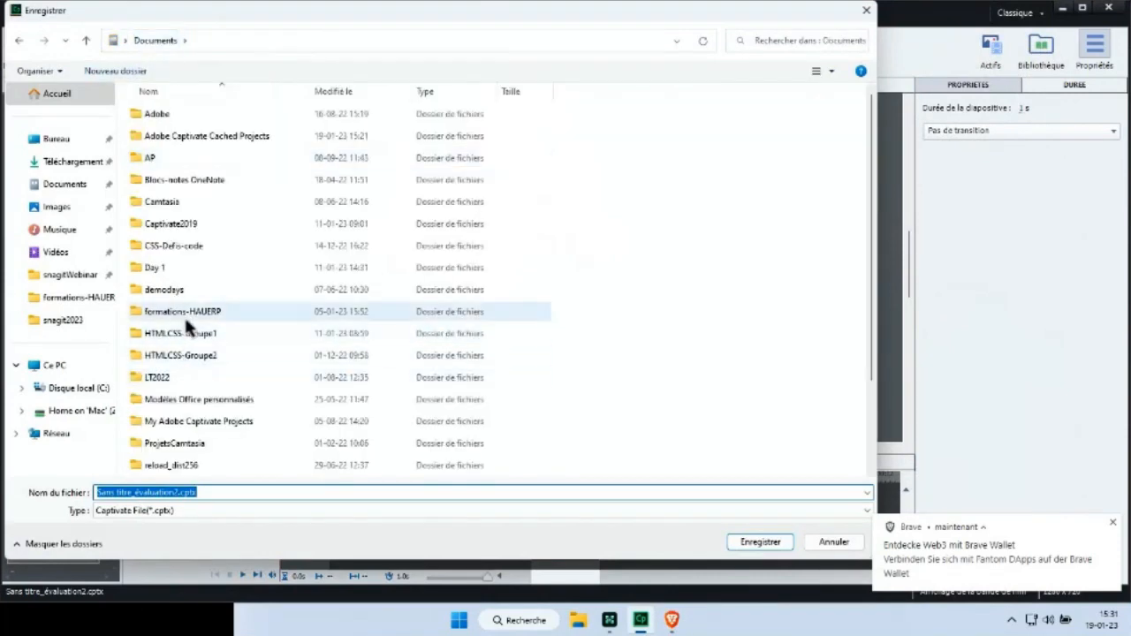
scroll(186, 353, down, 1)
scroll(205, 468, down, 1)
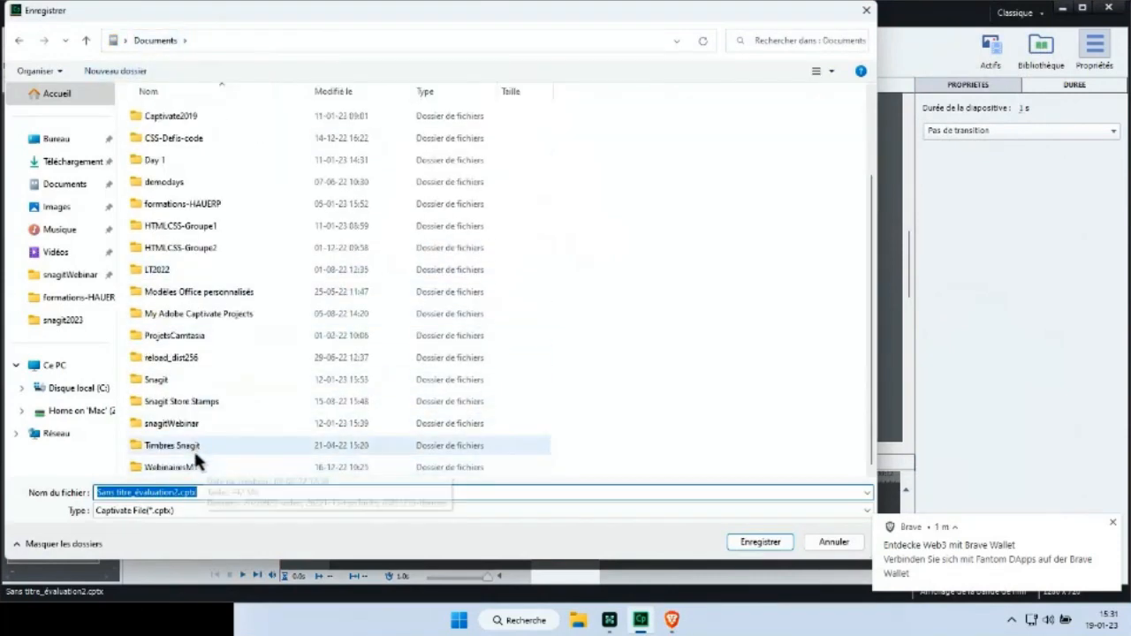
click(190, 465)
key(Return)
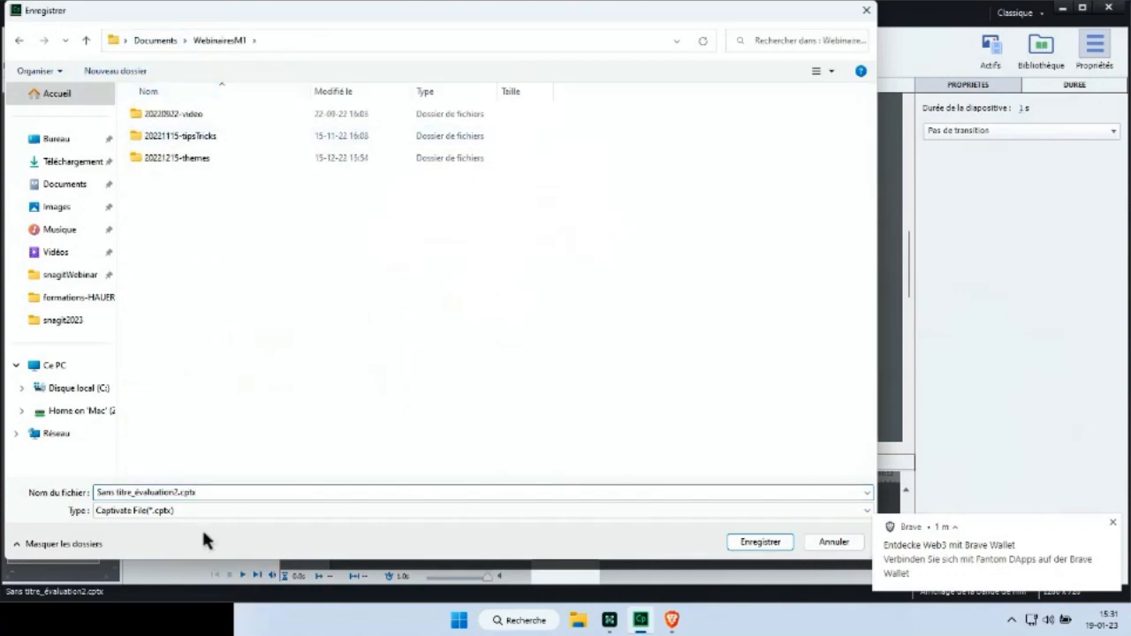
click(175, 492)
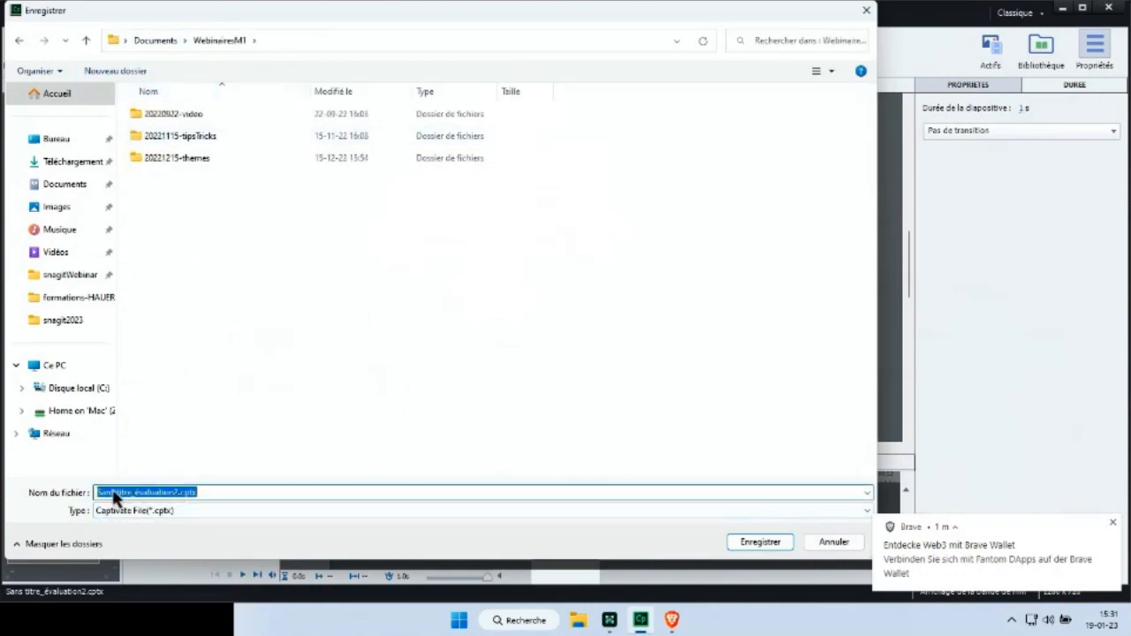
drag(98, 492, 178, 497)
text(FBMotDePasse)
click(761, 542)
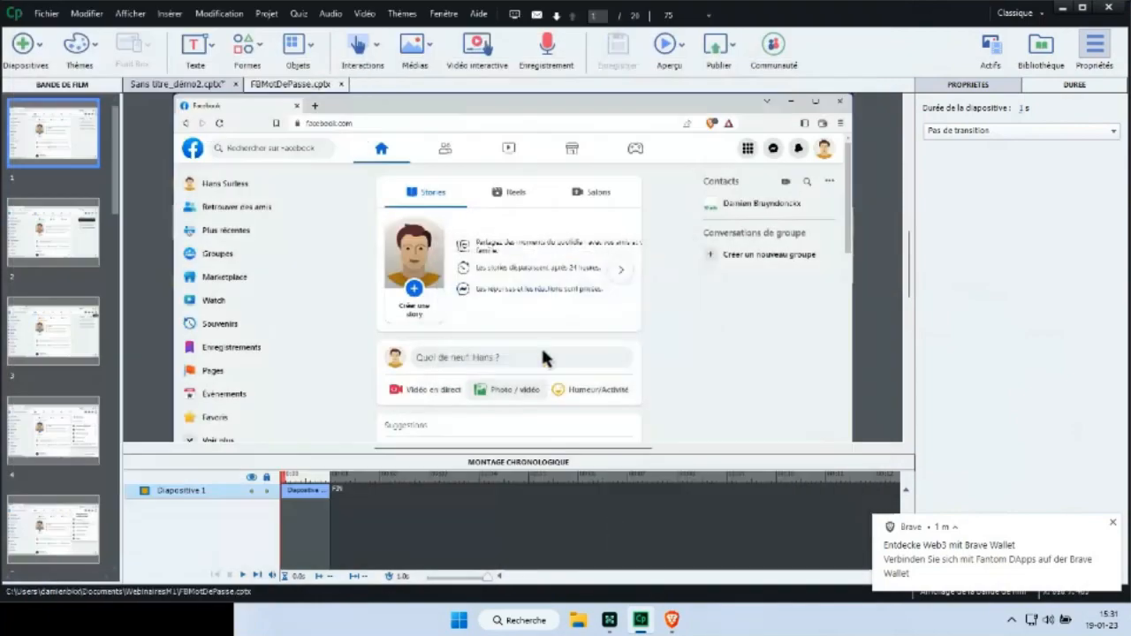
- Close the Sans titre_démo2.cptx project without saving its changes
click(221, 84)
click(235, 84)
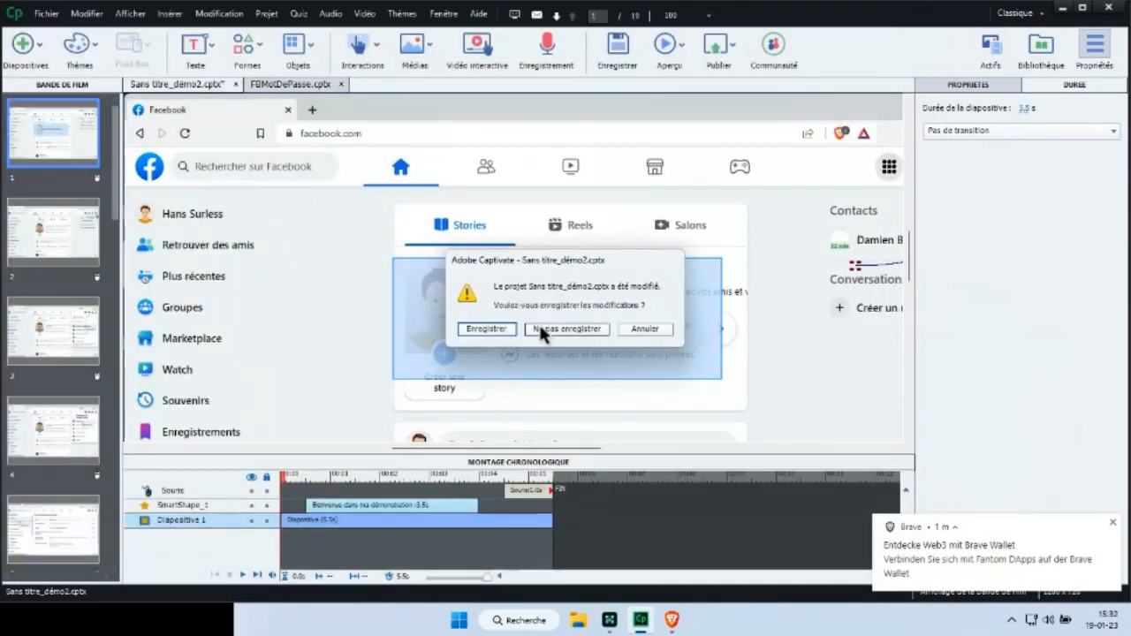
key(Return)
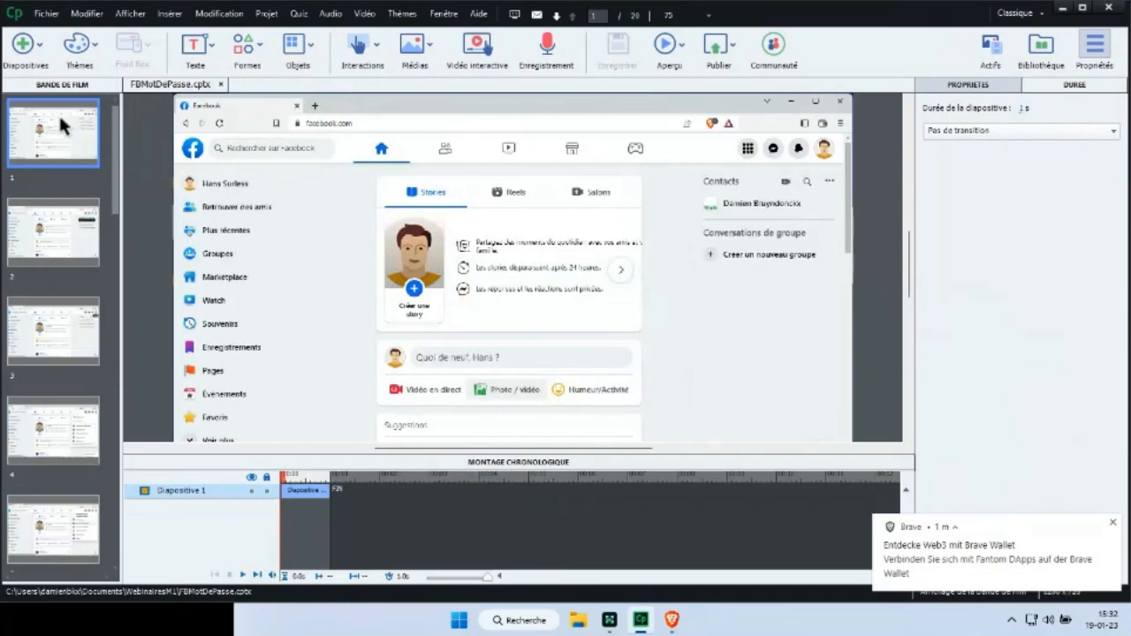
- Add a content slide to FBMotDePasse and move it to the very start of the project
click(39, 54)
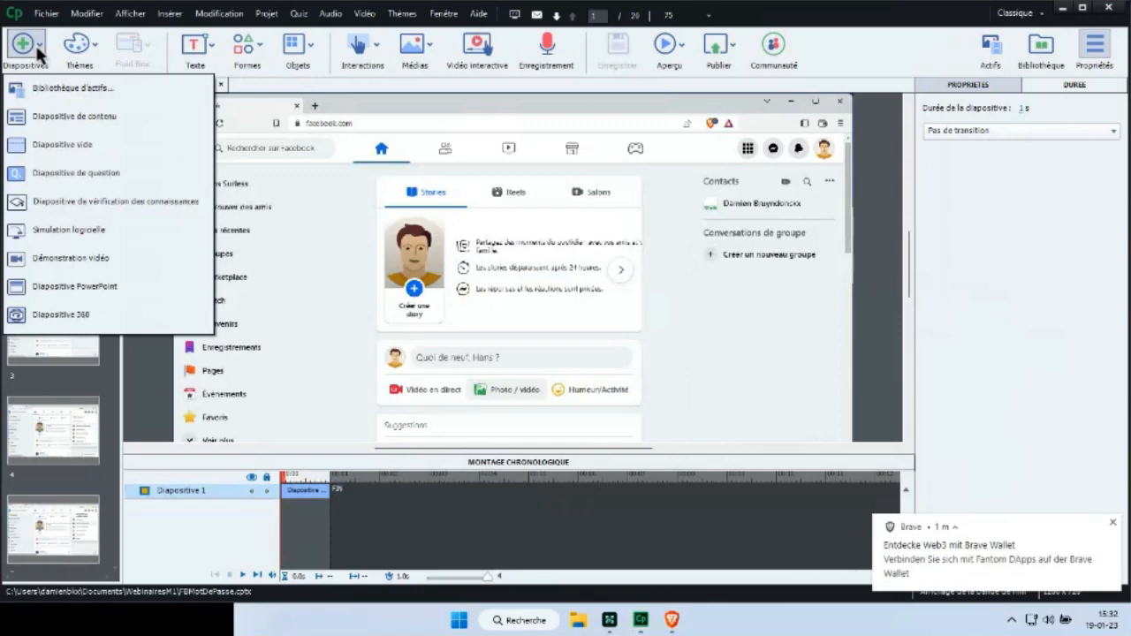
click(50, 109)
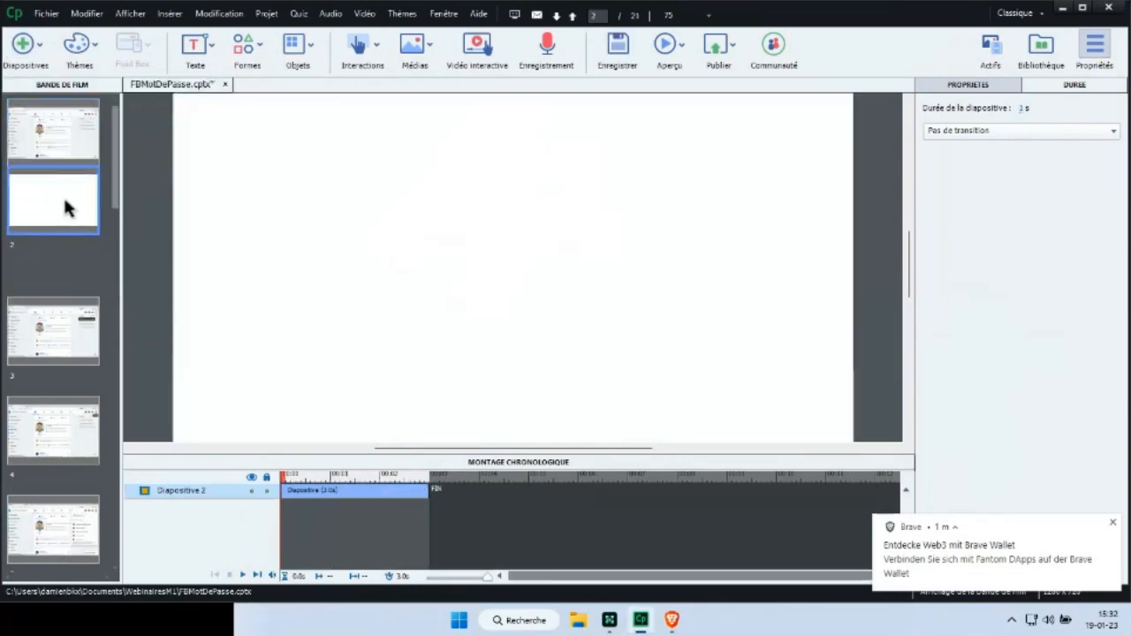
drag(62, 169, 46, 130)
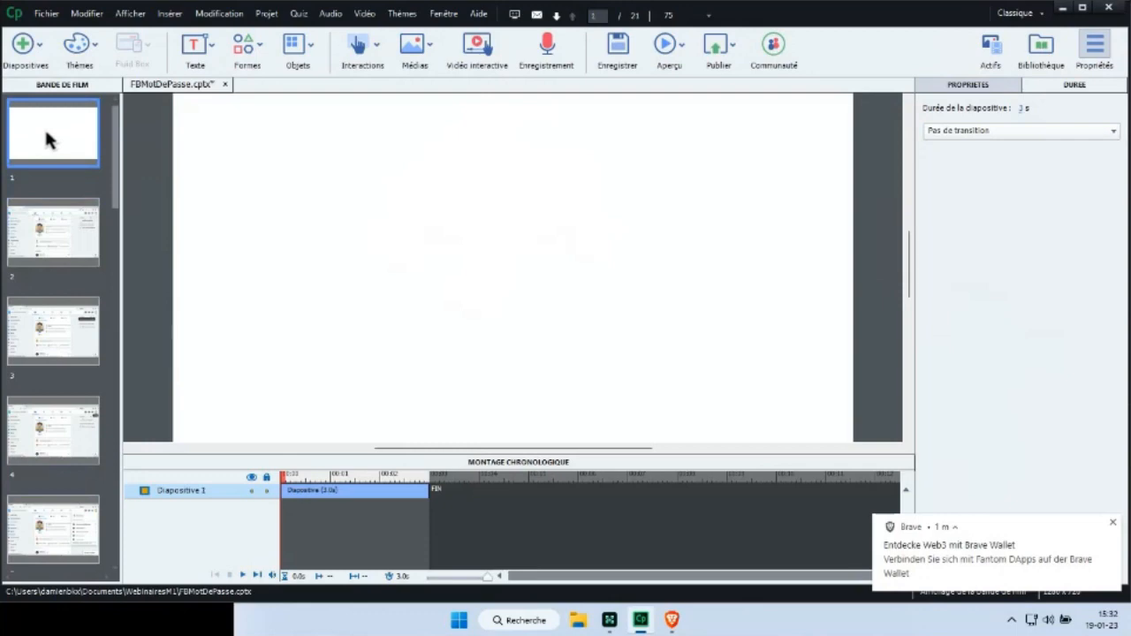
- Apply the webinaireDec2022 theme only to the selected first slide, accepting the loss of style overrides
click(78, 46)
drag(353, 151, 354, 196)
click(198, 228)
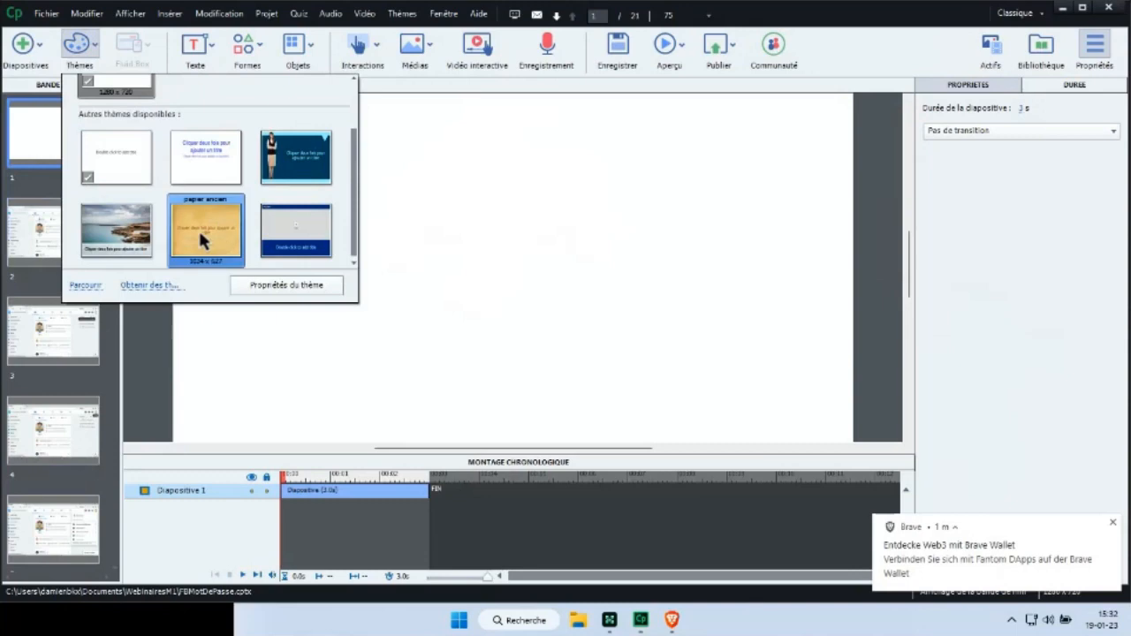
right_click(280, 242)
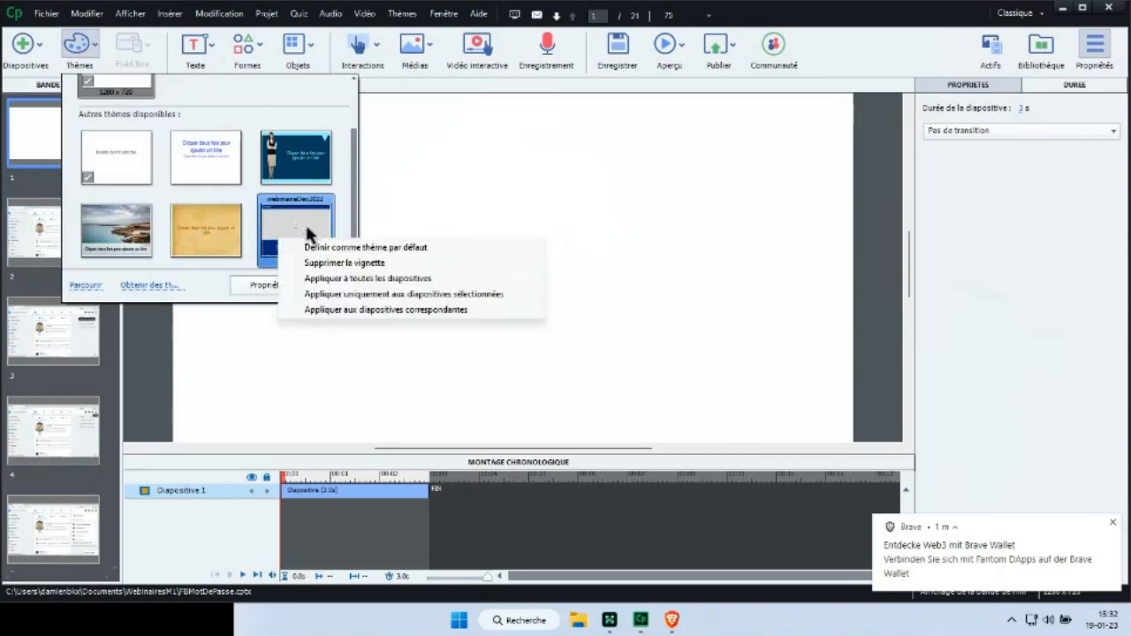
click(348, 294)
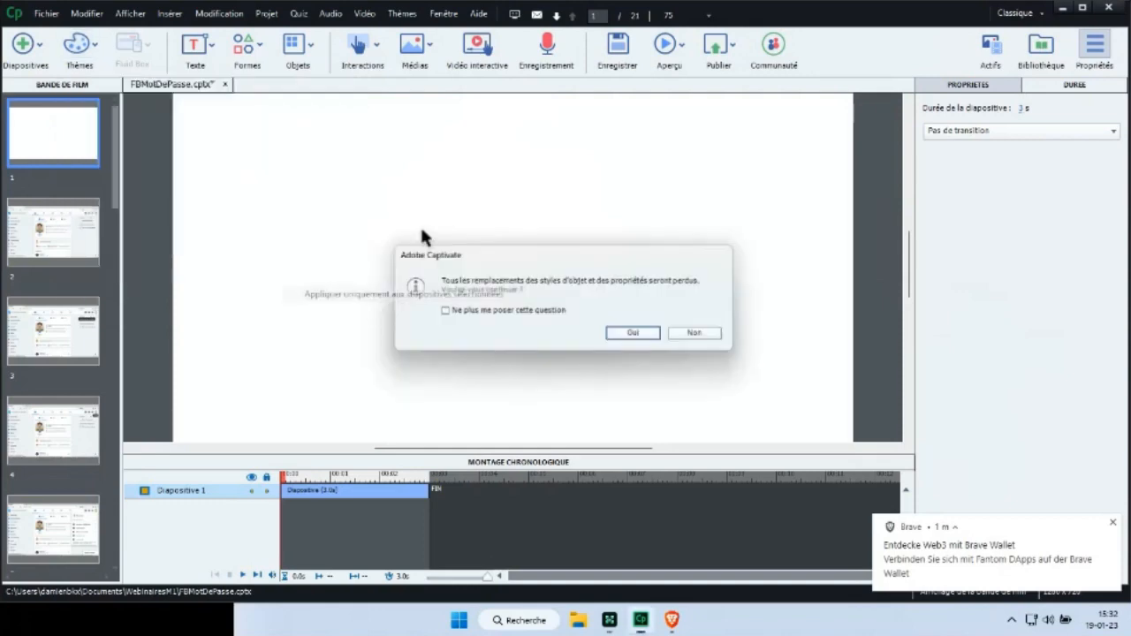
click(650, 335)
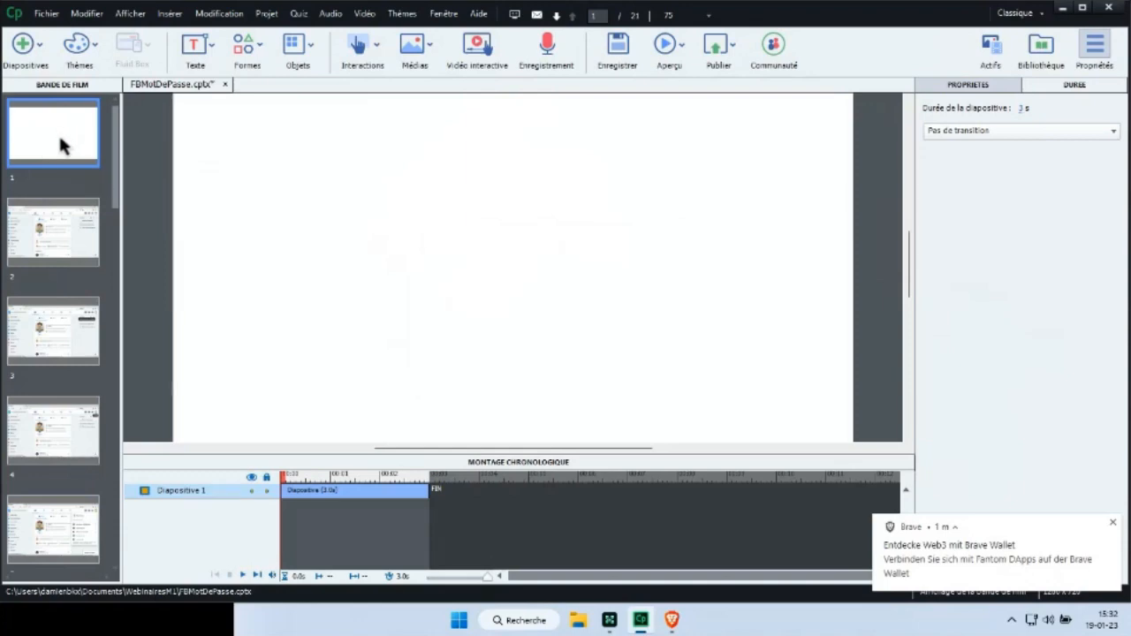
- Assign the Title master slide of the webinaireDec2022 theme to the first slide
click(971, 84)
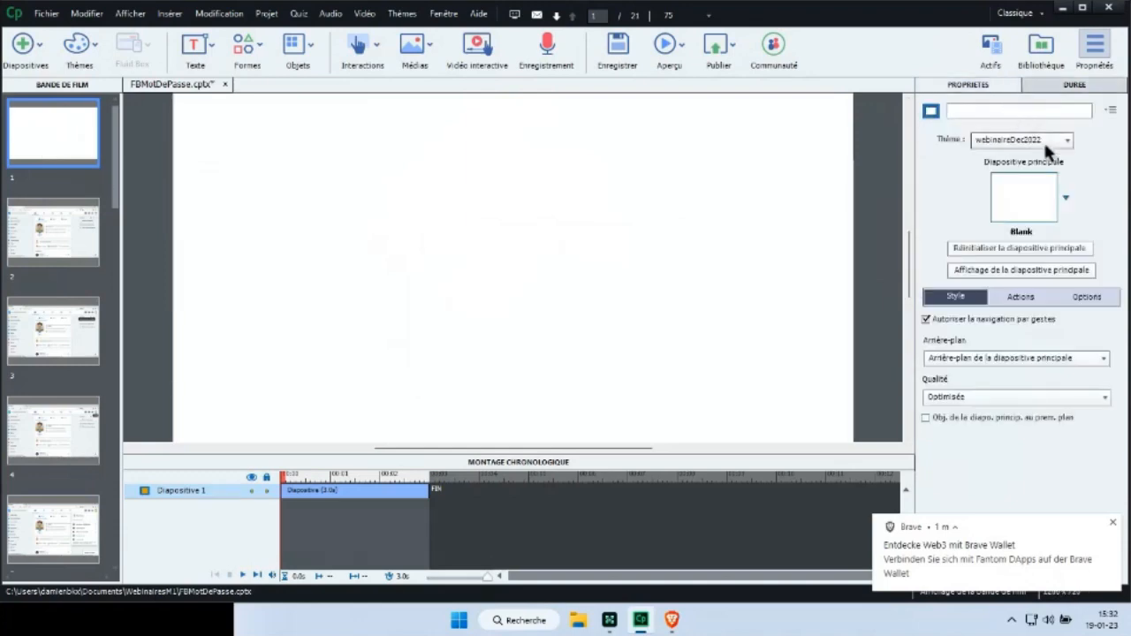
click(1050, 140)
click(1088, 159)
click(1065, 198)
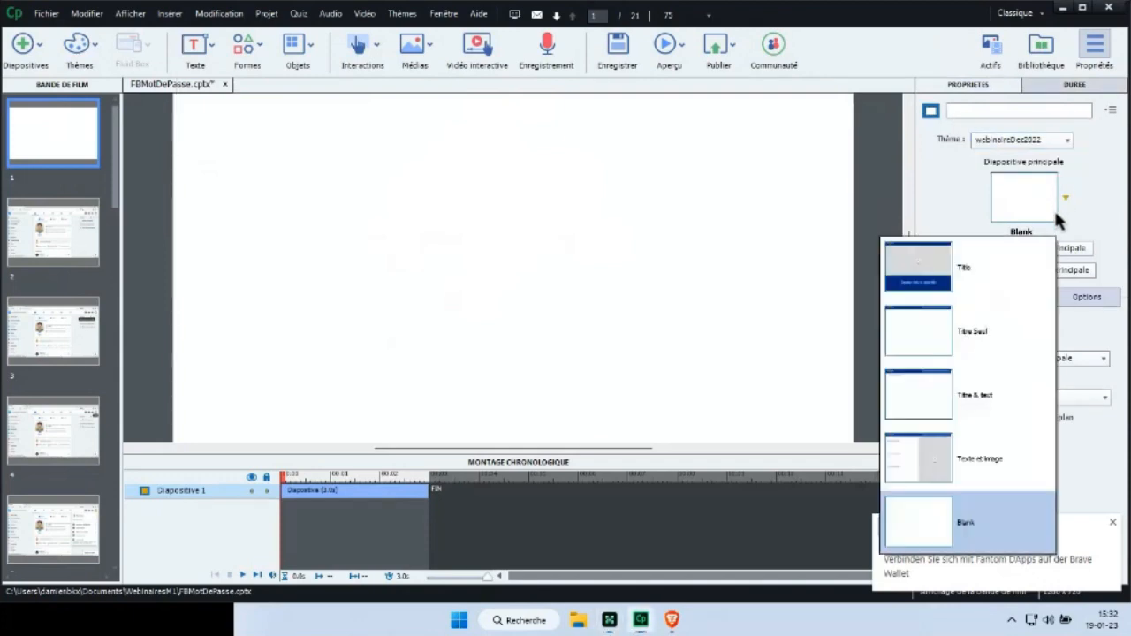
click(968, 265)
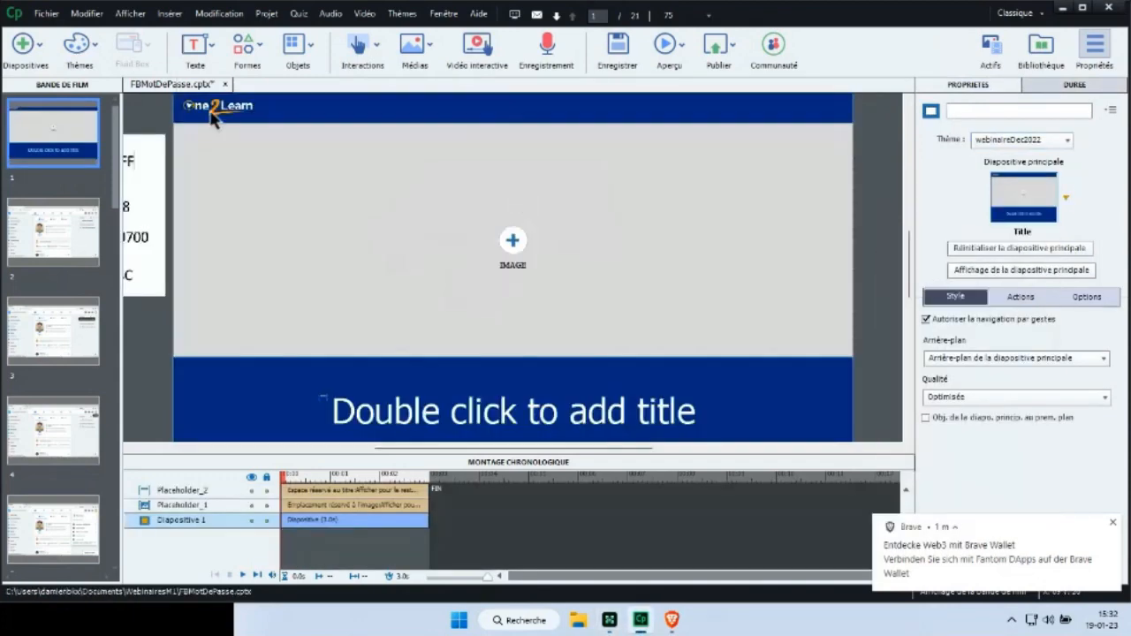
- Replace the title placeholder text on the first slide with "Changer votre mot de passe Facebook"
click(473, 424)
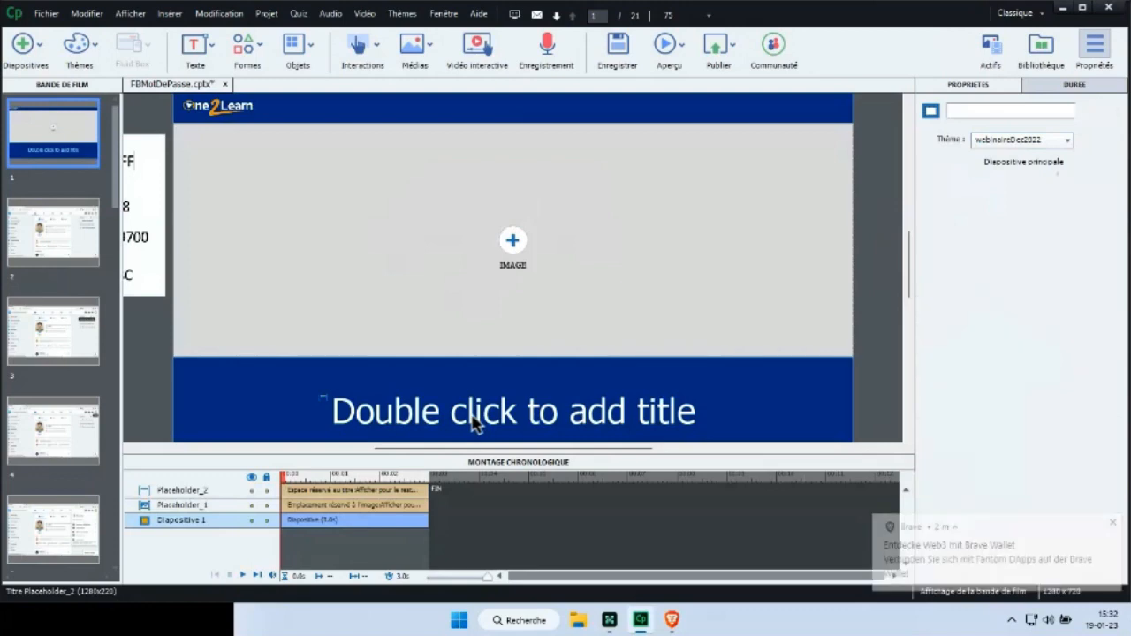
double_click(473, 424)
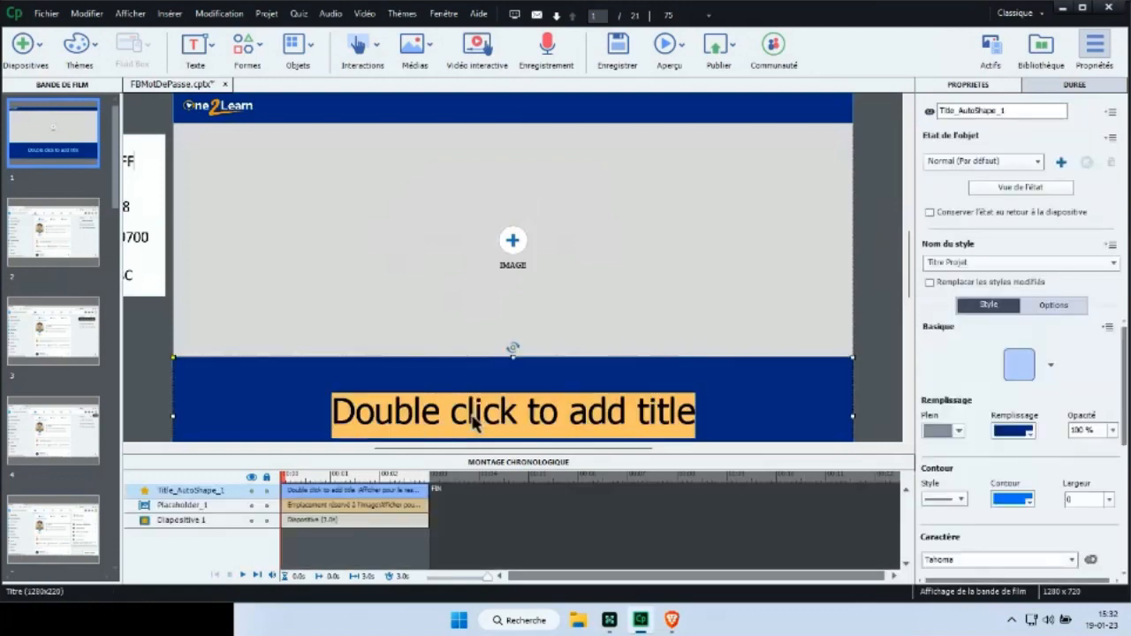
text(Changer)
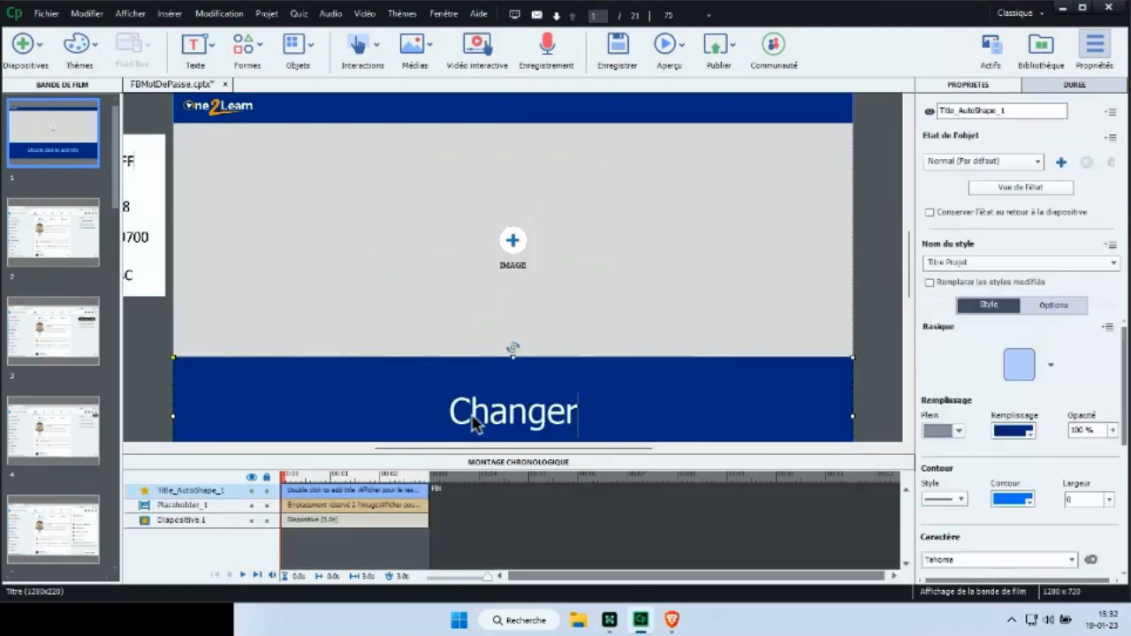
text( votre mot)
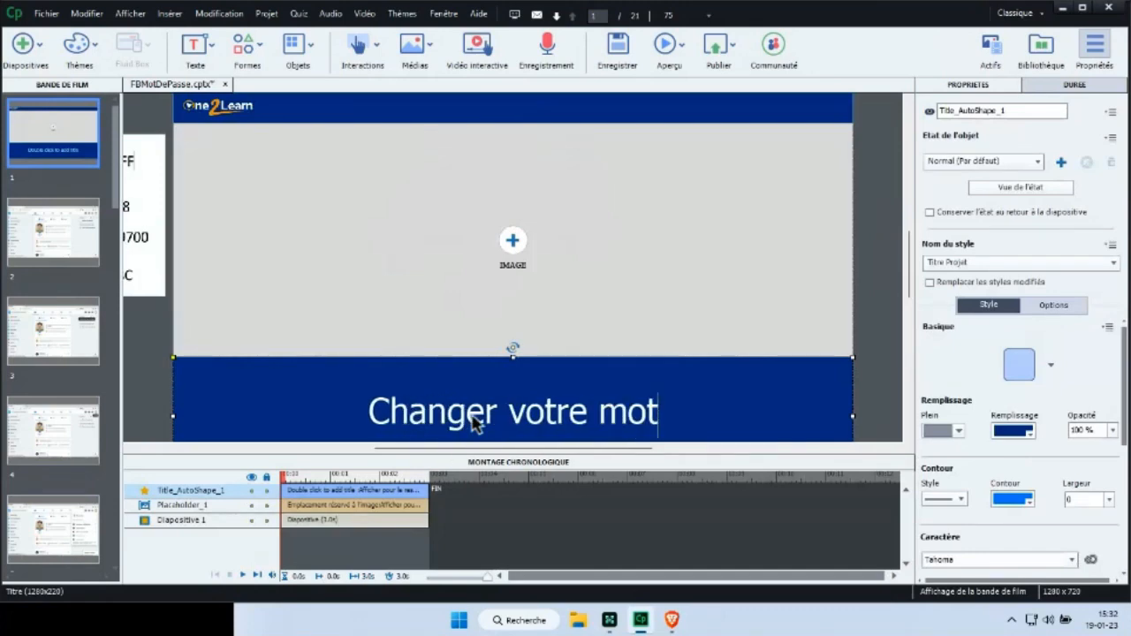
text( de passe Fac)
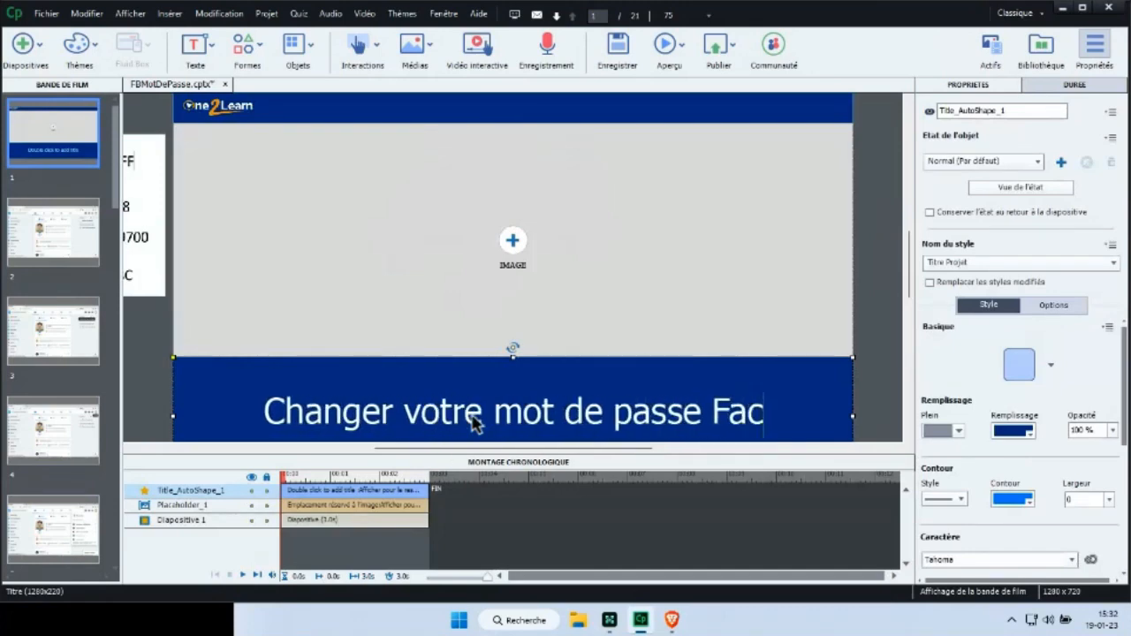
text(ebook)
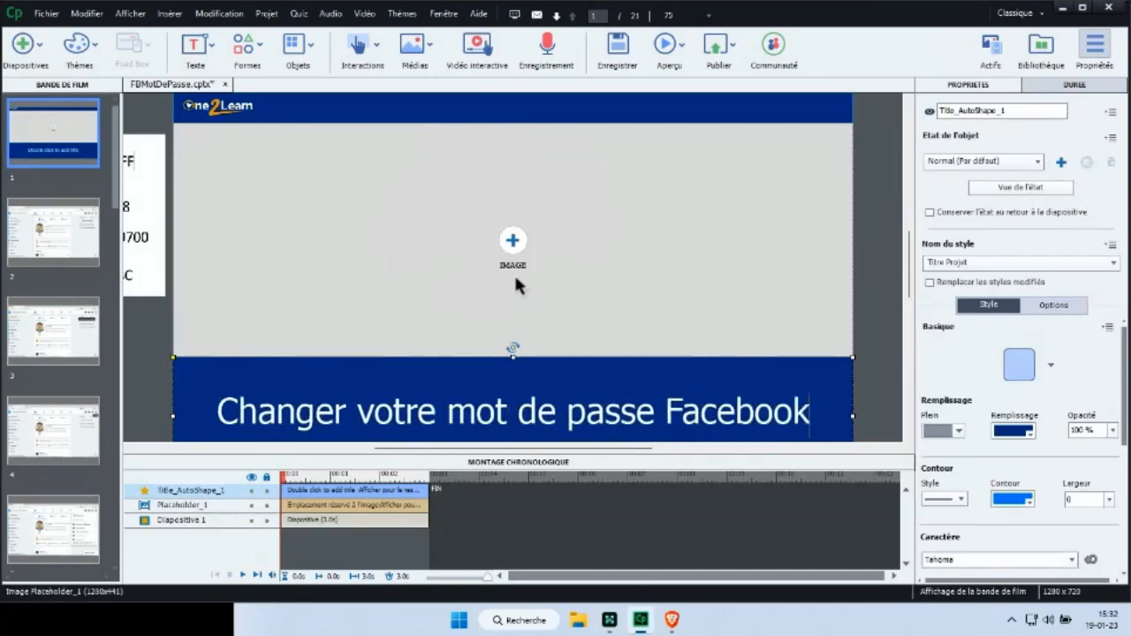
- Draw a small rounded rectangle under the right end of the slide title and label it "Continuer"
drag(910, 245, 912, 256)
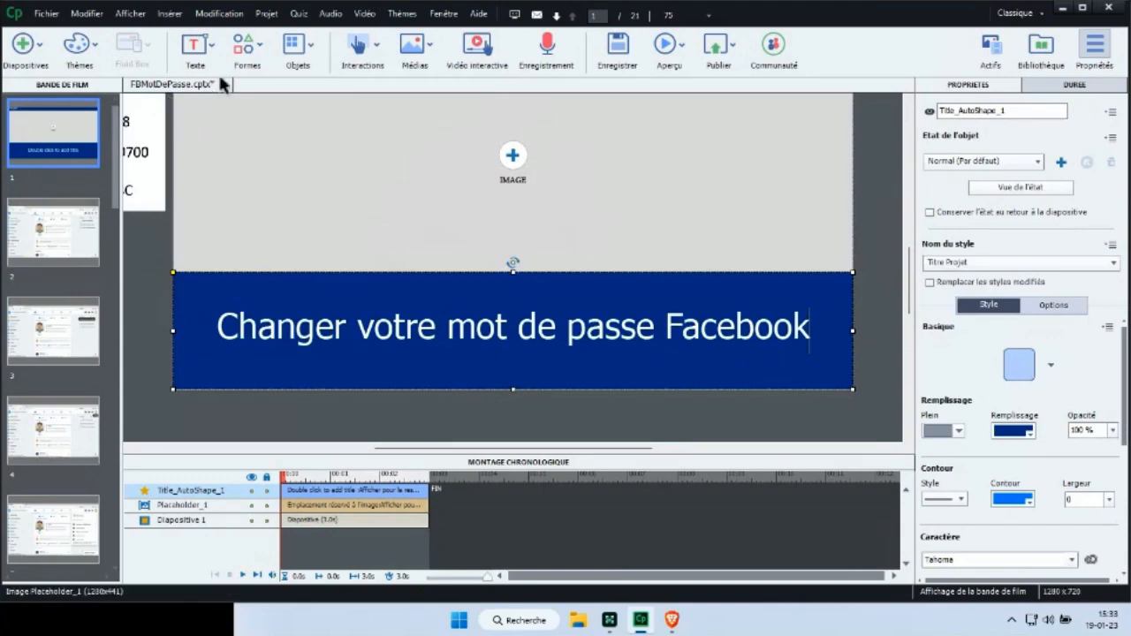
click(250, 53)
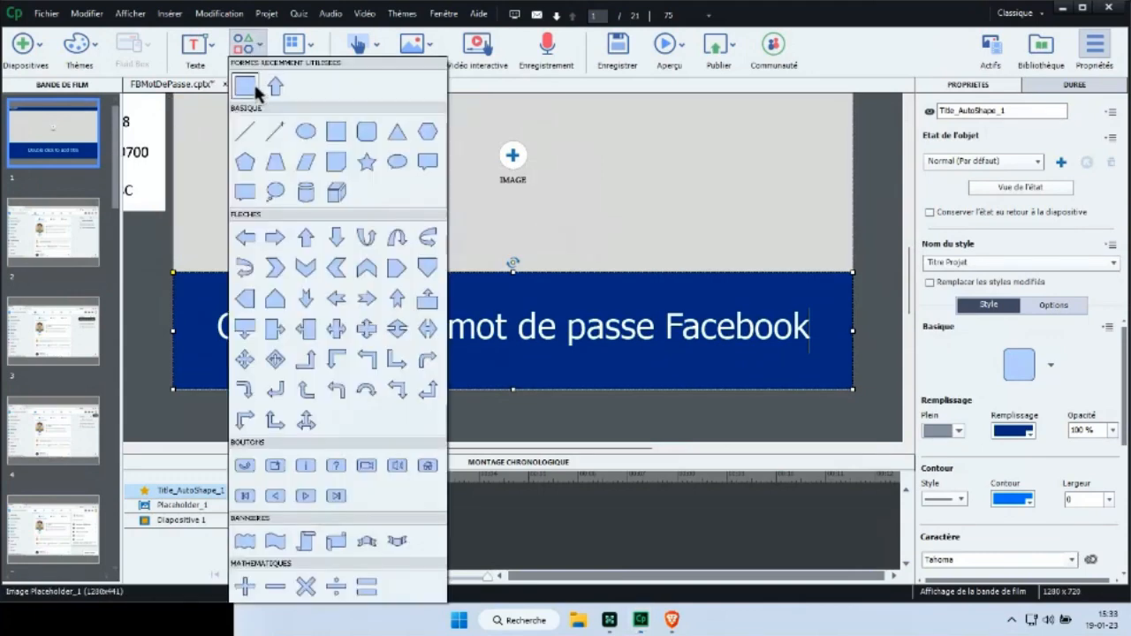
click(367, 138)
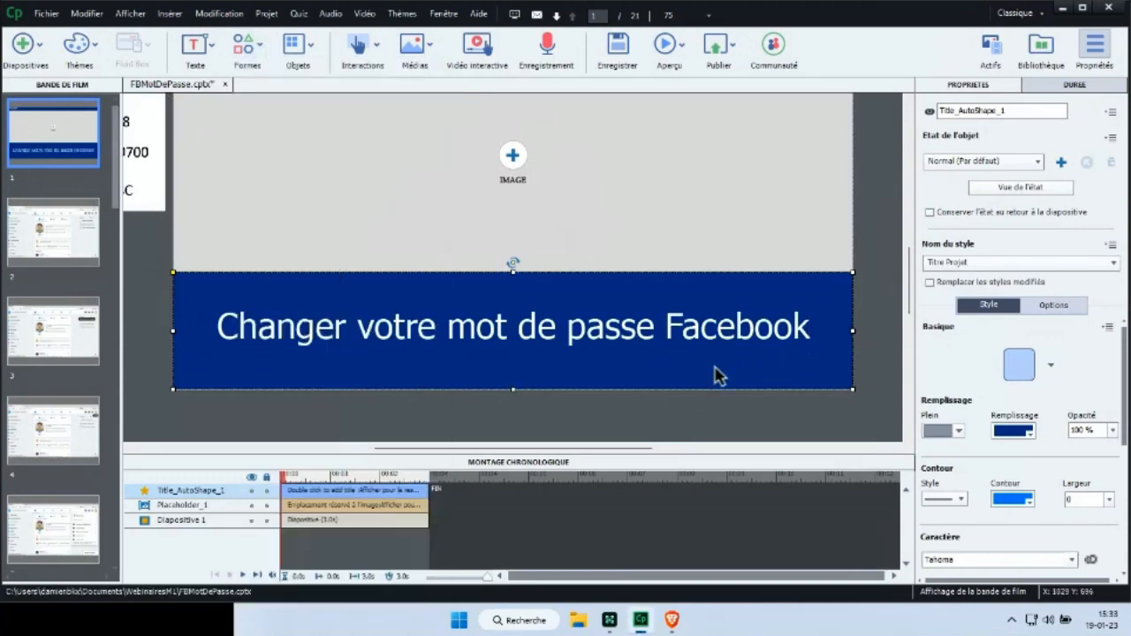
drag(691, 357, 811, 387)
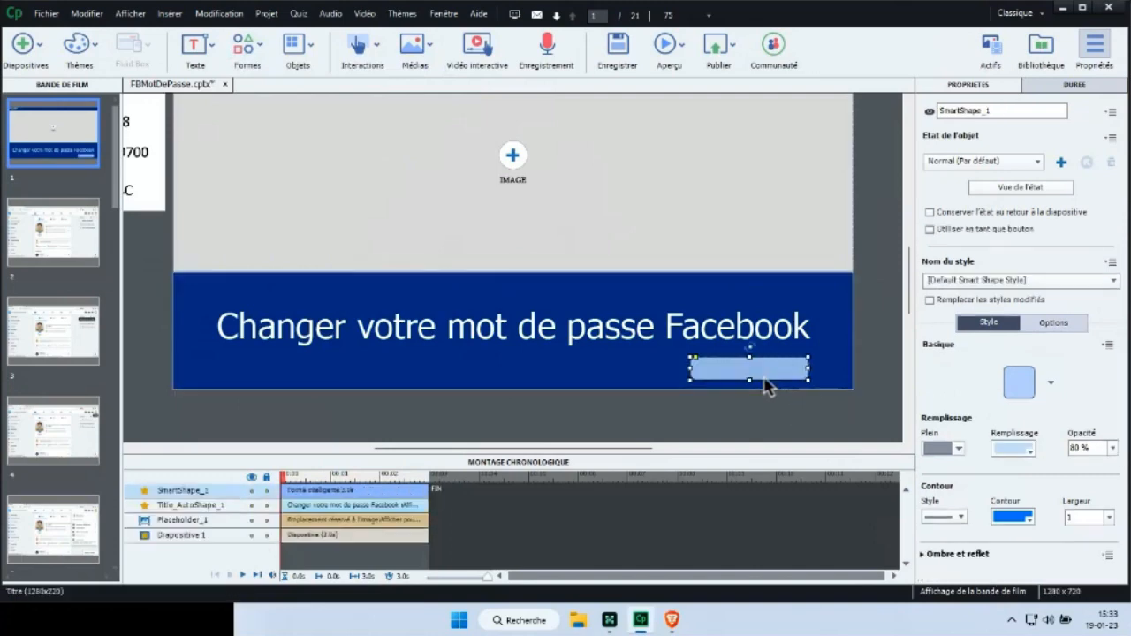
double_click(762, 375)
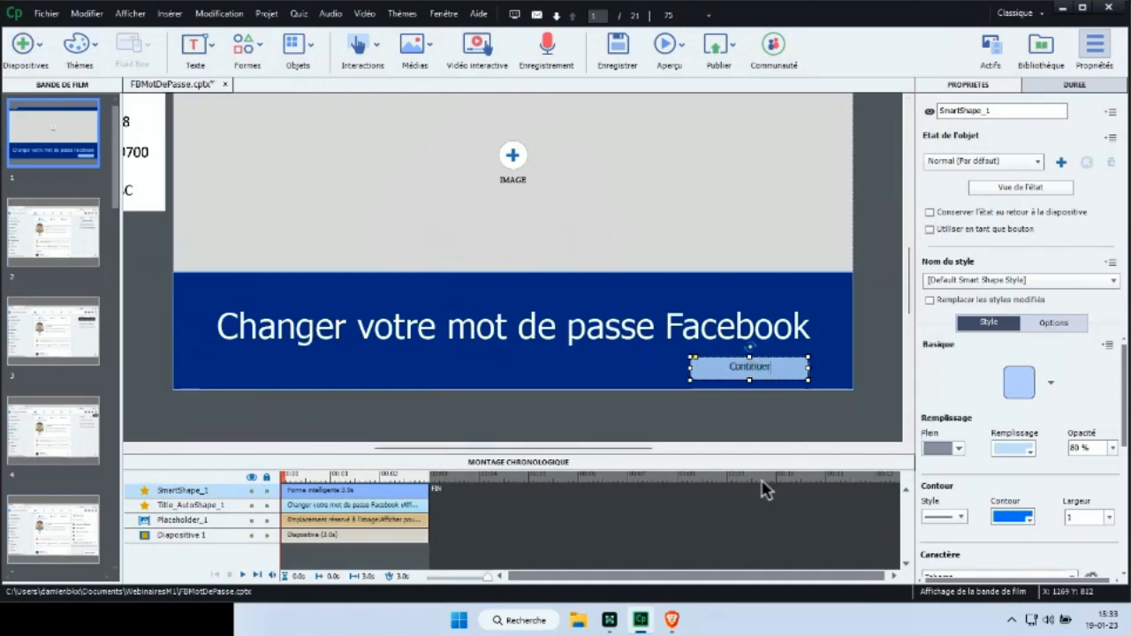
- Make the Continuer shape usable as a button and shift its timeline start to 0.5 s
click(728, 368)
click(1038, 283)
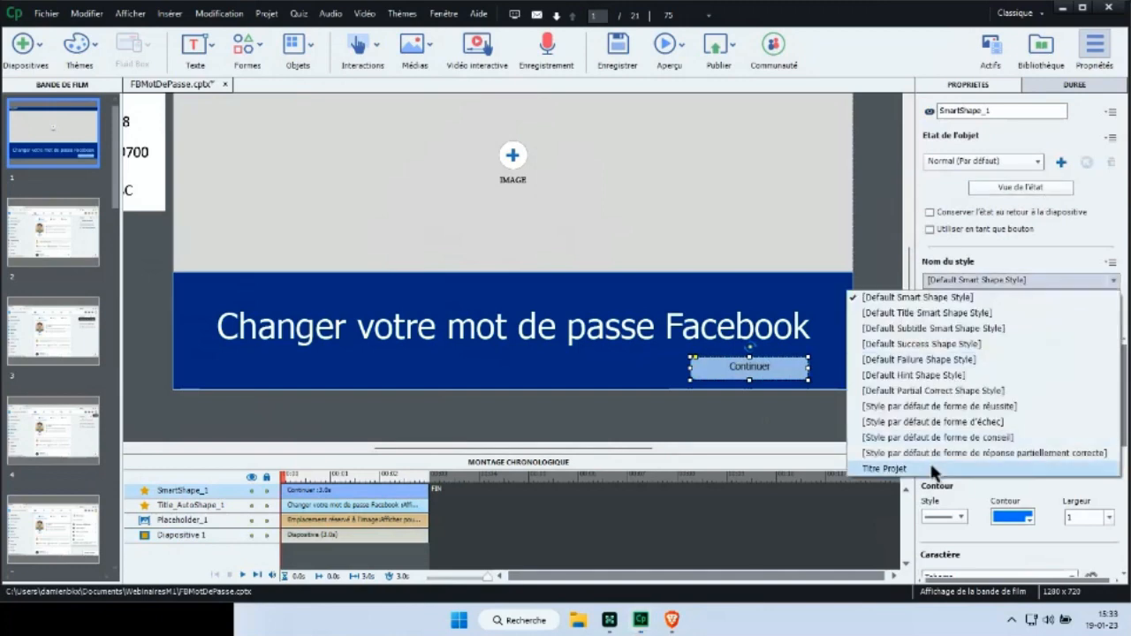
click(881, 259)
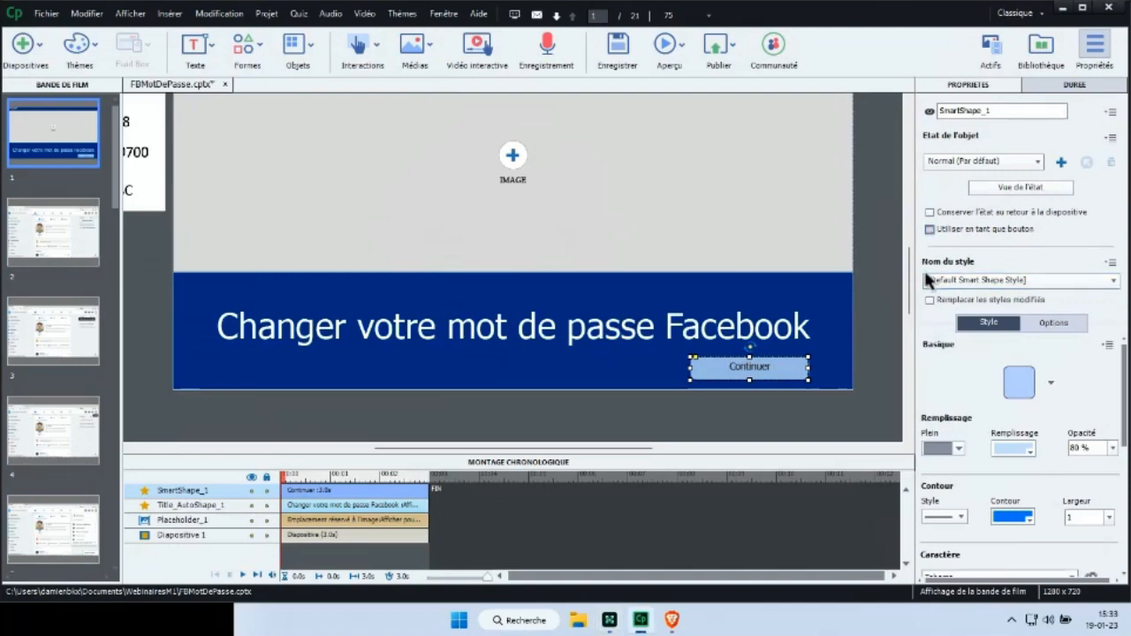
click(929, 229)
click(1018, 322)
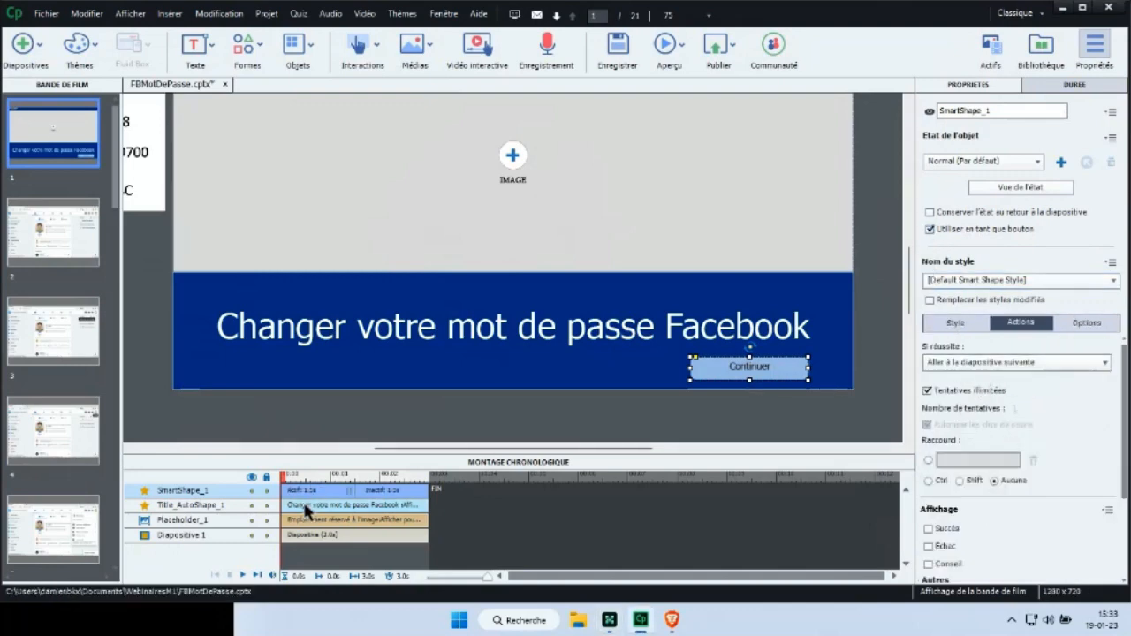
drag(300, 493, 371, 506)
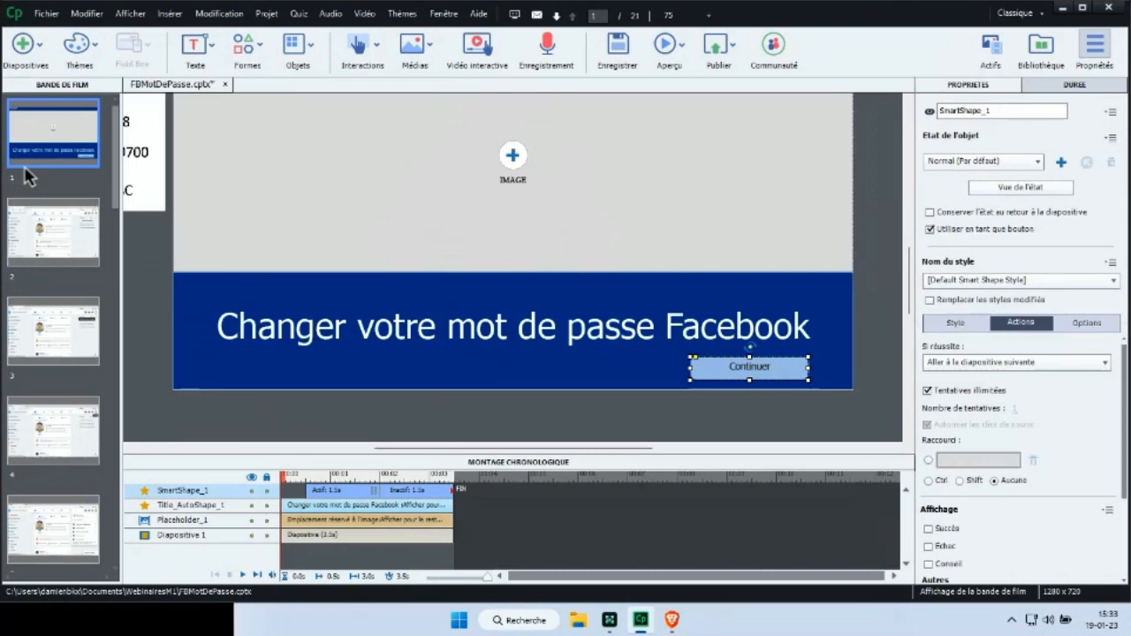
- Record about 13 seconds of microphone narration for the Continuer button, keeping the 96 Kbits/s near-CD bitrate
click(545, 46)
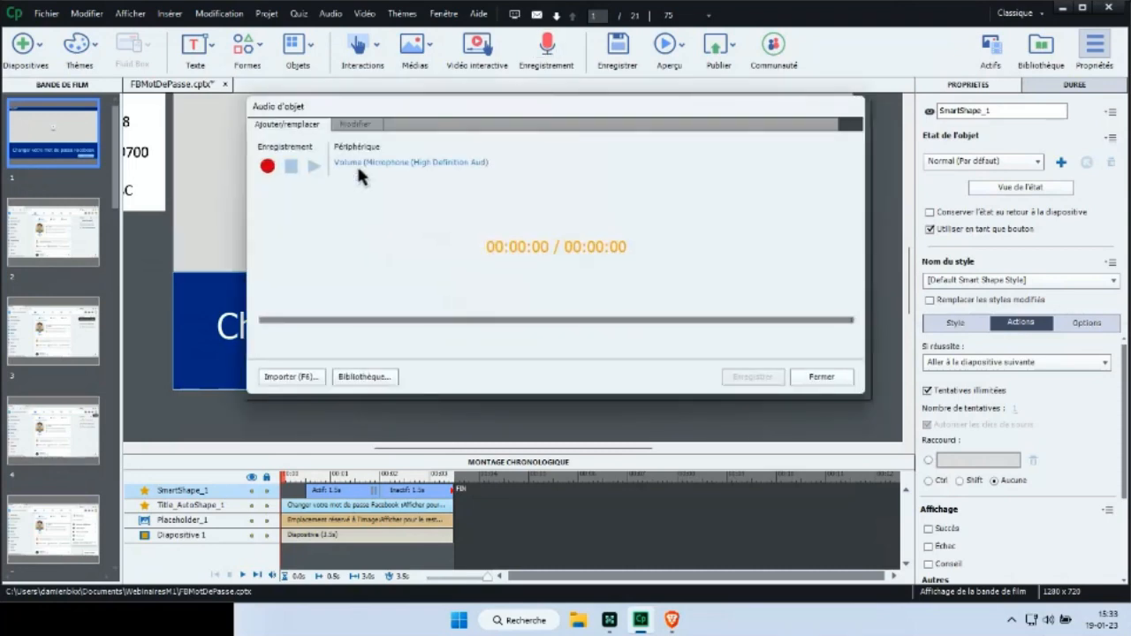
click(369, 161)
click(513, 187)
click(510, 203)
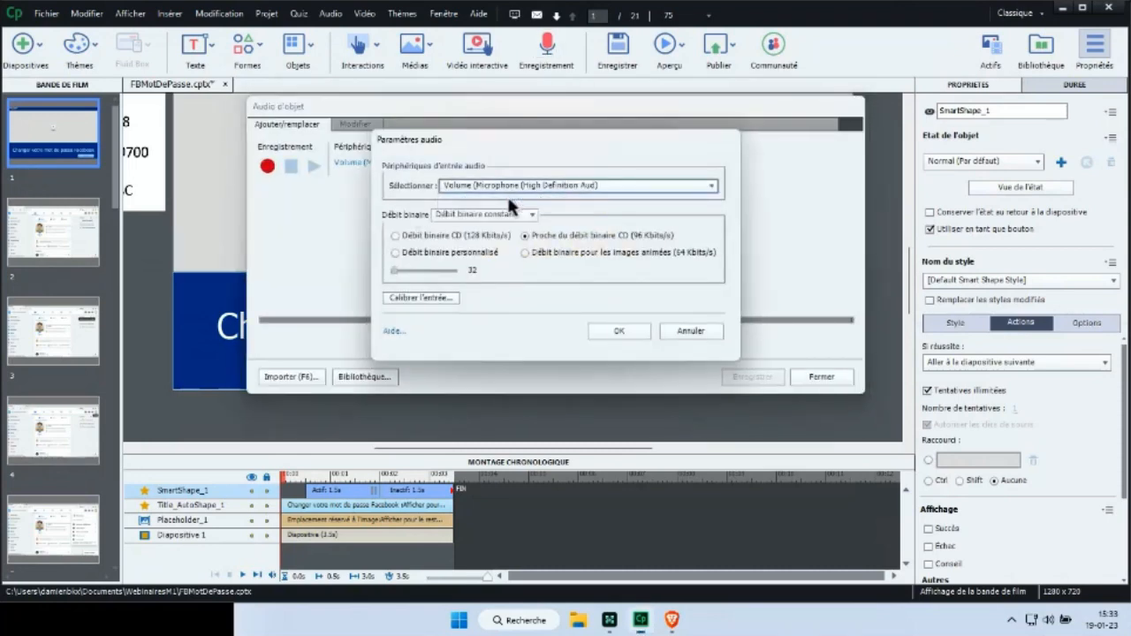
click(610, 329)
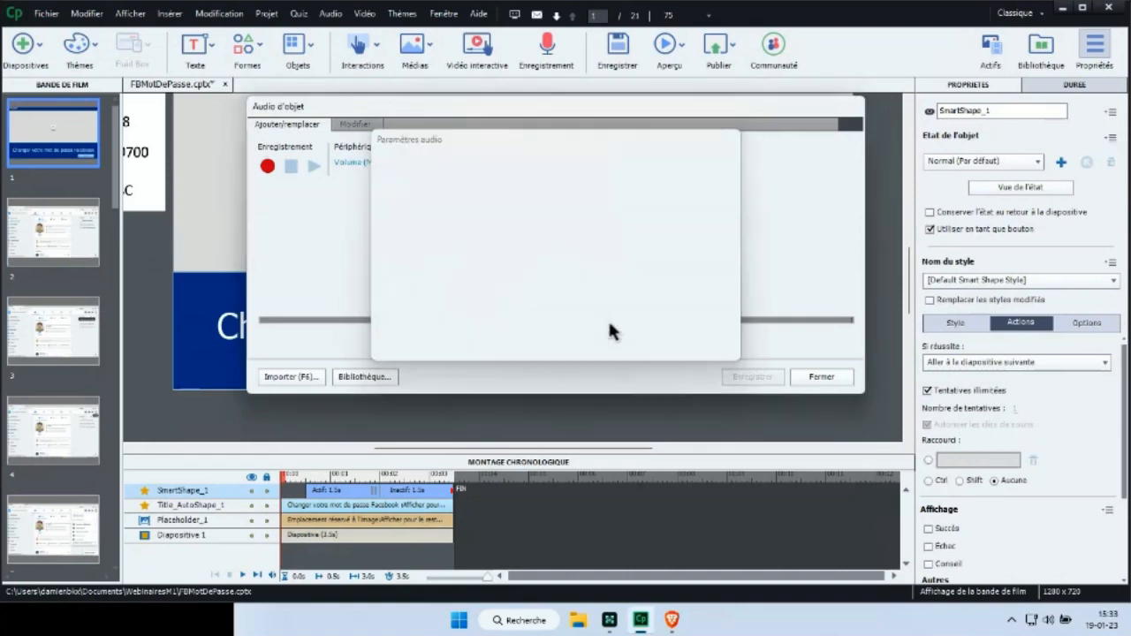
click(267, 167)
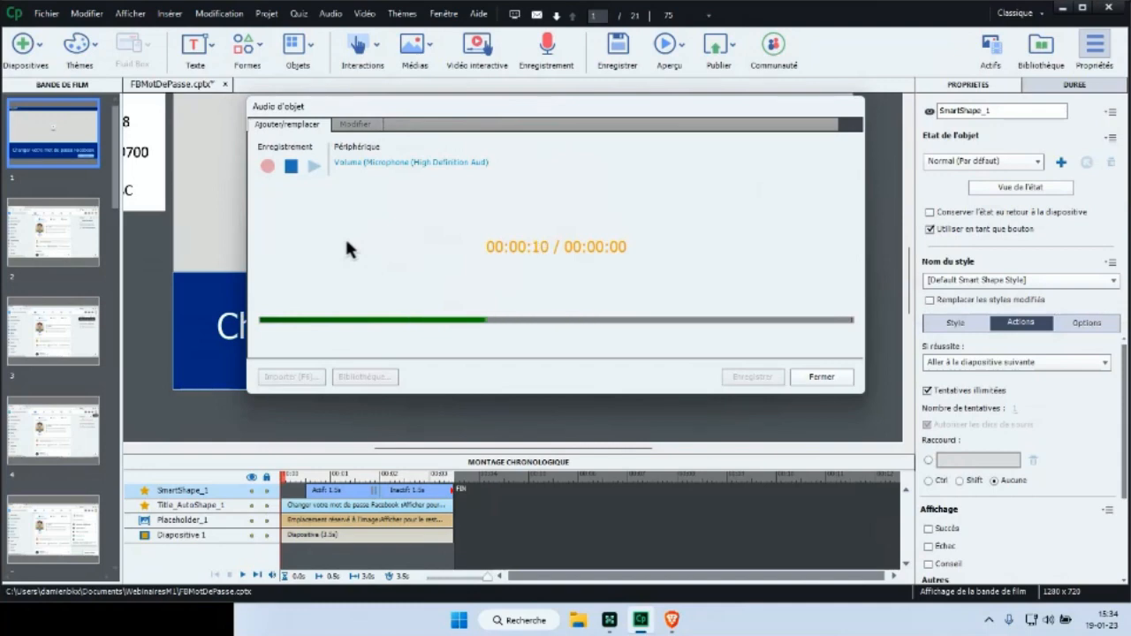
click(291, 166)
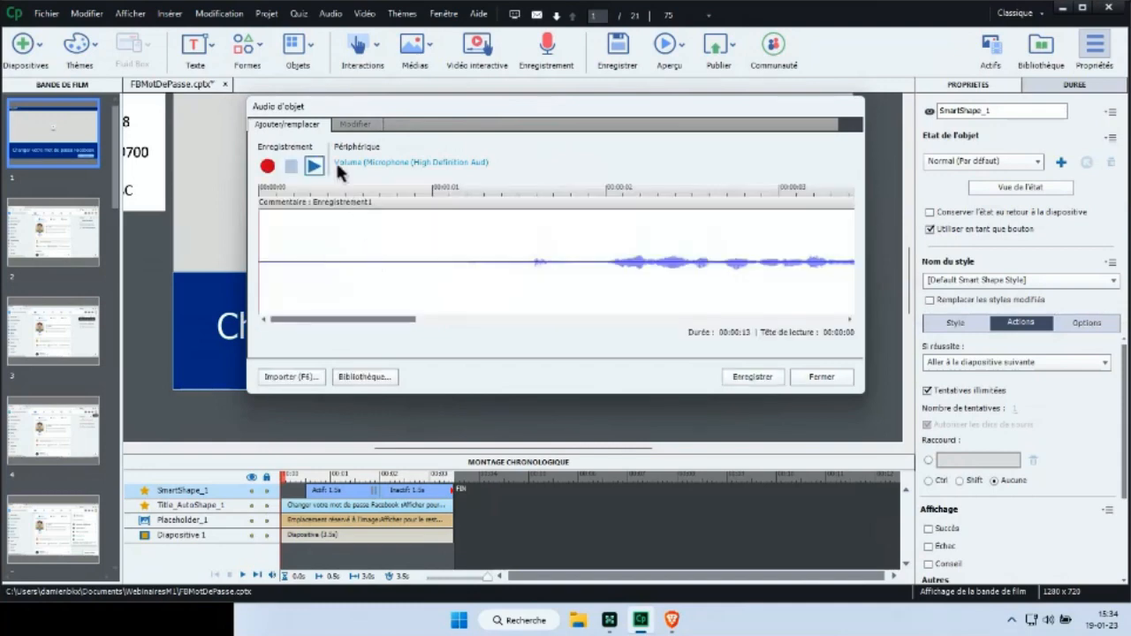
- Trim about one second of silence from both the beginning and the end of the button's recording
click(354, 123)
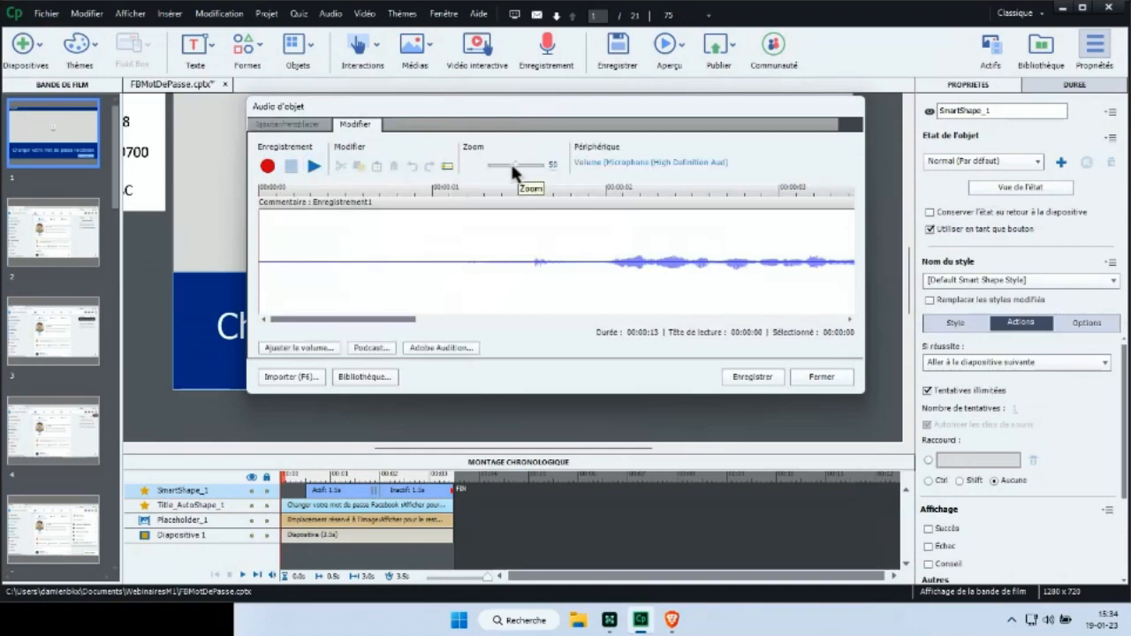
drag(511, 166, 493, 165)
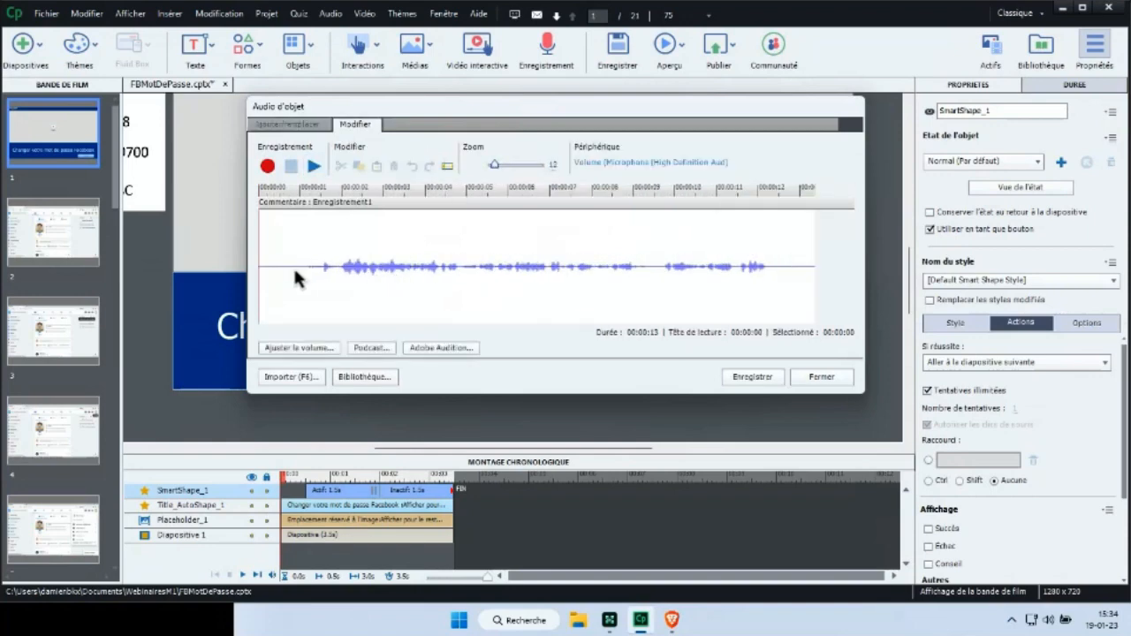
drag(301, 268, 257, 269)
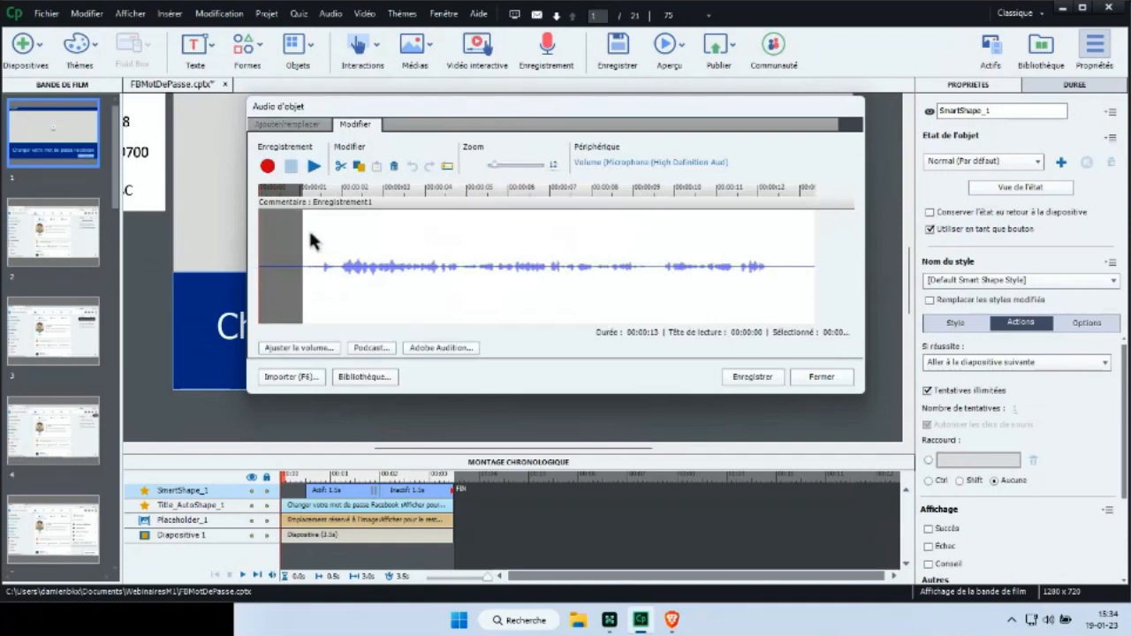
click(394, 168)
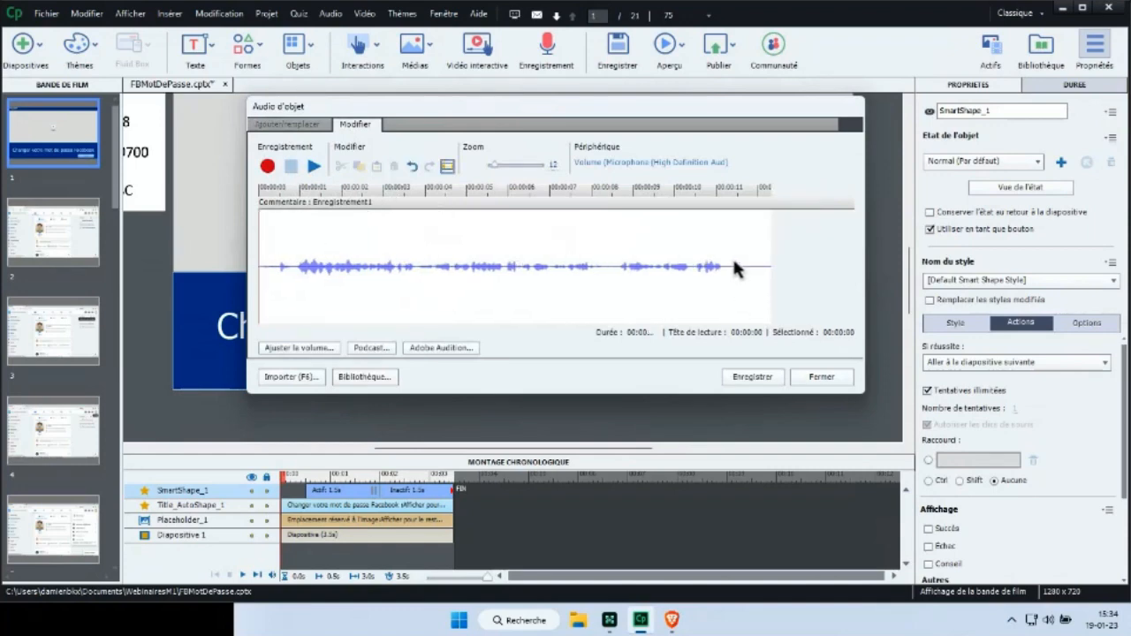
drag(734, 267, 773, 265)
click(394, 168)
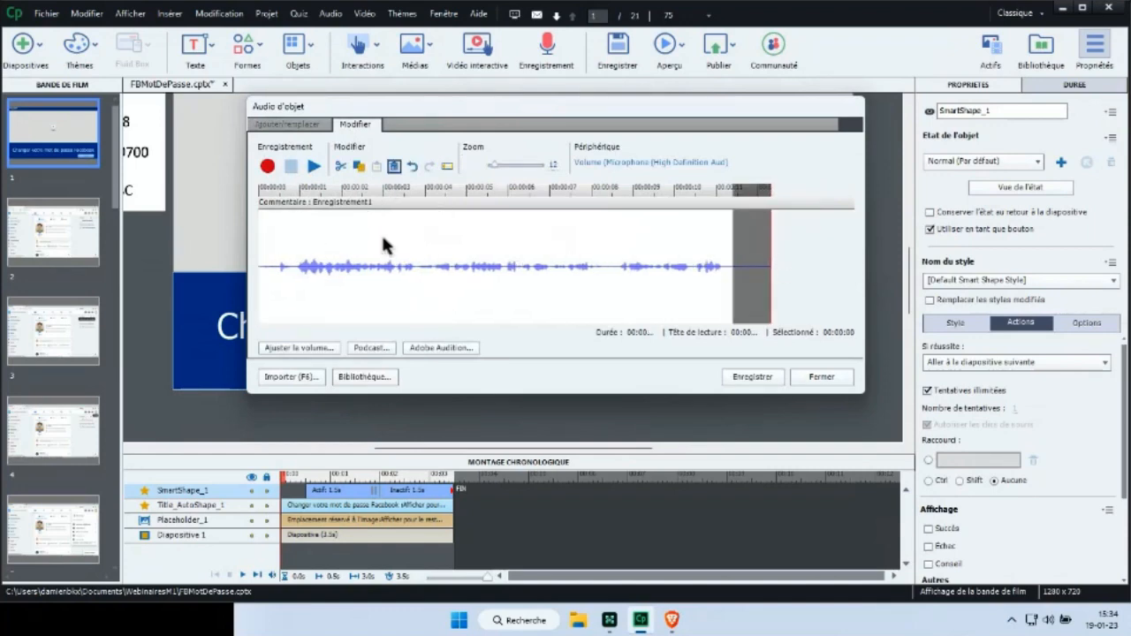
- Apply Dynamique audio processing to the recording and save it, extending the button's display time to 11.4 seconds
click(323, 349)
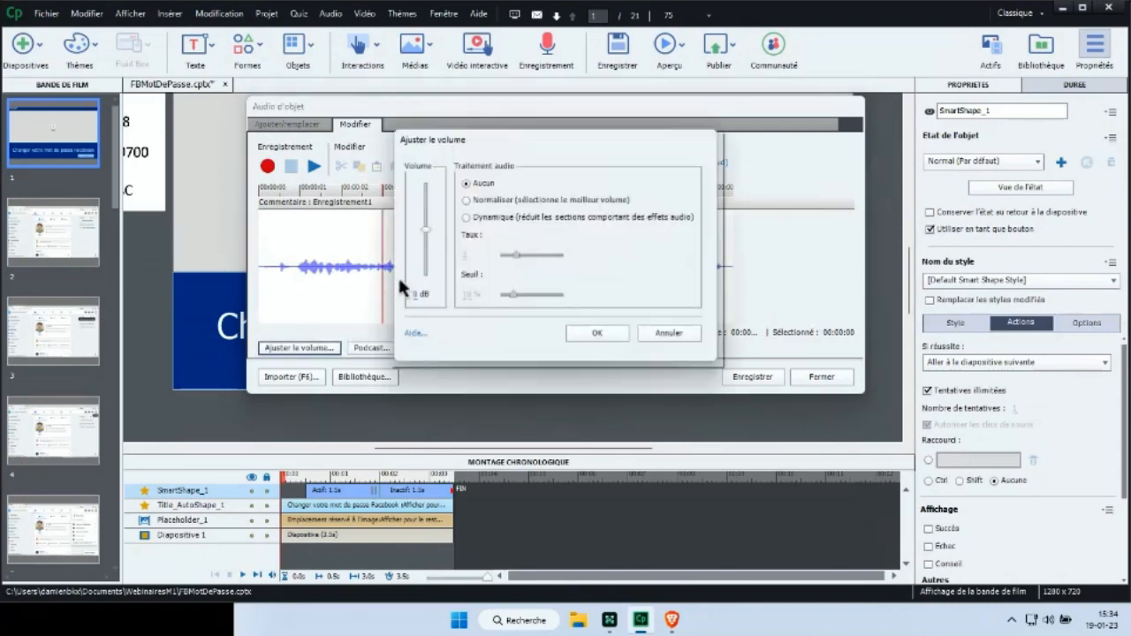
click(466, 218)
click(596, 333)
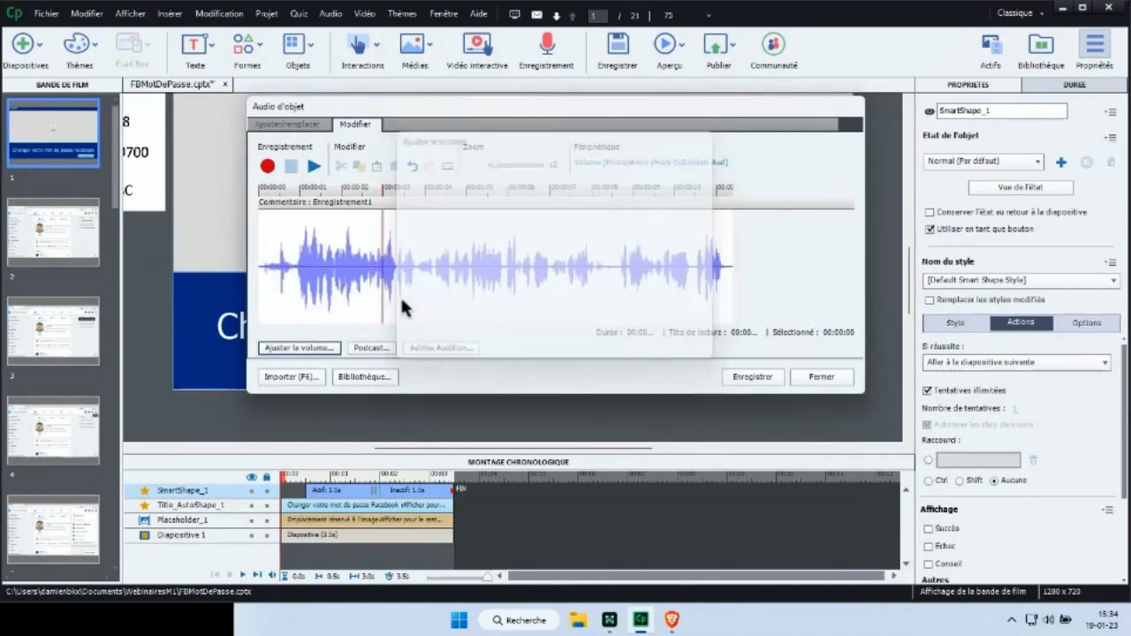
click(746, 380)
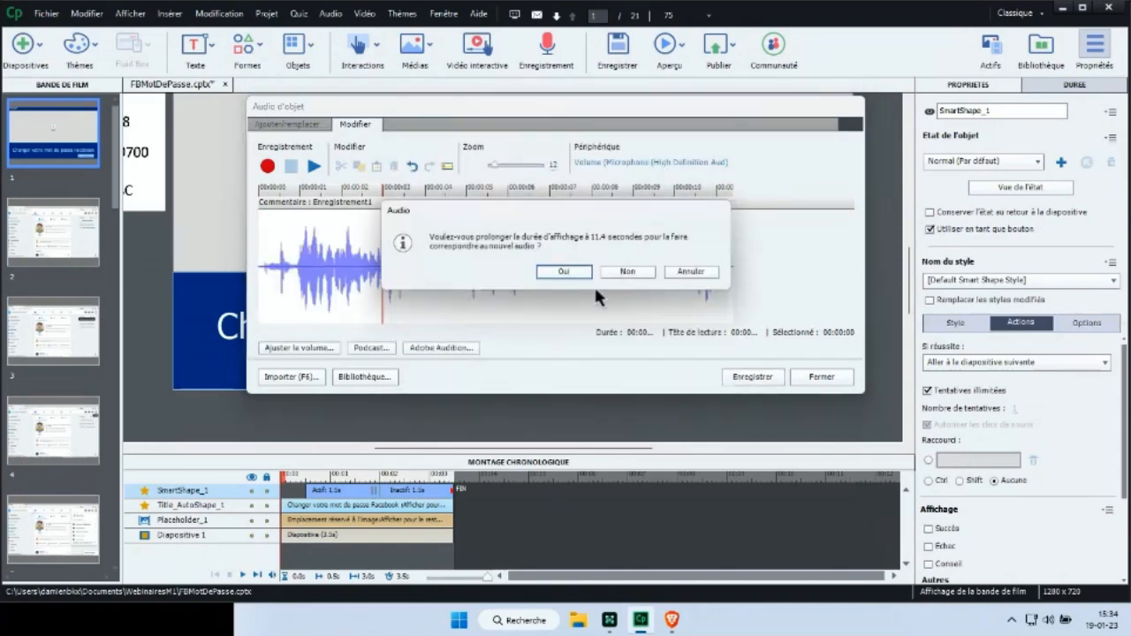
click(576, 273)
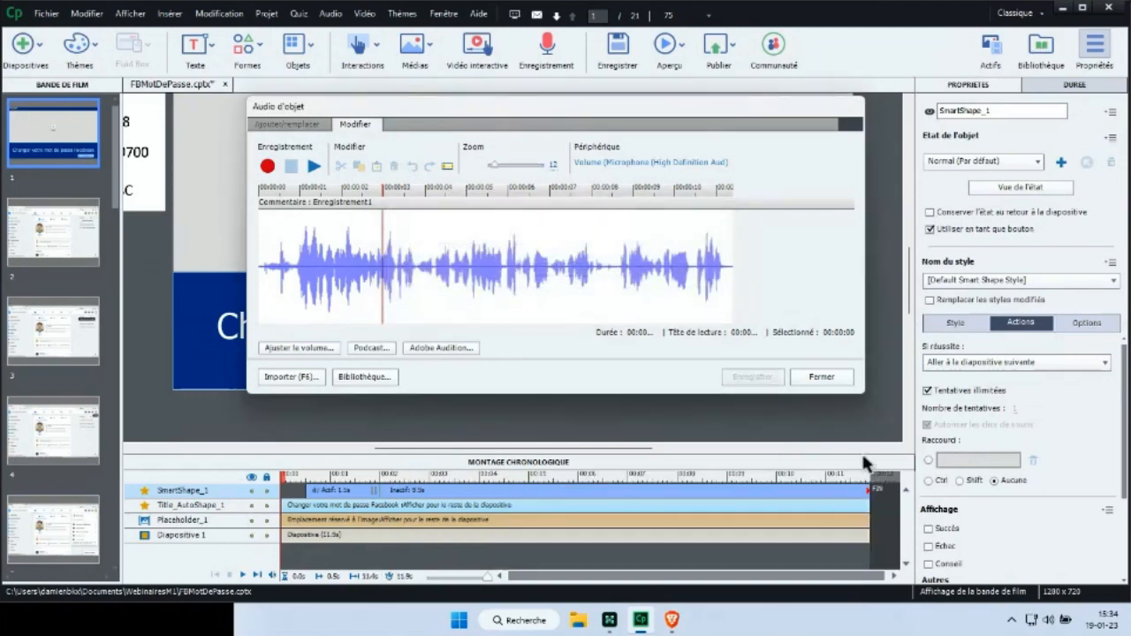
click(820, 378)
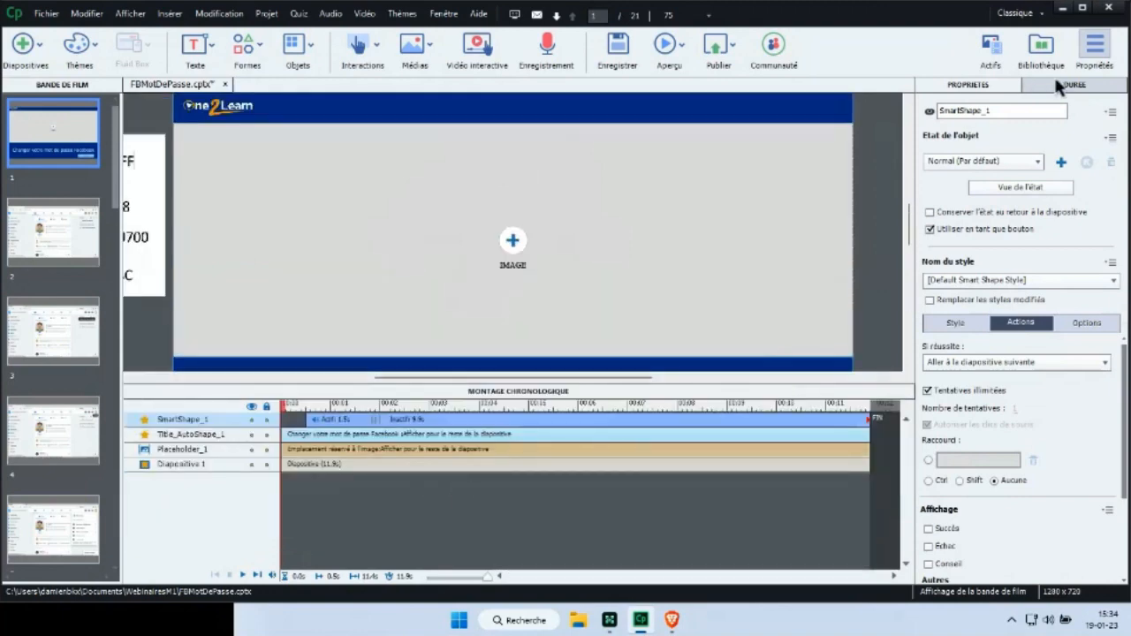
- Add the recorded audio from the project library to the first slide and shift its timeline start to about 0.5 s
click(1041, 46)
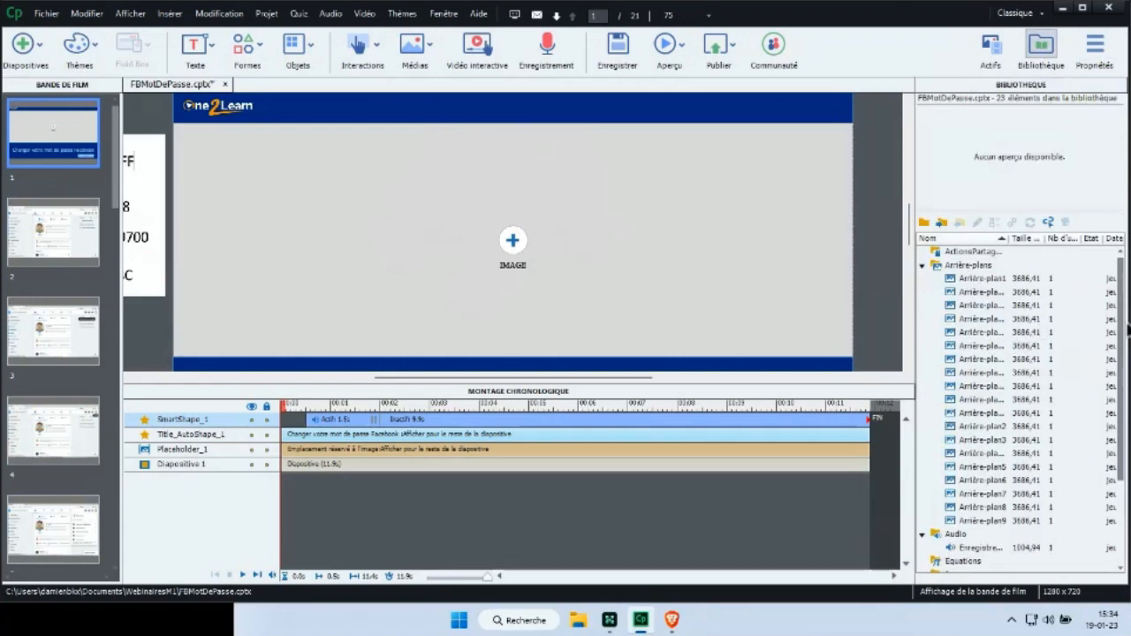
scroll(1016, 415, down, 2)
click(997, 489)
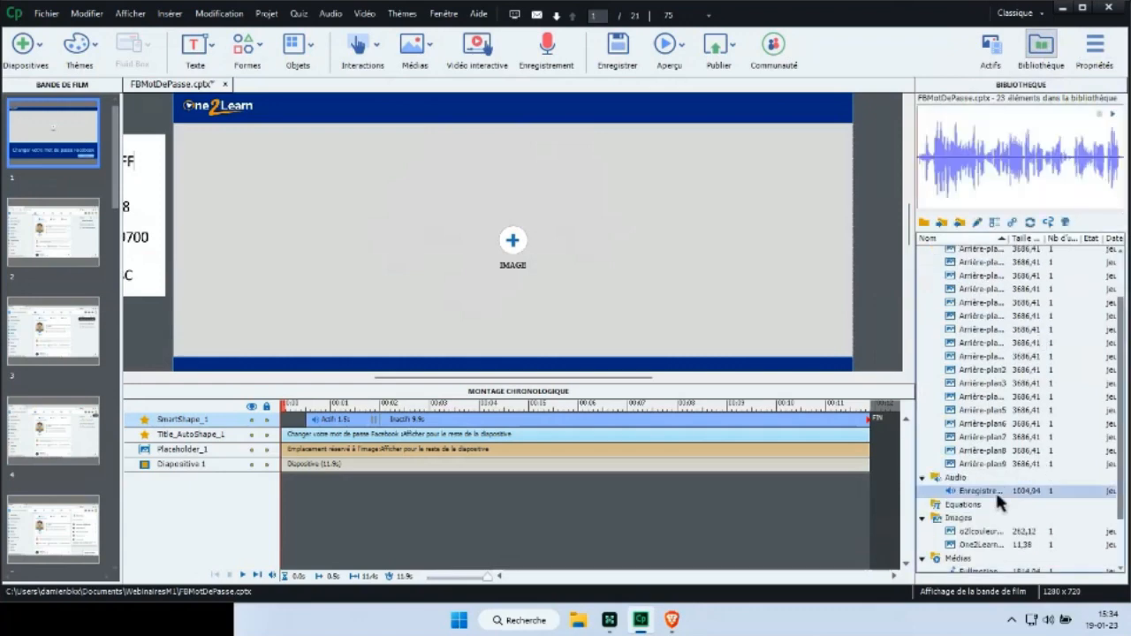
drag(985, 499, 874, 308)
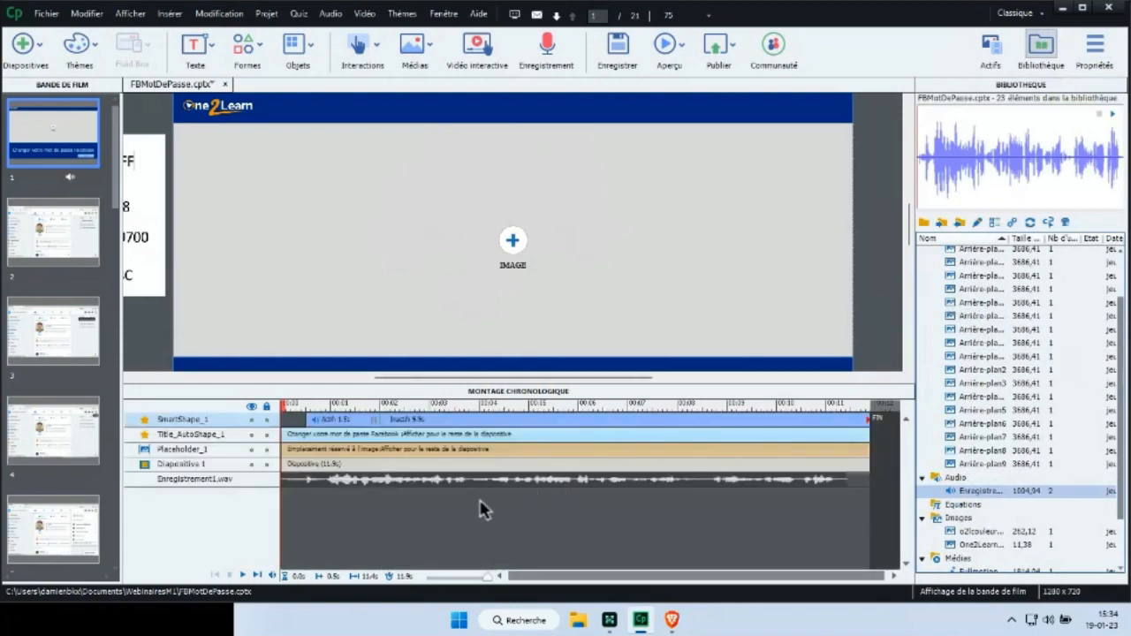
click(370, 484)
drag(371, 478, 399, 479)
- Play the first slide up to 9.7 s and move the Continuer button's timeline start to that point
click(243, 575)
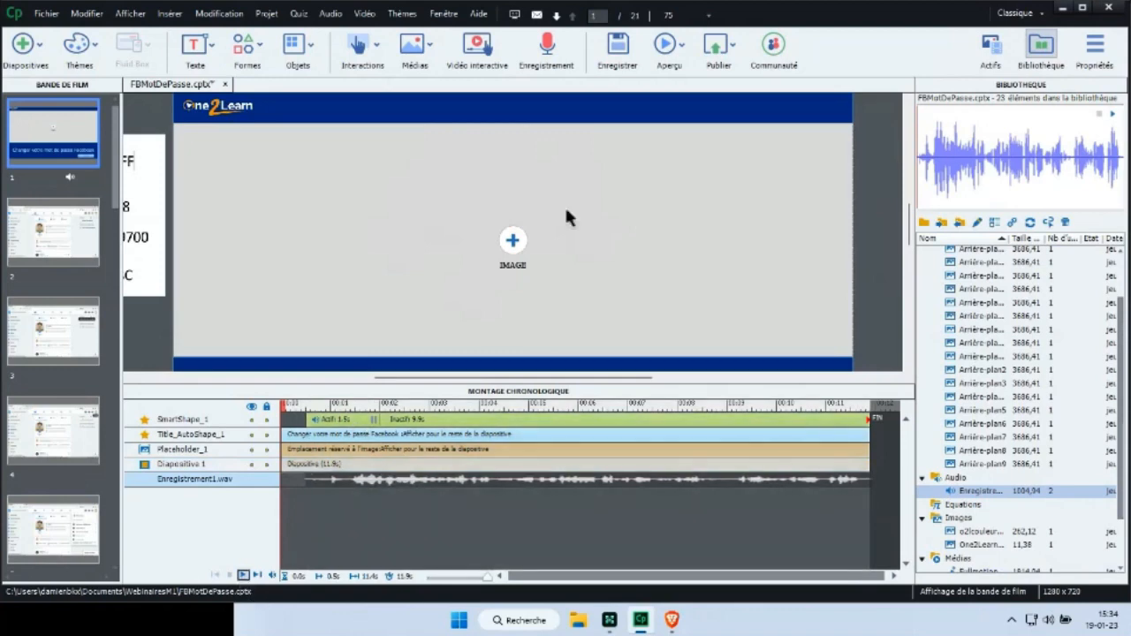
scroll(909, 217, down, 2)
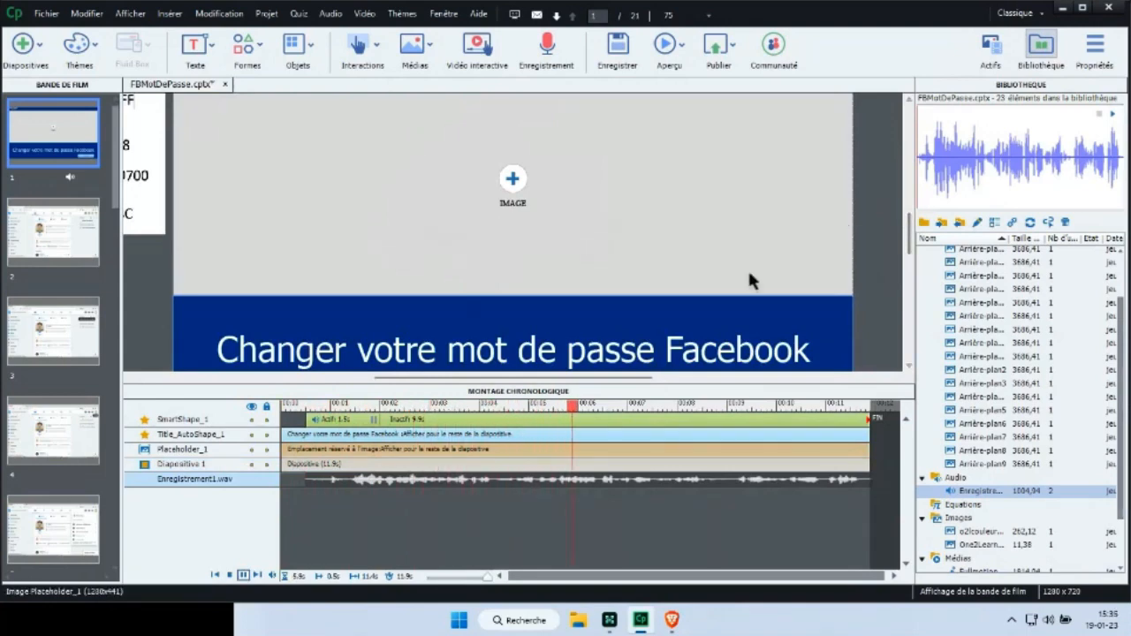
click(244, 575)
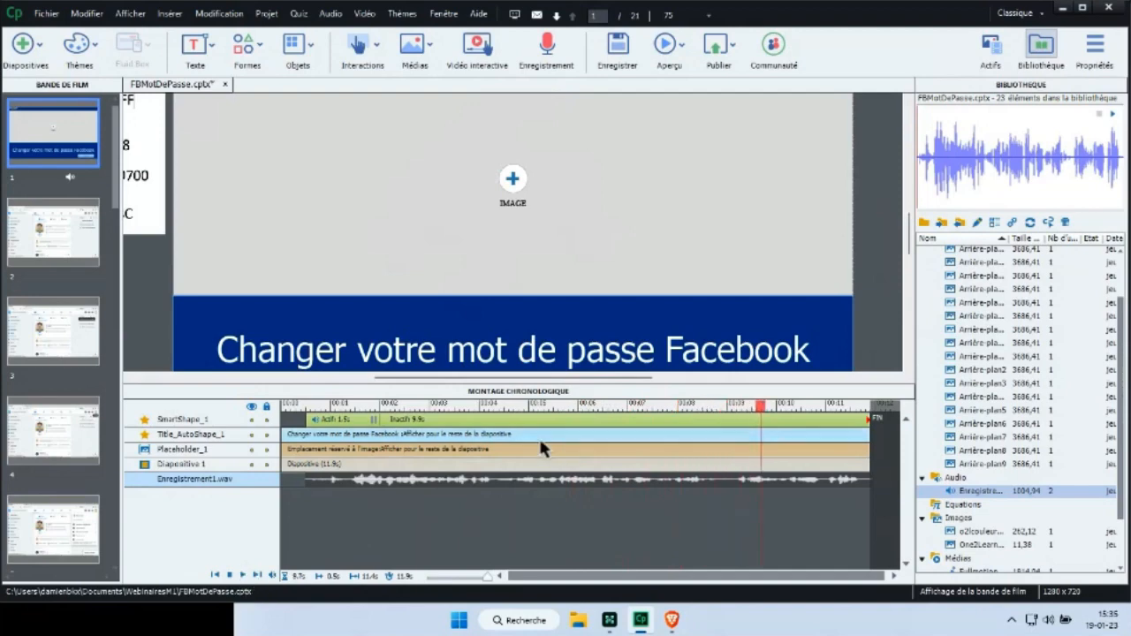
drag(310, 426, 765, 422)
drag(844, 437, 850, 432)
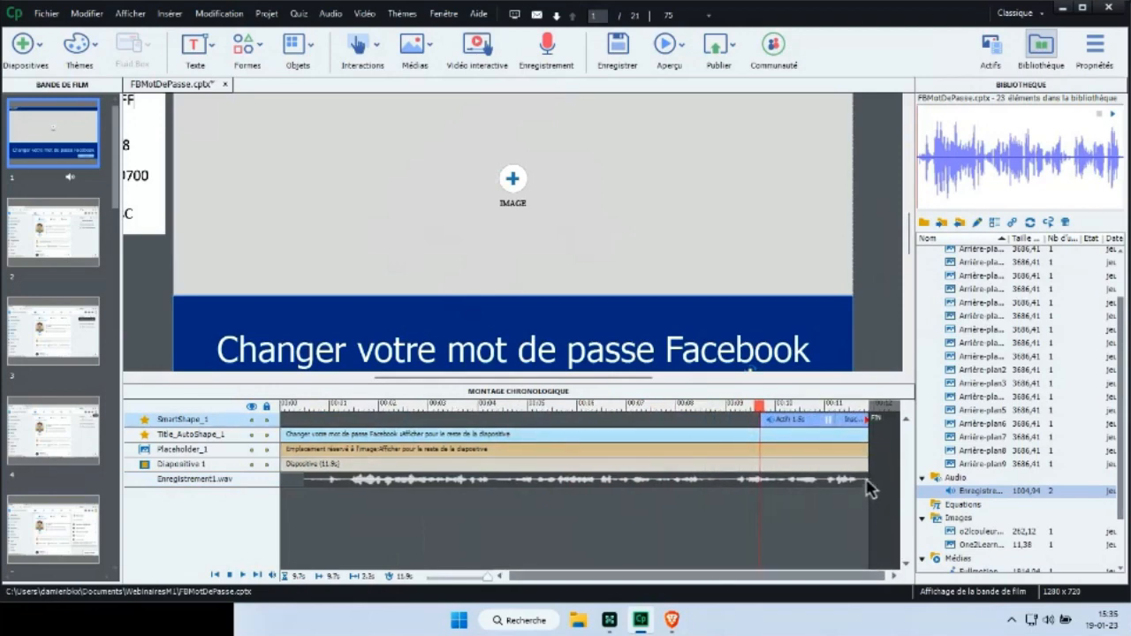
- Extend the first slide to 12.7 s, start the Continuer button at 9.5 s with its pause after 2.6 s, and save the project
mouse_move(869, 471)
mouse_down()
mouse_move(895, 465)
mouse_move(903, 484)
mouse_move(881, 472)
mouse_up()
drag(770, 417, 723, 424)
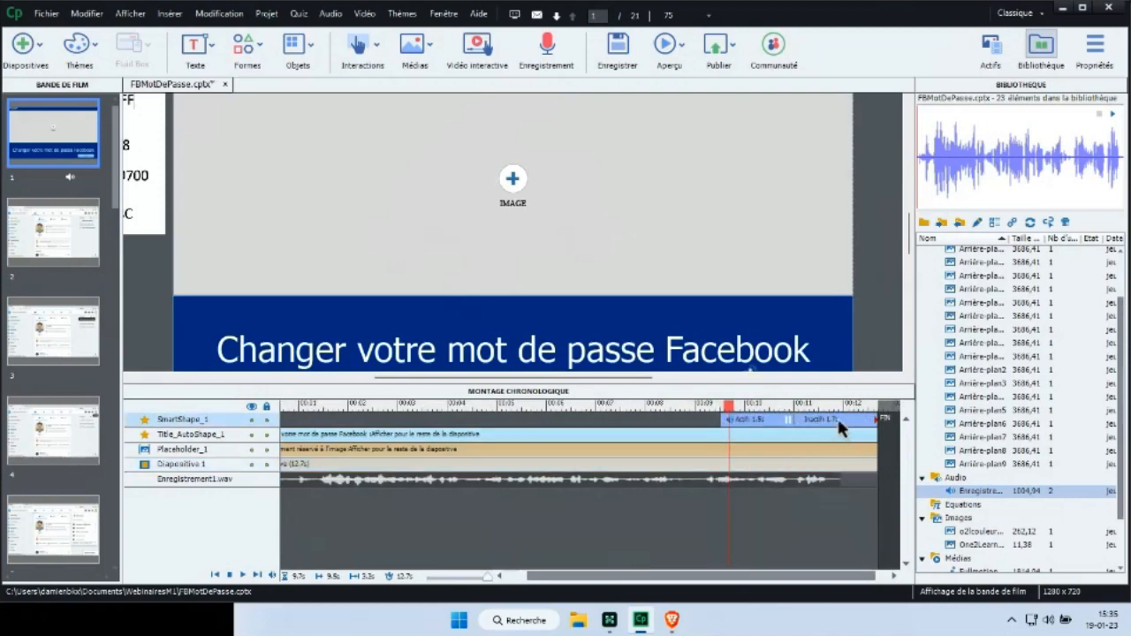
drag(838, 420, 844, 422)
click(629, 58)
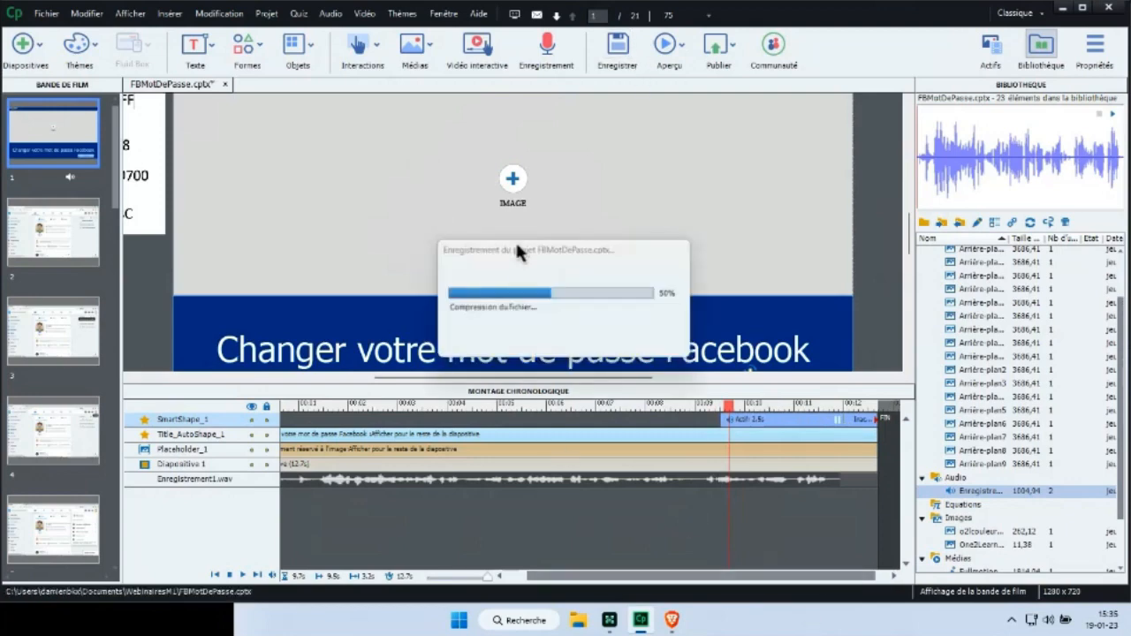
- Insert a content slide after the first slide and assign it the Titre & text master slide
click(77, 155)
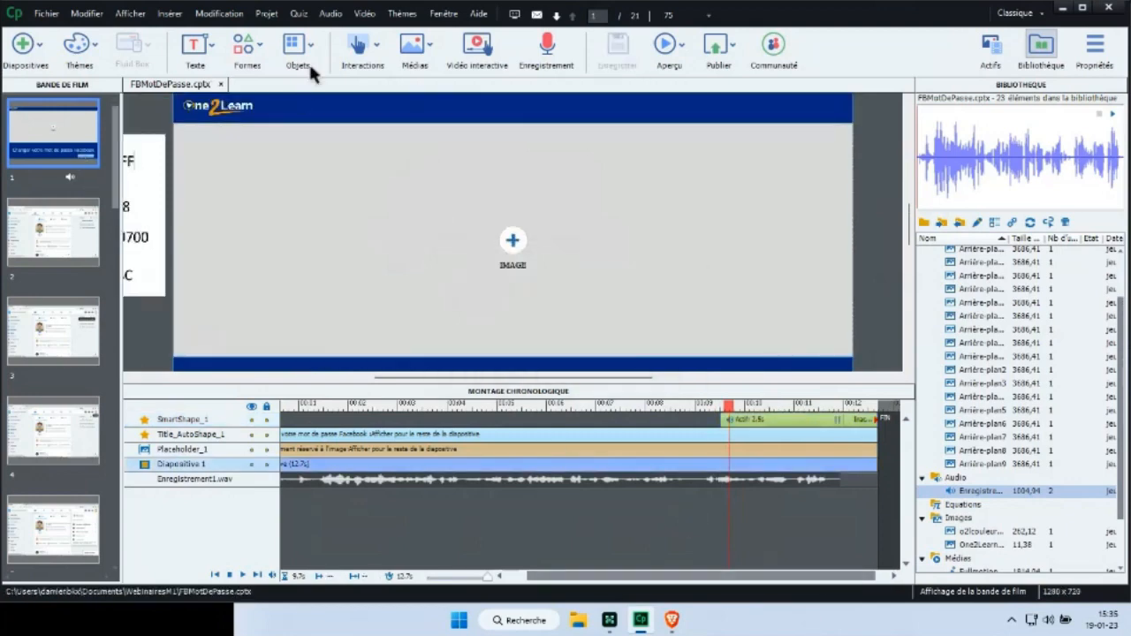
click(30, 55)
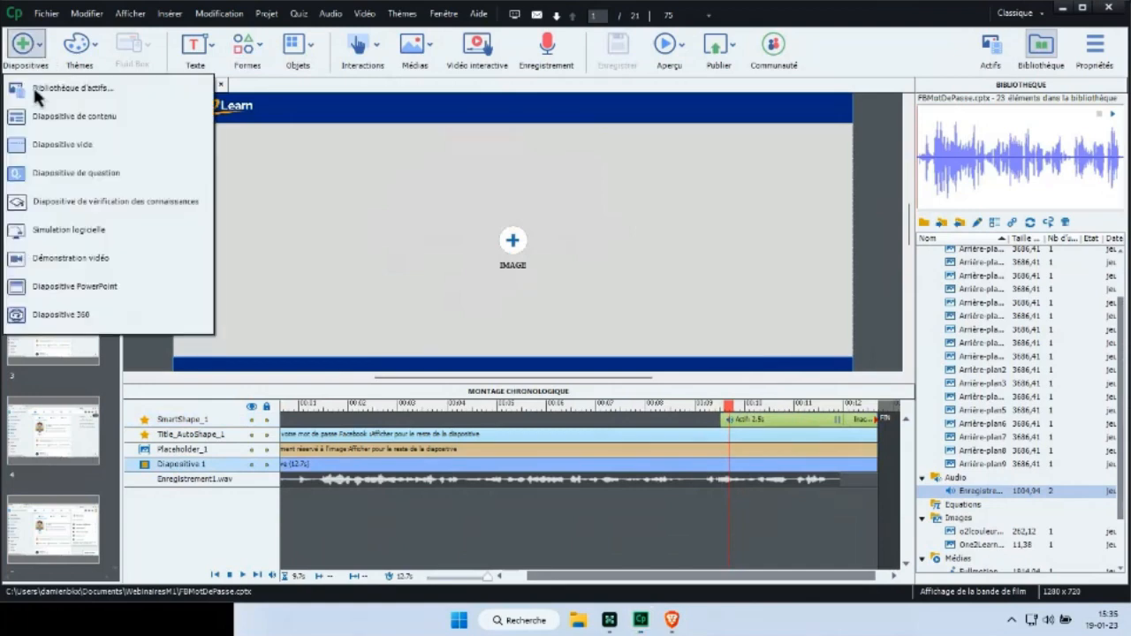
click(41, 115)
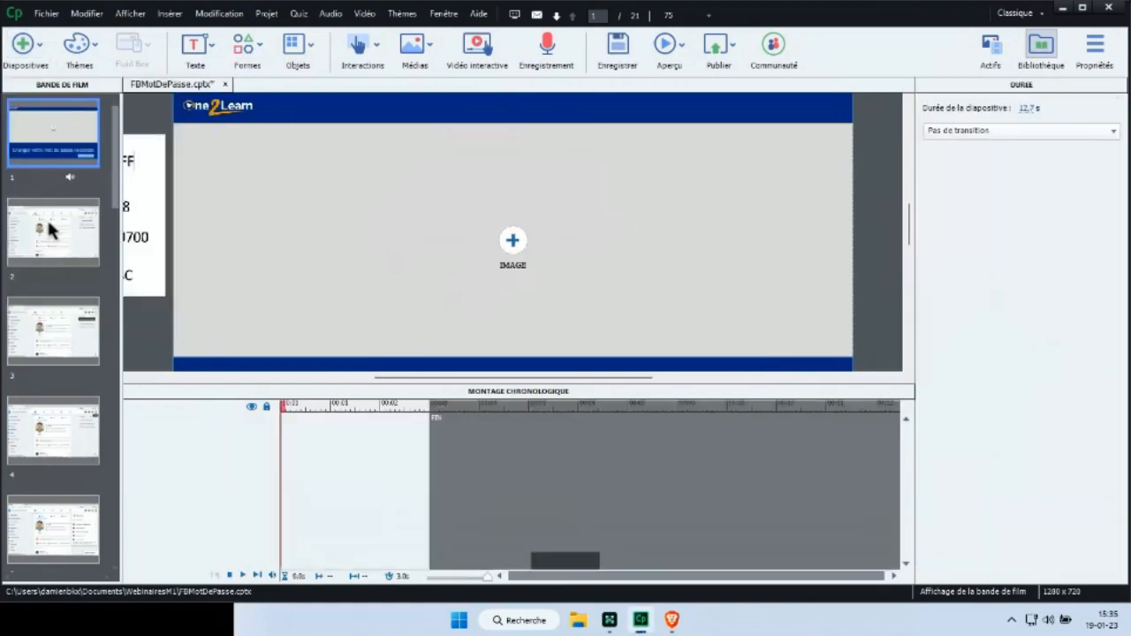
click(1065, 197)
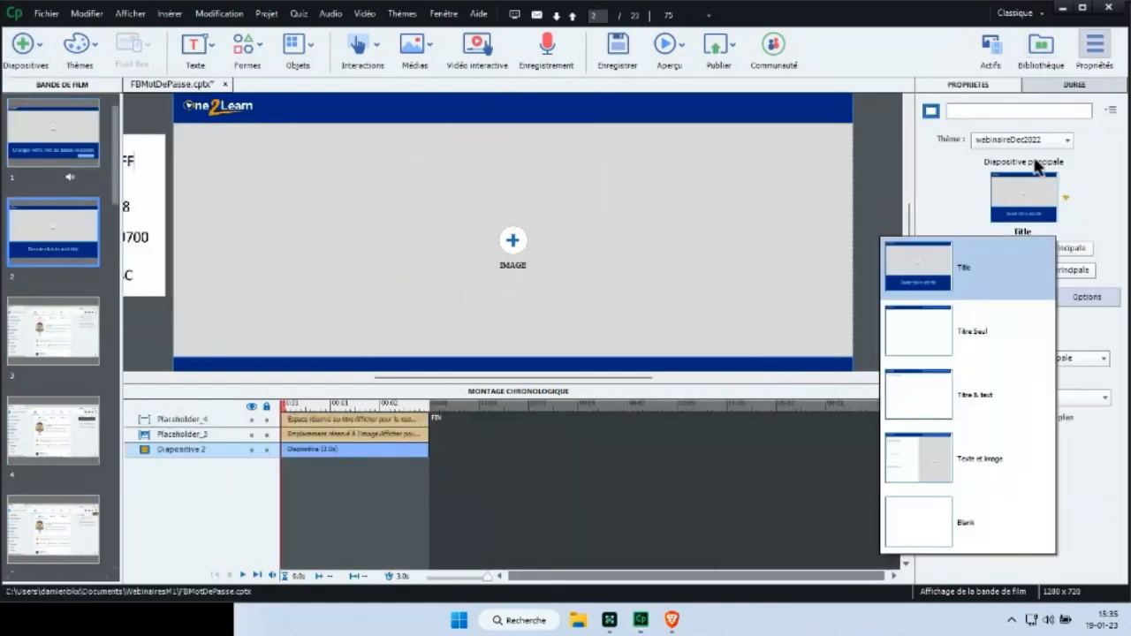
click(924, 394)
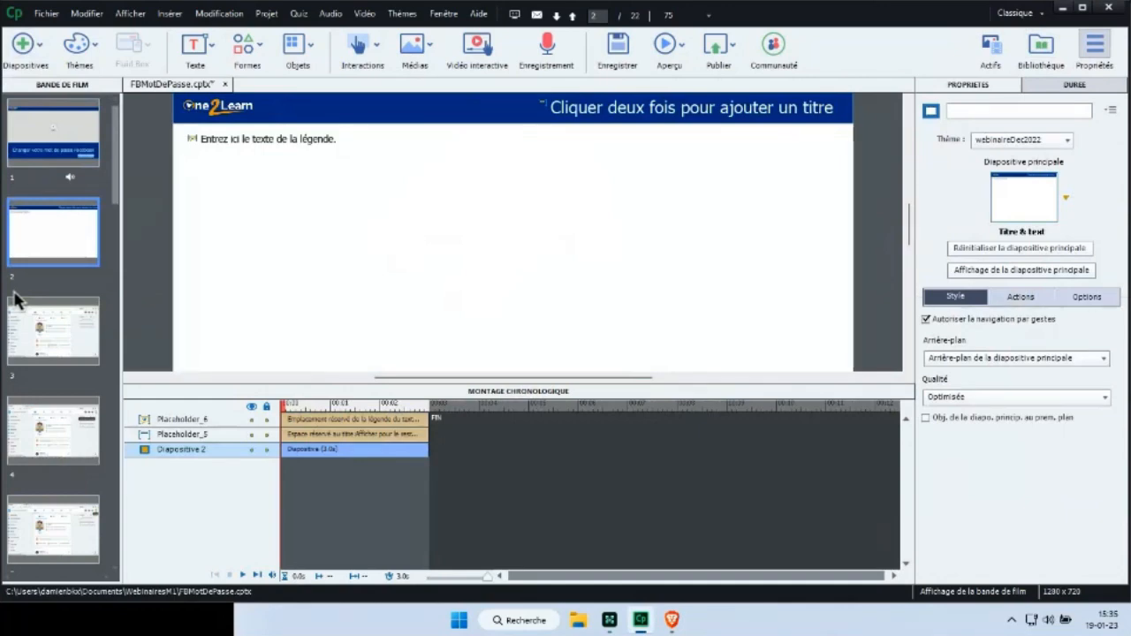
- Replace the second slide's title placeholder text with "Le mot de passe a été deviné"
click(638, 120)
double_click(638, 119)
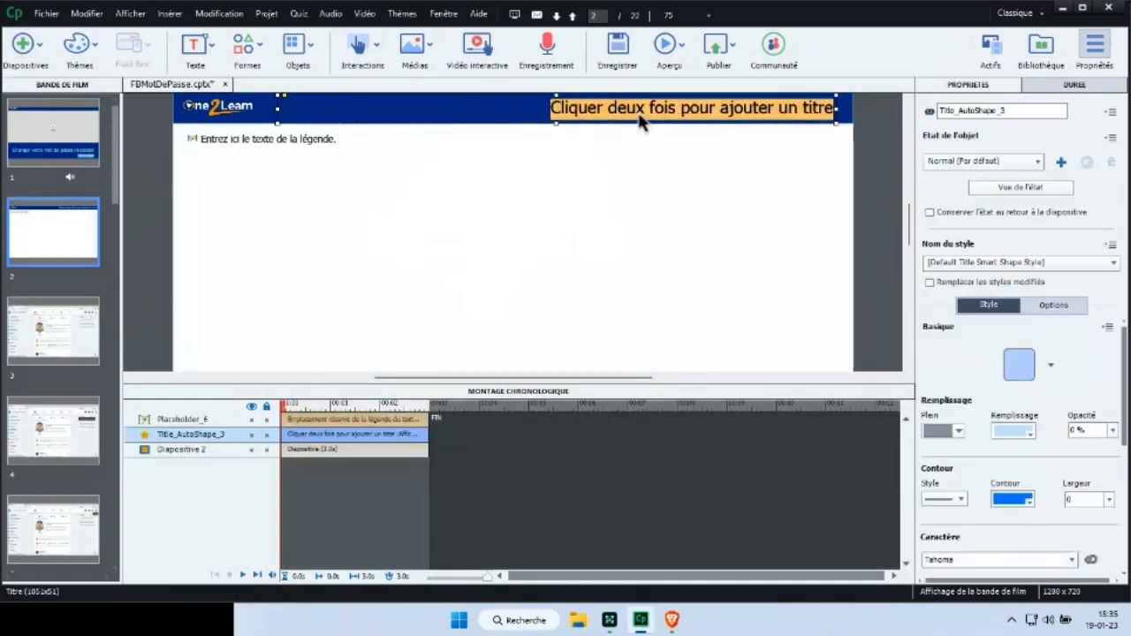
text(Le mot)
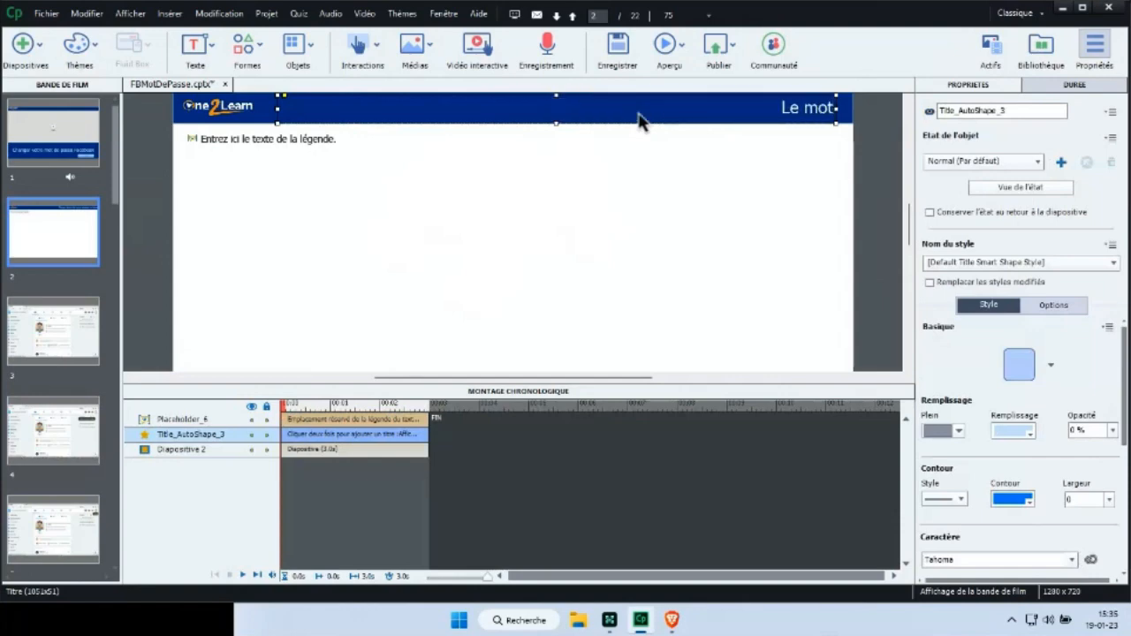
text( de passe a)
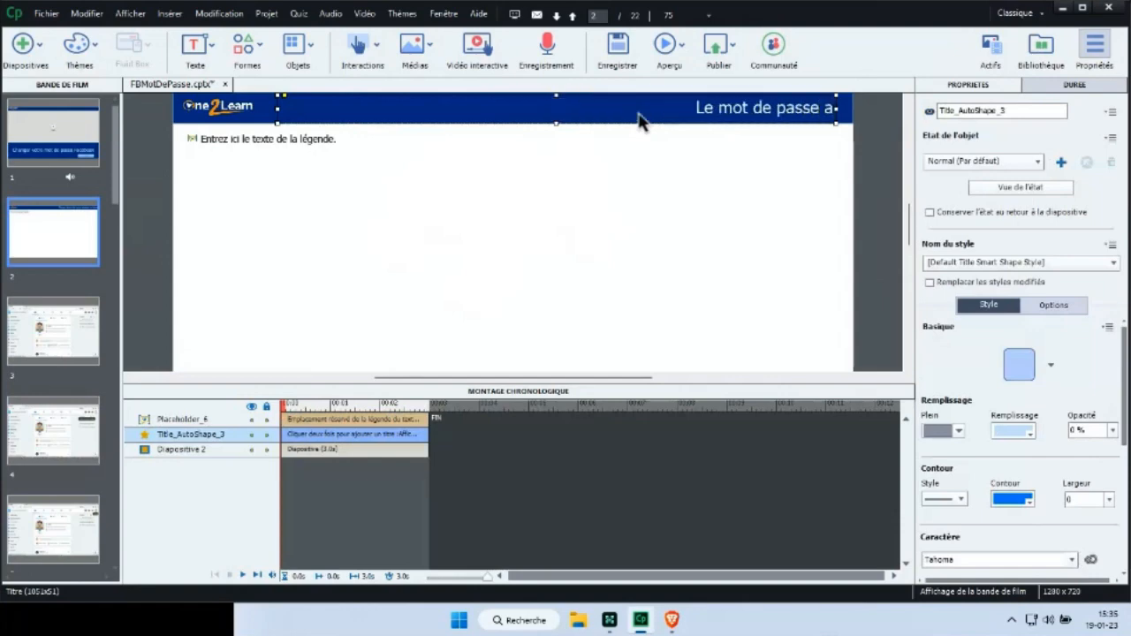
text( été deviné)
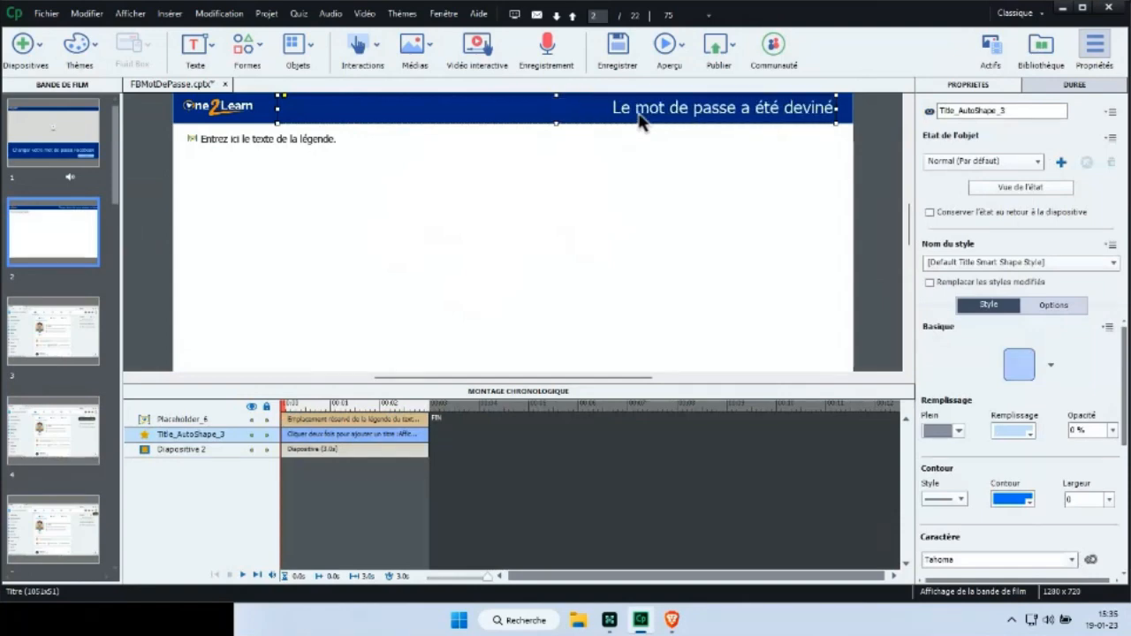
- Complete the slide 2 title so it reads "Le mot de passe a été deviné ou craqué ?"
text( ou craqué)
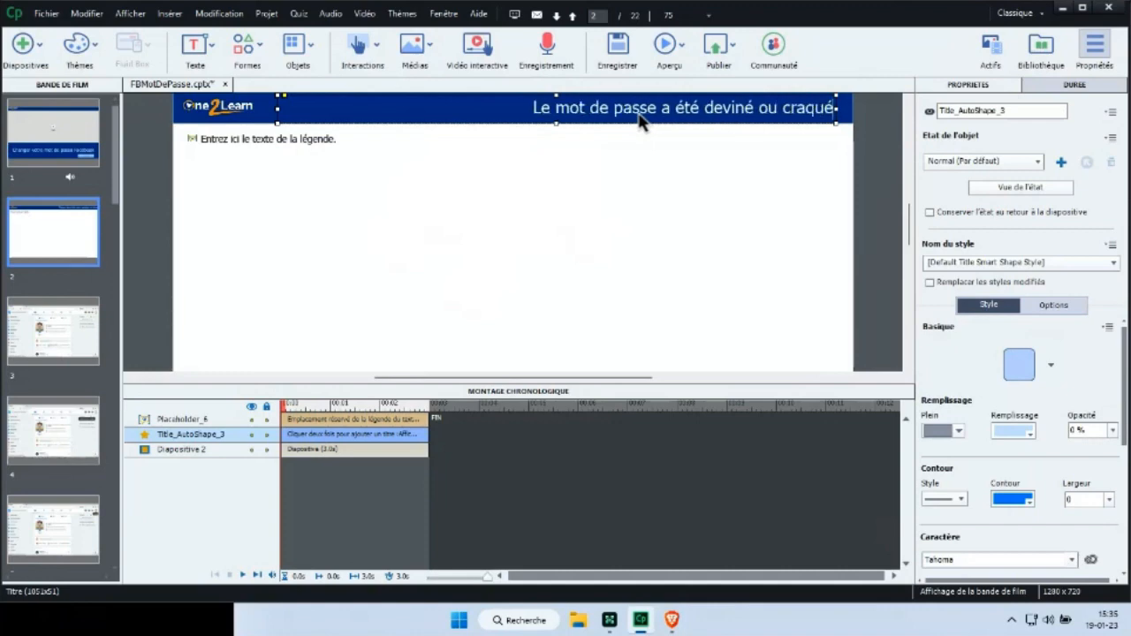
text(?)
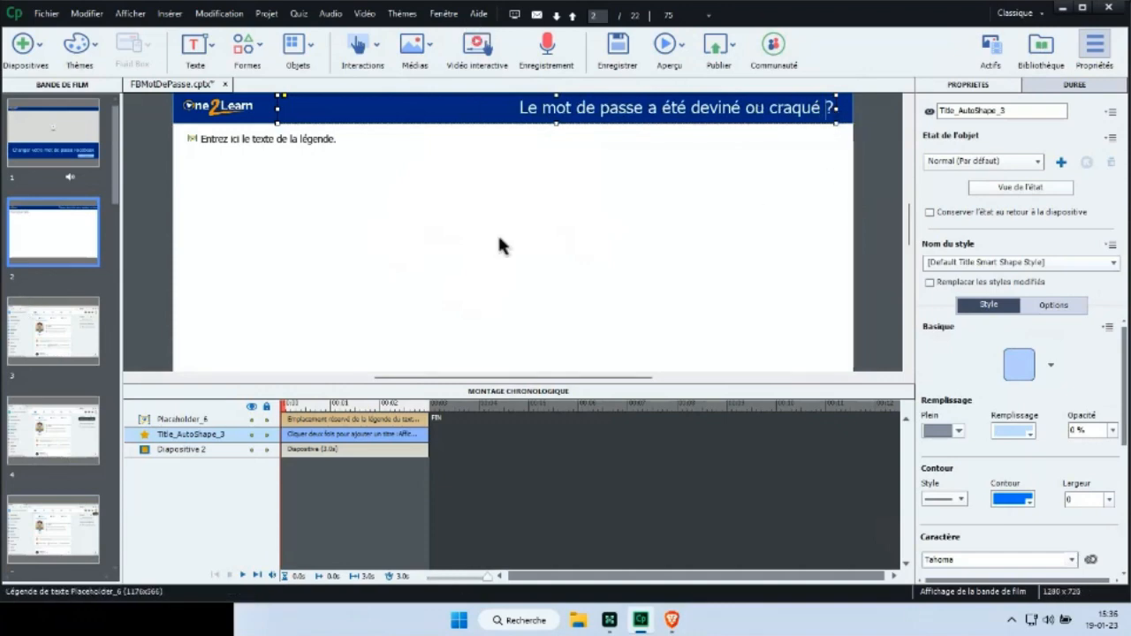
- Record a microphone narration of about 34 seconds as object audio for the slide title
click(547, 49)
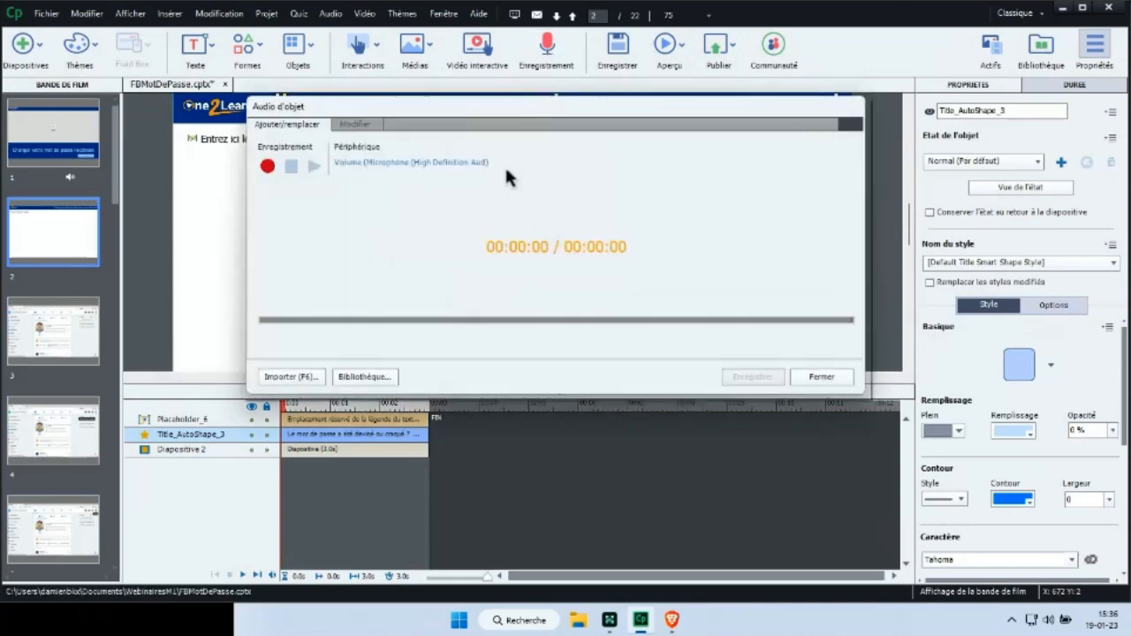
click(262, 169)
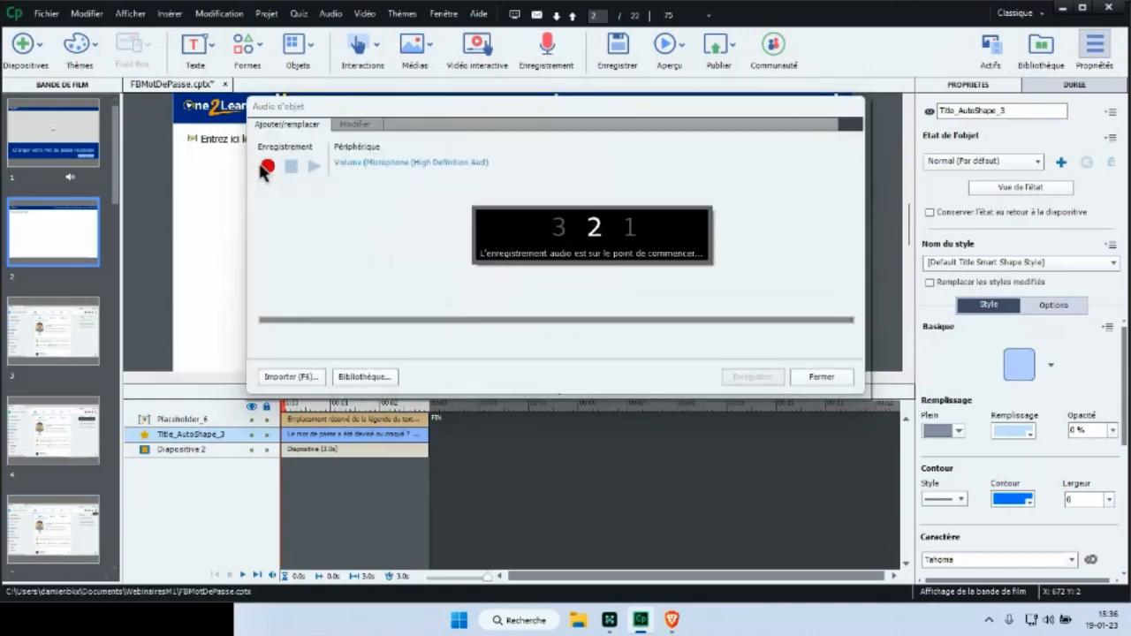
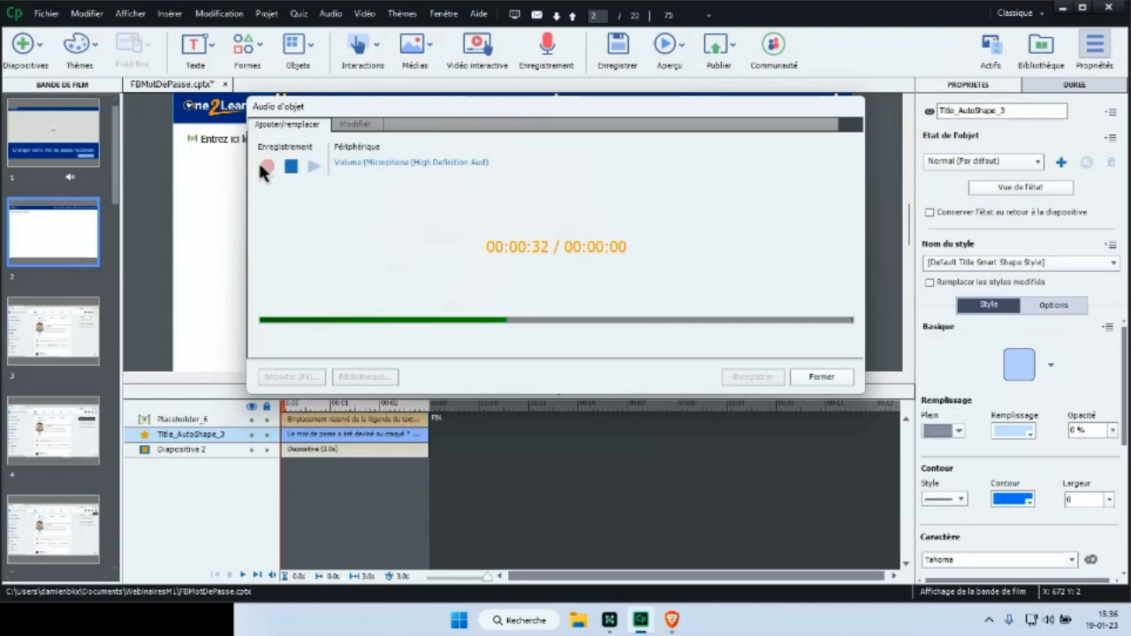
click(290, 167)
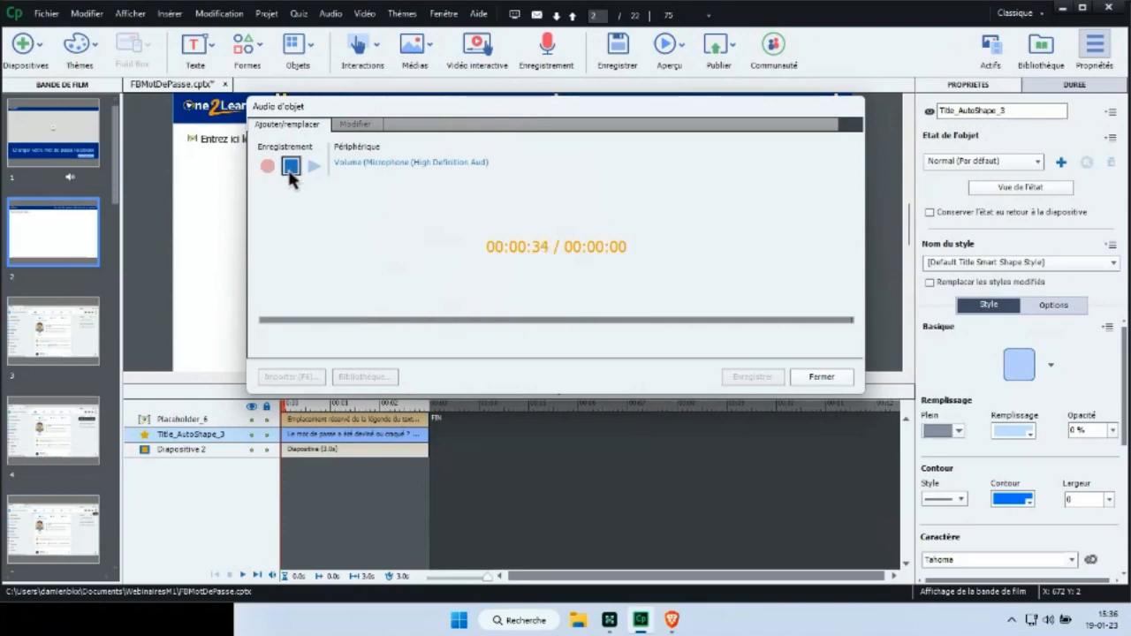
- Trim the silent sections from the beginning and end of the recorded narration's waveform
click(356, 125)
drag(511, 165, 492, 165)
drag(304, 241, 258, 226)
click(393, 166)
drag(419, 318, 727, 315)
drag(815, 259, 870, 260)
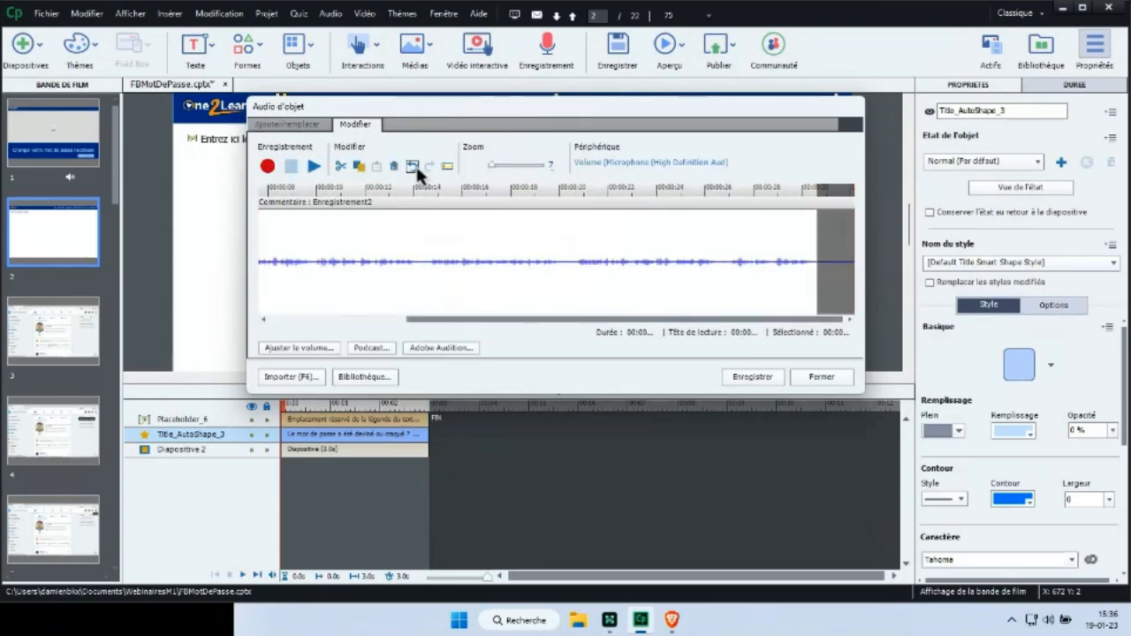
click(395, 168)
- Adjust the narration's volume with the Normaliser audio processing option
click(296, 348)
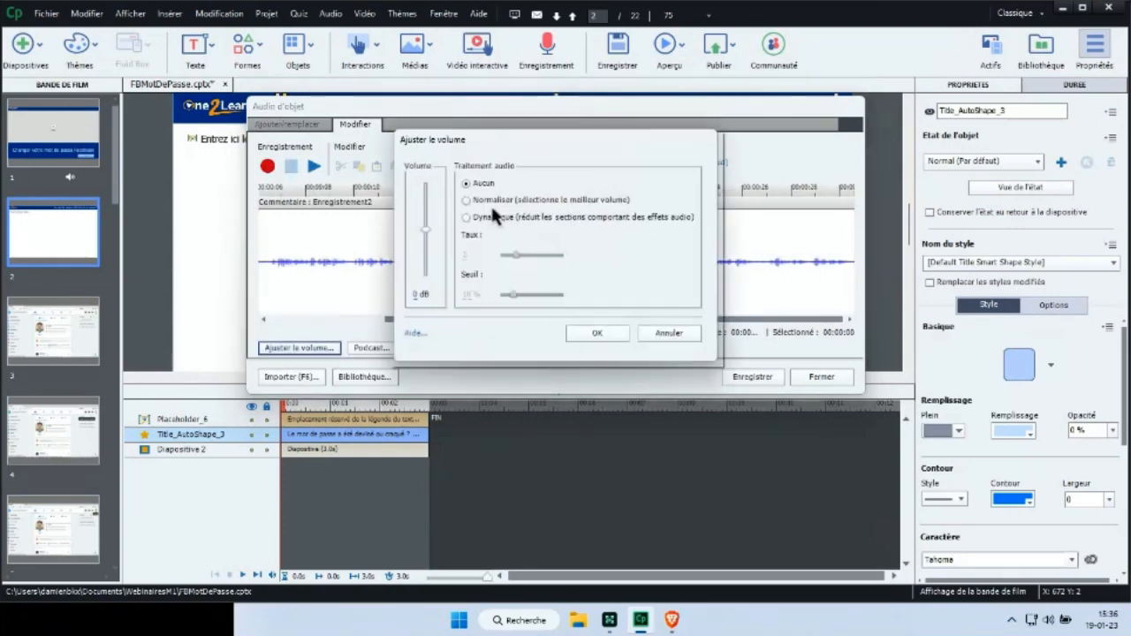
click(467, 202)
click(592, 333)
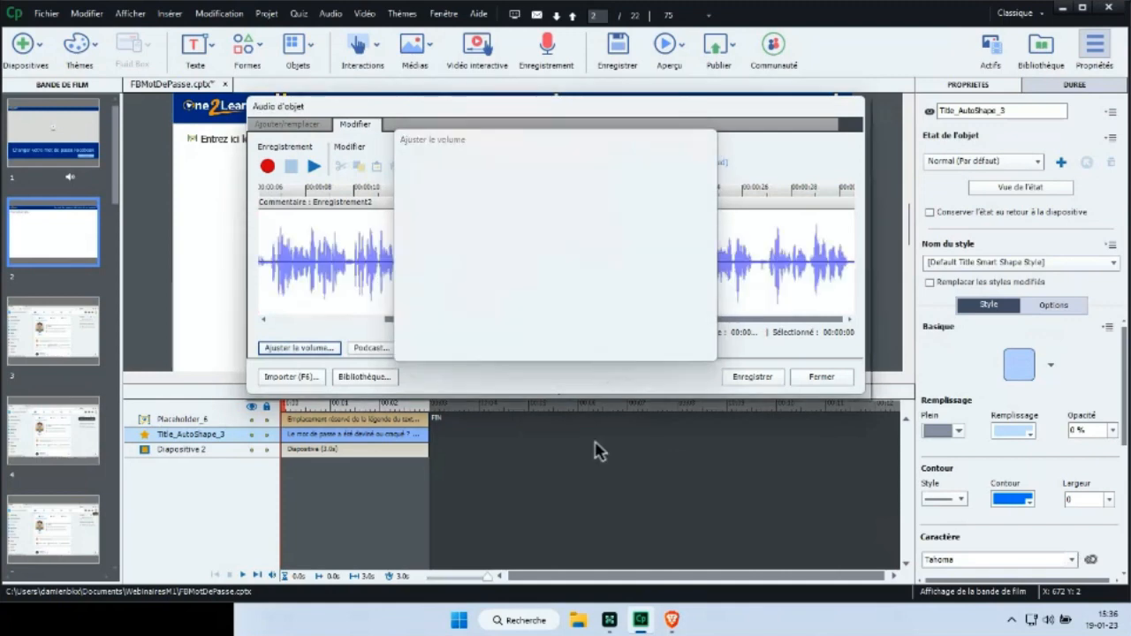
- Save the narration, accept extending the title's display time to match the audio, and close the object audio window
click(765, 380)
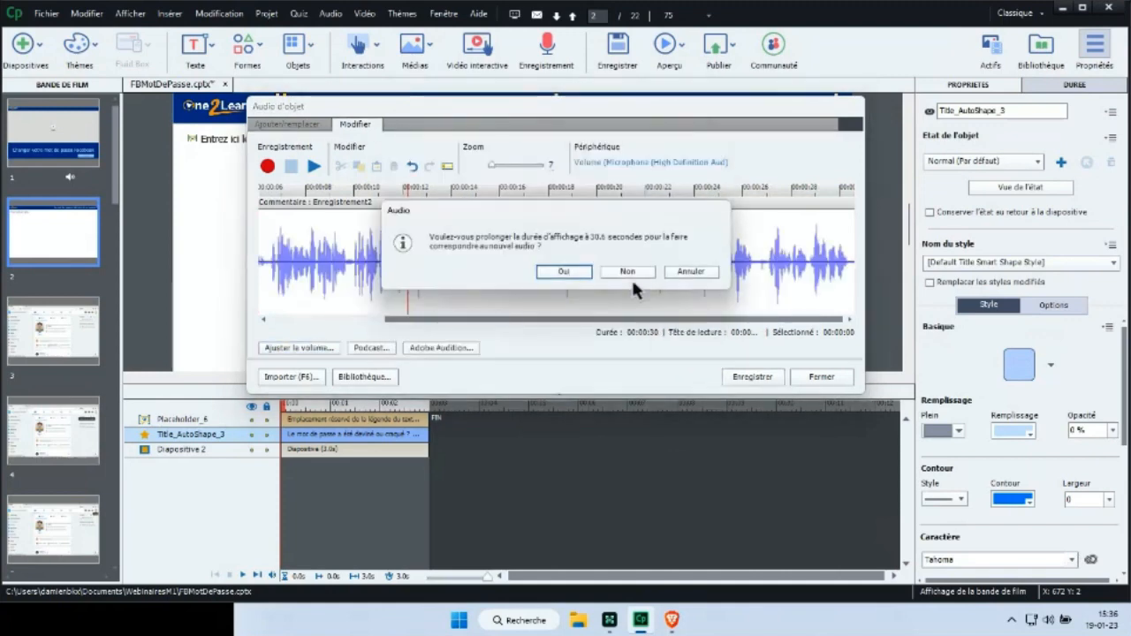
click(564, 272)
click(821, 376)
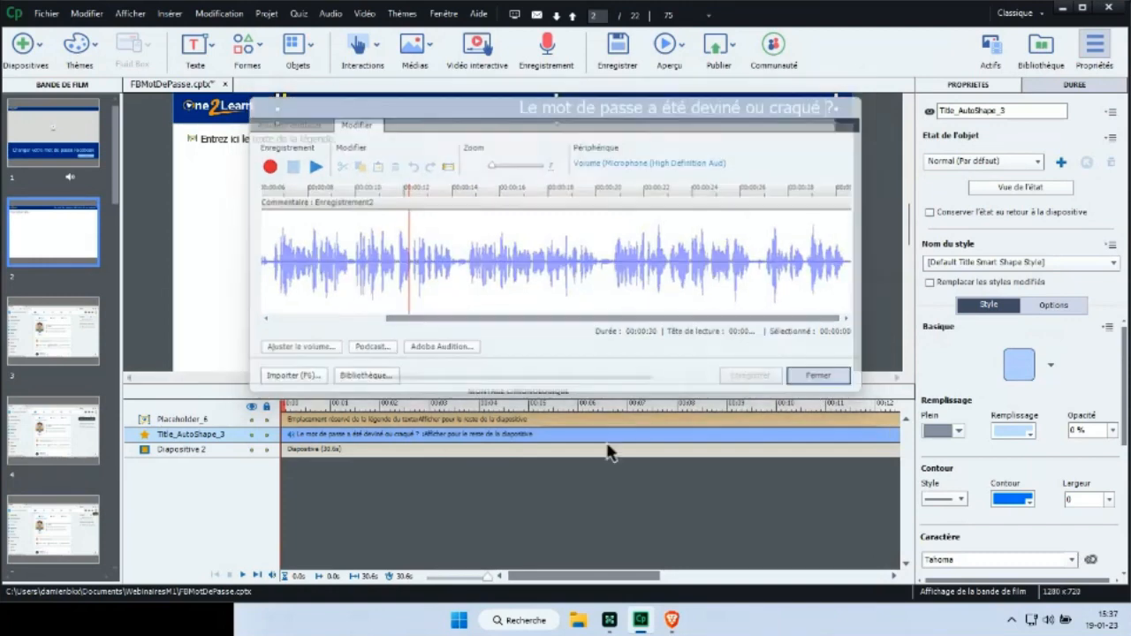
- Add the new recording from the library to slide 2 as slide audio and shift its start to 0.5 s
click(1040, 44)
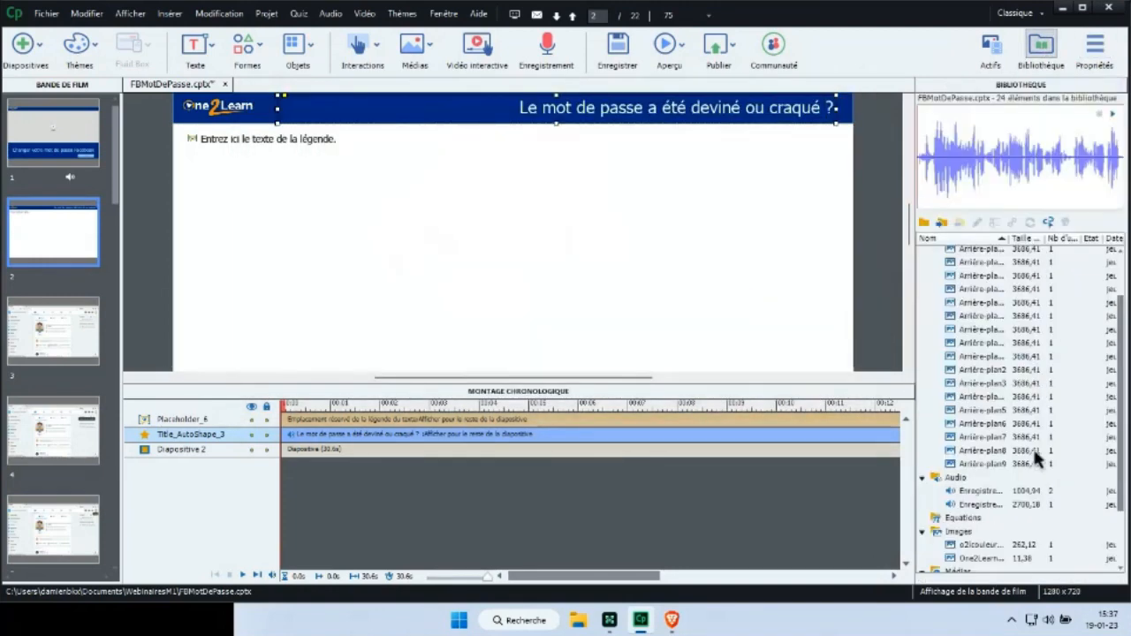
drag(989, 504, 482, 534)
drag(642, 579, 602, 578)
drag(350, 466, 375, 465)
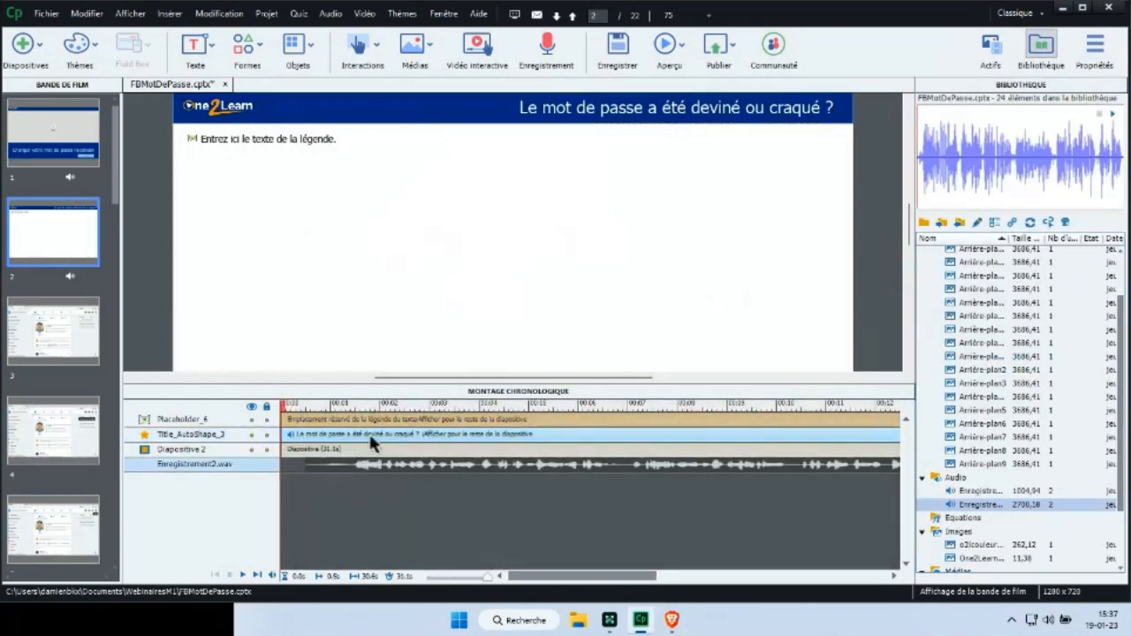
- Replace the caption placeholder on slide 2 with the text "Les pirates ont accès à vos données personnelles"
click(290, 168)
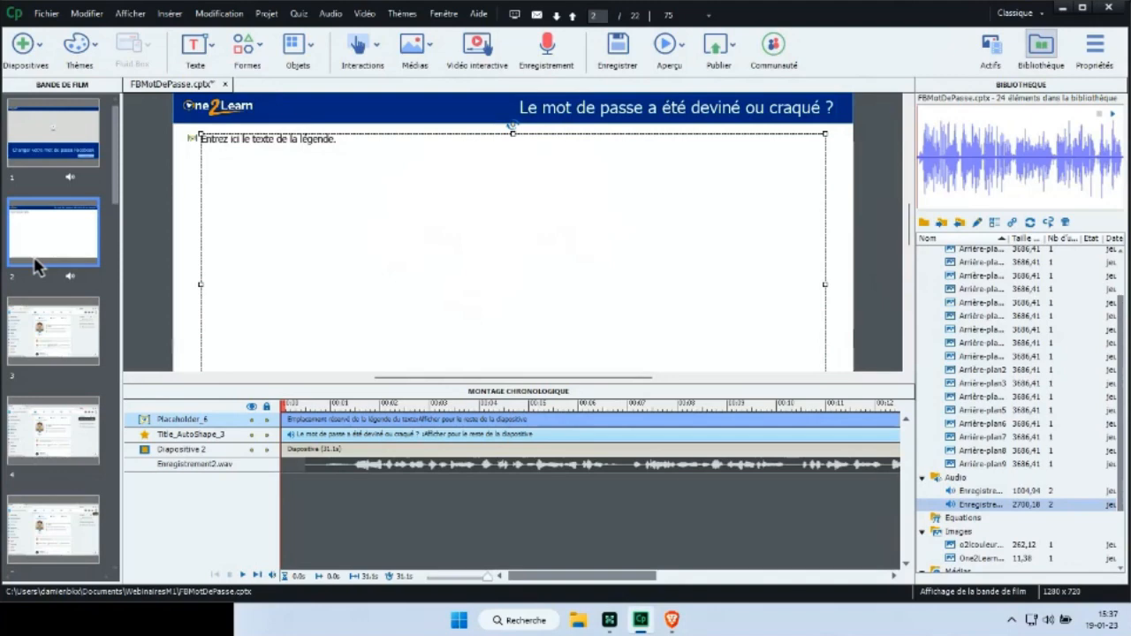
double_click(244, 146)
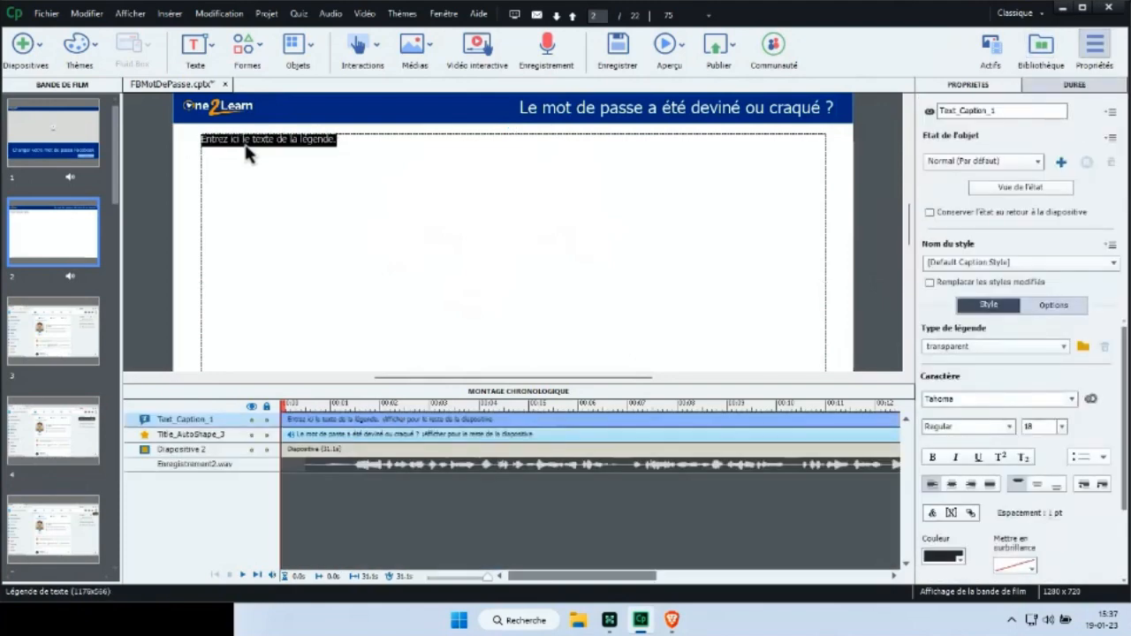
text(Le)
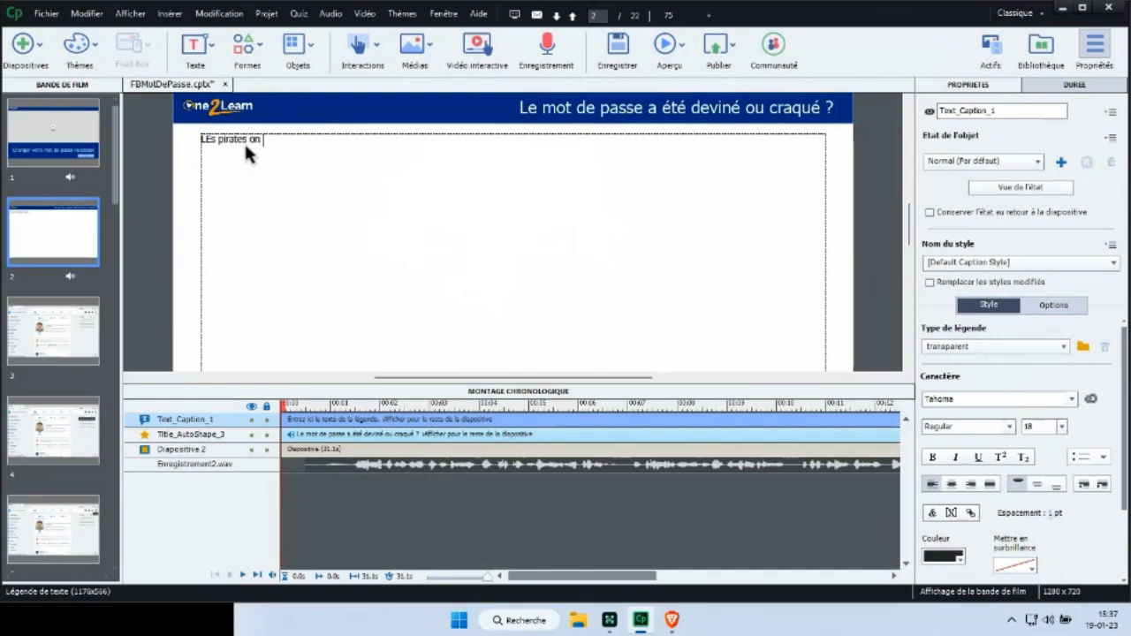
text(s pirates ont accès à vos données personnelles)
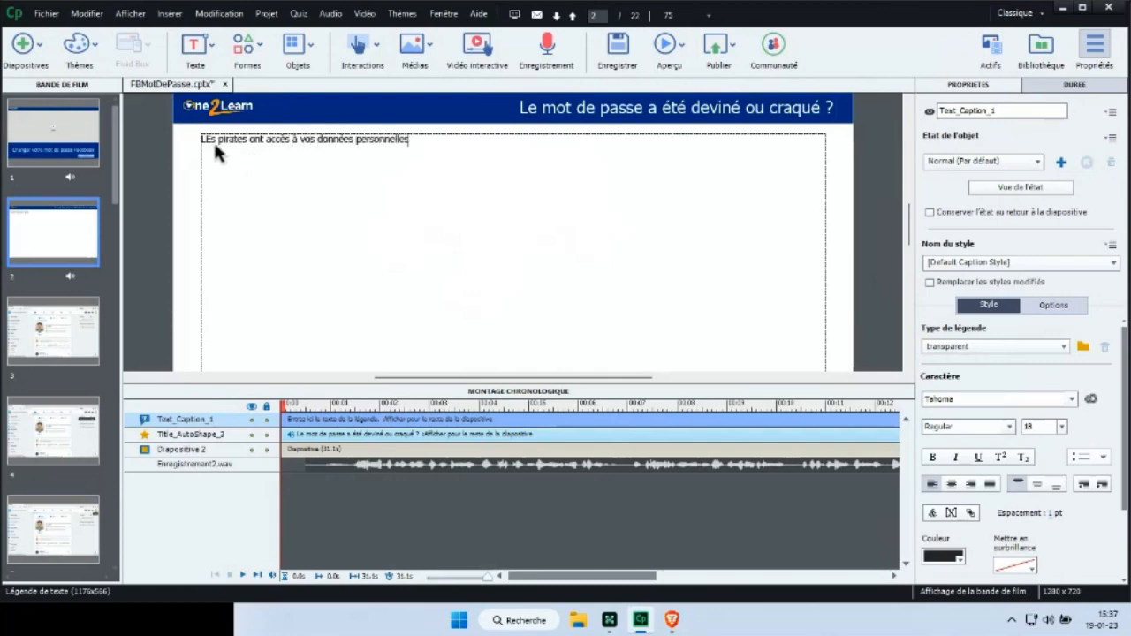
click(212, 139)
key(BackSpace)
text(e)
click(198, 210)
- Set the caption's font size to 36 and reduce its height to about 73 pixels to fit one line
click(366, 216)
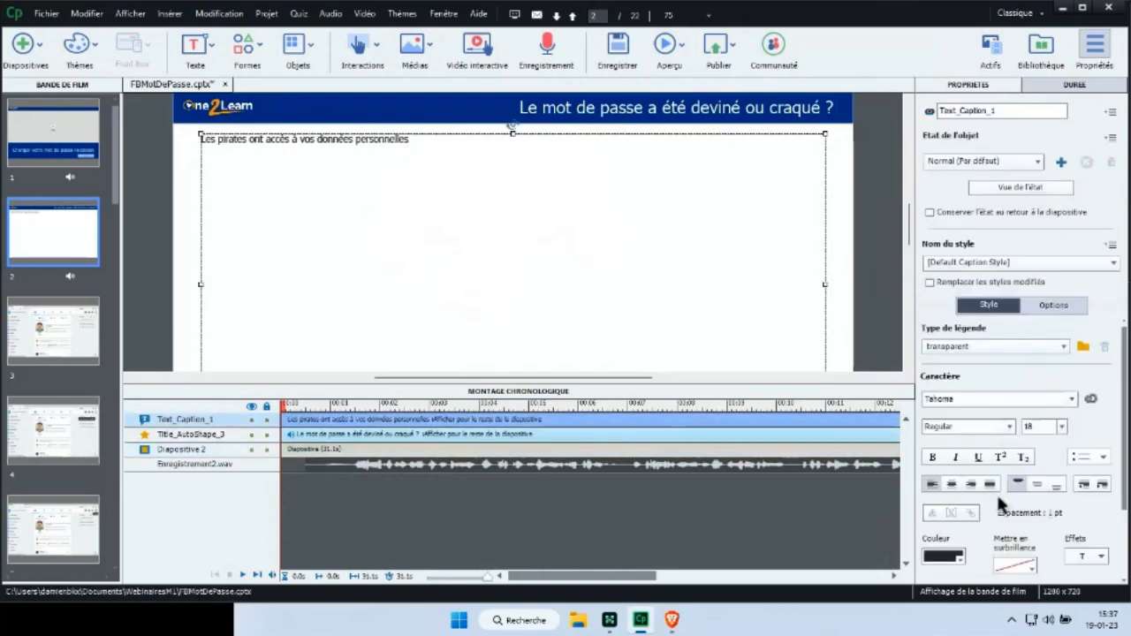
click(1061, 427)
click(1076, 378)
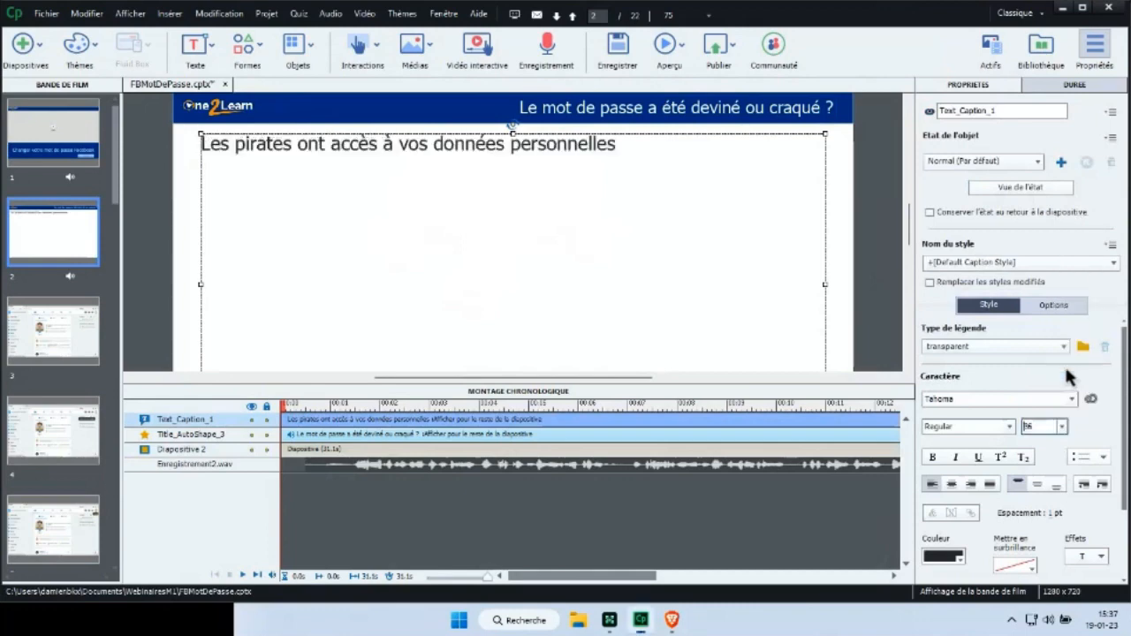
scroll(519, 344, down, 1)
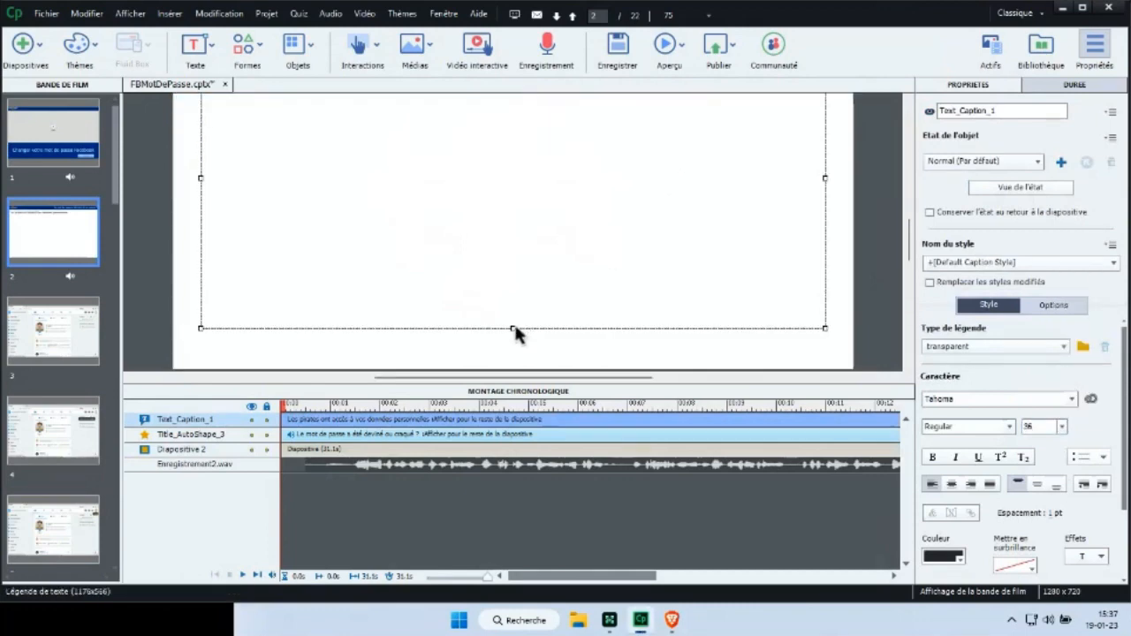
drag(514, 329, 515, 122)
scroll(482, 303, up, 2)
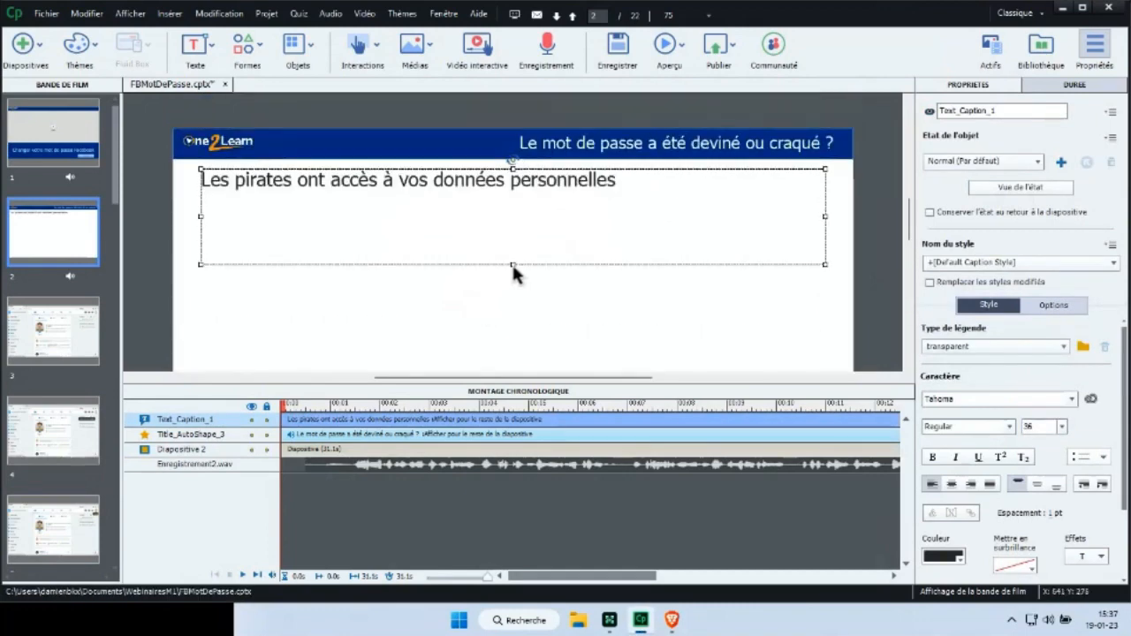
drag(513, 265, 515, 206)
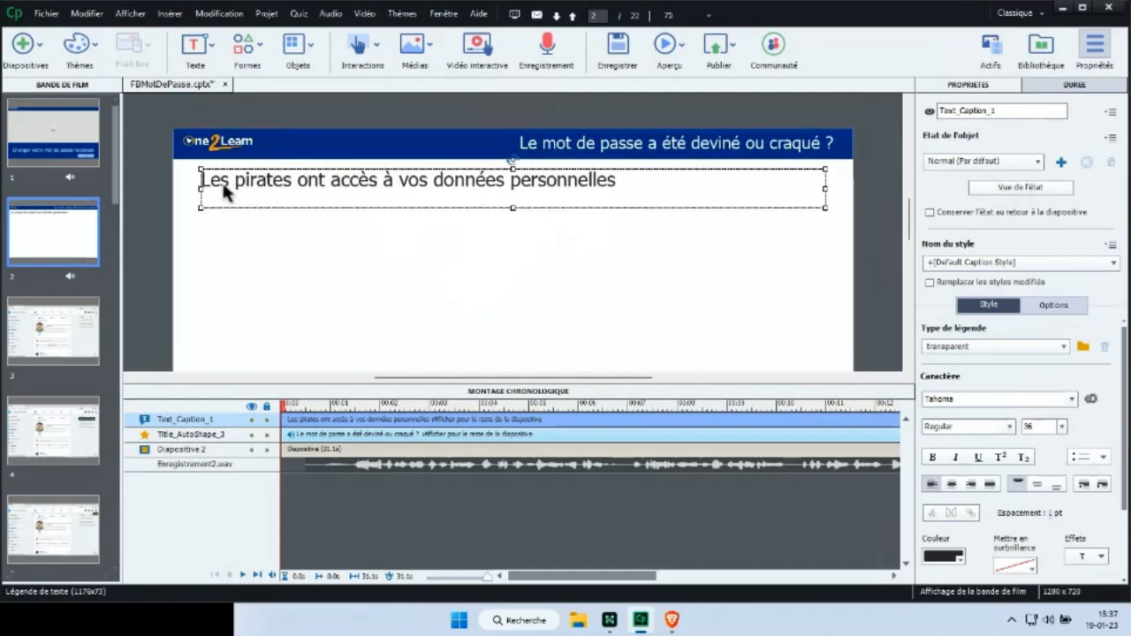
- Insert the arrow prefix "=> " at the start of the caption text
double_click(203, 185)
text(-)
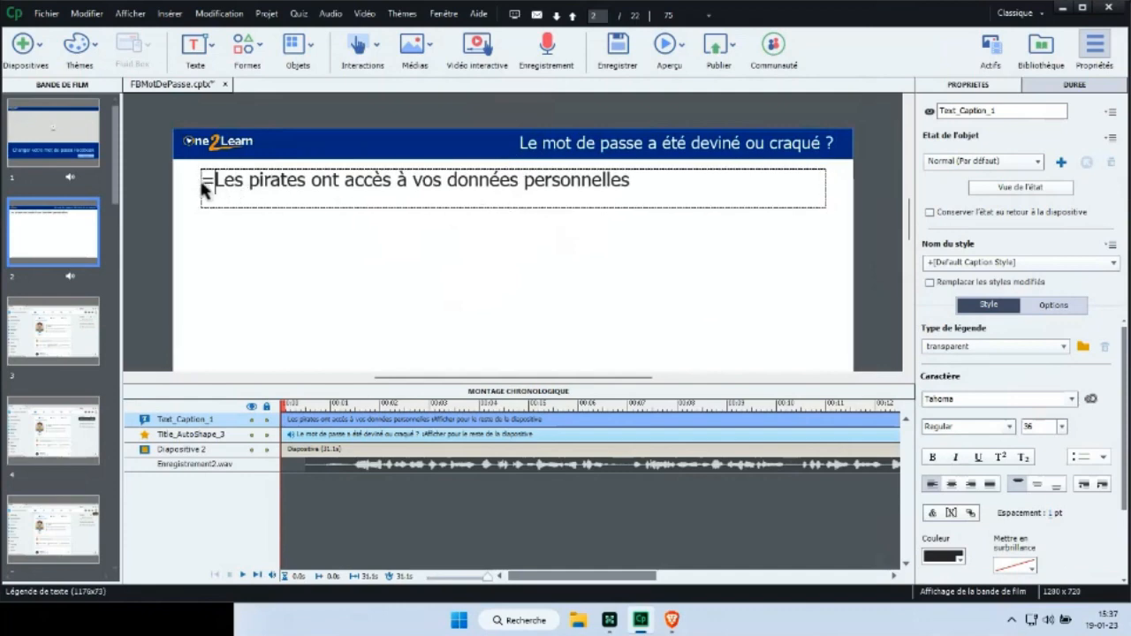
text(>)
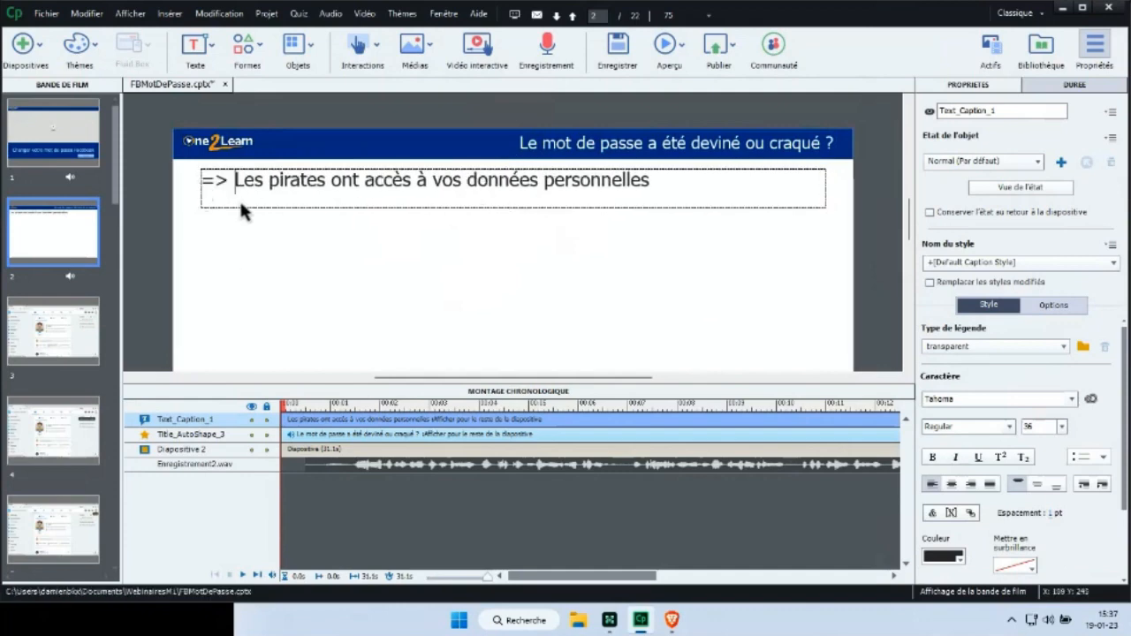
click(239, 199)
- Duplicate the caption and place the copy directly below the original, aligned with its left edge
click(240, 202)
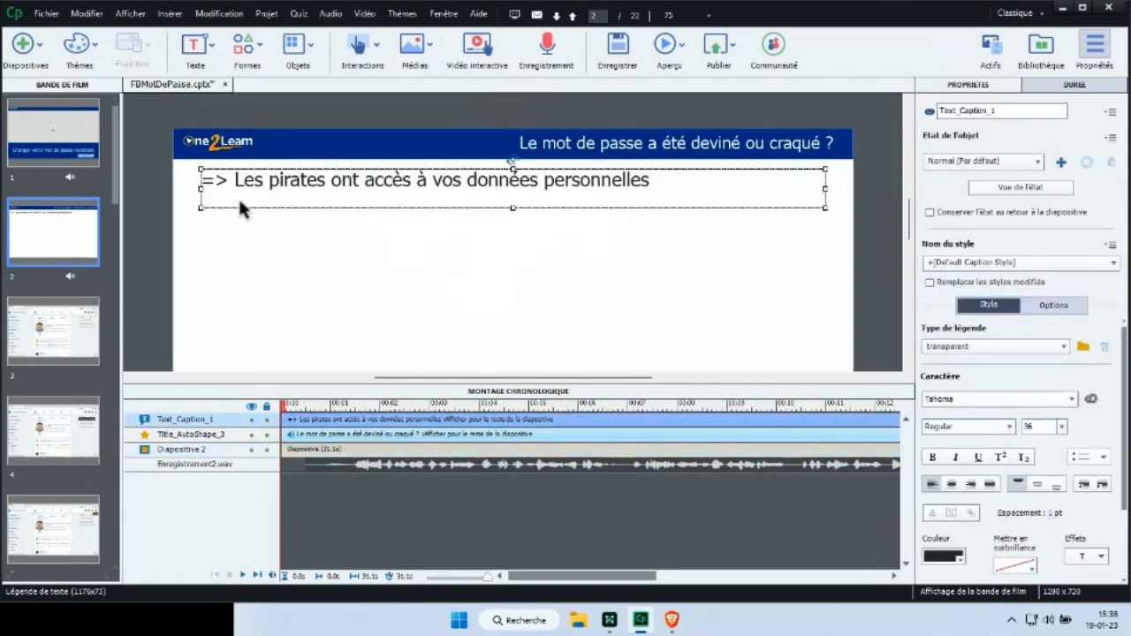
key(ctrl+d)
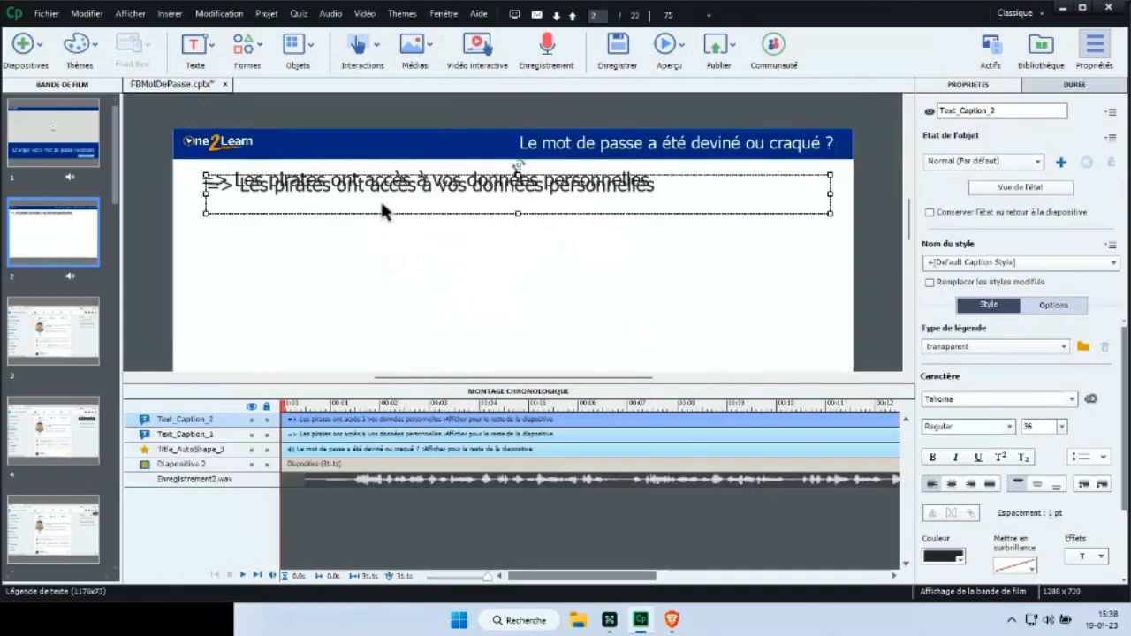
drag(371, 219, 372, 228)
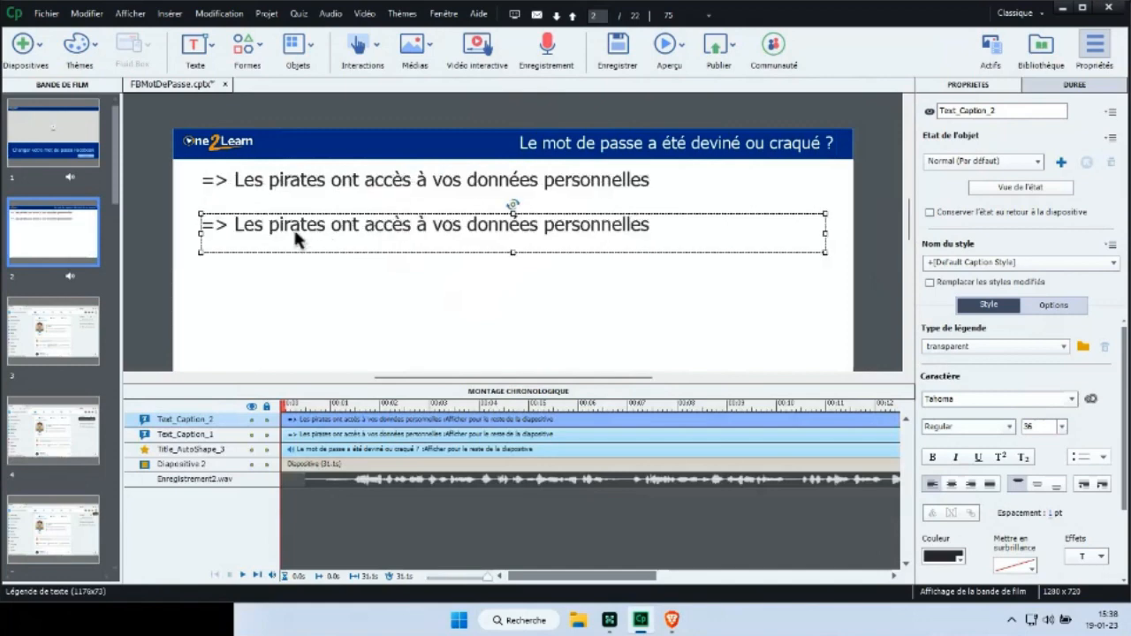
- Replace the duplicate's text after the arrow with "Les pirates peuvent aimer, poster et commenter en votre nom"
double_click(291, 229)
drag(235, 229, 638, 234)
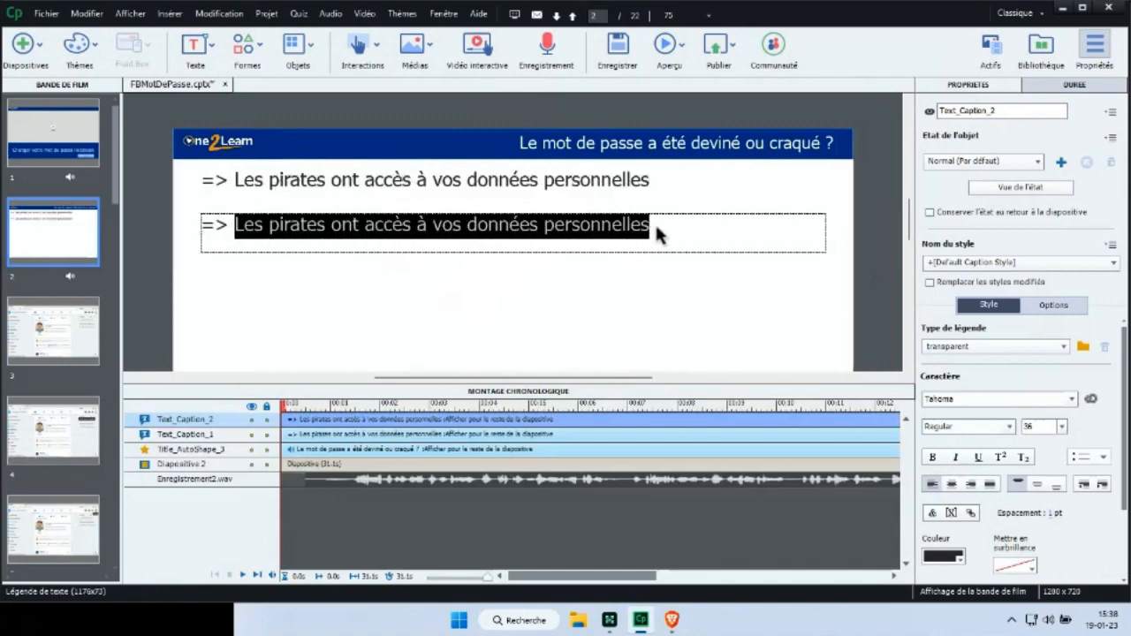
text(Les pir)
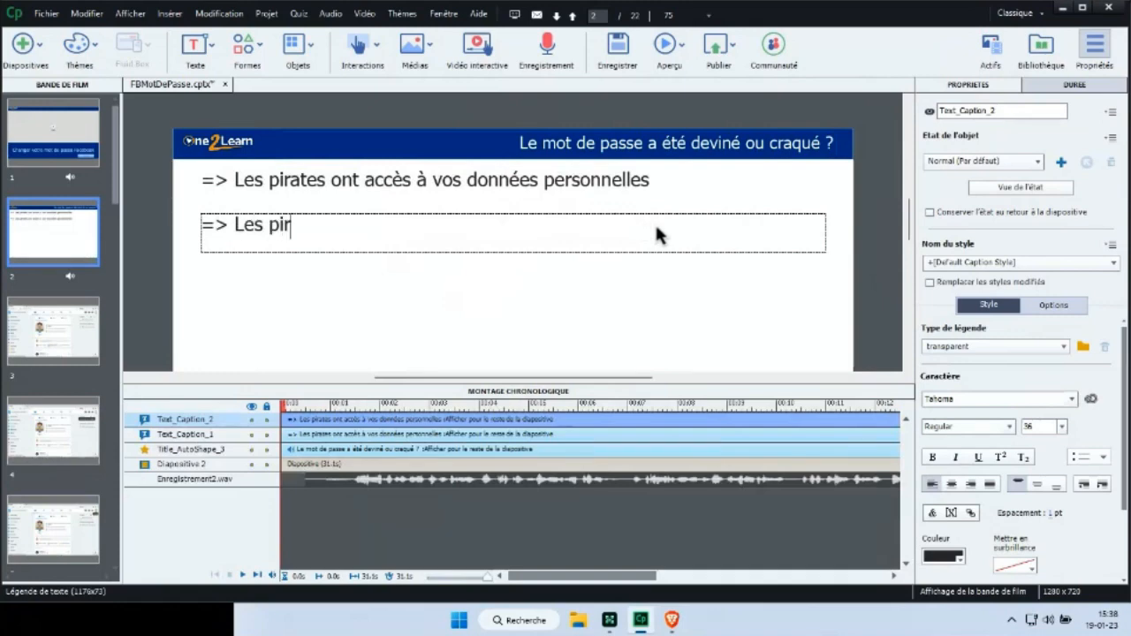
text(ates peuvent aimer)
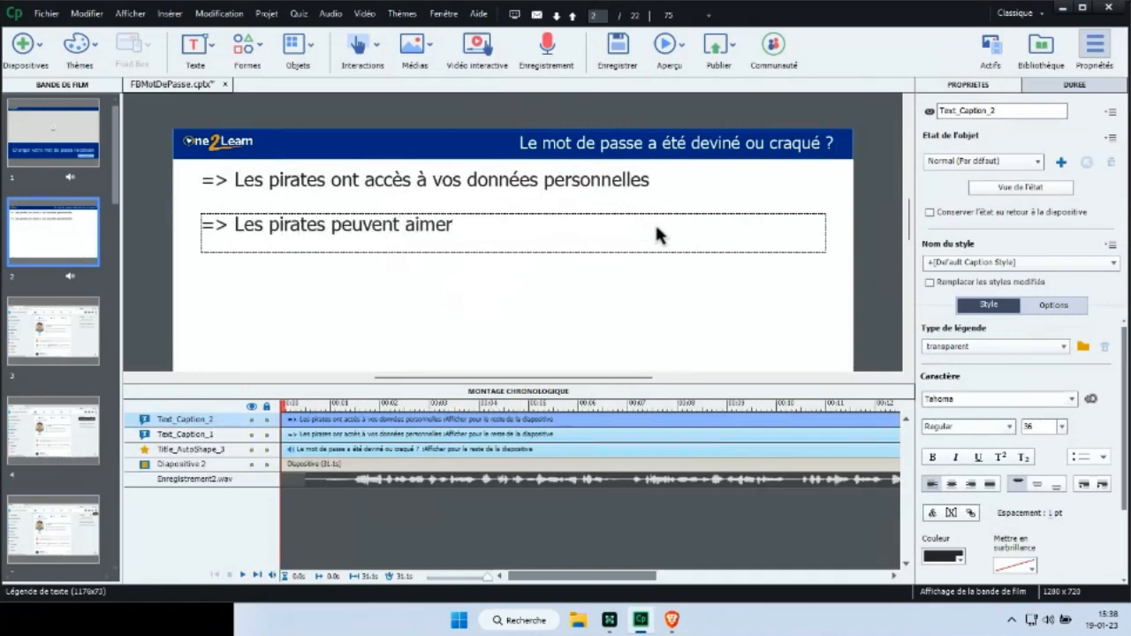
text(, poster et commenter )
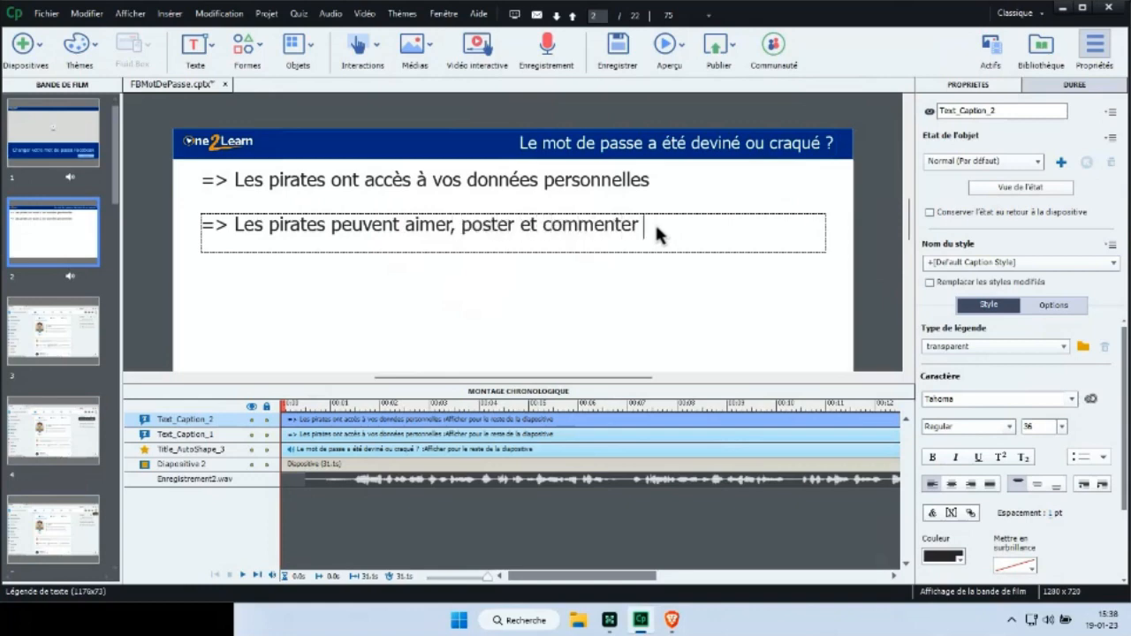
text(en votre nom)
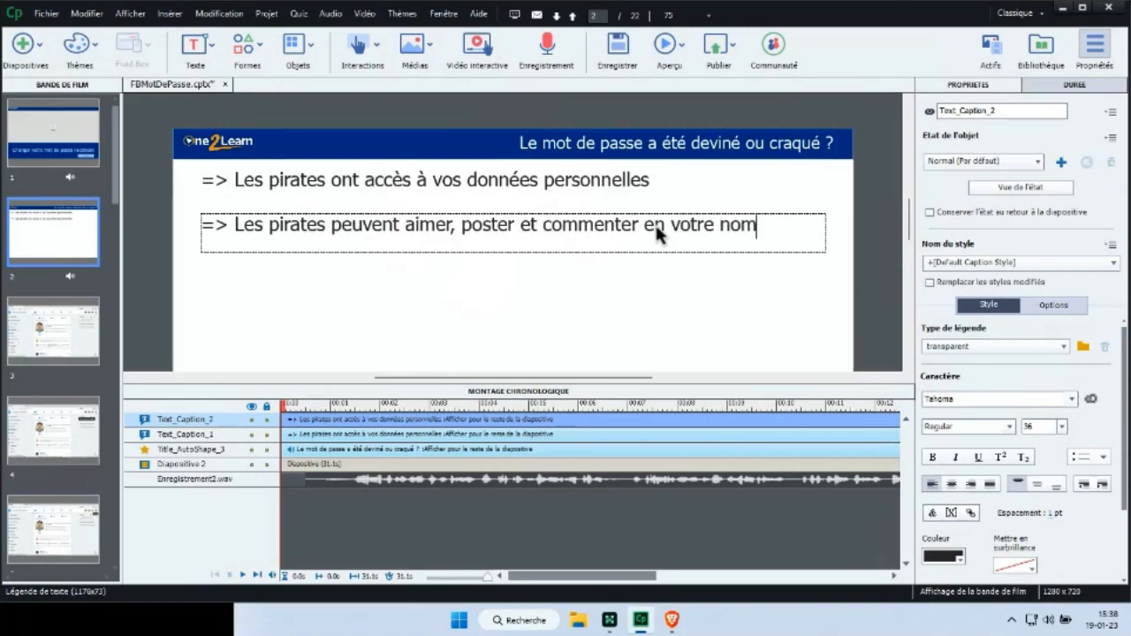
click(491, 326)
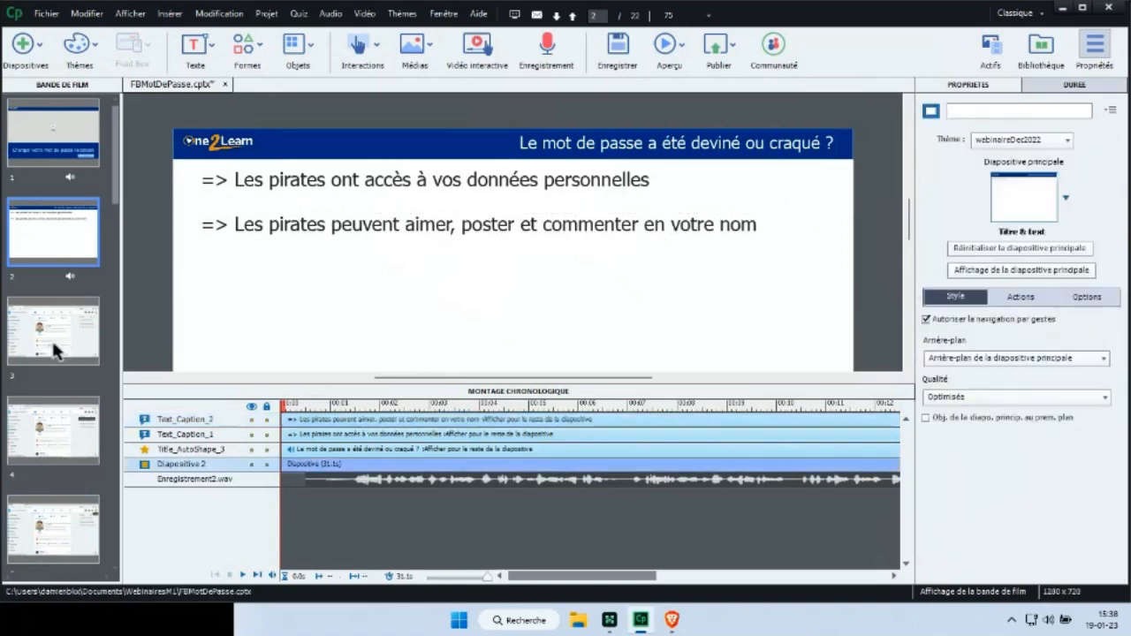
- Add a text caption to the slide reading "Utilisez des mots de passe forts et changer-les régulièrement"
scroll(322, 249, down, 1)
click(326, 206)
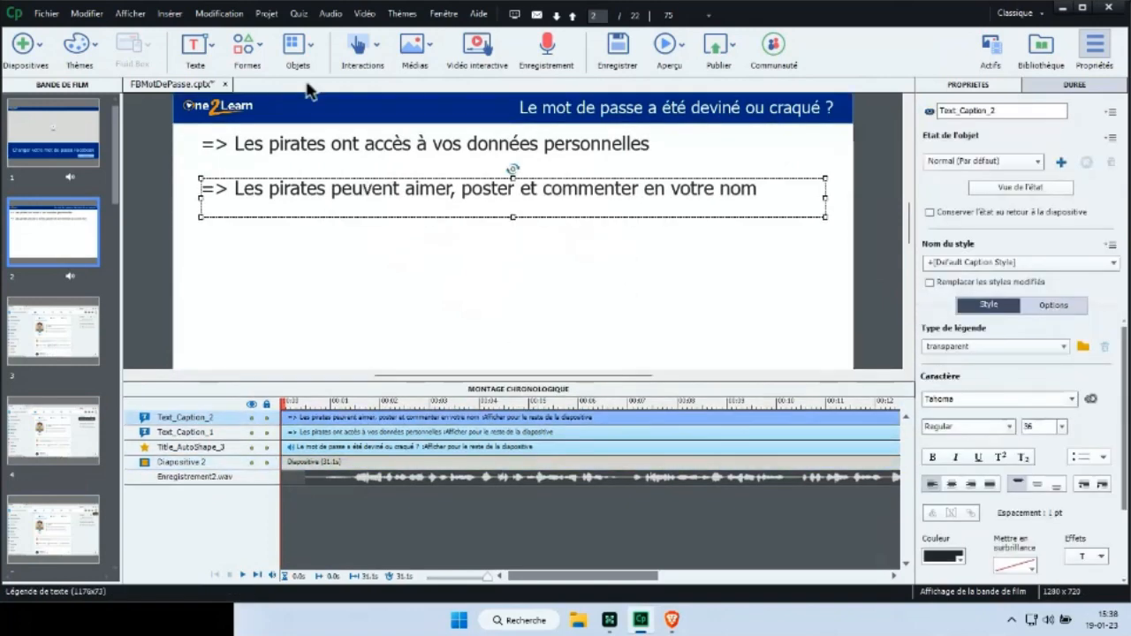
click(251, 56)
click(202, 53)
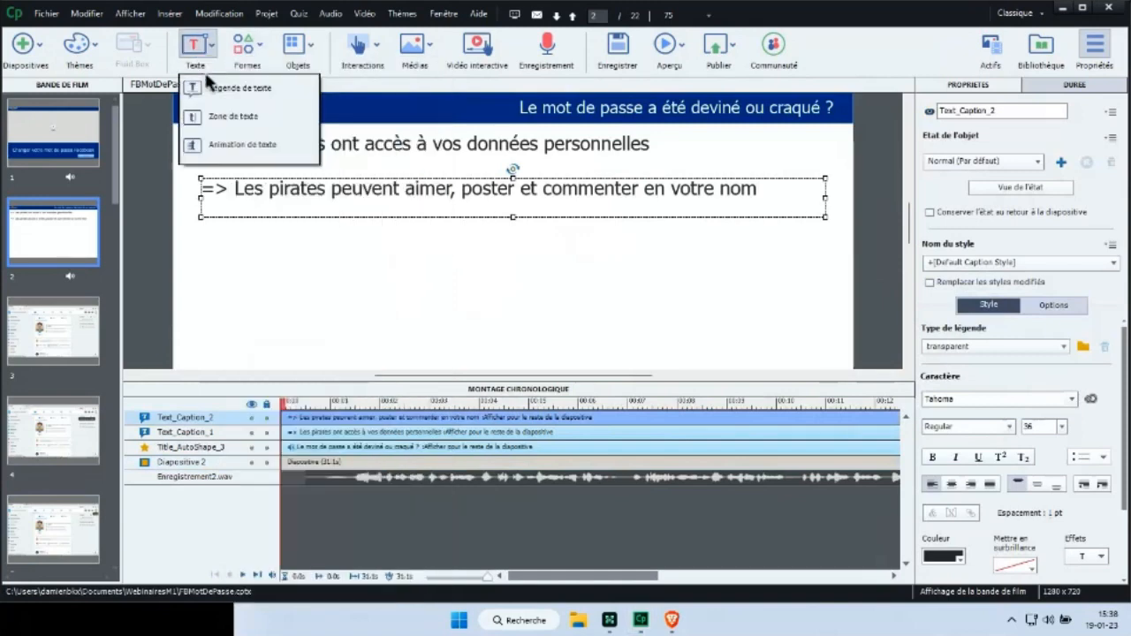
click(232, 90)
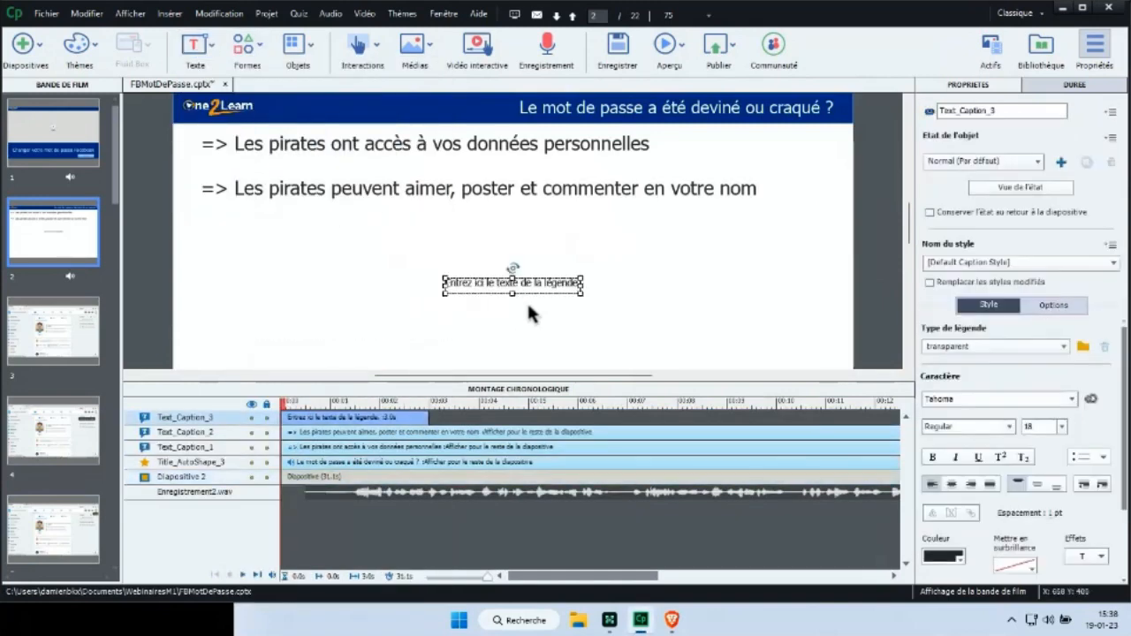
double_click(523, 293)
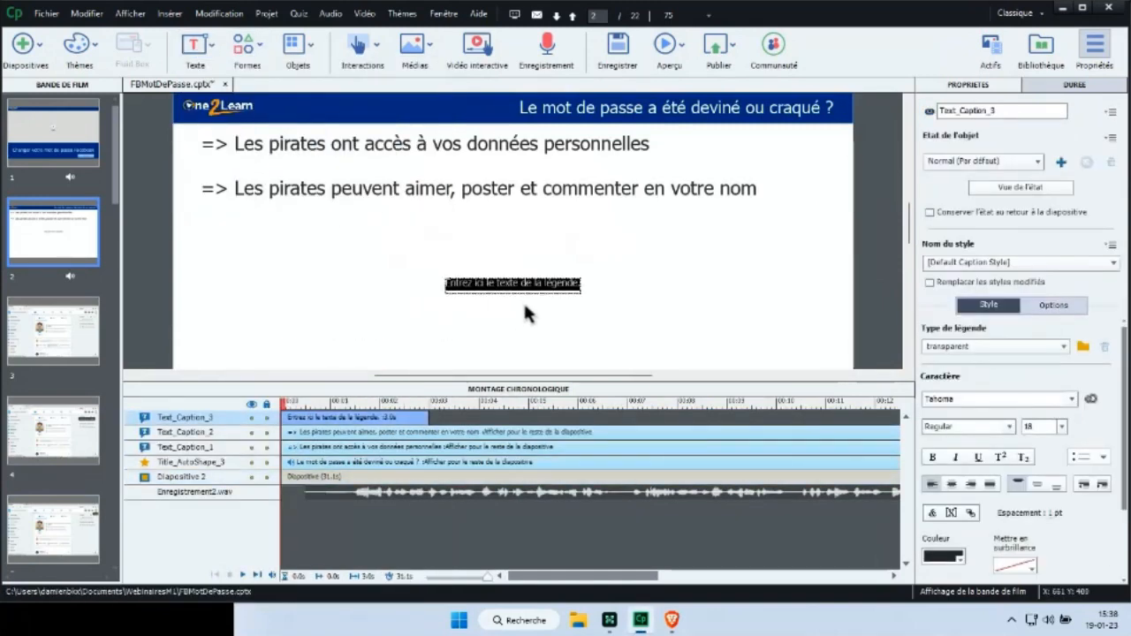
text(Utili)
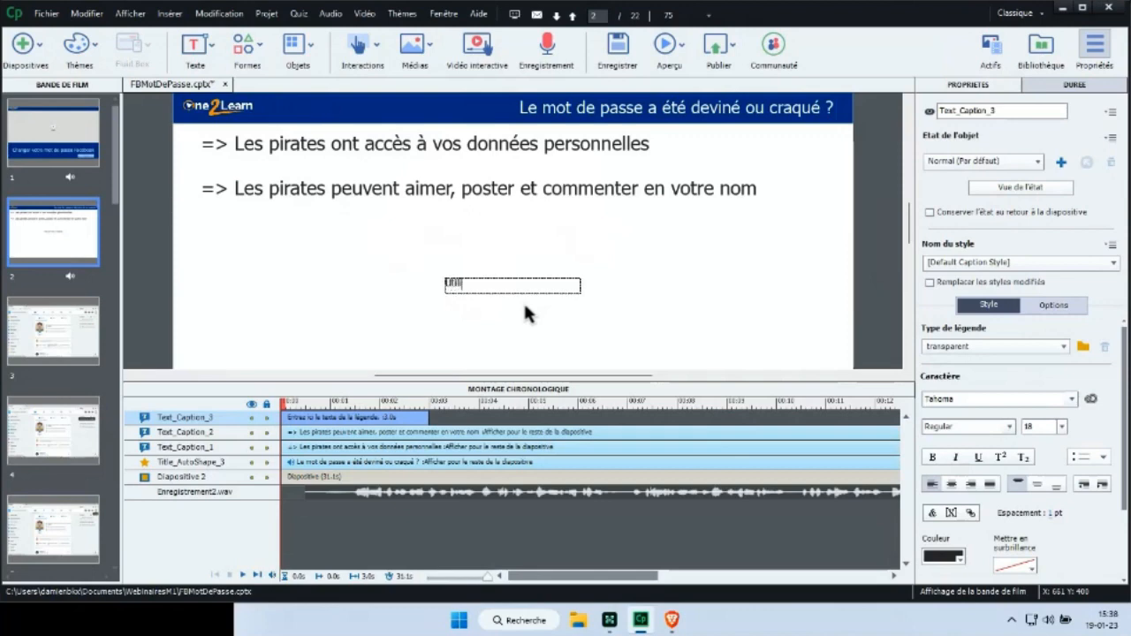
text(sez des mots de passe forts)
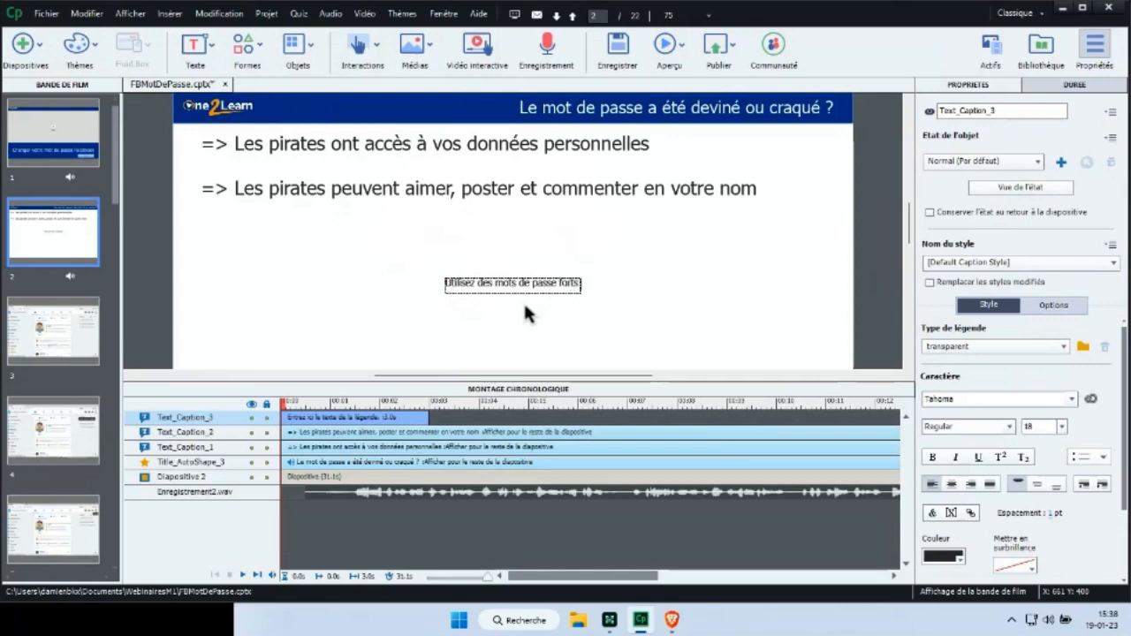
key(Return)
text(et changez-les ré)
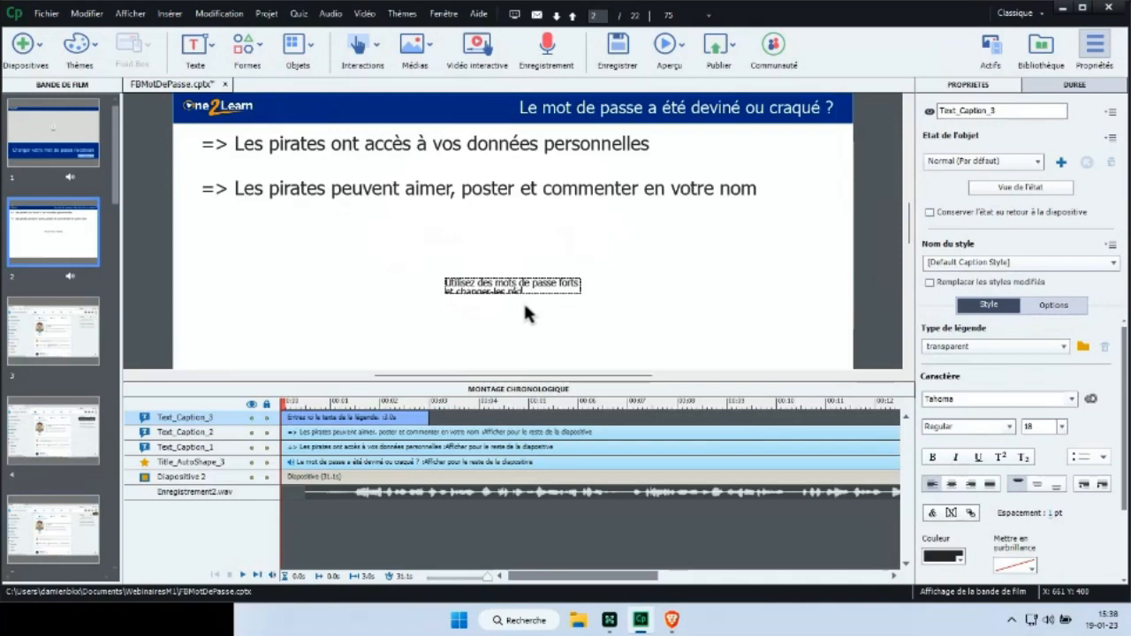
text(gulièrement)
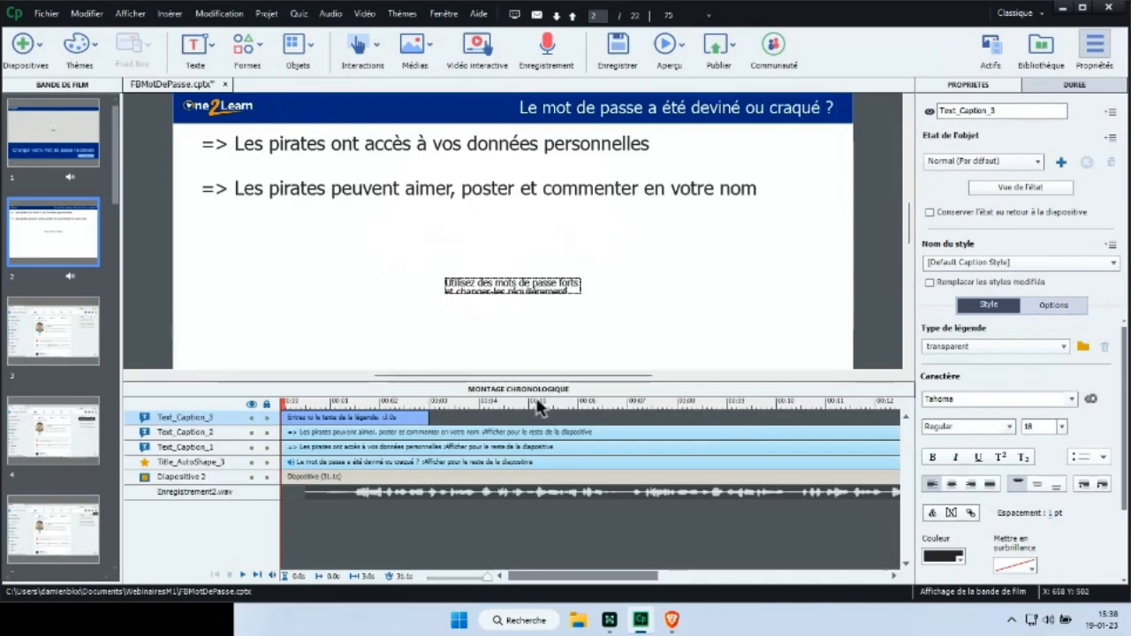
- Set the font size of the strong-password advice caption to 36
drag(559, 388, 554, 466)
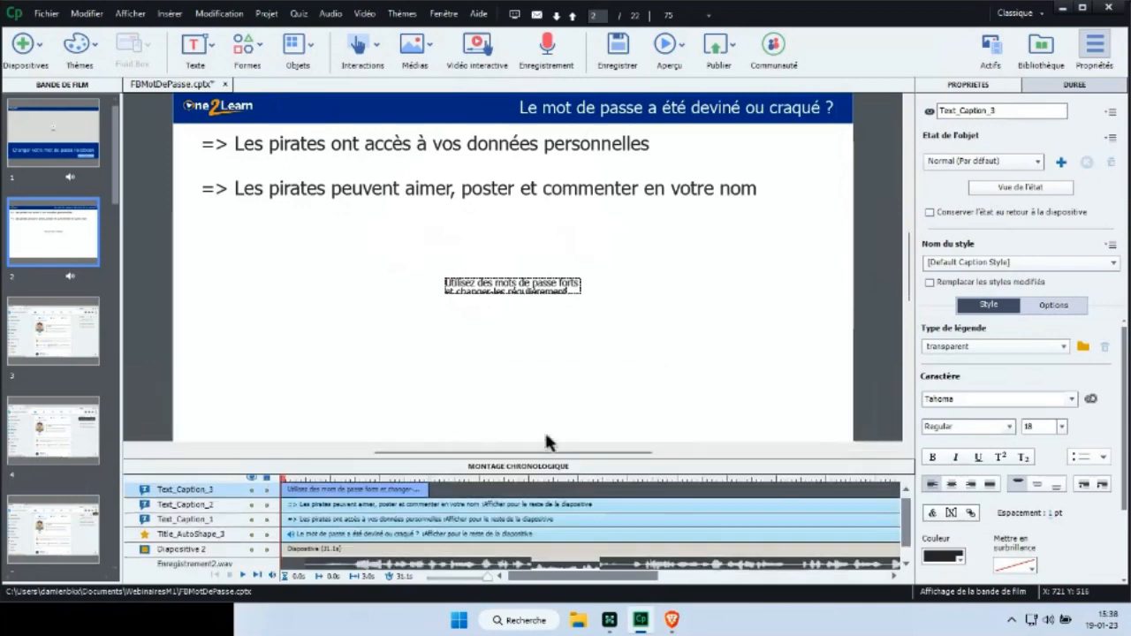
click(790, 366)
click(545, 287)
click(1061, 427)
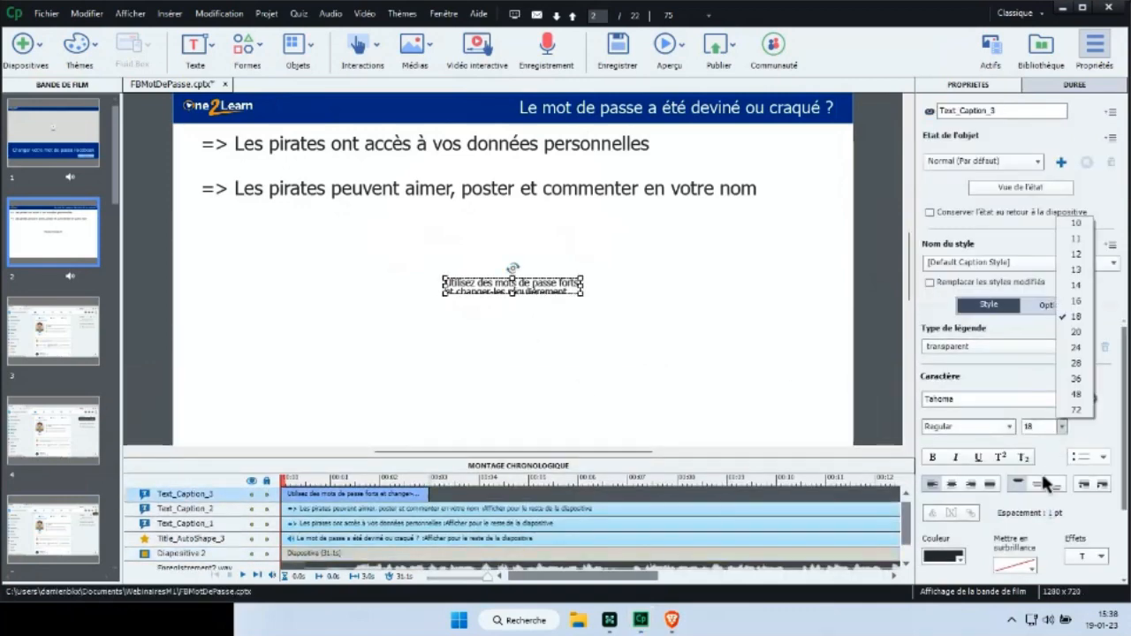
click(1075, 379)
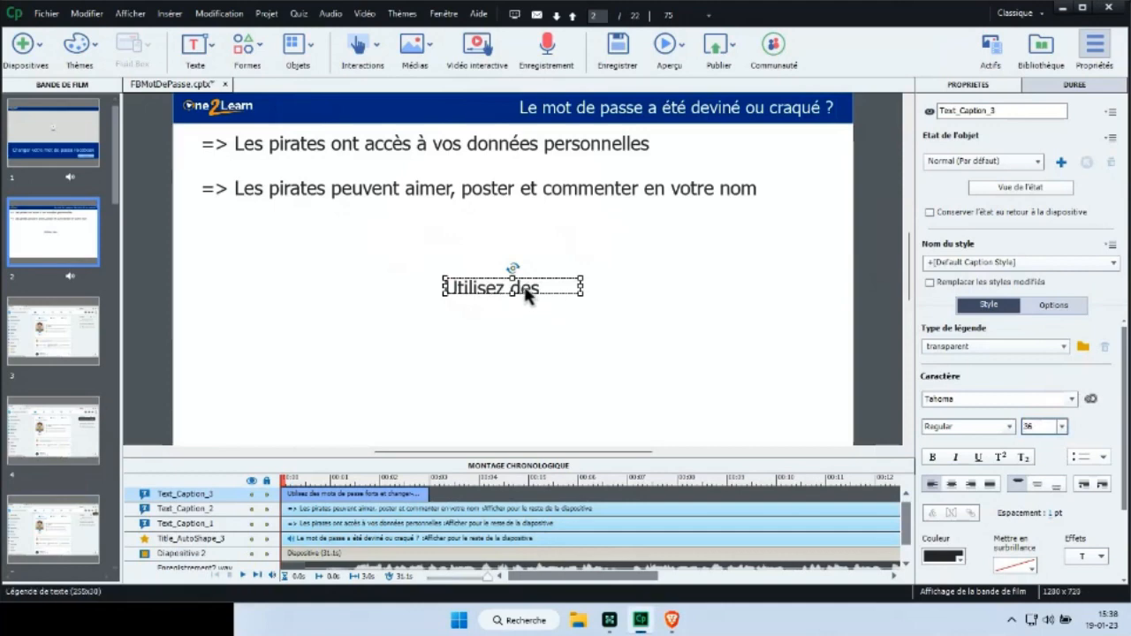
- Widen the advice caption to about 924 pixels in the lower half of the slide, with centred bold text
drag(528, 295, 802, 362)
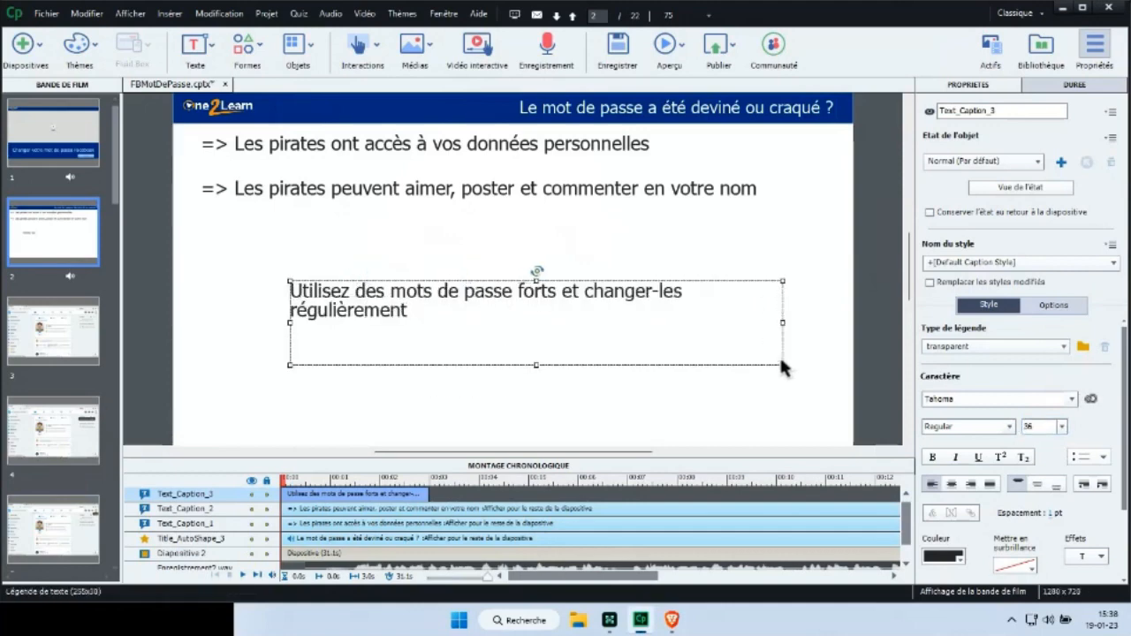
click(954, 485)
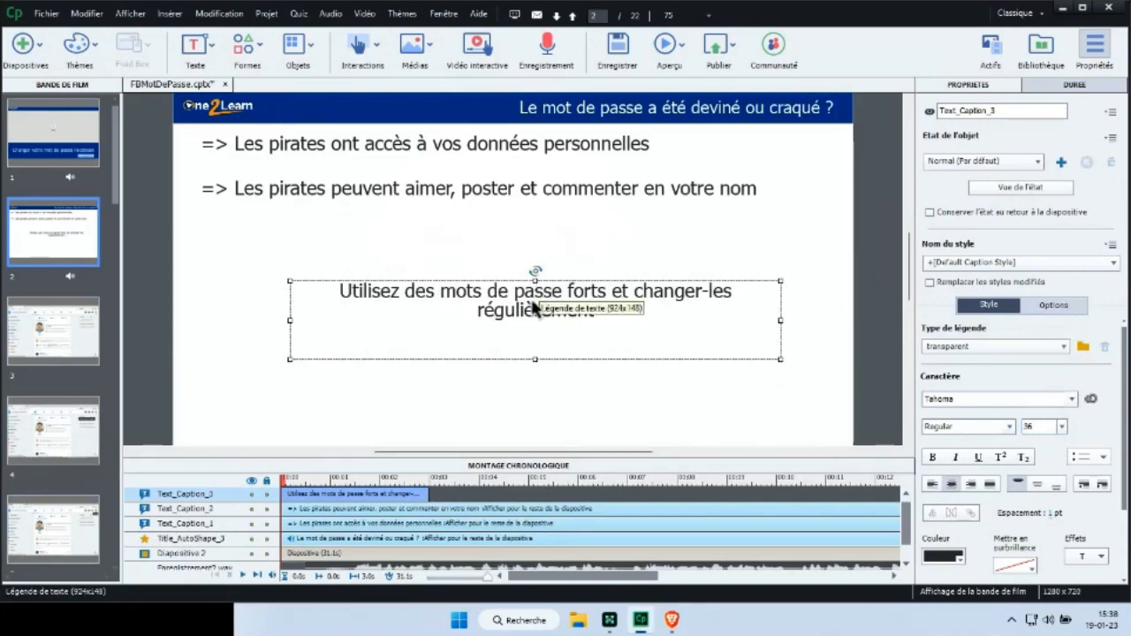
drag(535, 308, 532, 343)
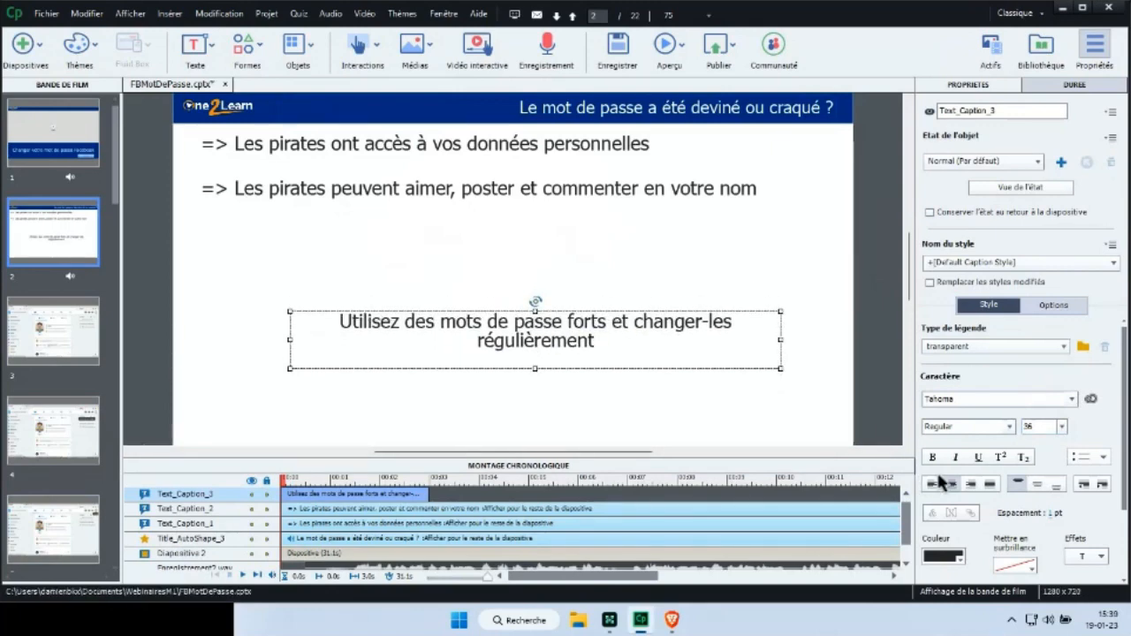
- Move the two "=> Les pirates" captions down together, to just above the advice caption
click(469, 150)
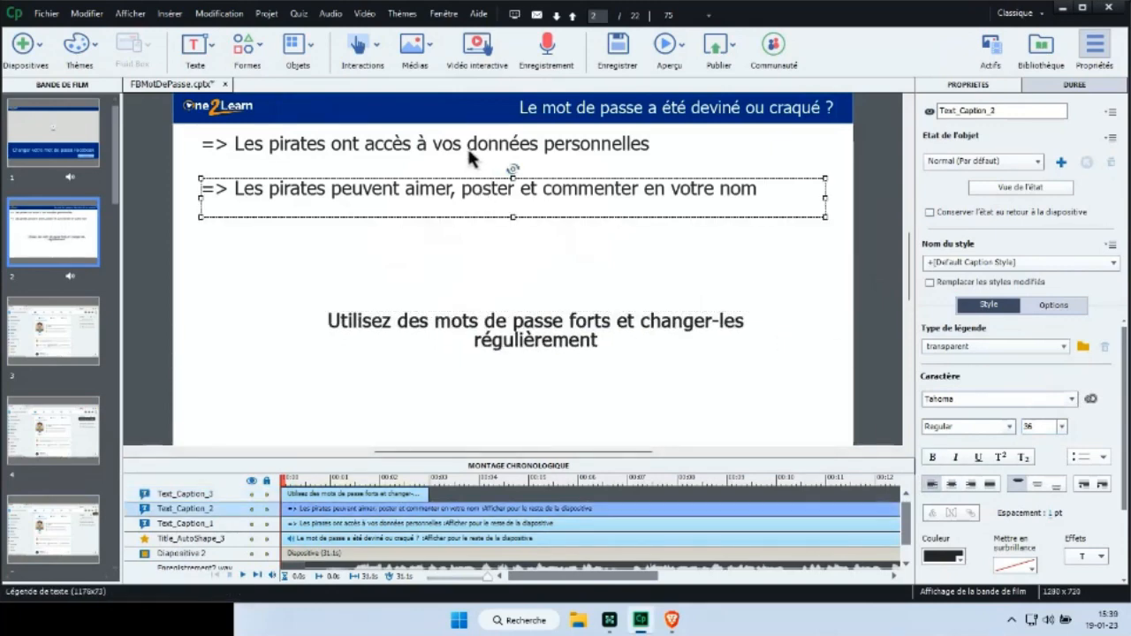
shift+click(470, 152)
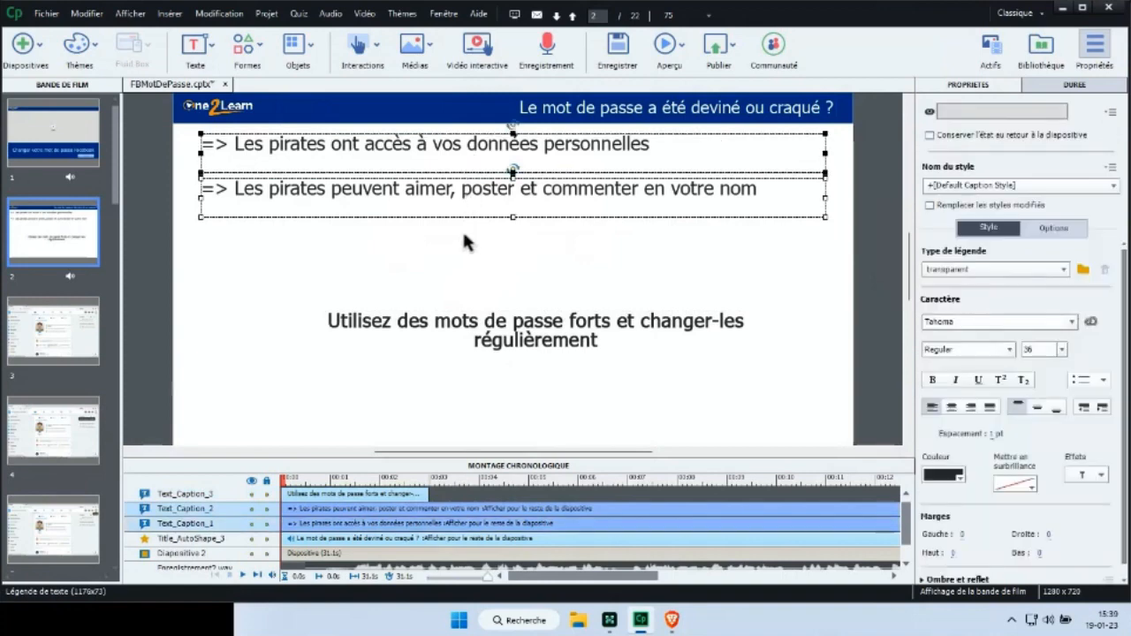
drag(463, 188, 463, 255)
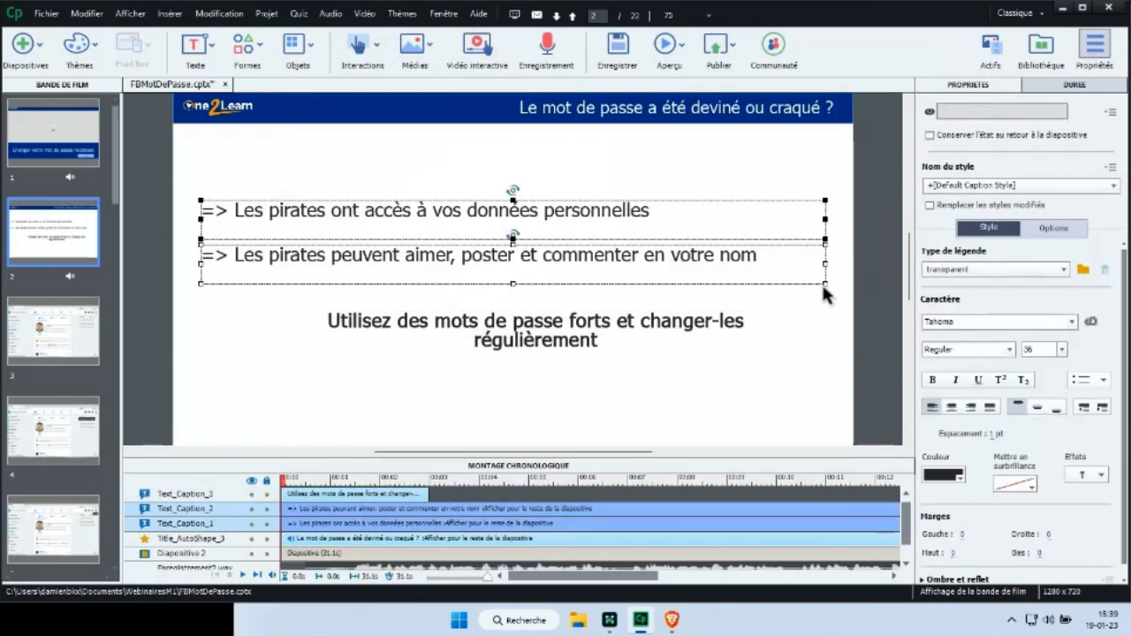
- Play the narration to find the cue and start both "=> Les pirates" captions at 8.0 s on the timeline
drag(579, 457, 566, 366)
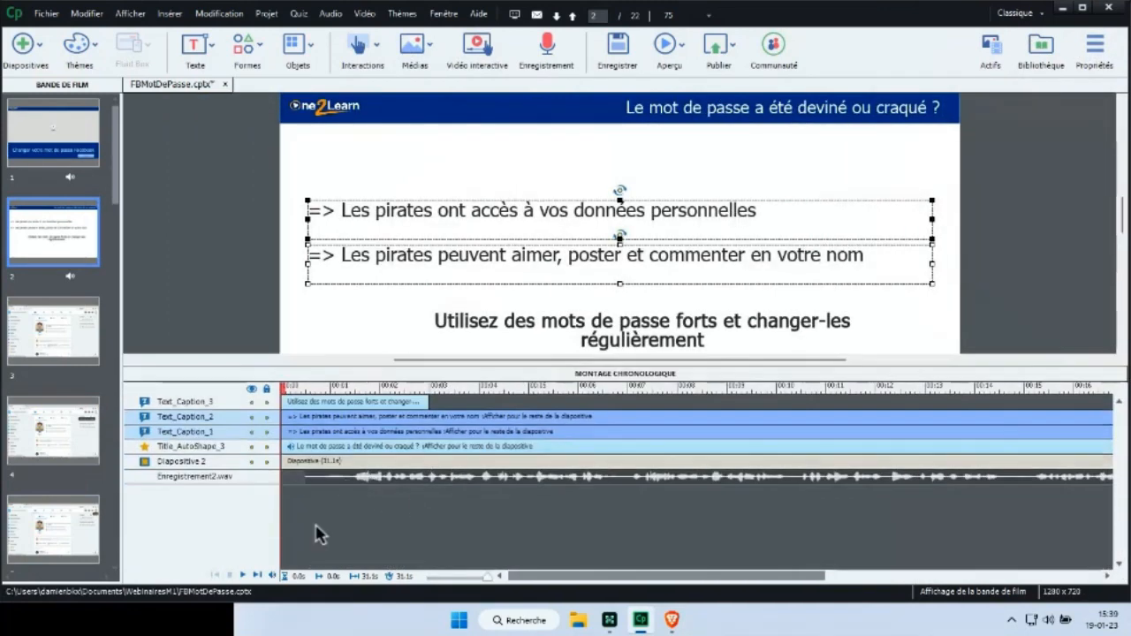
click(244, 575)
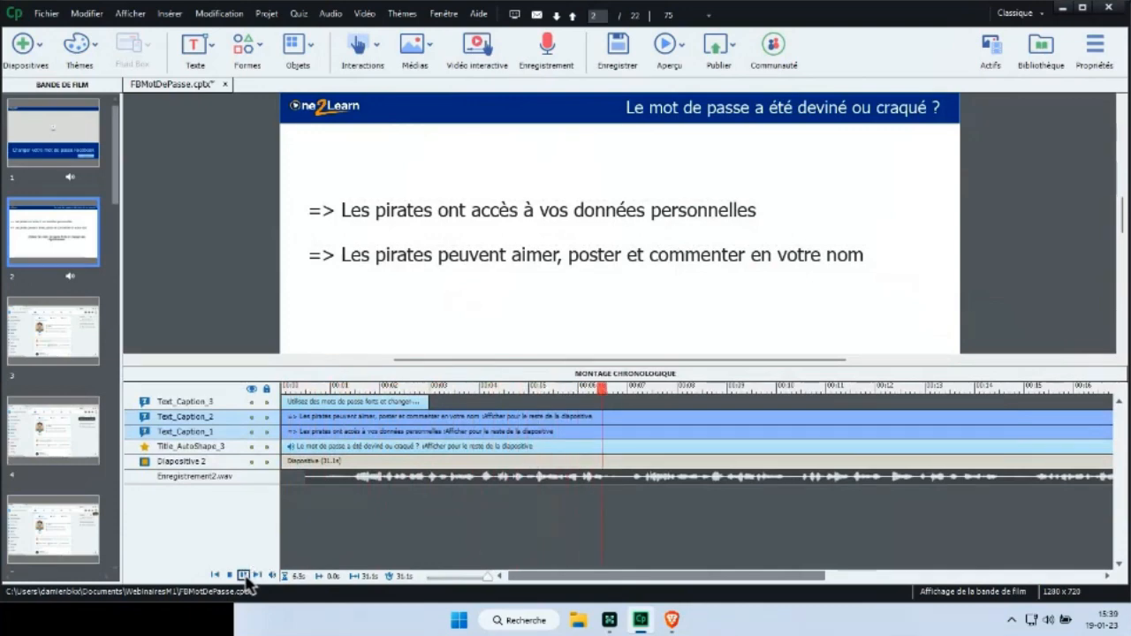
click(244, 575)
click(243, 575)
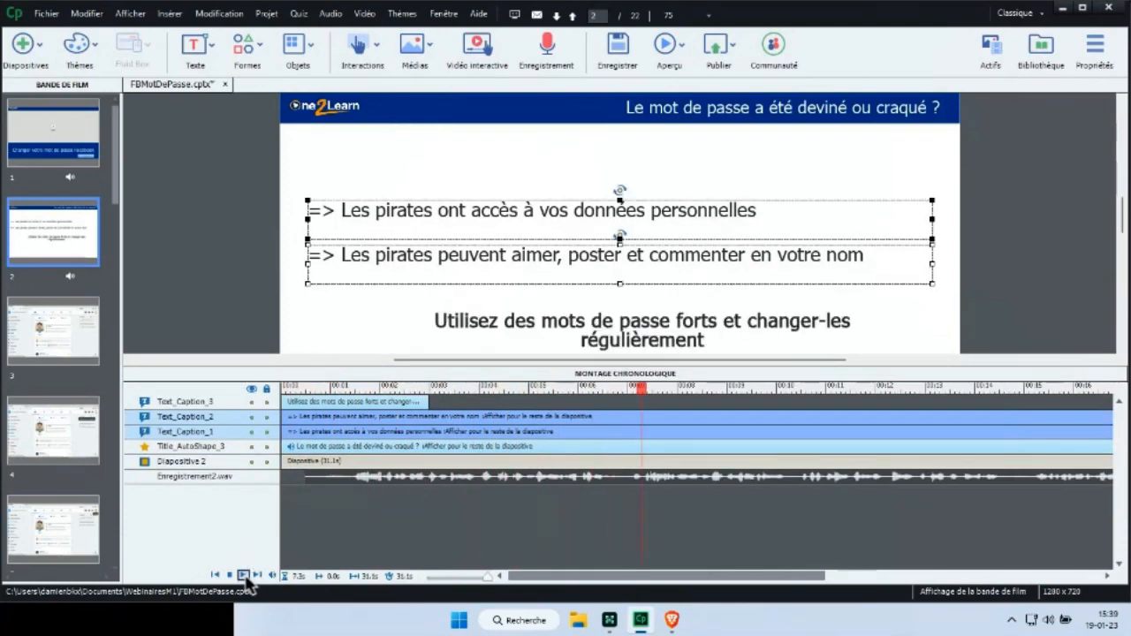
drag(285, 431, 676, 441)
click(713, 461)
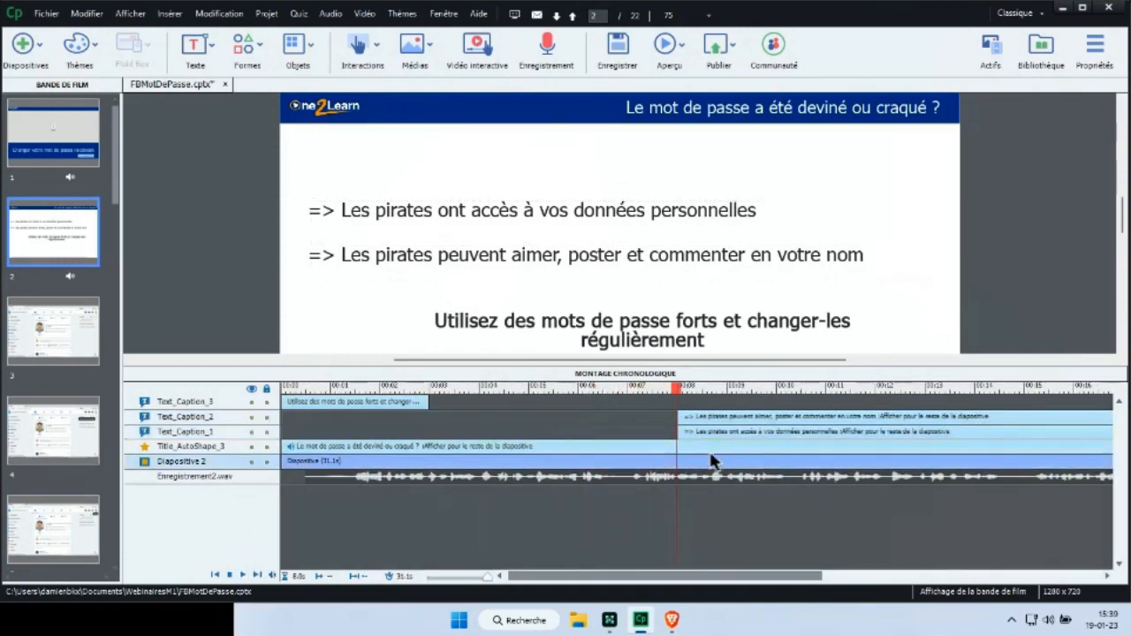
- Continue the narration playback and start the "Les pirates peuvent aimer, poster et commenter" caption at 11.5 s
click(244, 575)
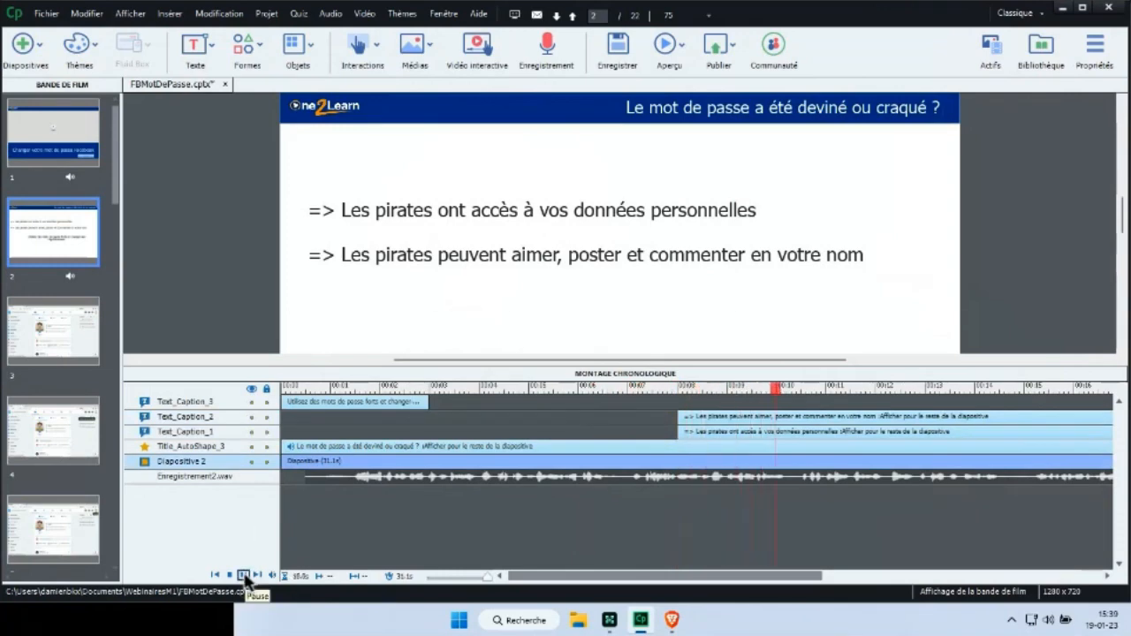
click(244, 575)
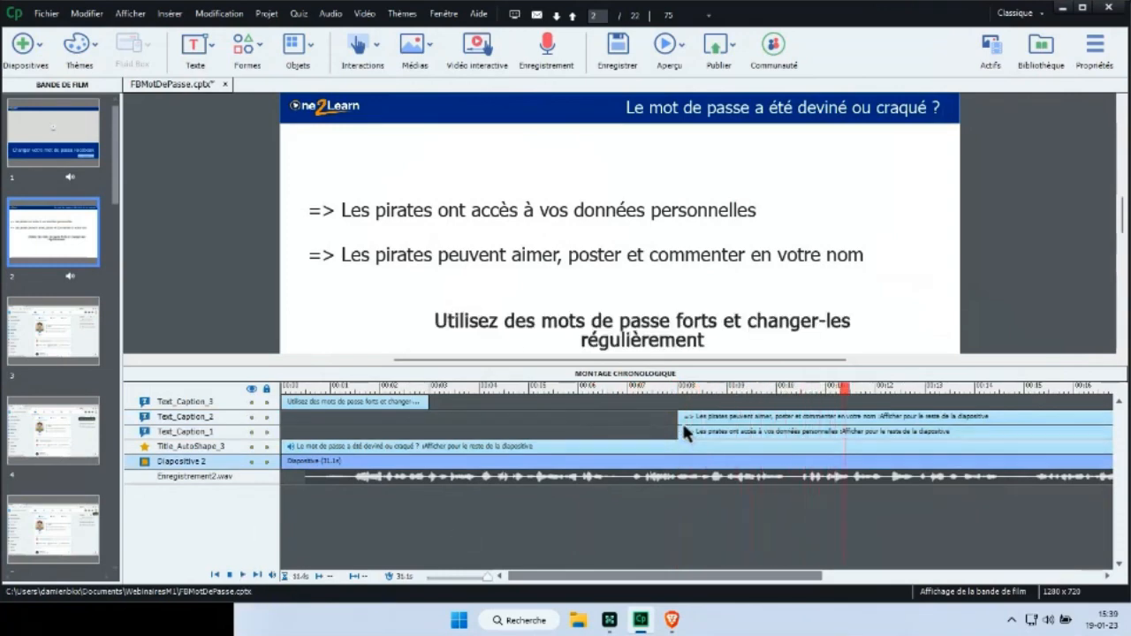
drag(682, 424, 856, 422)
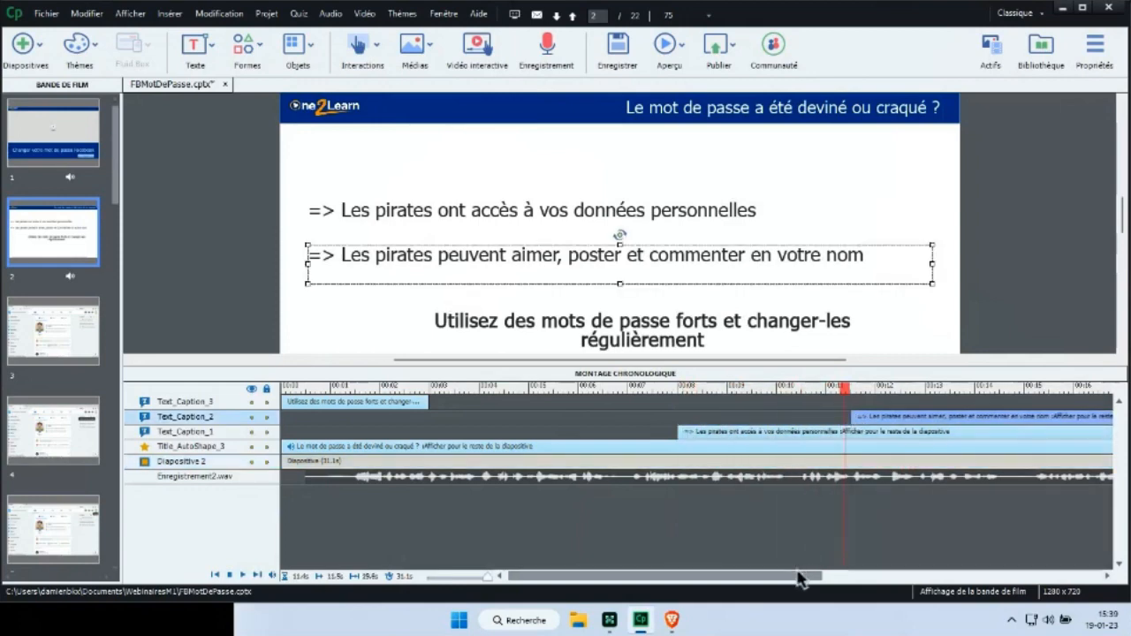
- Start the advice caption at 23.4 s, following the narration, and extend its duration to the end of the slide
drag(803, 576, 838, 575)
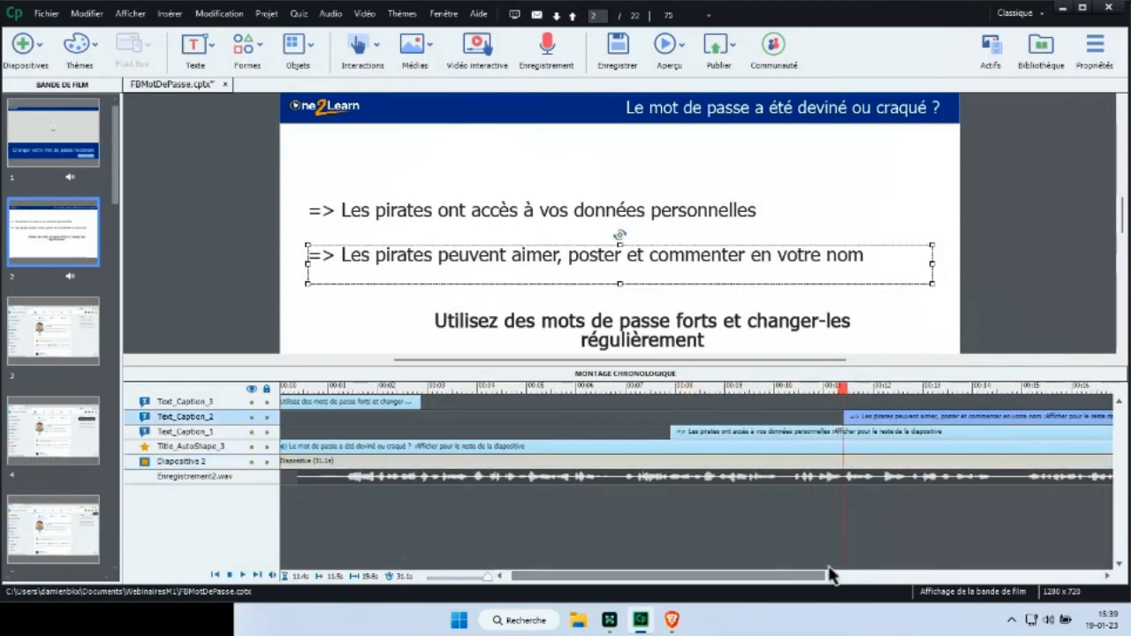
click(244, 575)
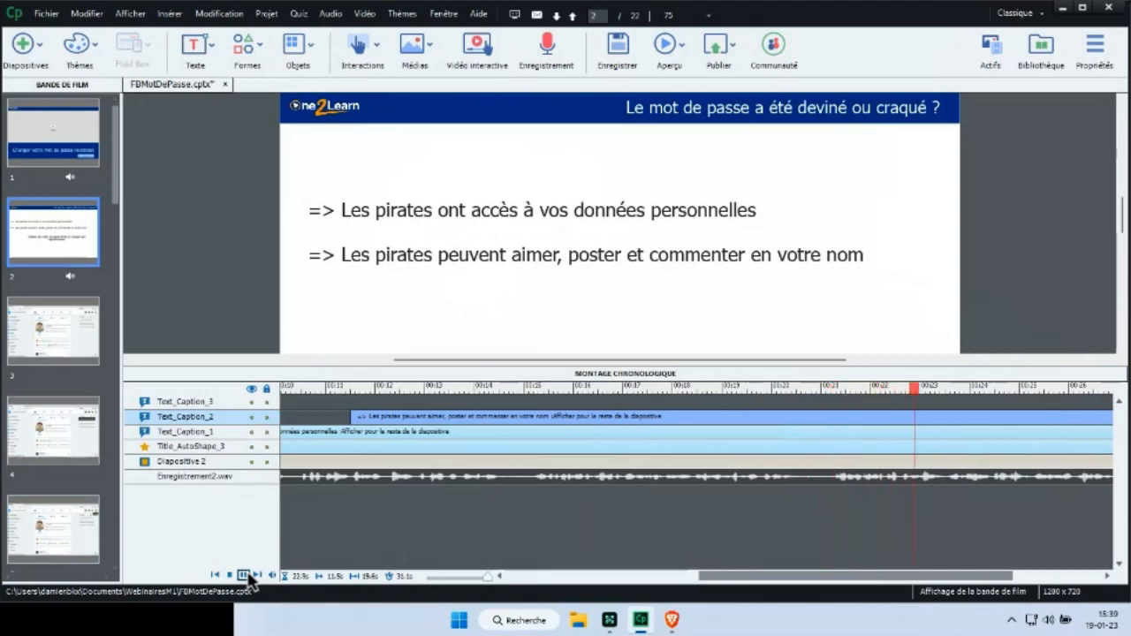
drag(724, 576, 751, 563)
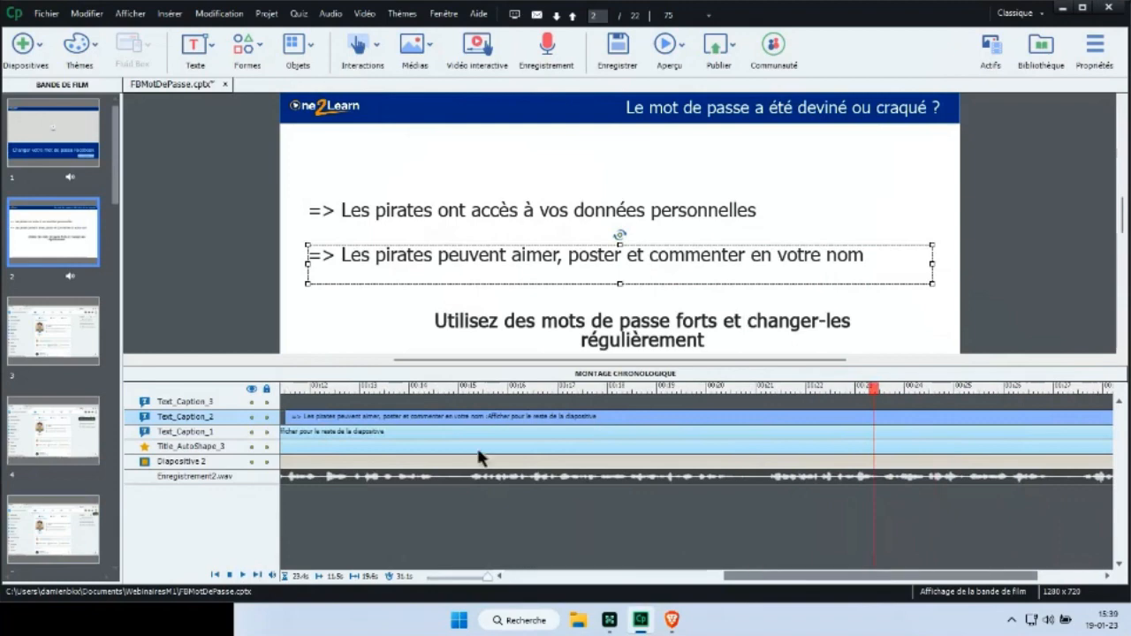
click(568, 334)
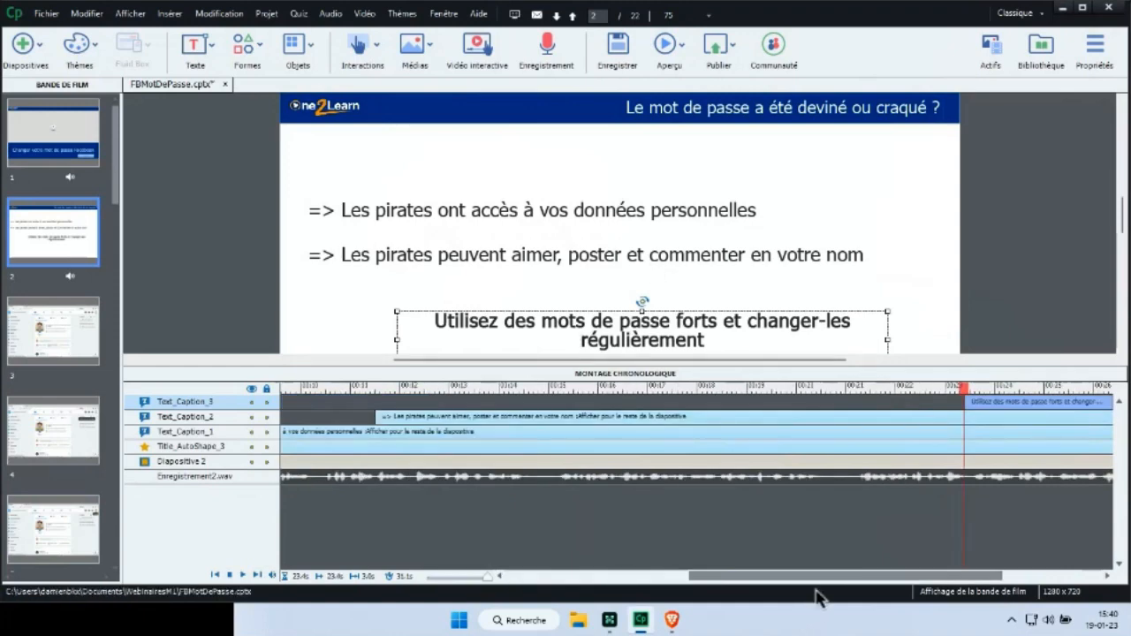
drag(822, 579, 999, 560)
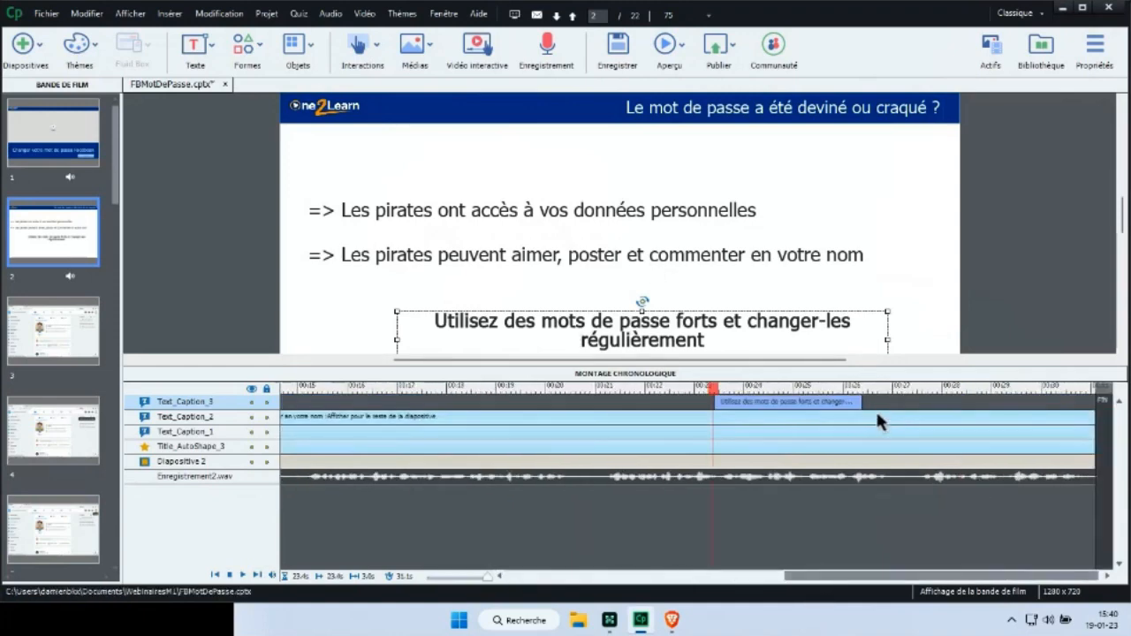
drag(938, 402, 1095, 405)
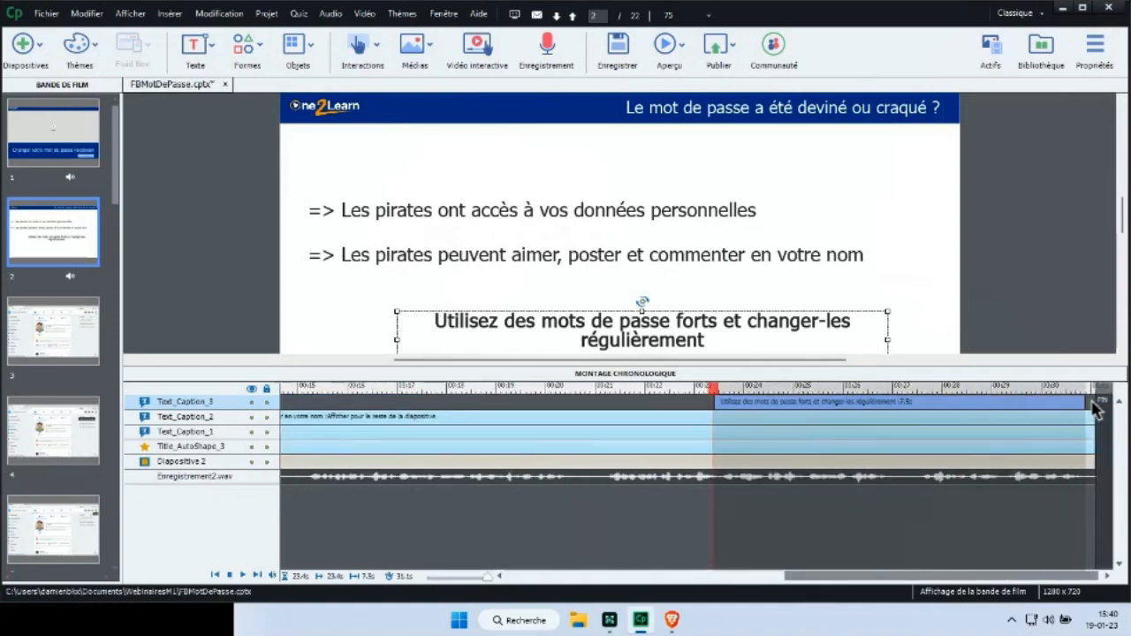
- Copy the "Continuer" button from slide 1 to slide 2 and place it near the slide's lower-right corner
click(54, 166)
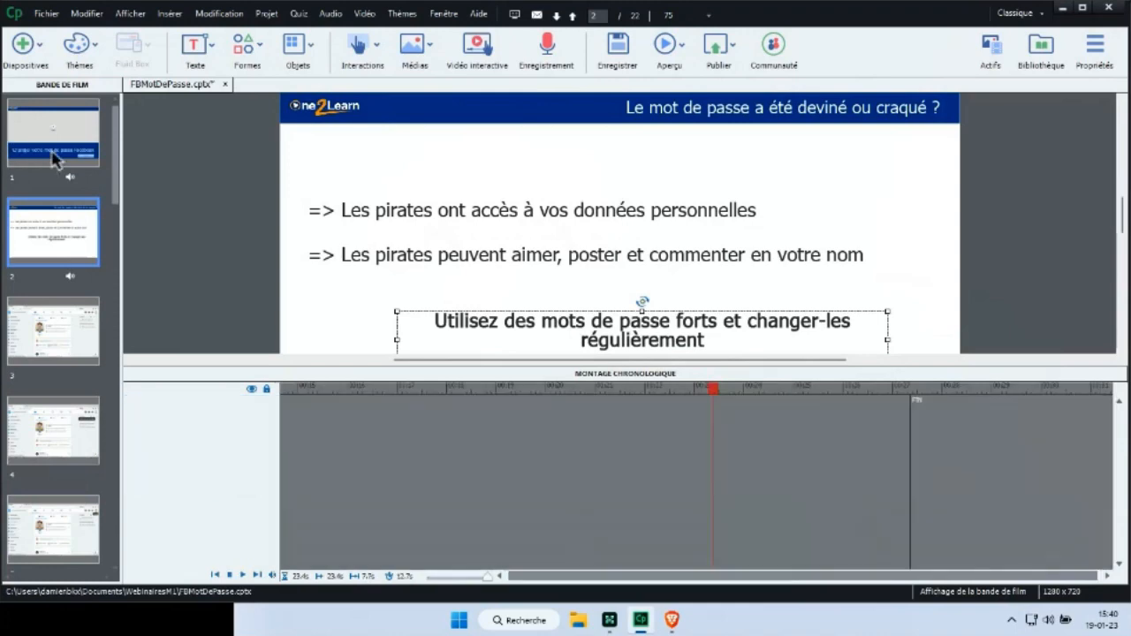
scroll(817, 229, down, 3)
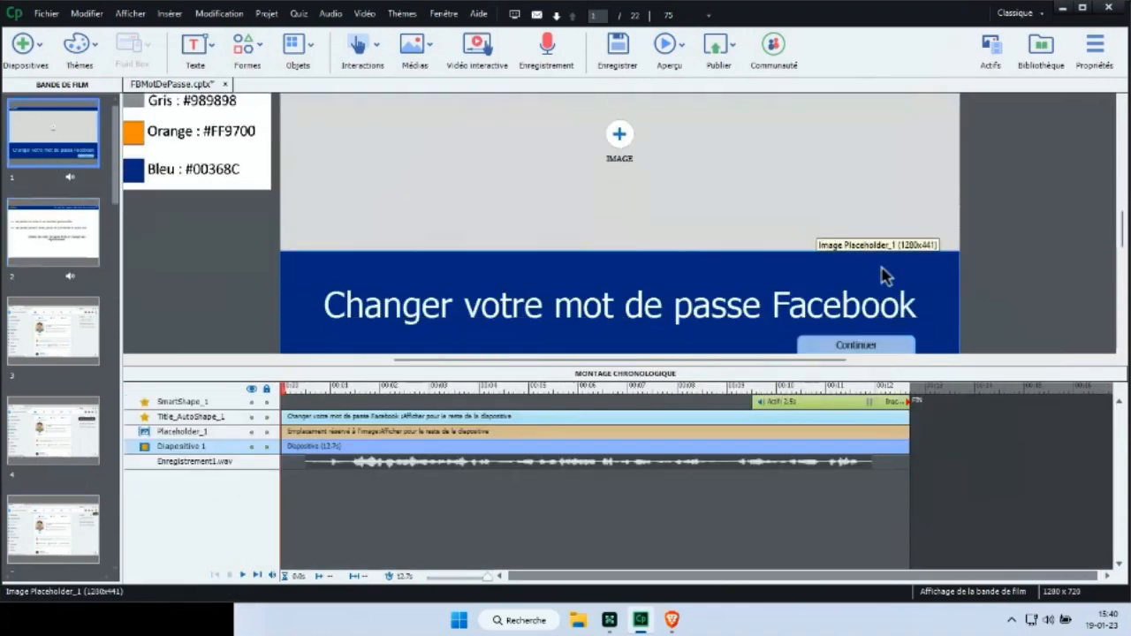
click(882, 346)
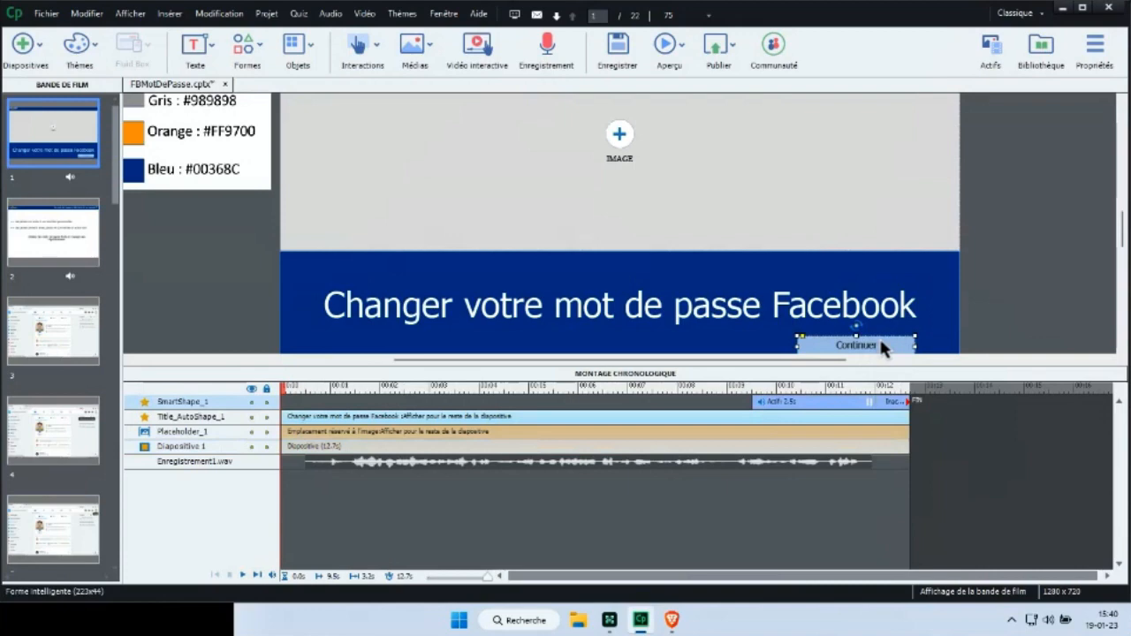
click(56, 226)
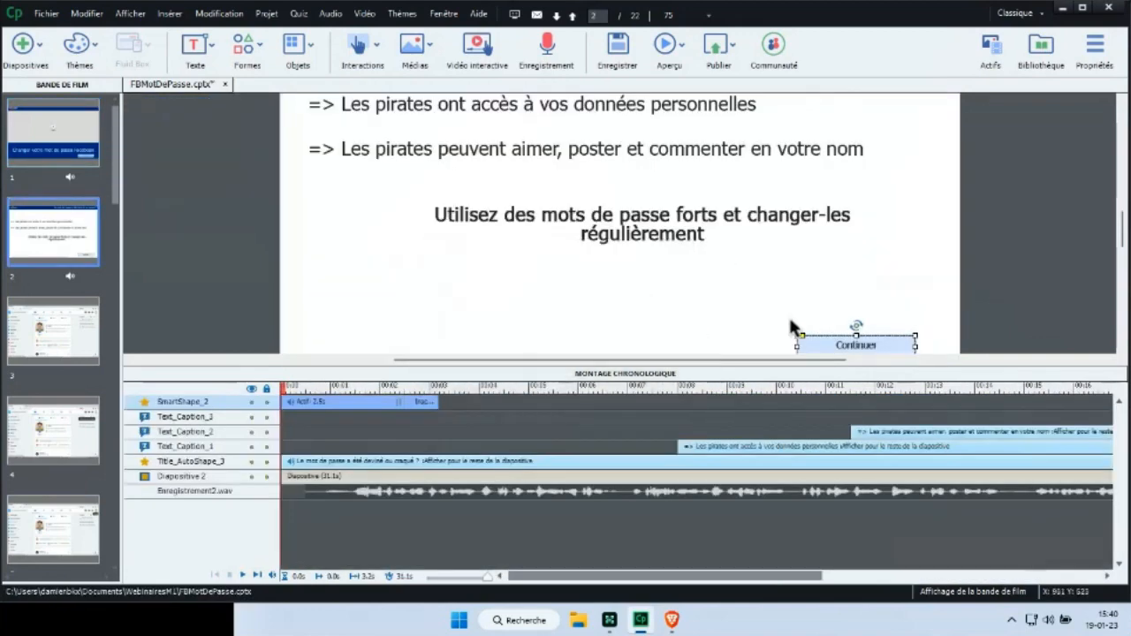
drag(838, 348, 855, 330)
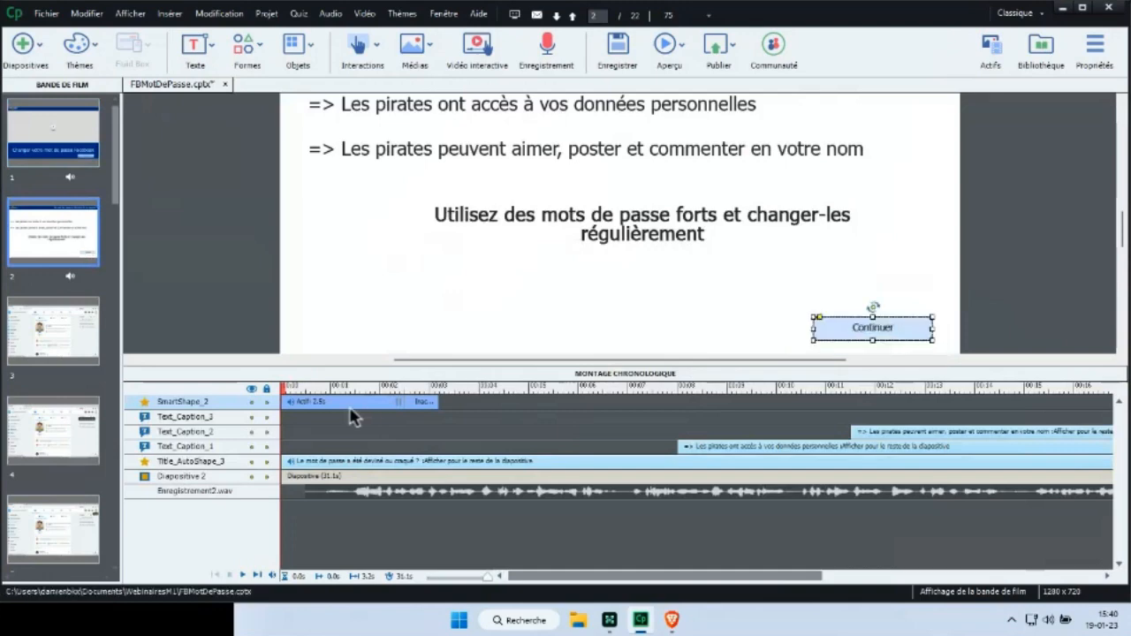
- Move the "Continuer" button on the timeline to about 28.5 s, so its 3.2 s display ends slide 2
drag(350, 406, 761, 408)
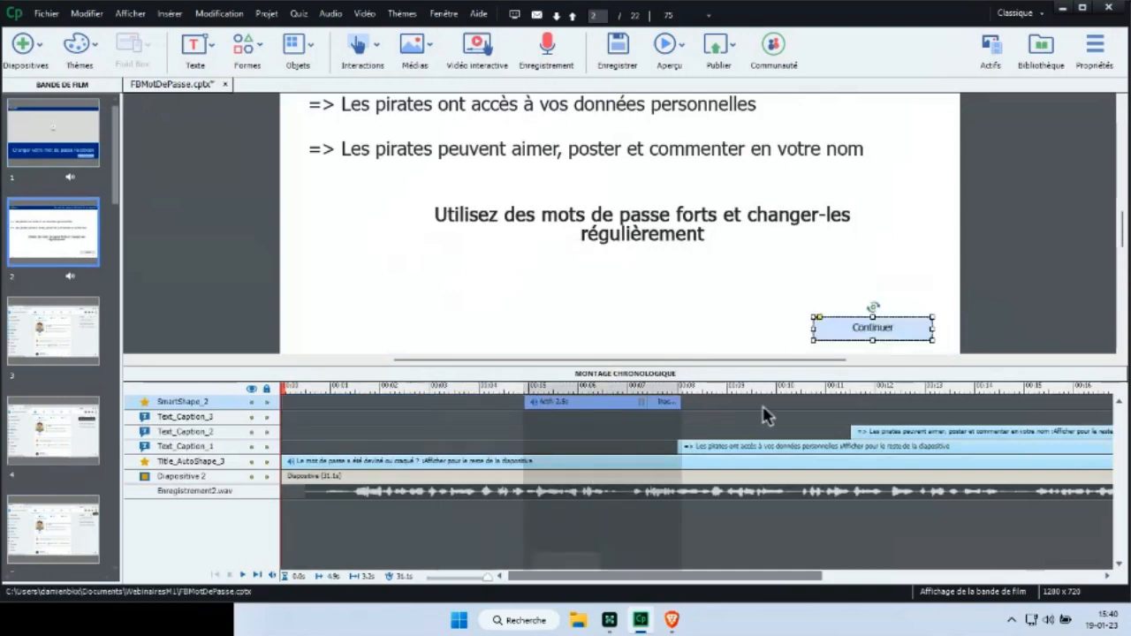
click(845, 575)
drag(528, 409, 1043, 412)
drag(819, 579, 1007, 575)
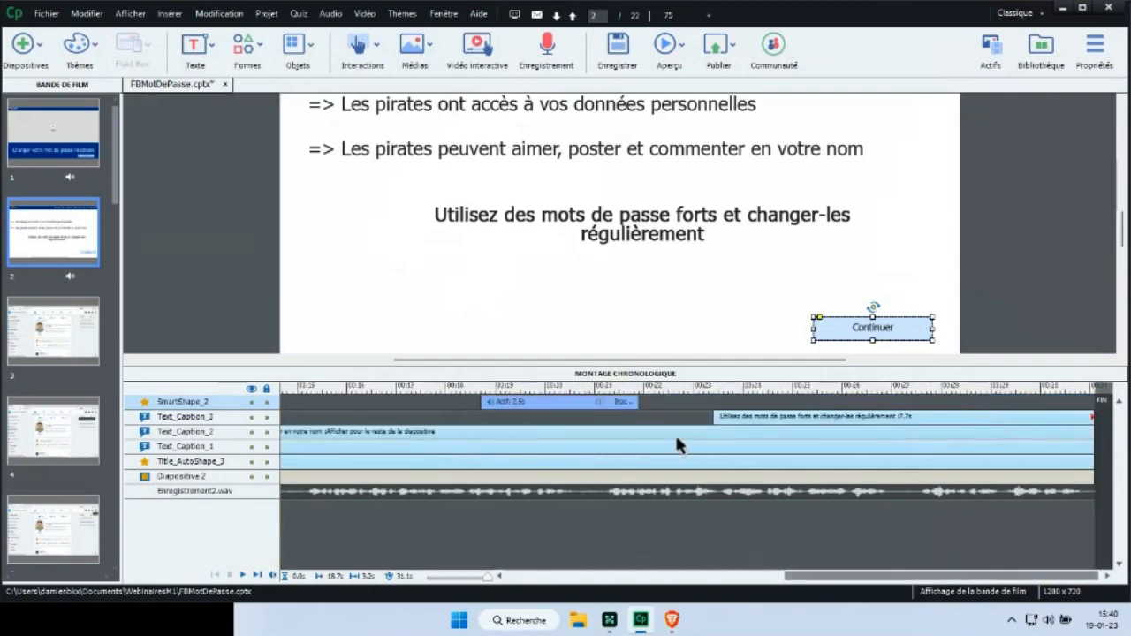
drag(575, 407, 1064, 405)
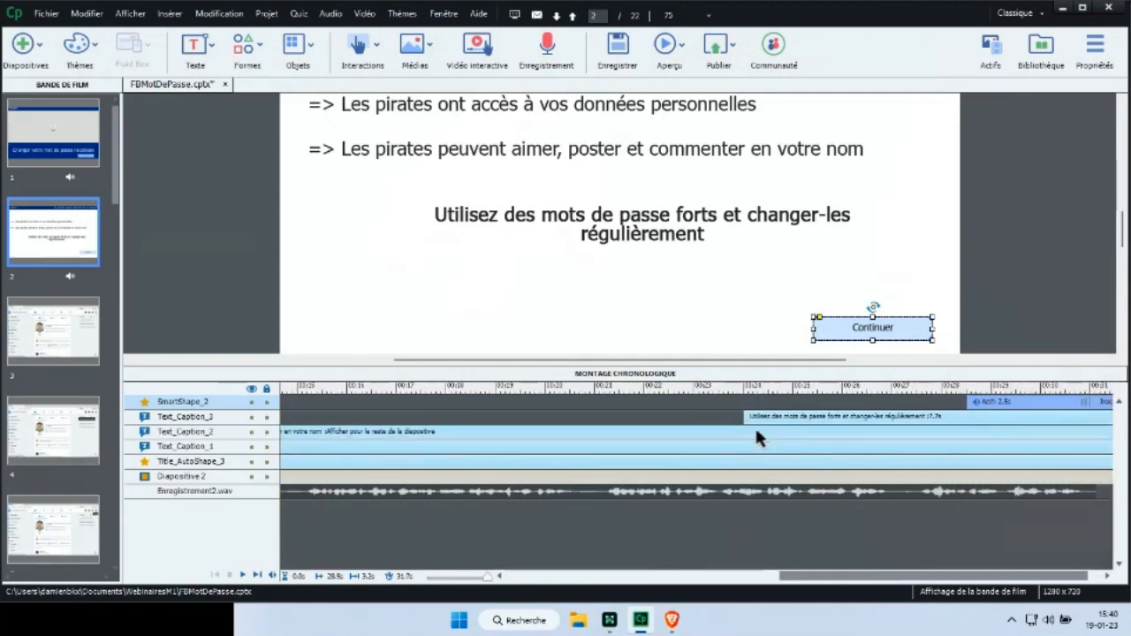
- Start the "Utilisez des mots de passe forts" caption at 23.5 s, running to the slide's end, and save the project
click(746, 428)
drag(740, 417, 717, 419)
drag(873, 572, 917, 560)
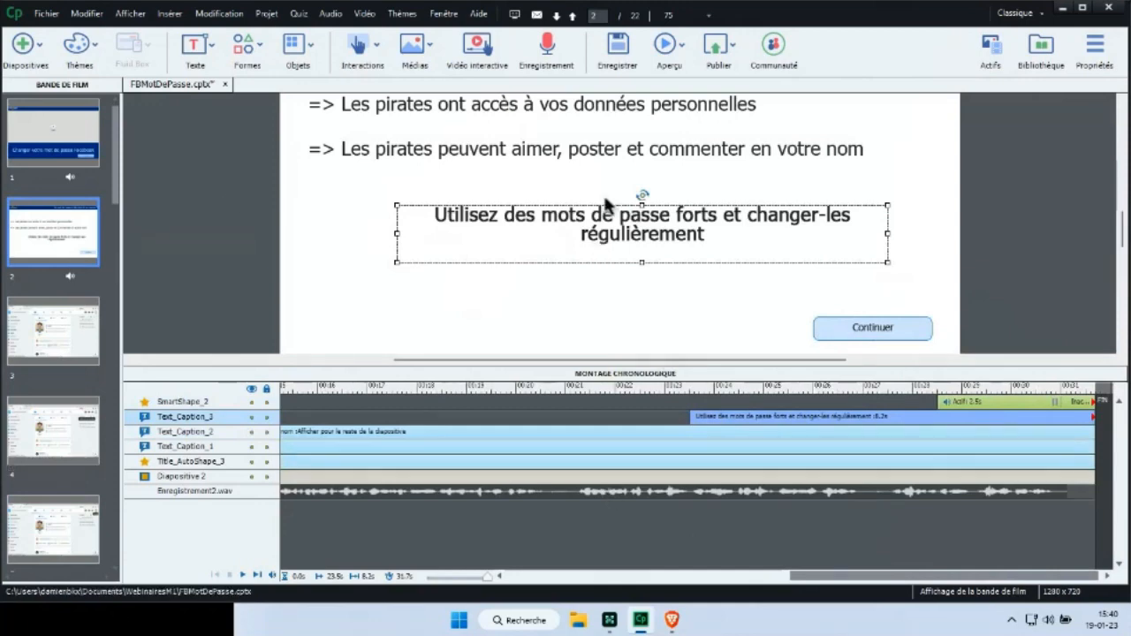
scroll(711, 276, up, 3)
scroll(711, 276, down, 1)
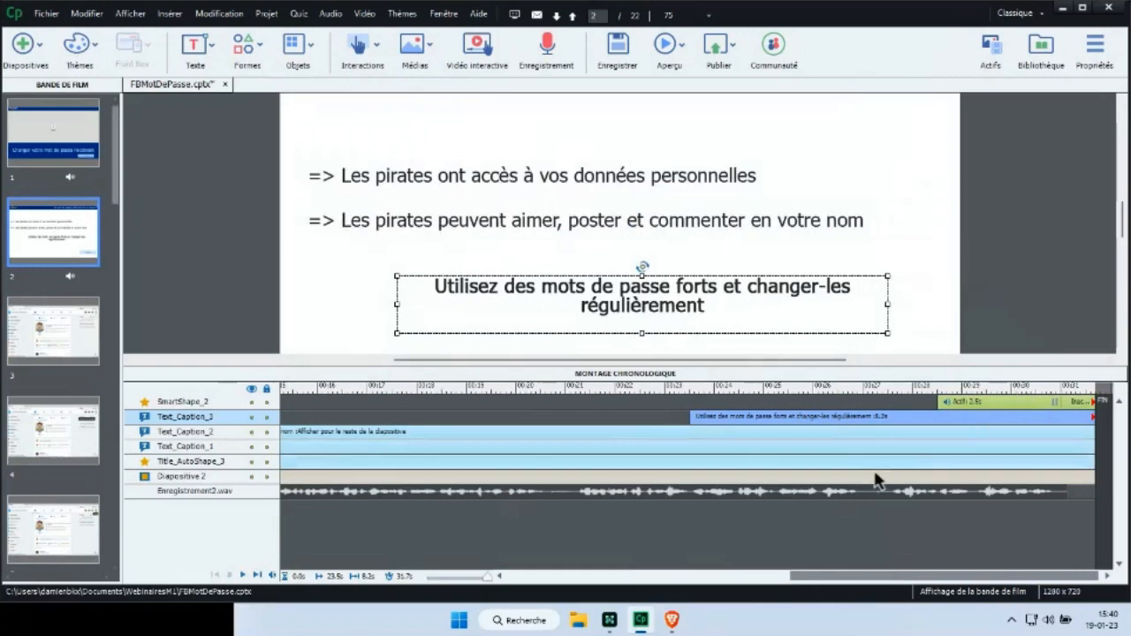
drag(833, 575, 736, 576)
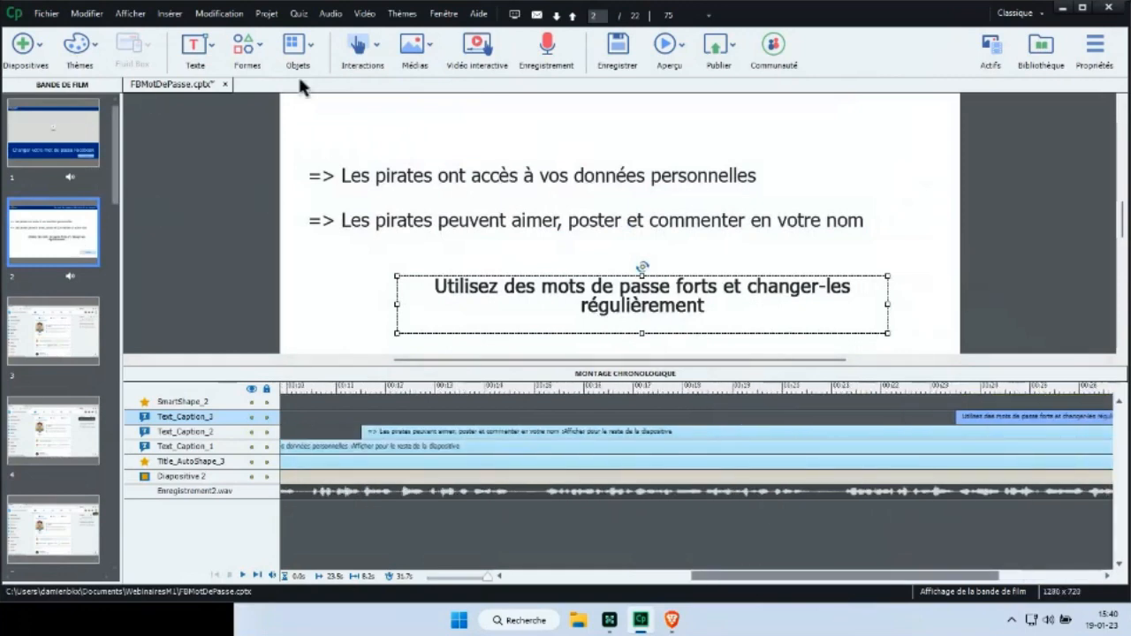
click(623, 56)
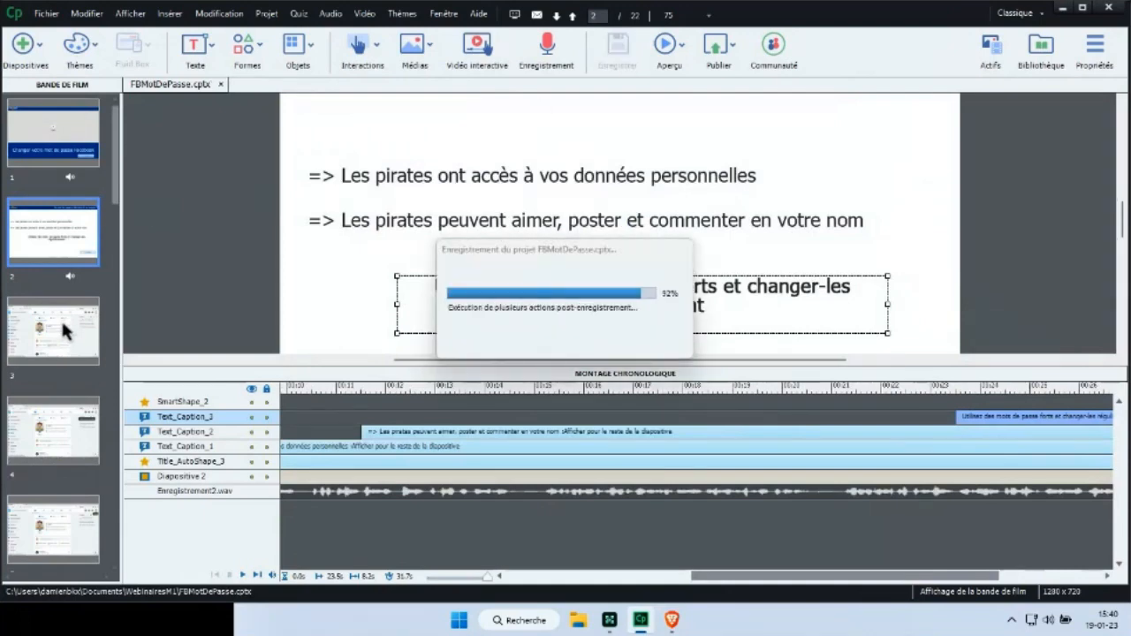
- Review the captured Facebook slides 3 to 6 and delete the superfluous slides 4 and 5
click(64, 329)
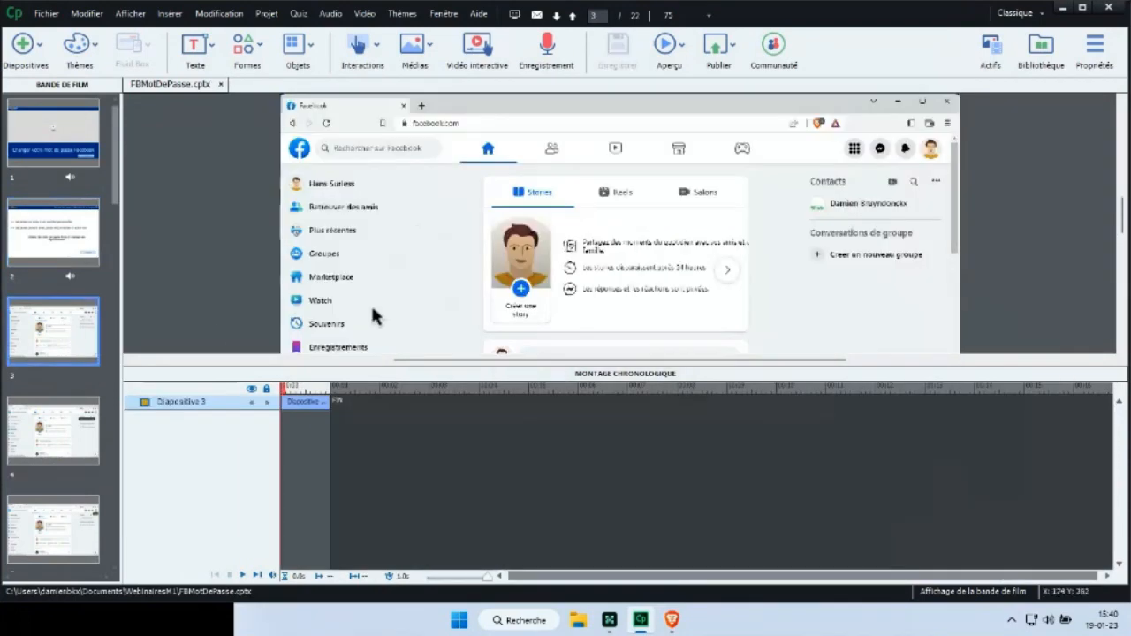
drag(430, 374, 430, 454)
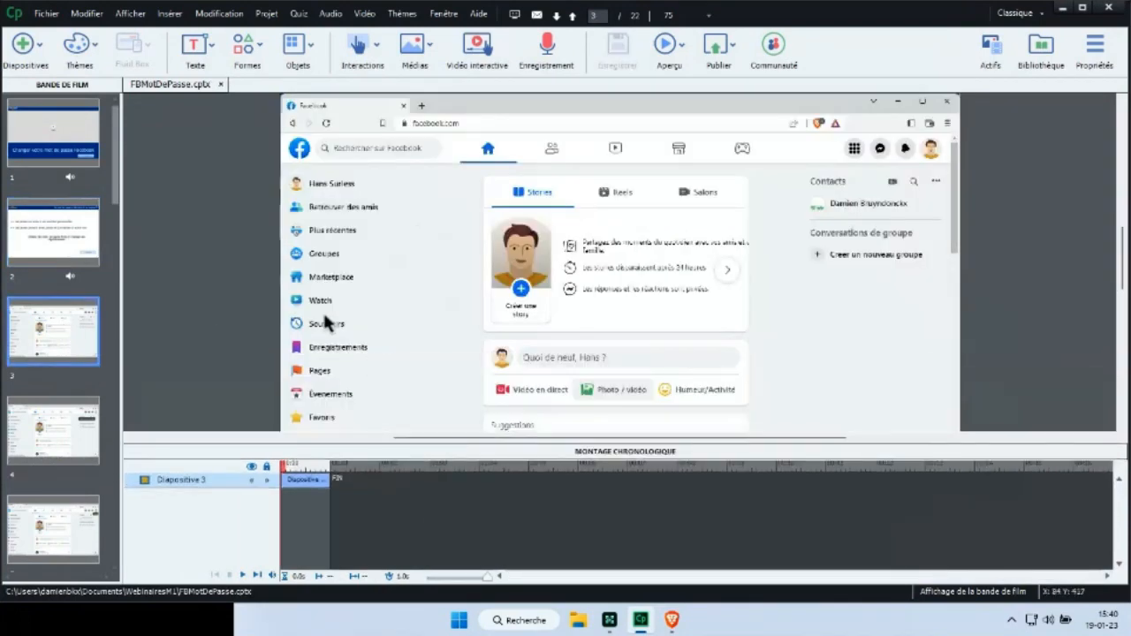
click(62, 420)
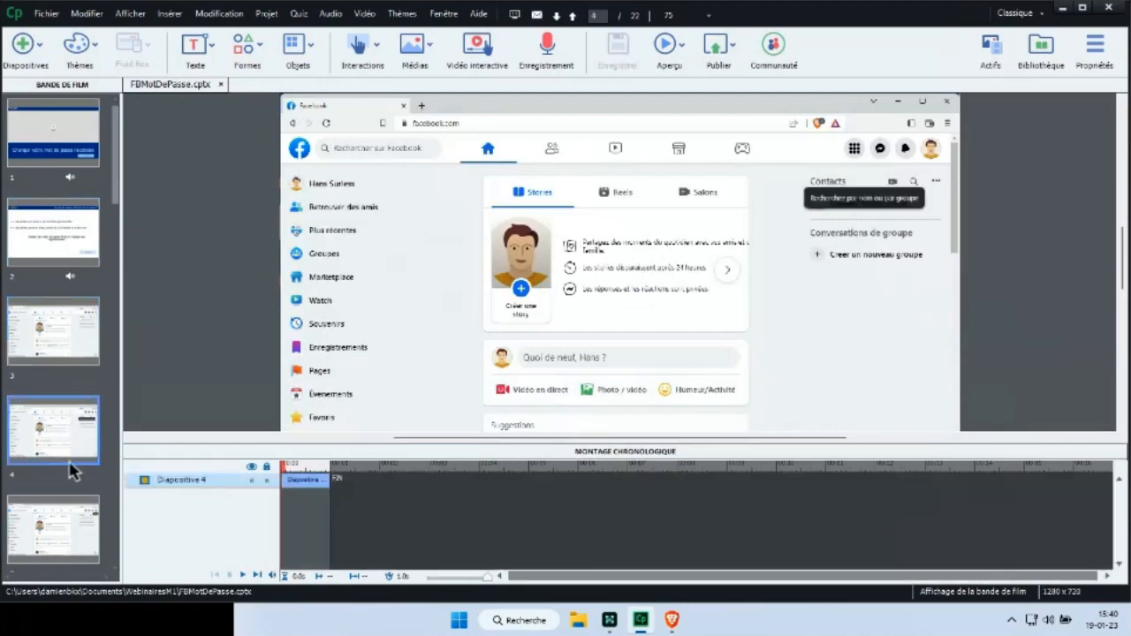
click(71, 526)
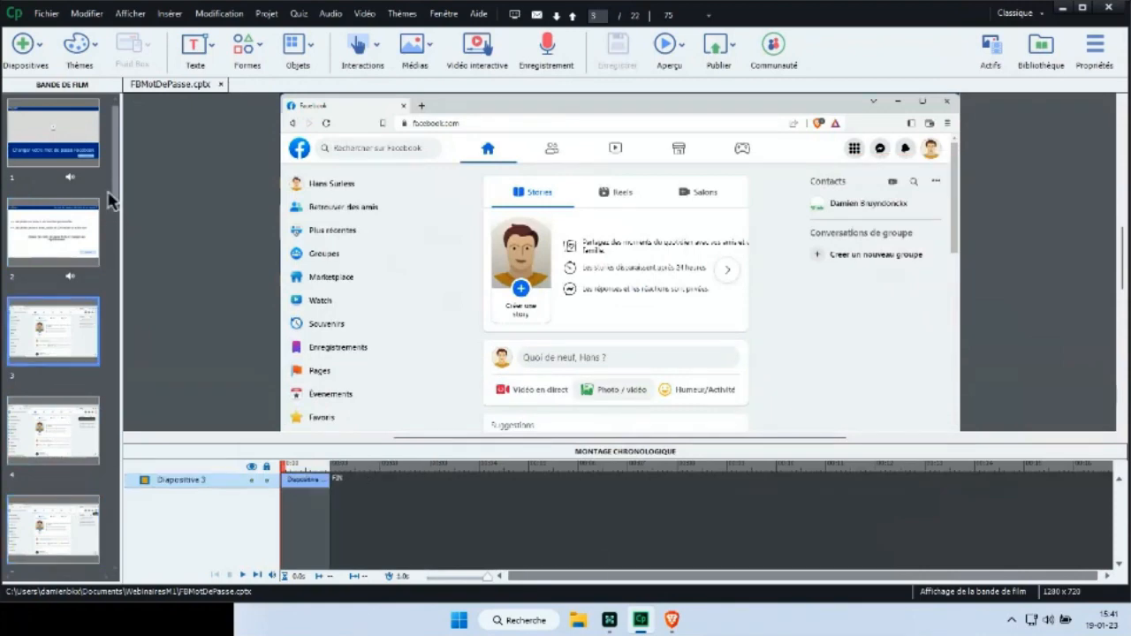
scroll(116, 202, down, 3)
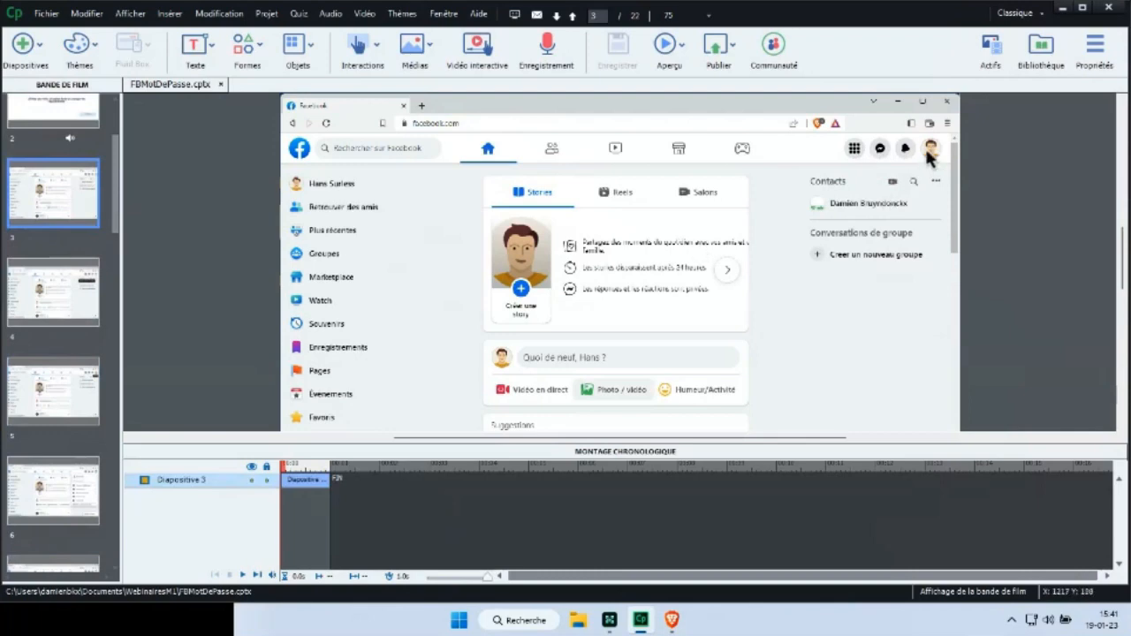
click(71, 477)
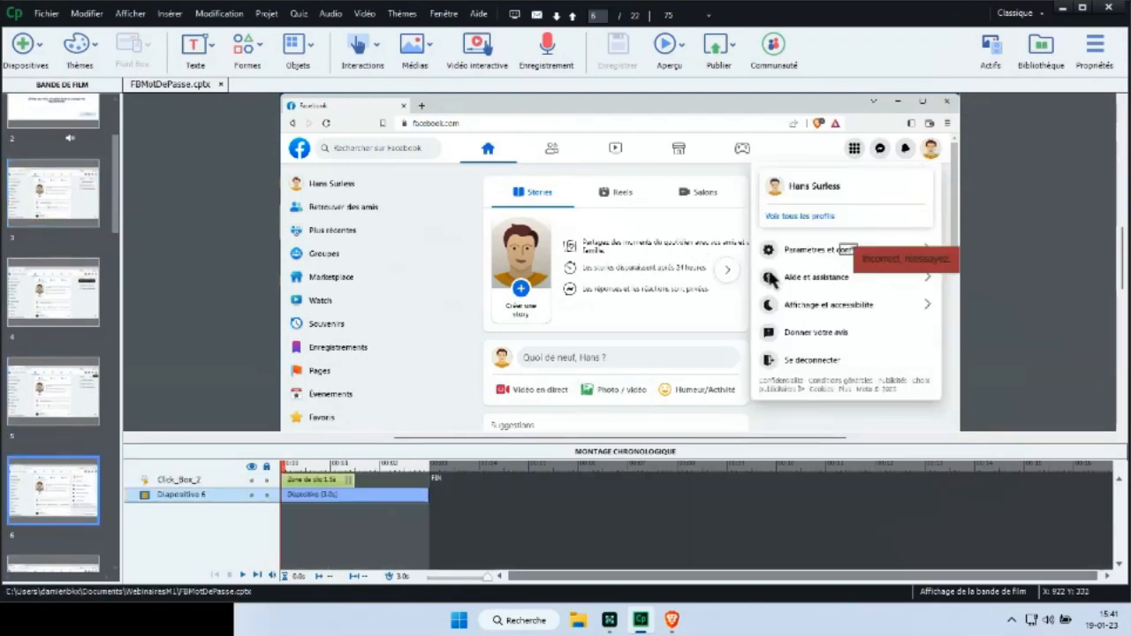
click(73, 300)
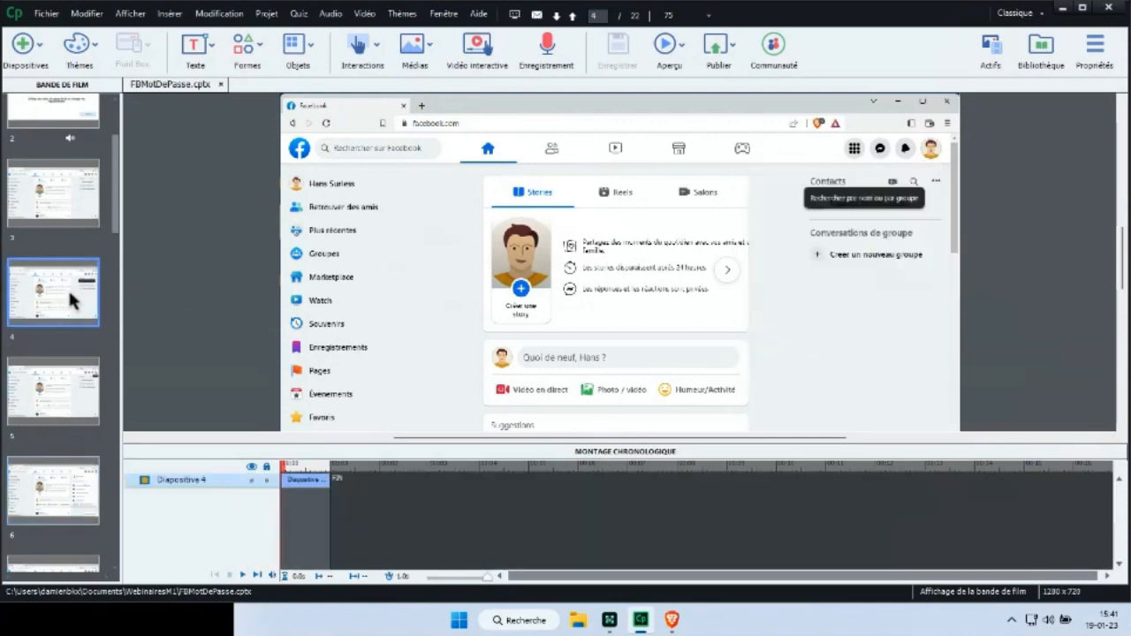
right_click(62, 420)
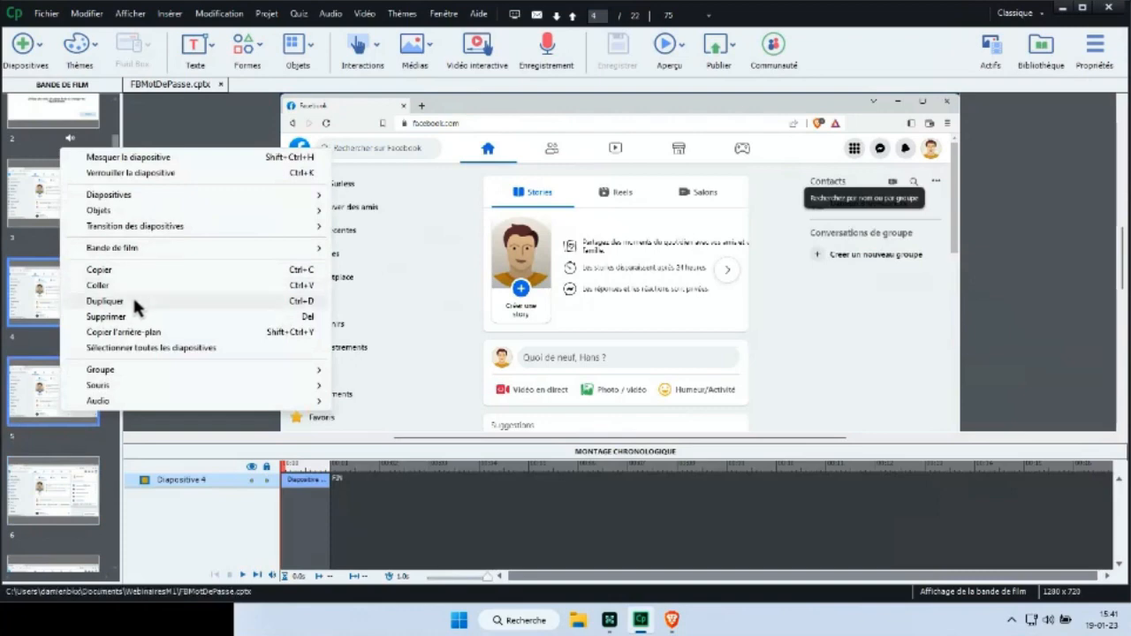
click(131, 315)
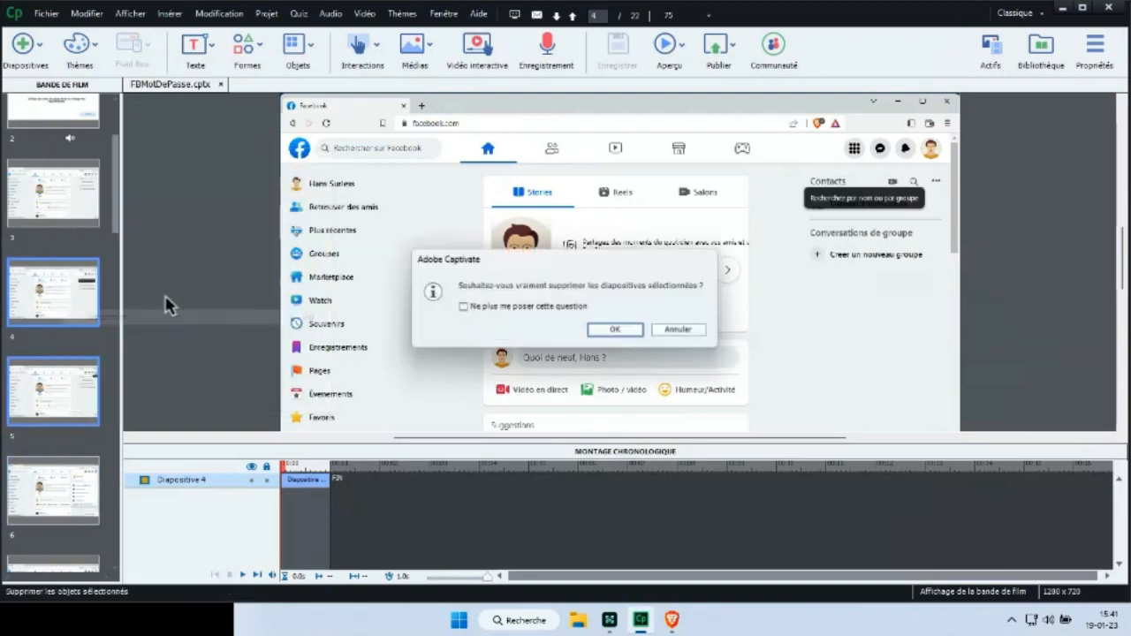
click(628, 329)
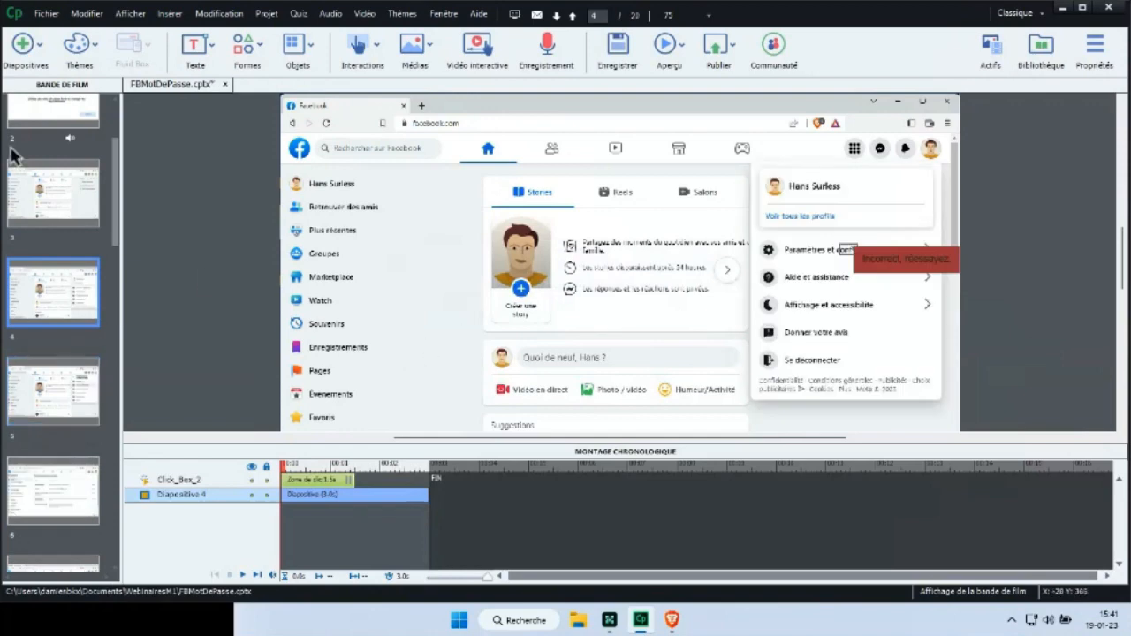
- Record a microphone narration for slide 3, the Facebook home page
click(64, 201)
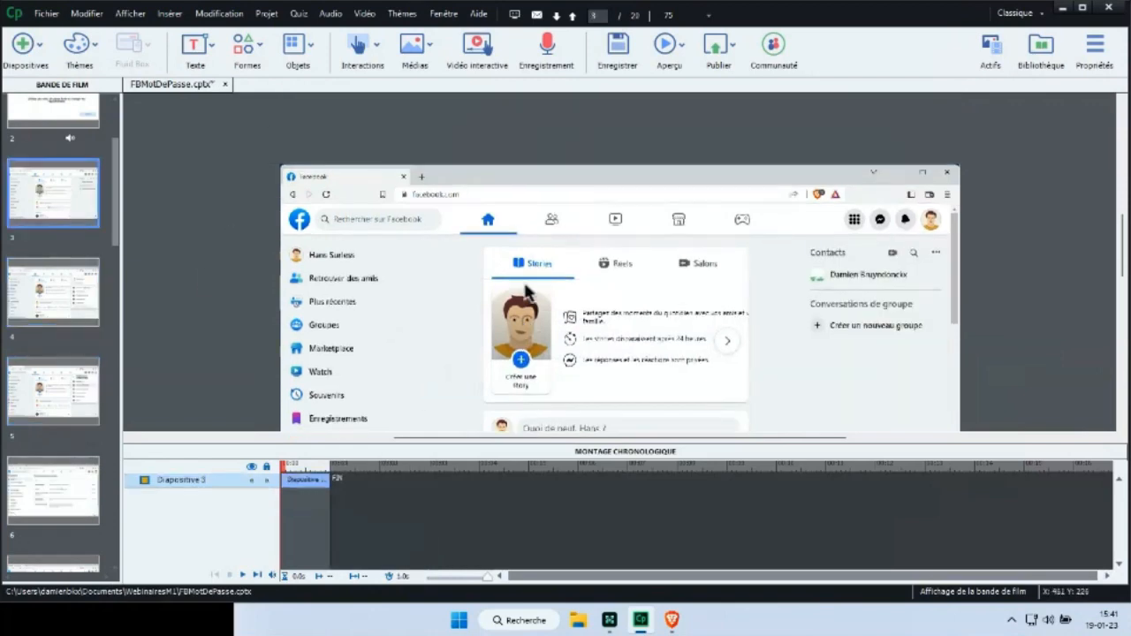
scroll(525, 284, down, 1)
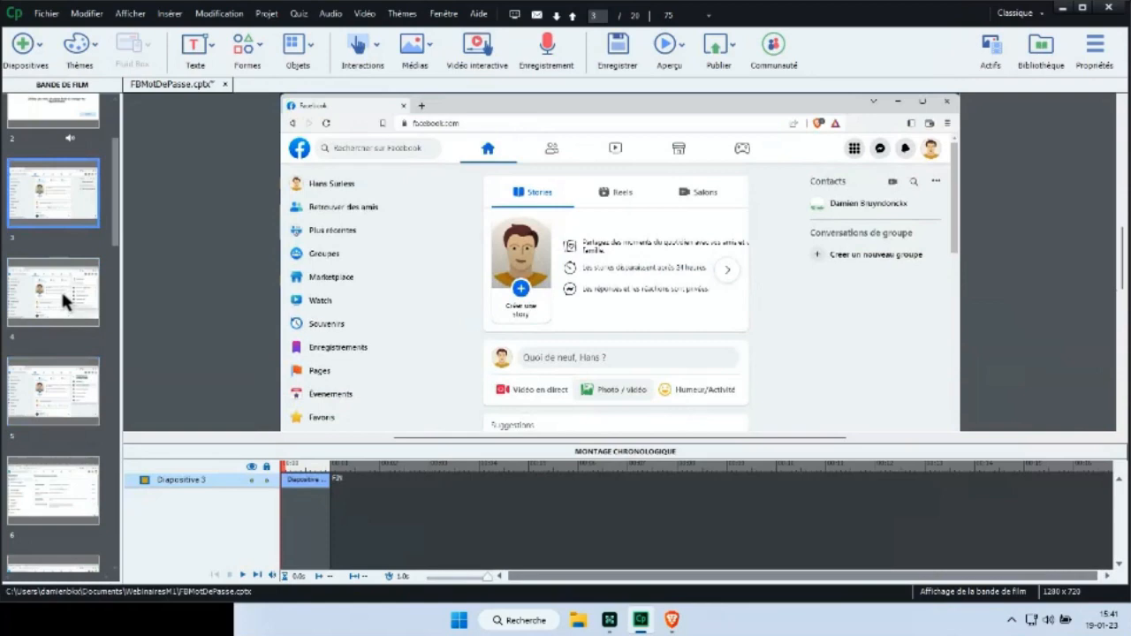
click(549, 49)
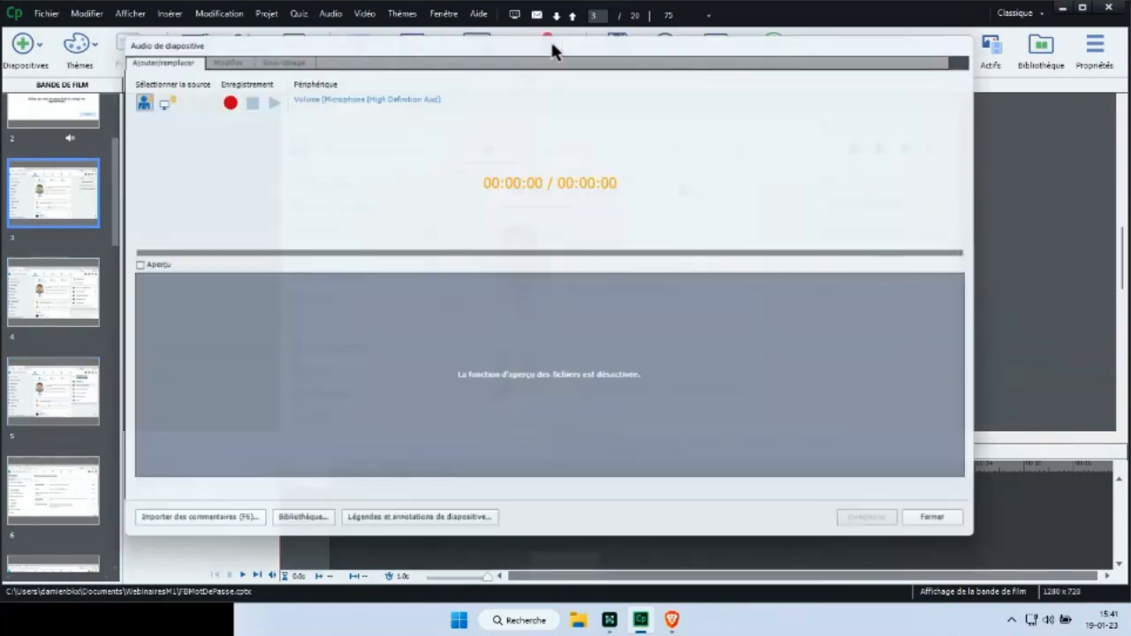
click(217, 94)
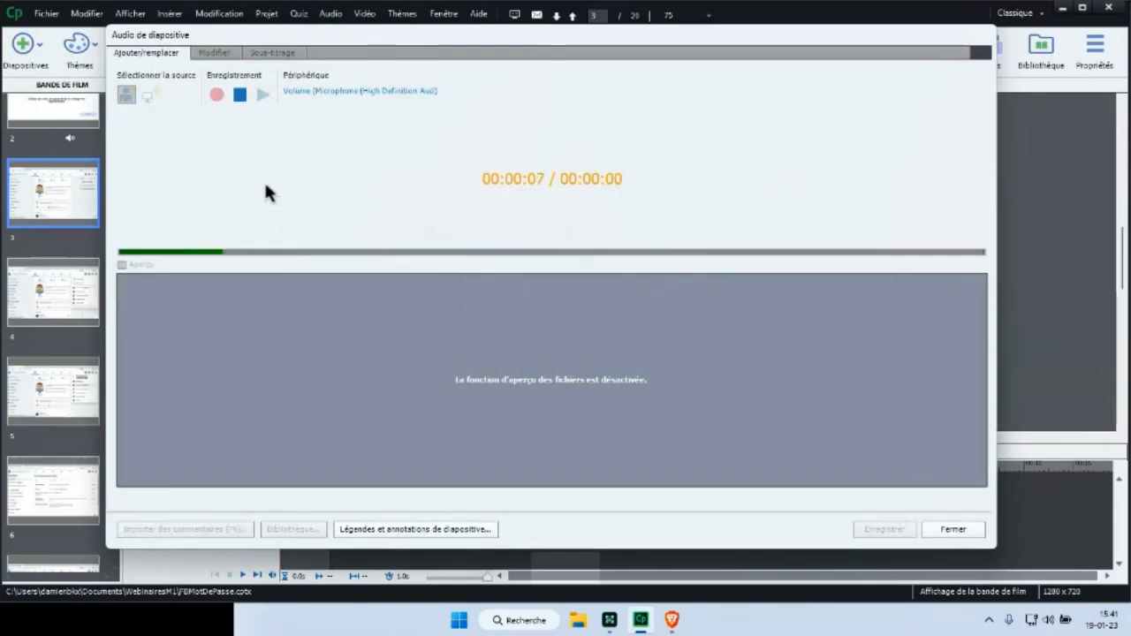
click(240, 94)
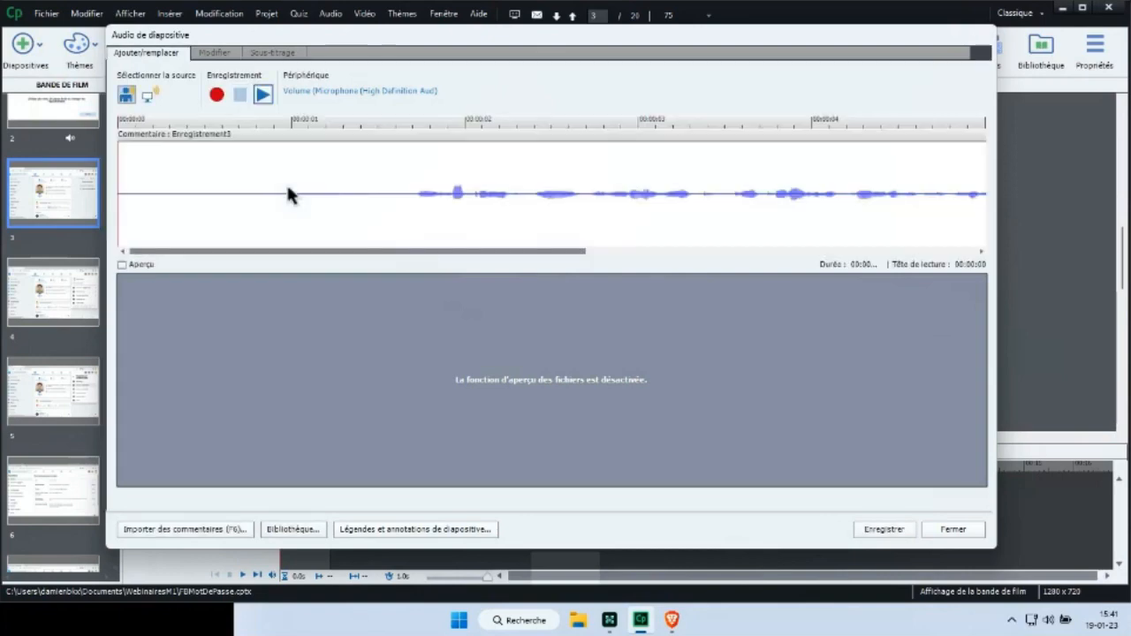
- Trim the silence from the beginning and end of slide 3's recorded narration
click(228, 53)
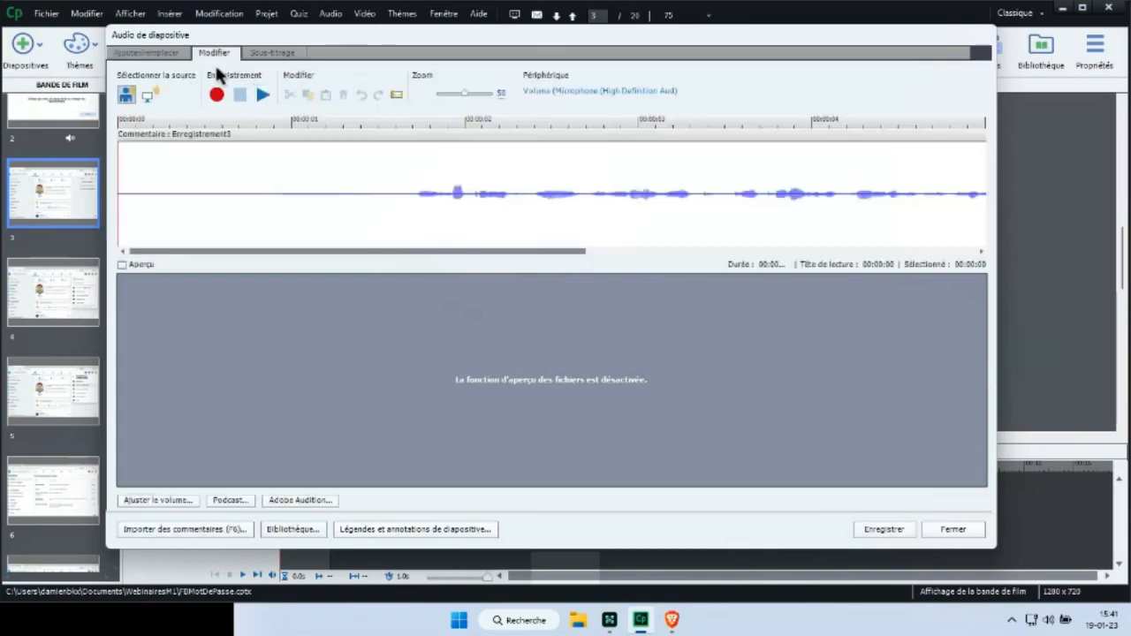
drag(461, 92, 444, 91)
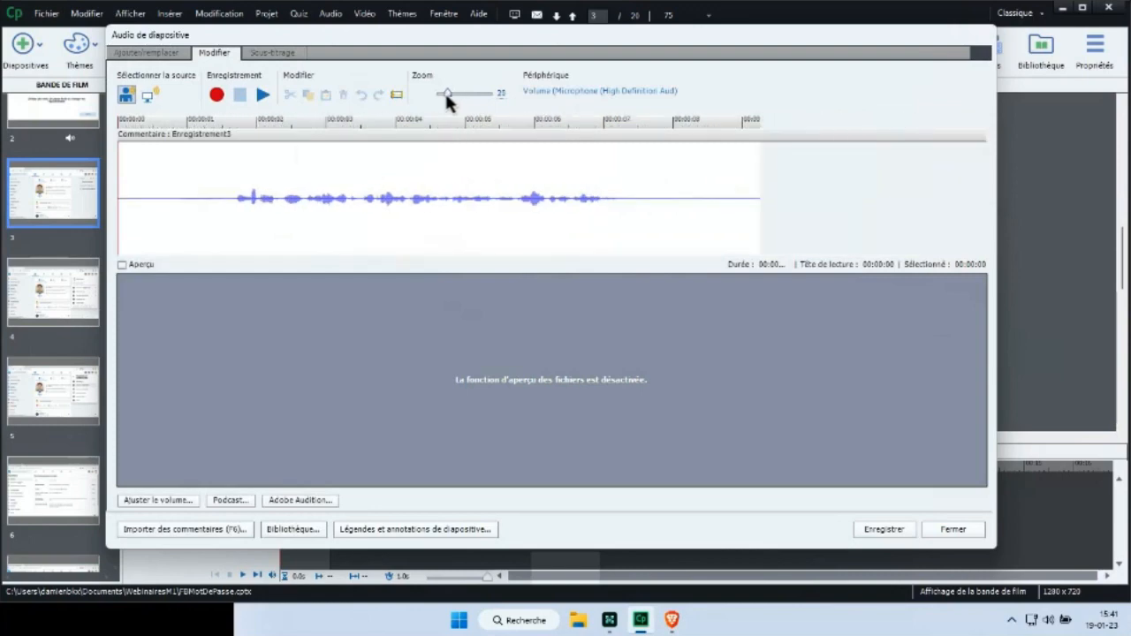
drag(232, 164, 119, 168)
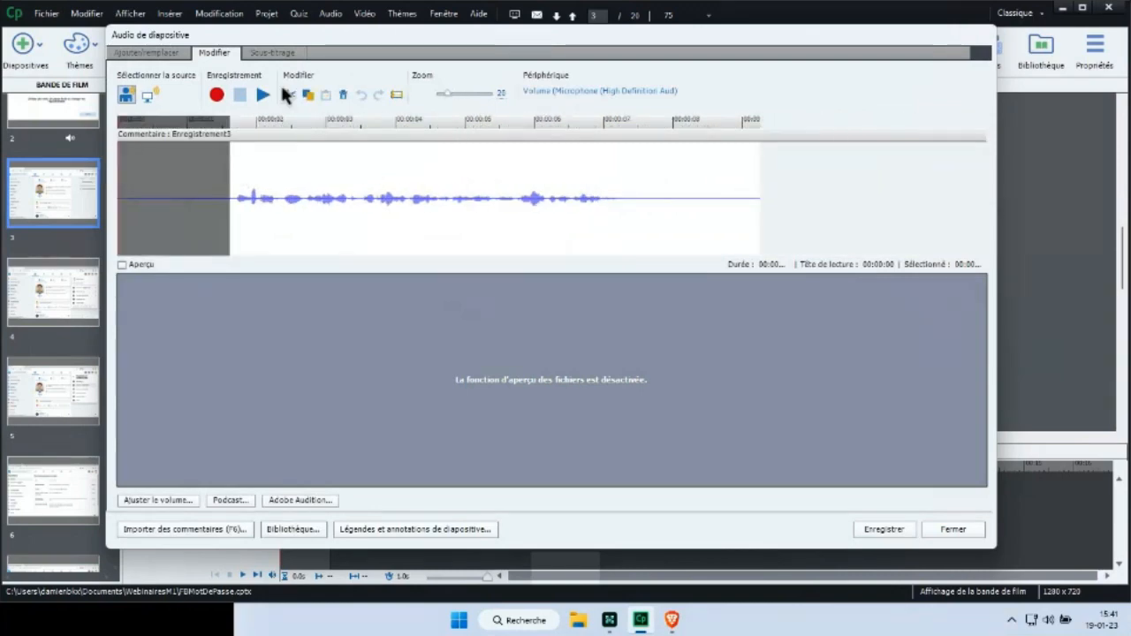
click(343, 95)
drag(515, 183, 667, 174)
click(344, 94)
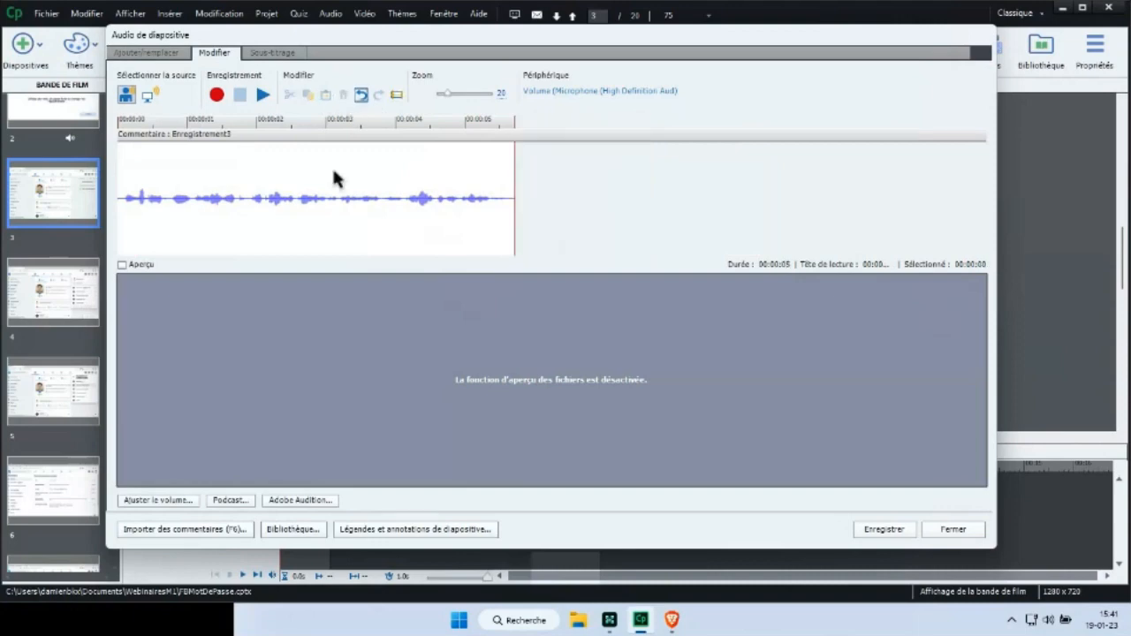
- Normalize the volume of slide 3's narration
click(333, 177)
click(159, 499)
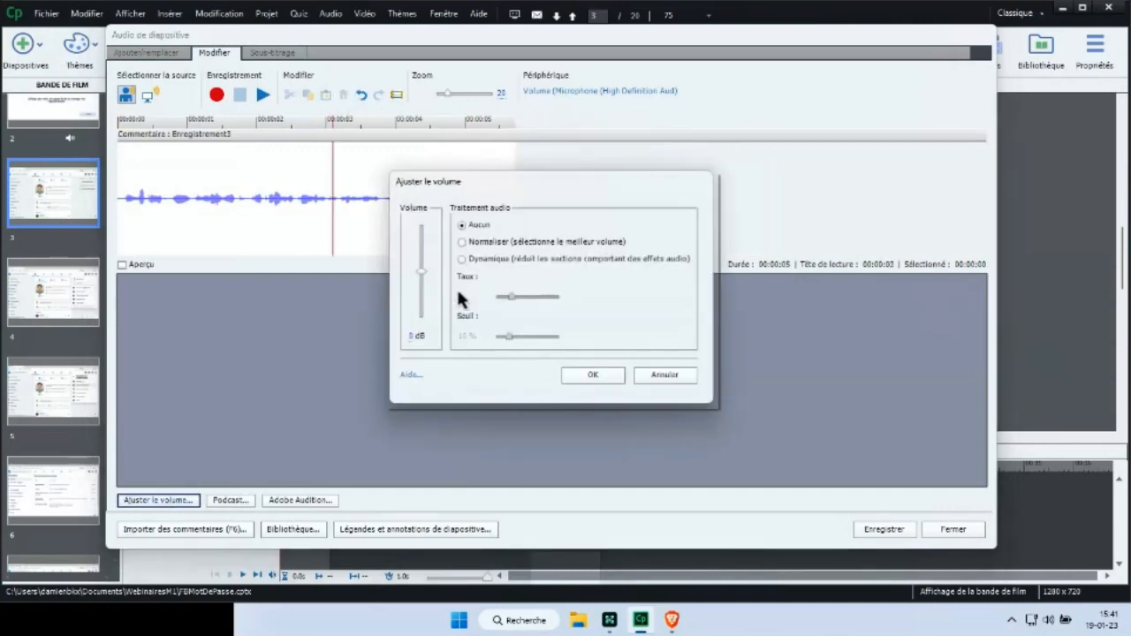
click(590, 375)
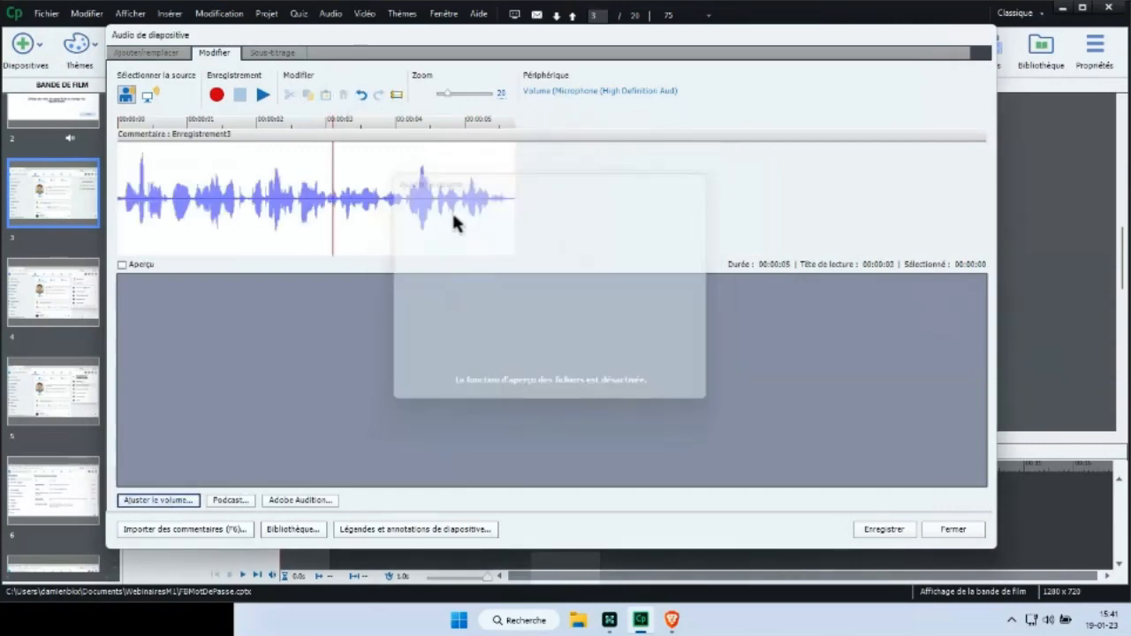
- Save the narration with slide 3's display extended to 5.7 s, and shift the audio to start at 0.5 s
click(883, 530)
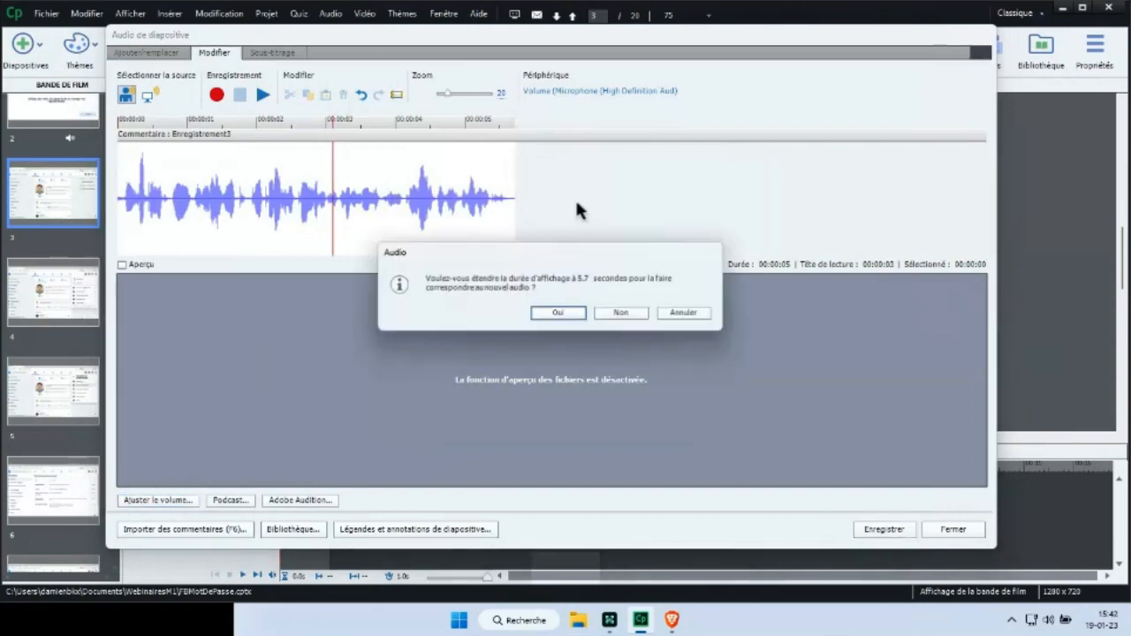
click(570, 318)
click(952, 529)
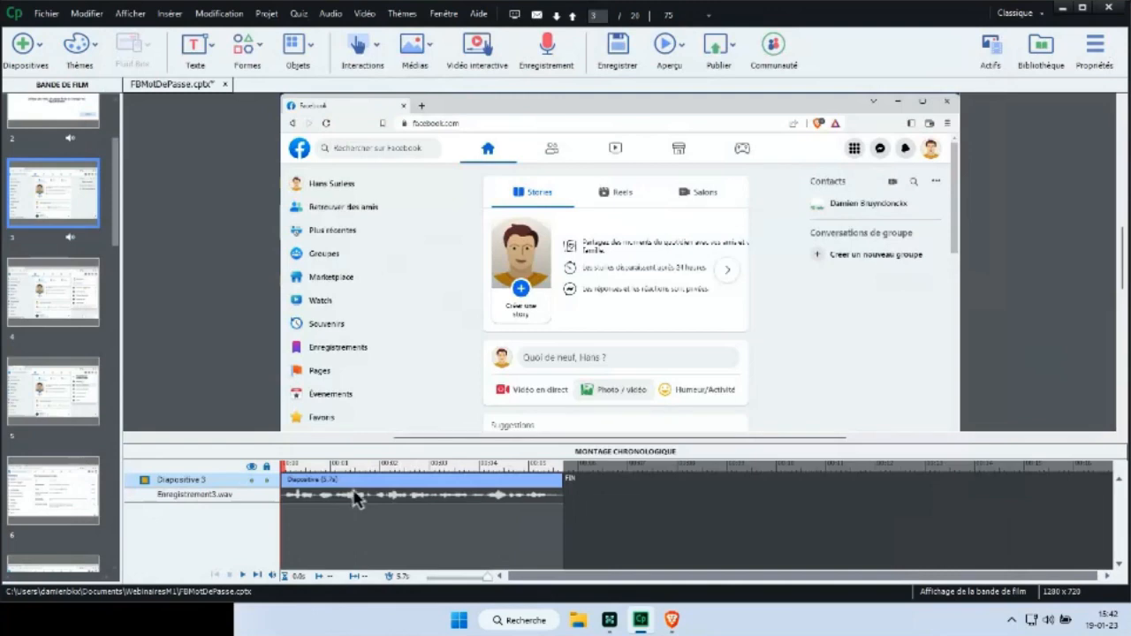
drag(354, 499, 380, 497)
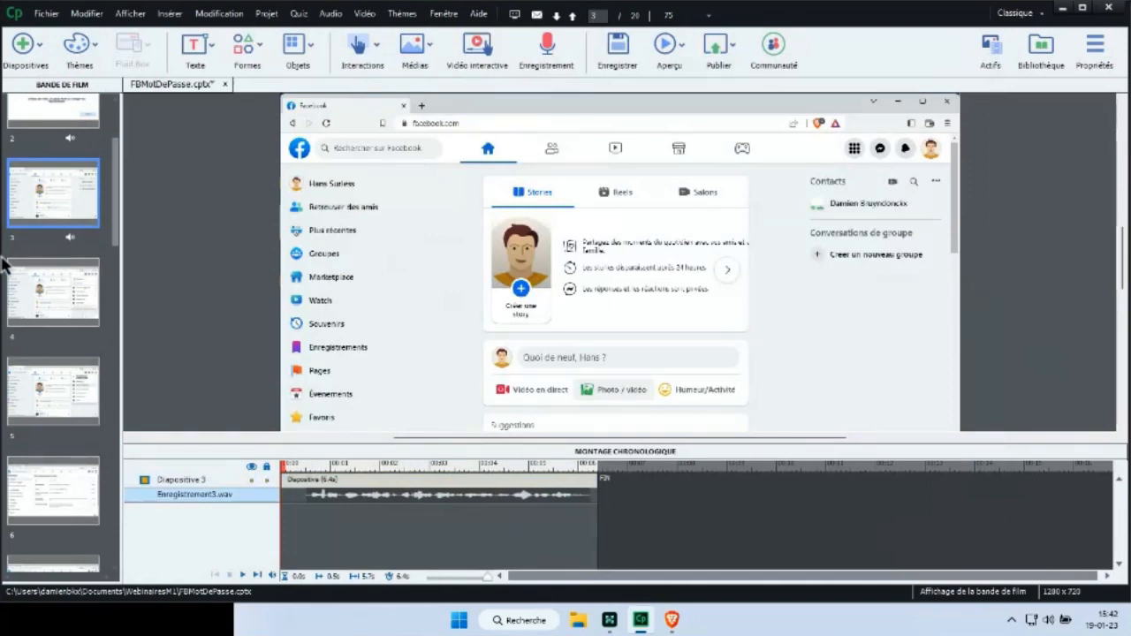
- Draw a rounded speech bubble of about 499 x 183 over the Stories area with the text "Cliquez sur l'icône de votre profil"
click(247, 55)
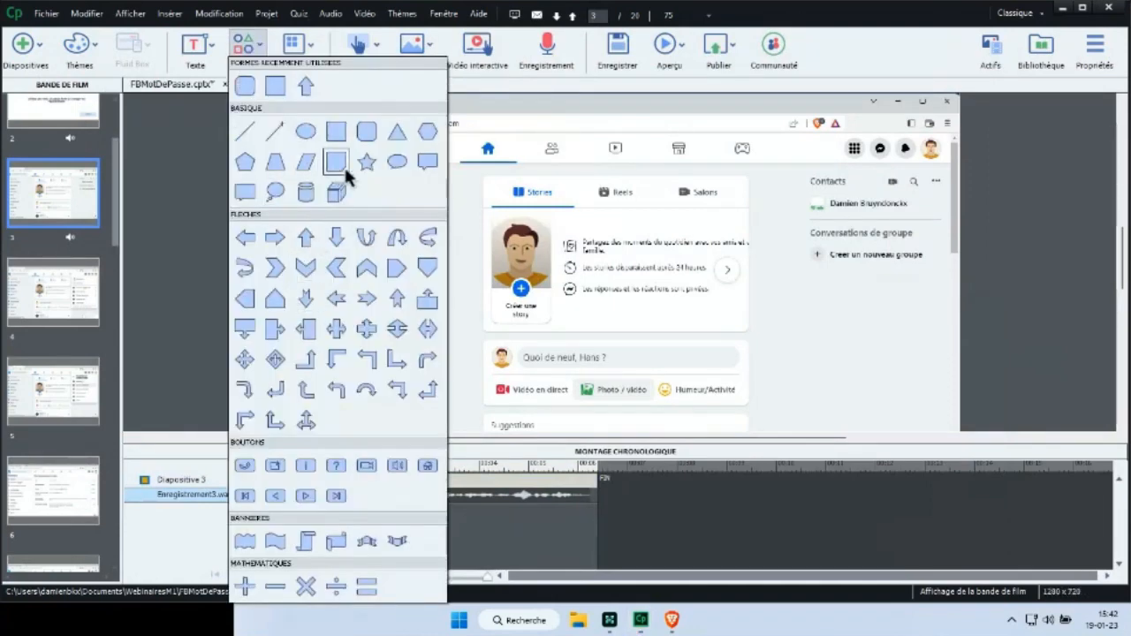
click(545, 241)
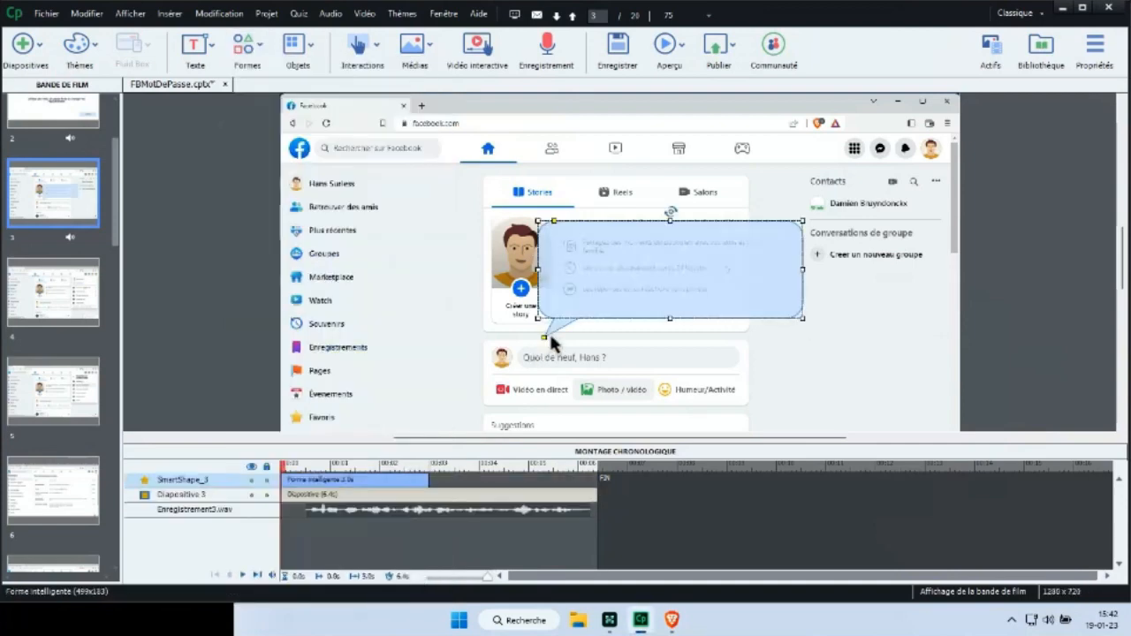
double_click(645, 294)
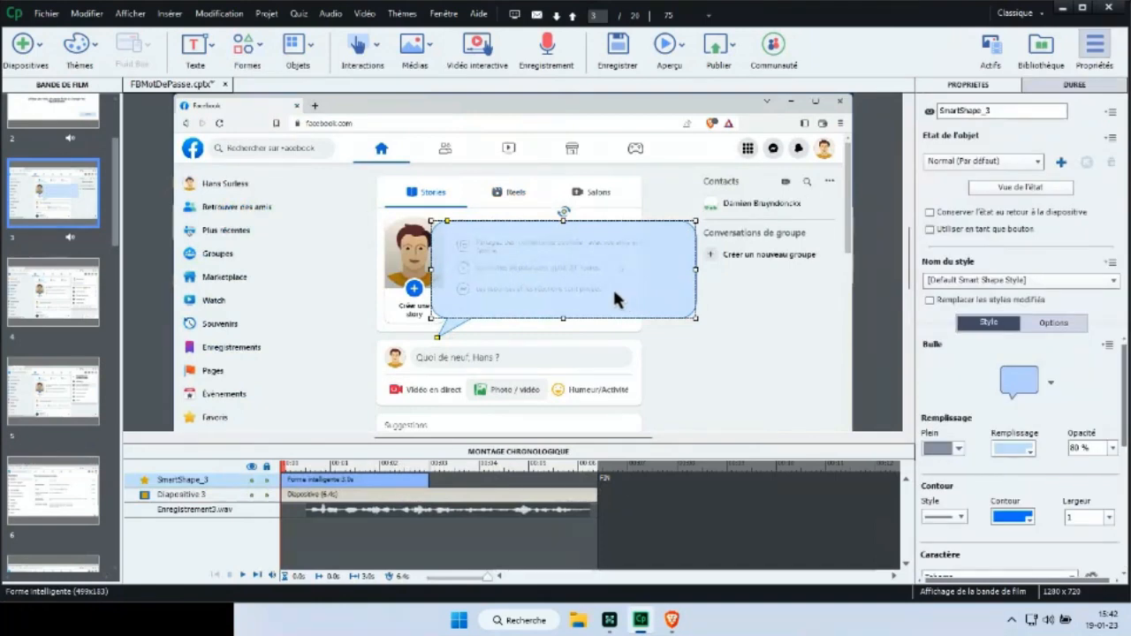
text(Cliquez sur l'icône de votre profil)
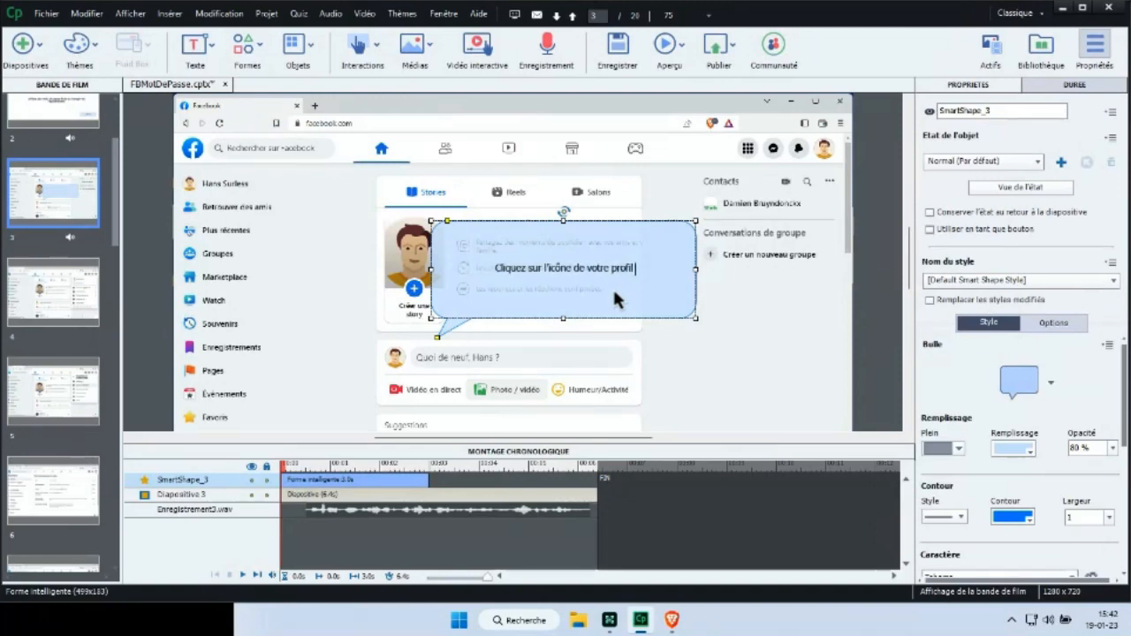
- Complete the speech bubble's text as "Cliquez sur l'icône de votre profil pour continuer" and set its opacity to 100 %
text( pour continuer)
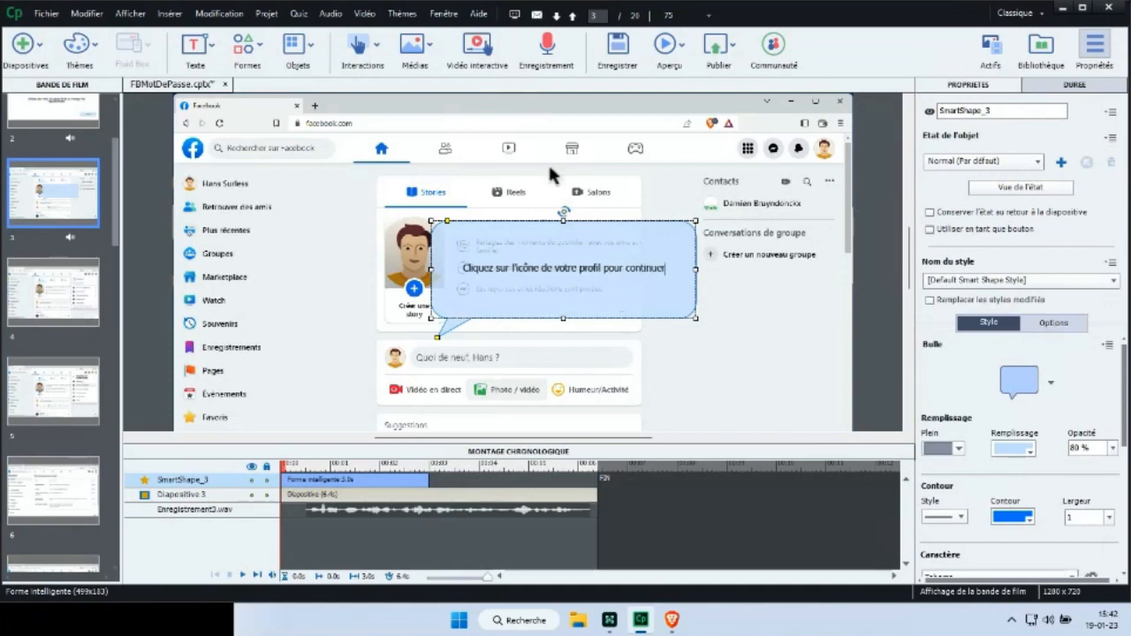
key(Escape)
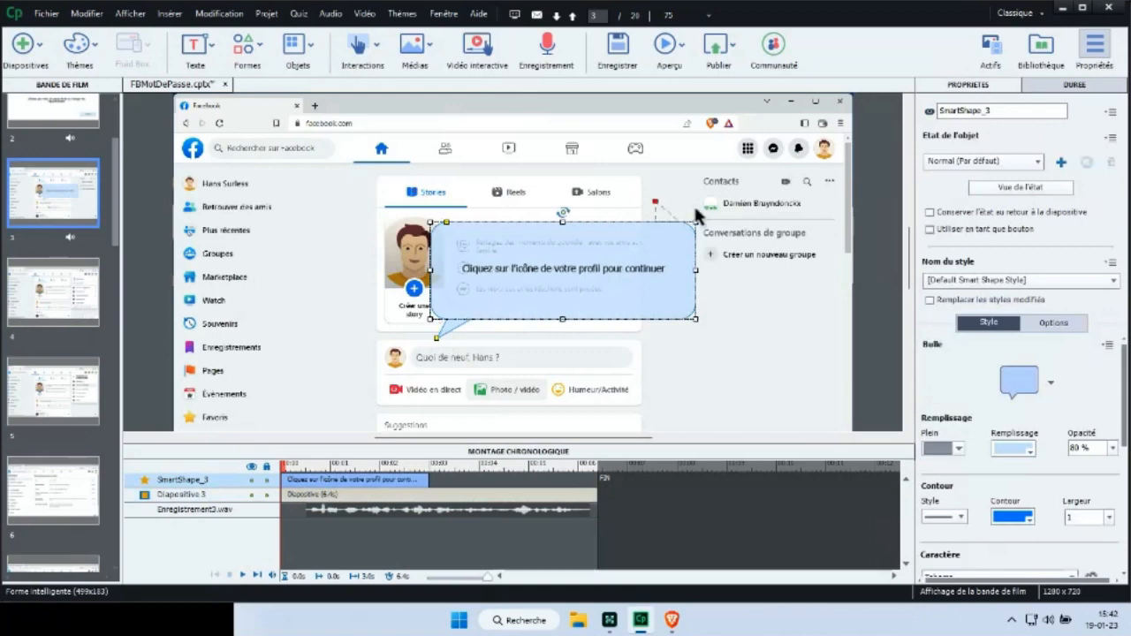
click(1111, 448)
click(1093, 432)
- Move the blue bubble just below the profile icon with its tail pointing at it, and reduce its size to about 499 x 139
drag(654, 315, 781, 265)
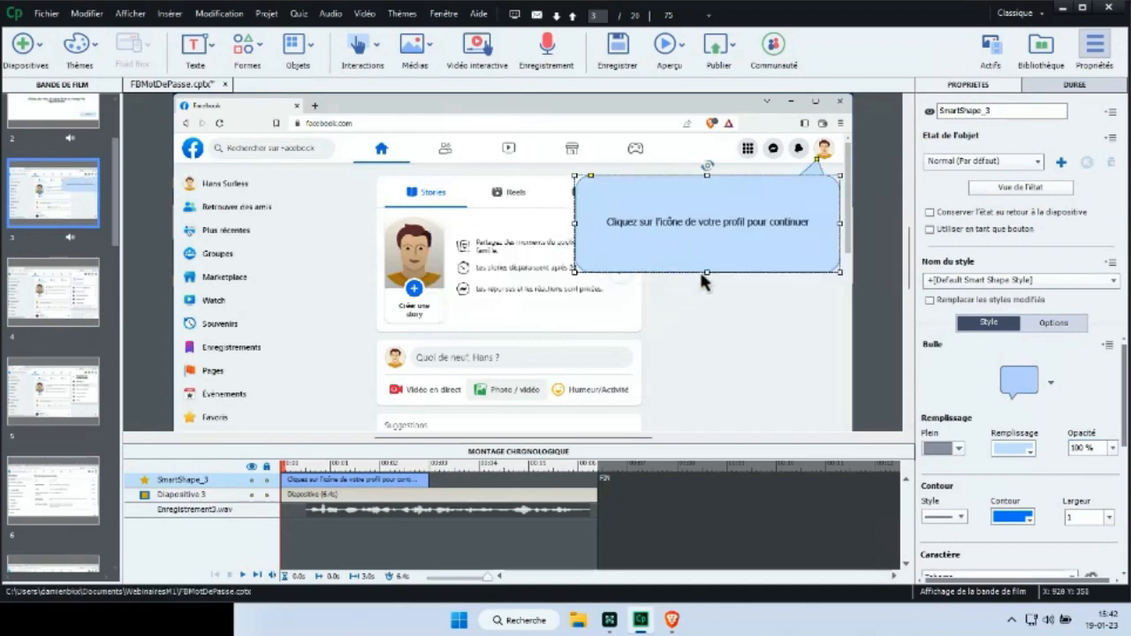
drag(706, 256, 707, 250)
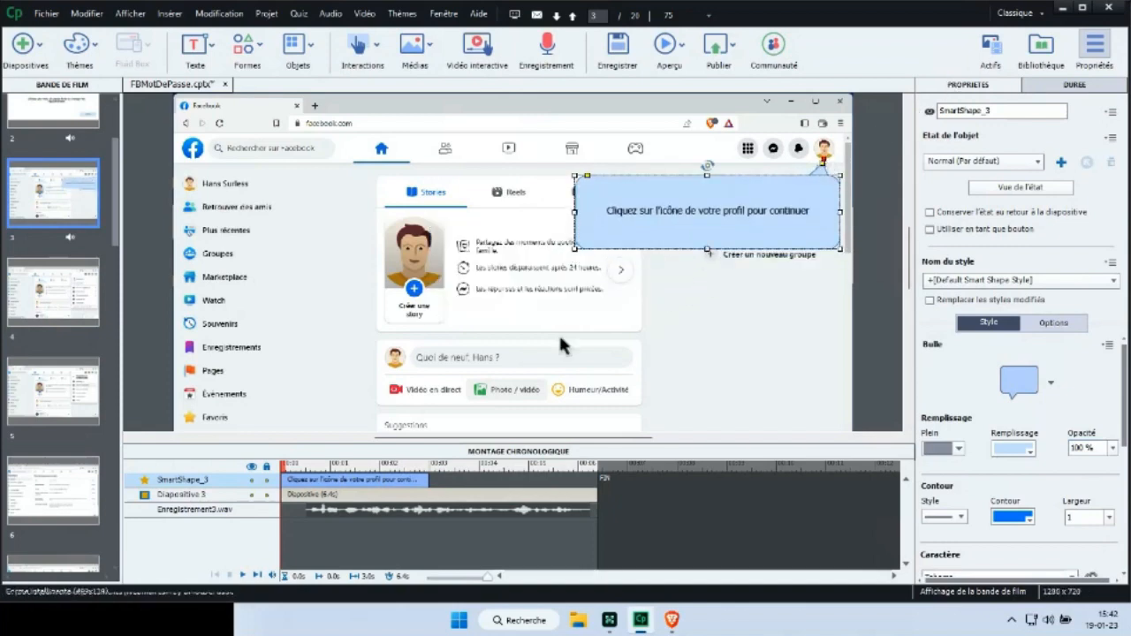
- Time the bubble against the narration so it appears at 2.5 s, and extend its display by 1 s through the end of slide 3
drag(339, 479, 390, 481)
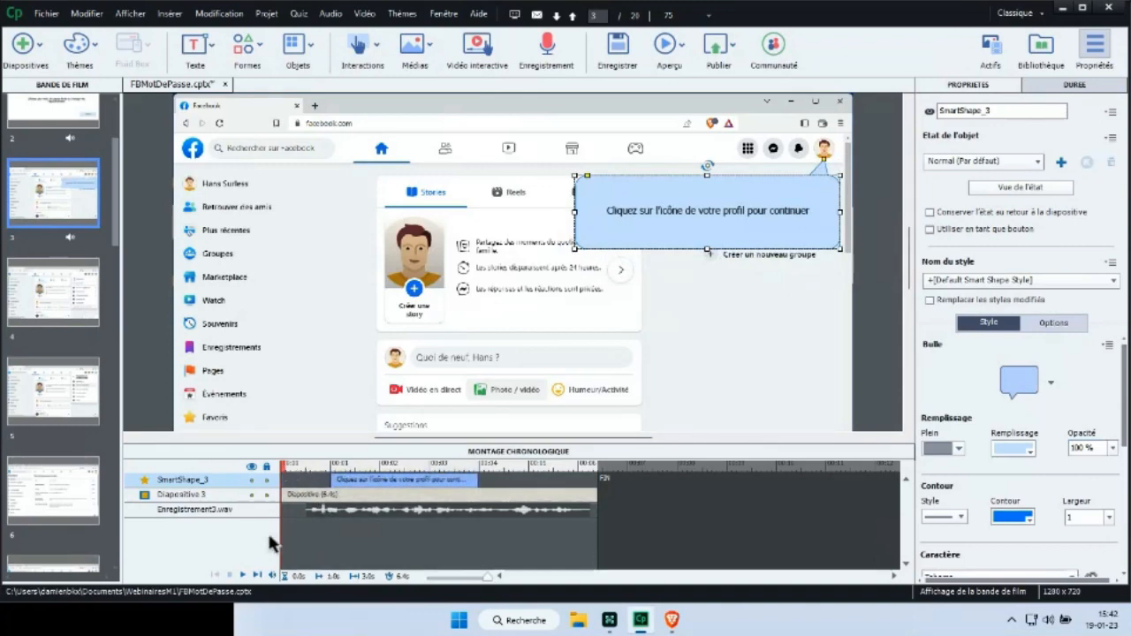
click(244, 576)
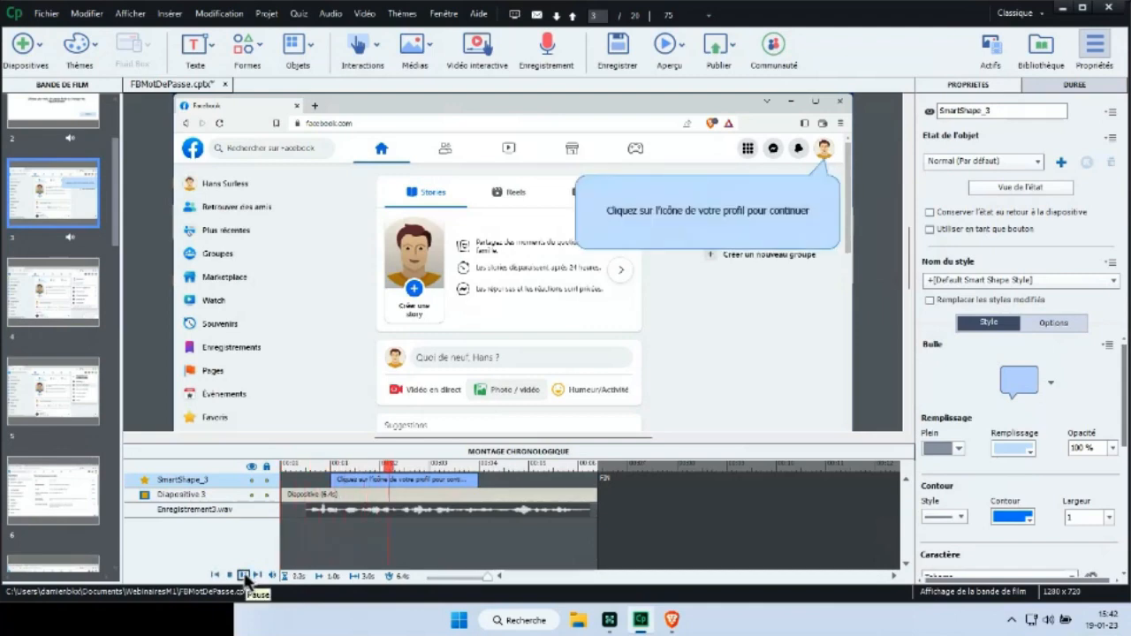
click(362, 484)
drag(372, 484, 434, 482)
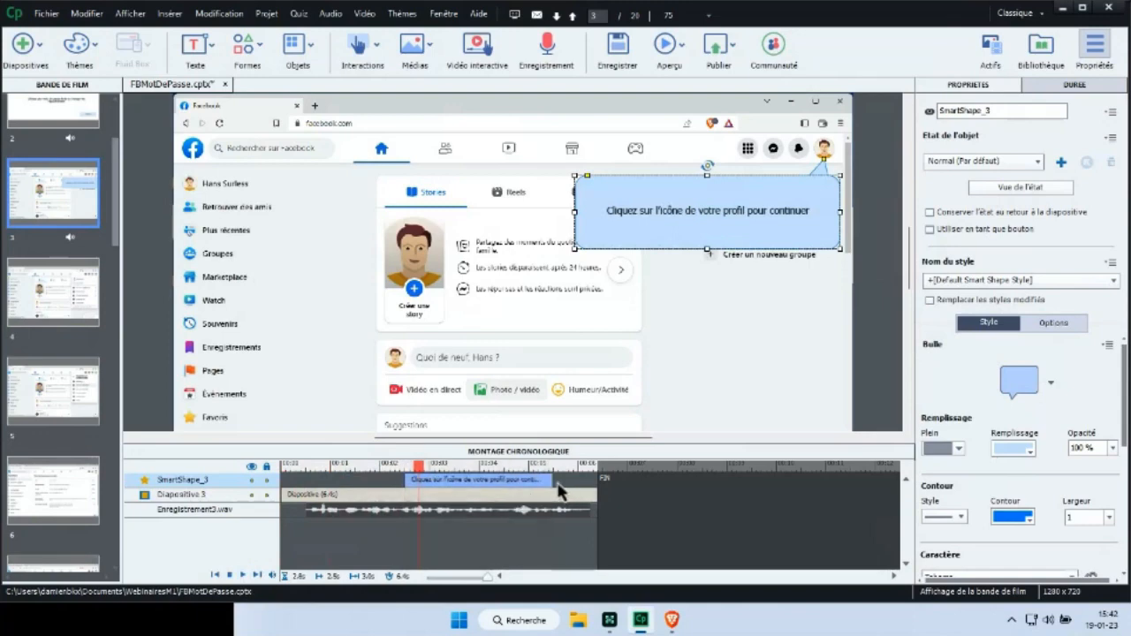
drag(555, 486, 608, 484)
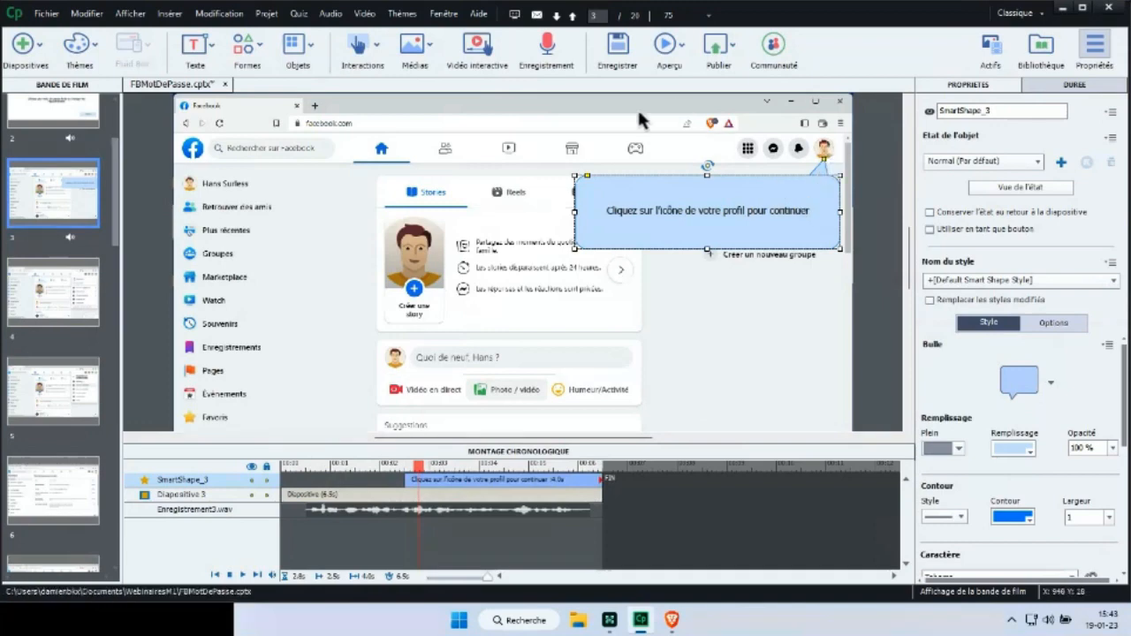
- Add a click box of about 51 x 56 over the profile icon on slide 3, starting at 3.5 s
click(366, 50)
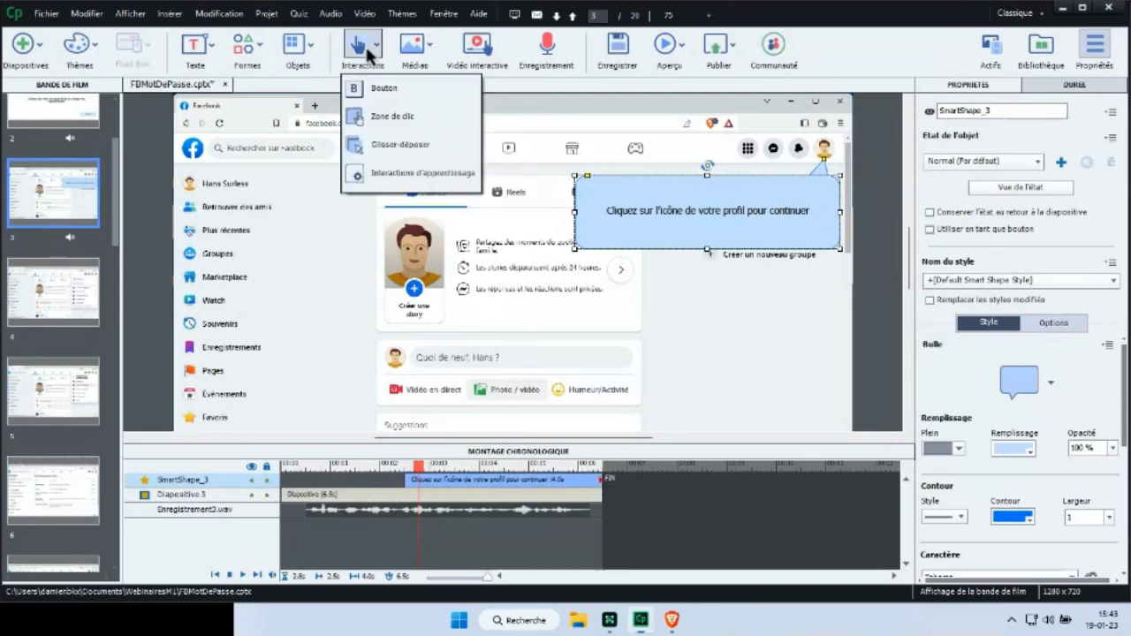
click(393, 117)
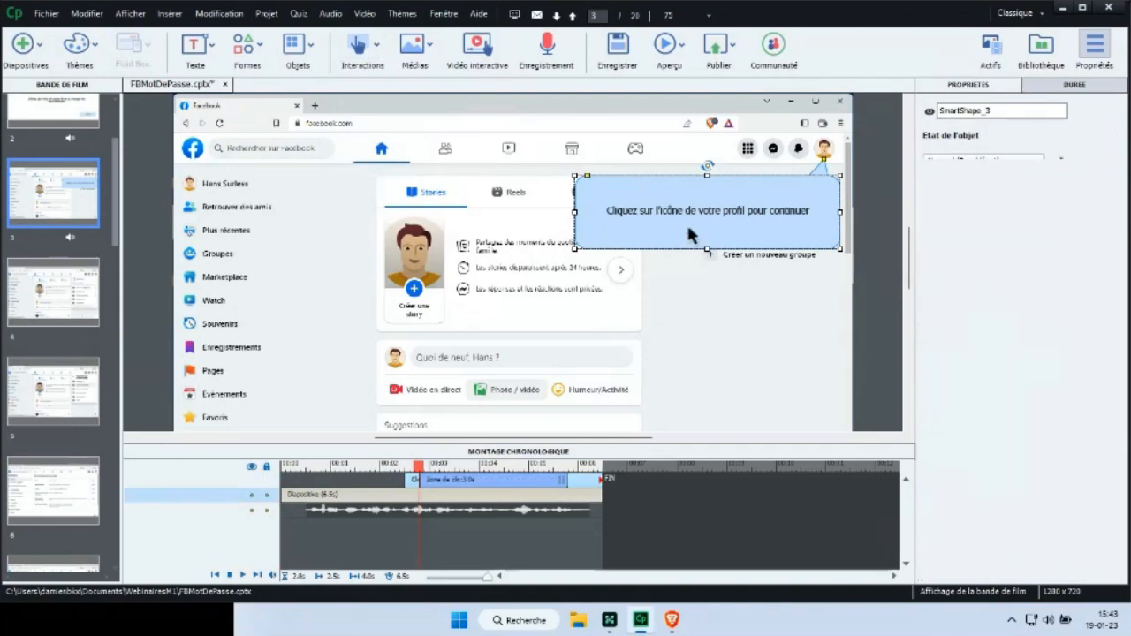
drag(521, 274, 493, 212)
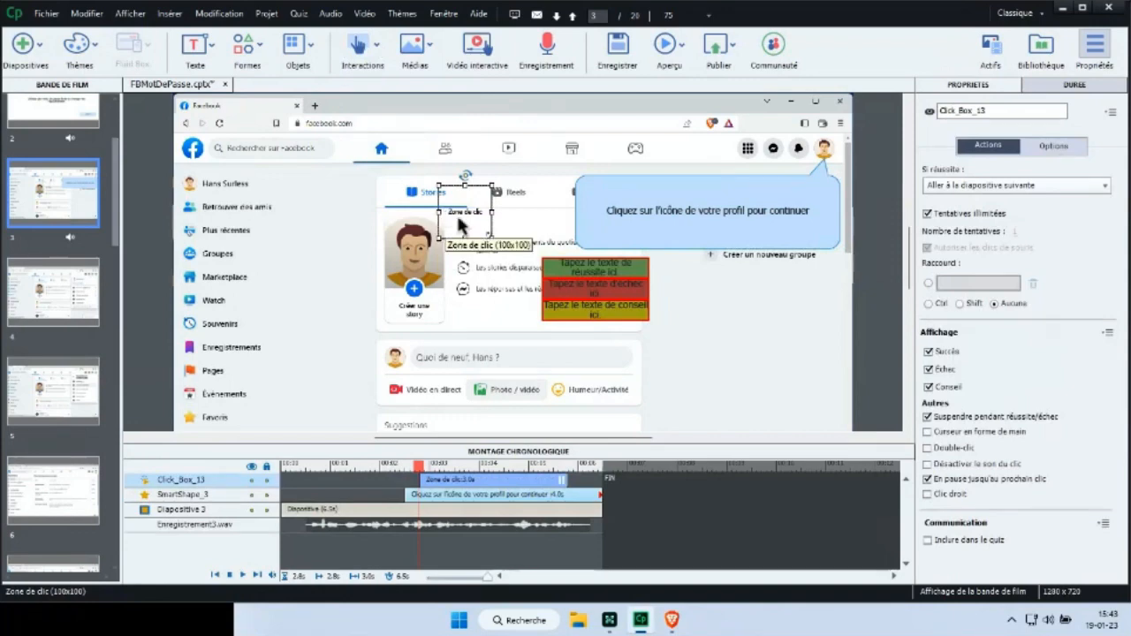
drag(444, 218, 811, 163)
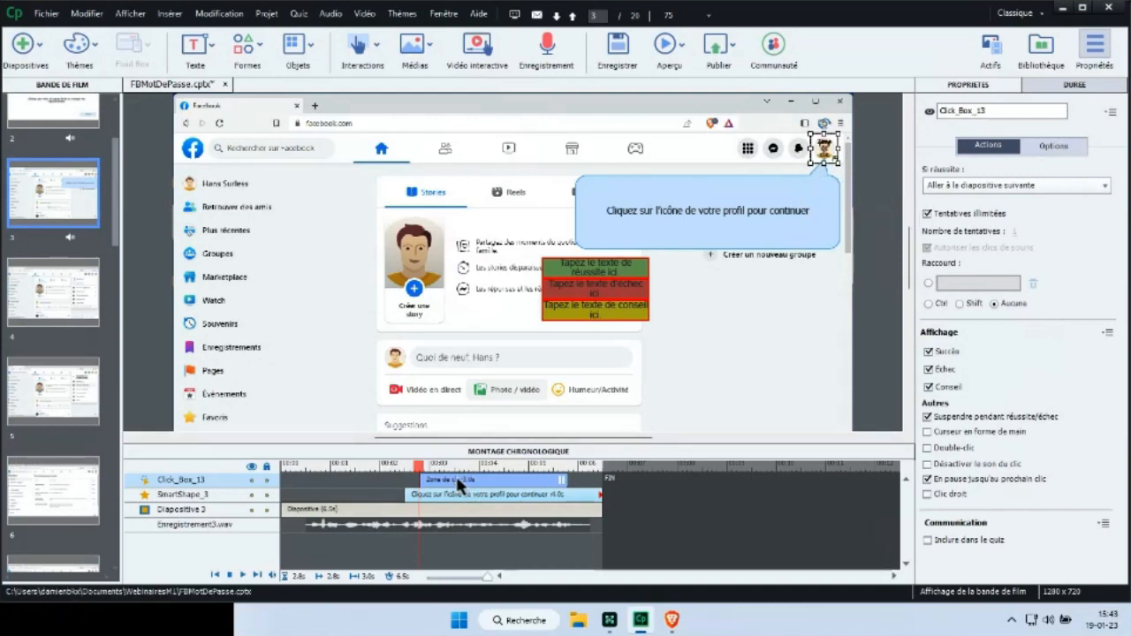
drag(468, 483, 502, 487)
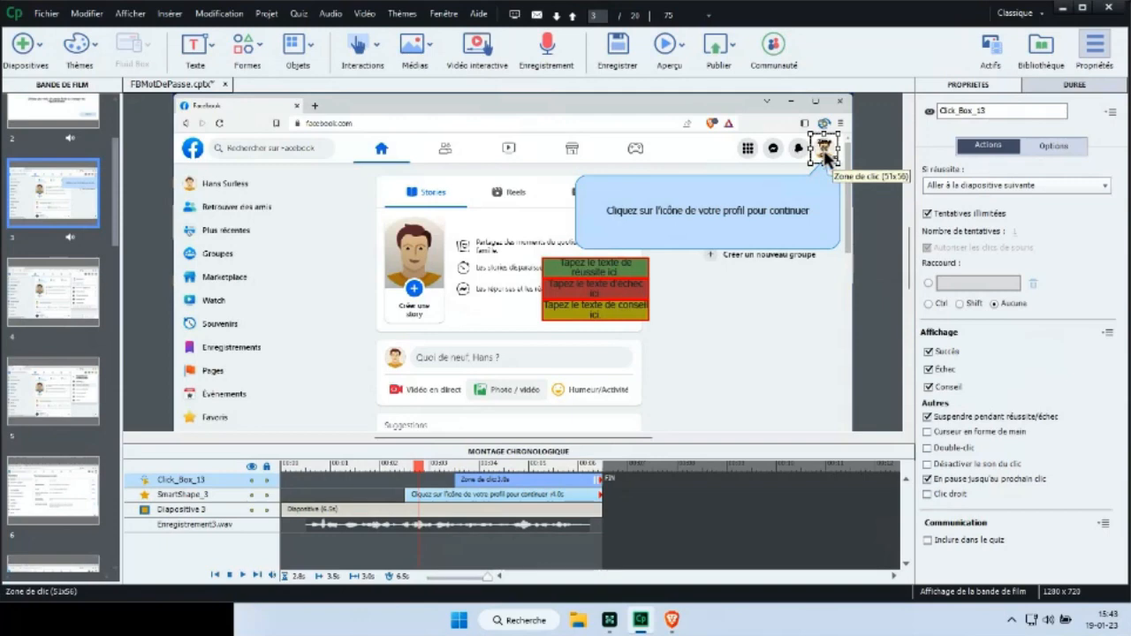
- Move slide 3's failure caption beside the profile icon and replace its text with "Pour continuer, vous devez cliquer sur cette icône"
click(37, 291)
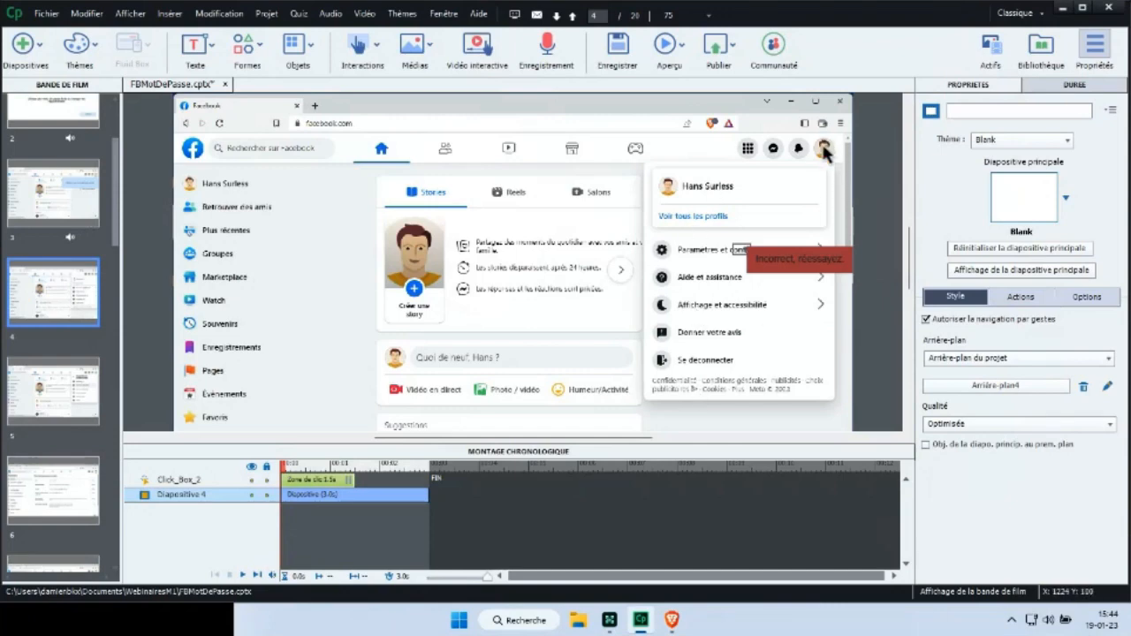
click(65, 209)
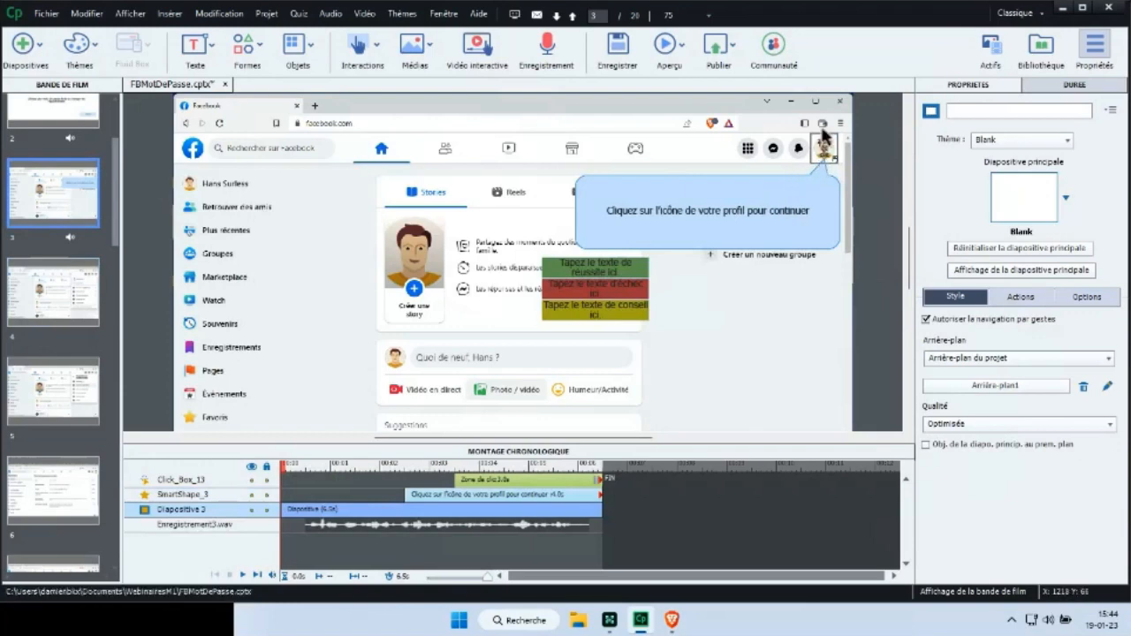
click(623, 294)
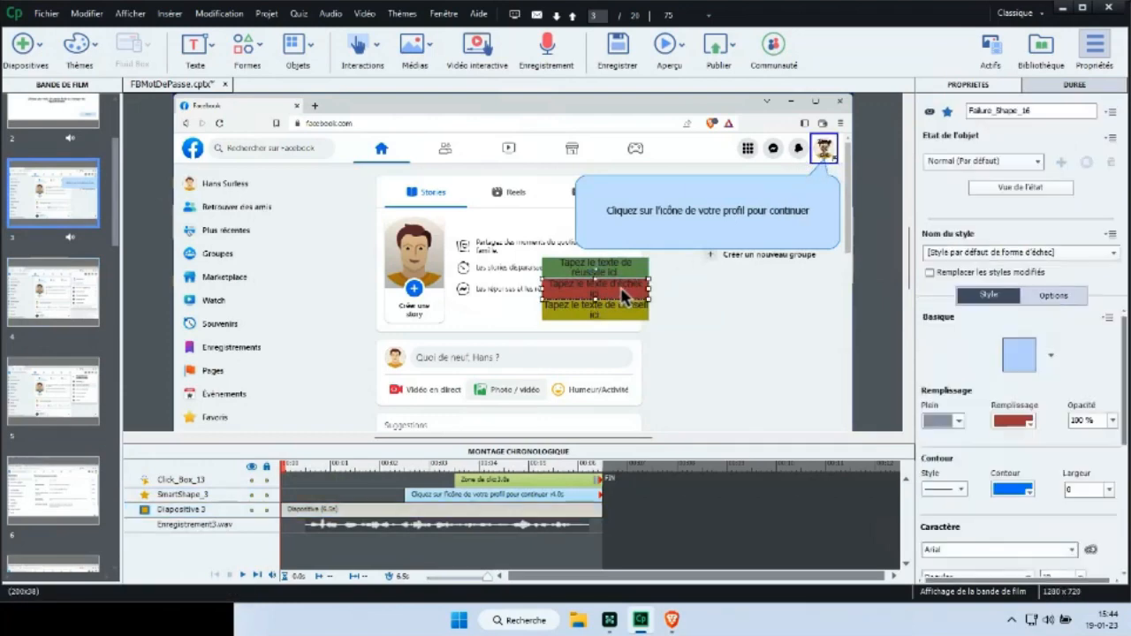
drag(697, 236, 665, 149)
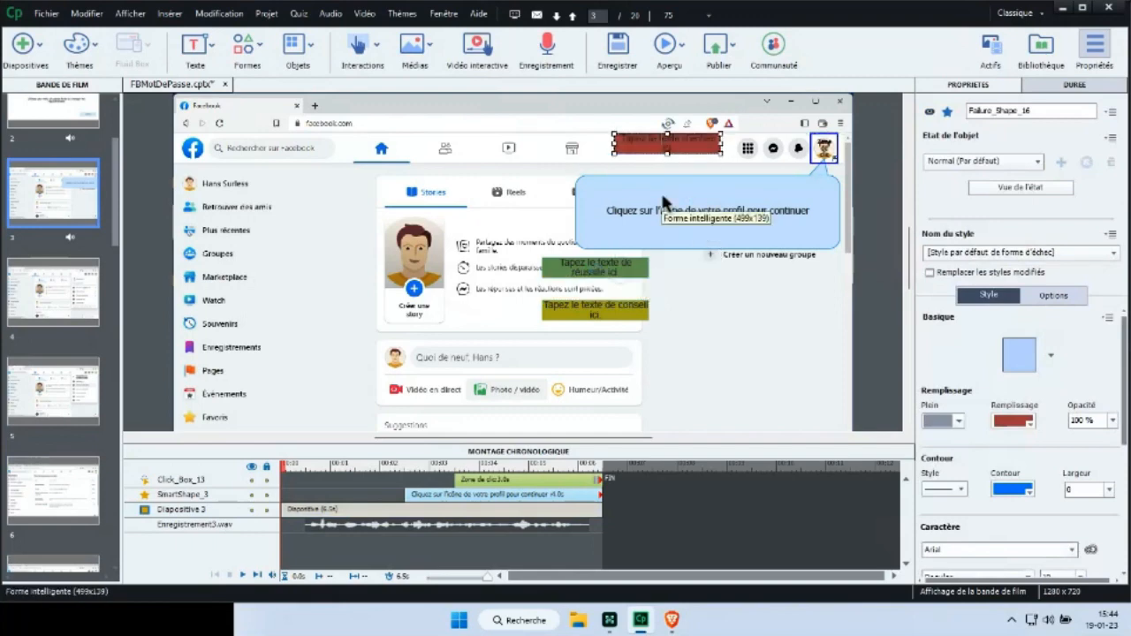
key(ctrl+w)
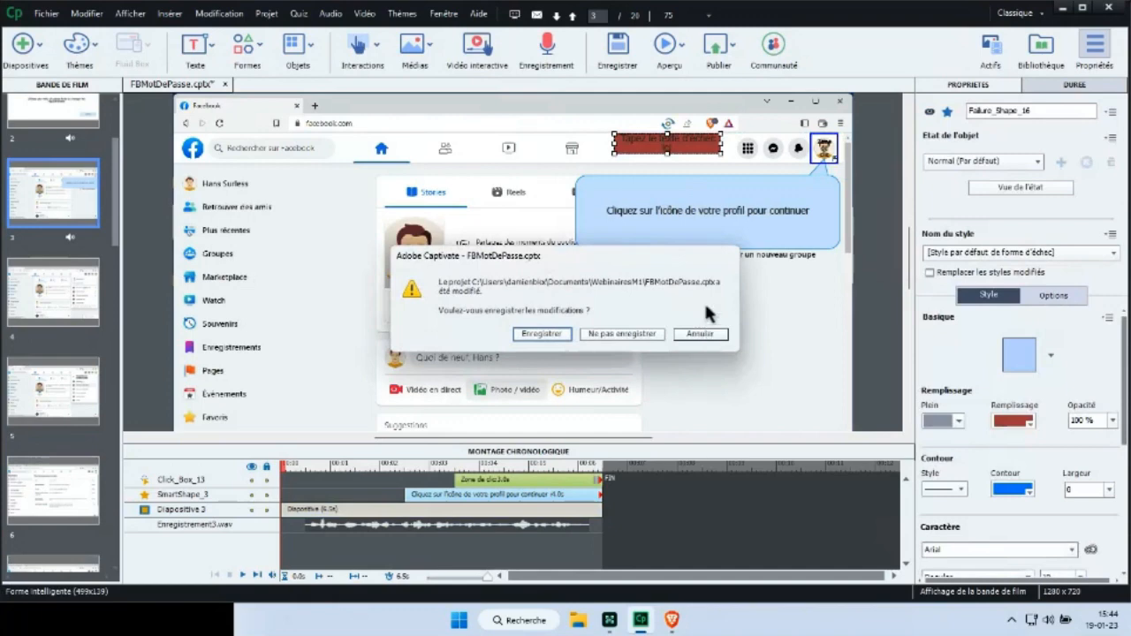
click(701, 333)
double_click(670, 144)
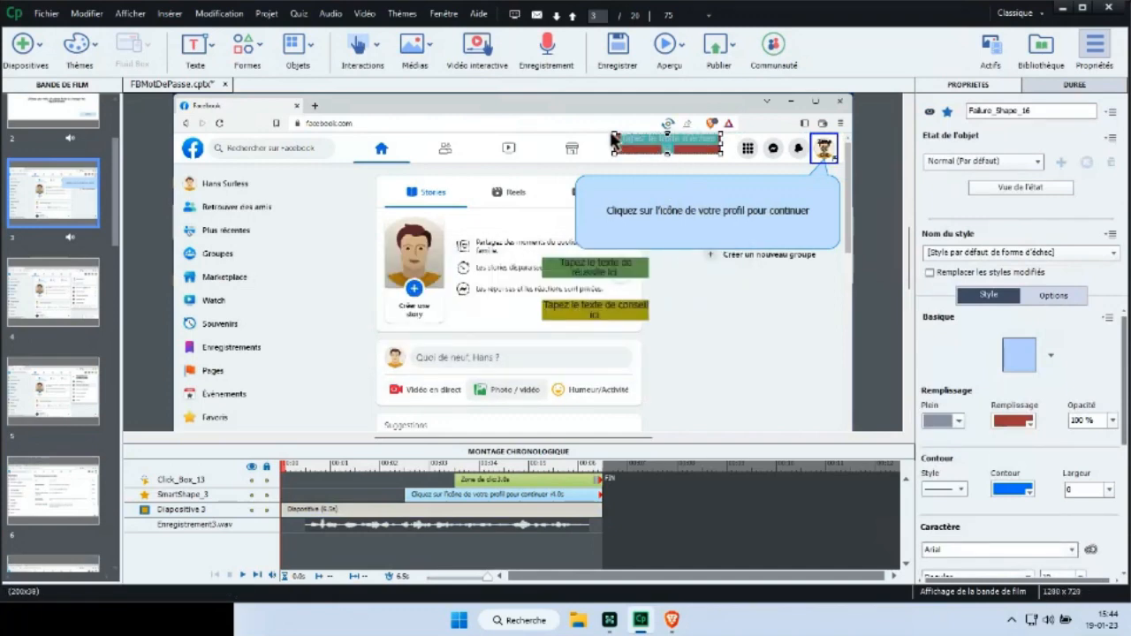
key(Delete)
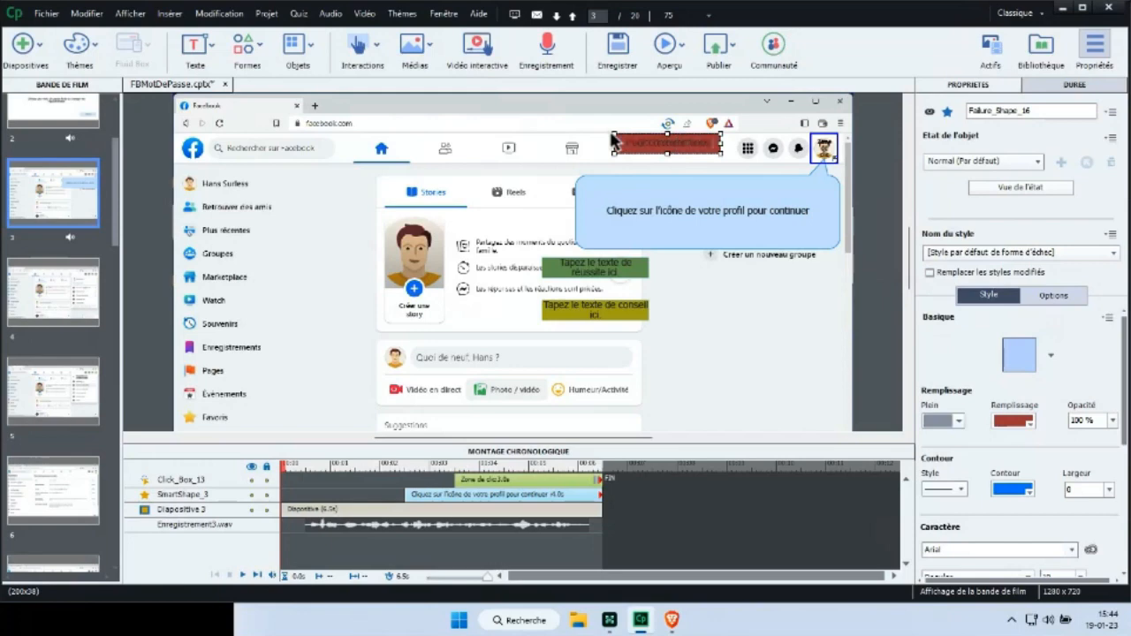
text(vez cliquer sur cette)
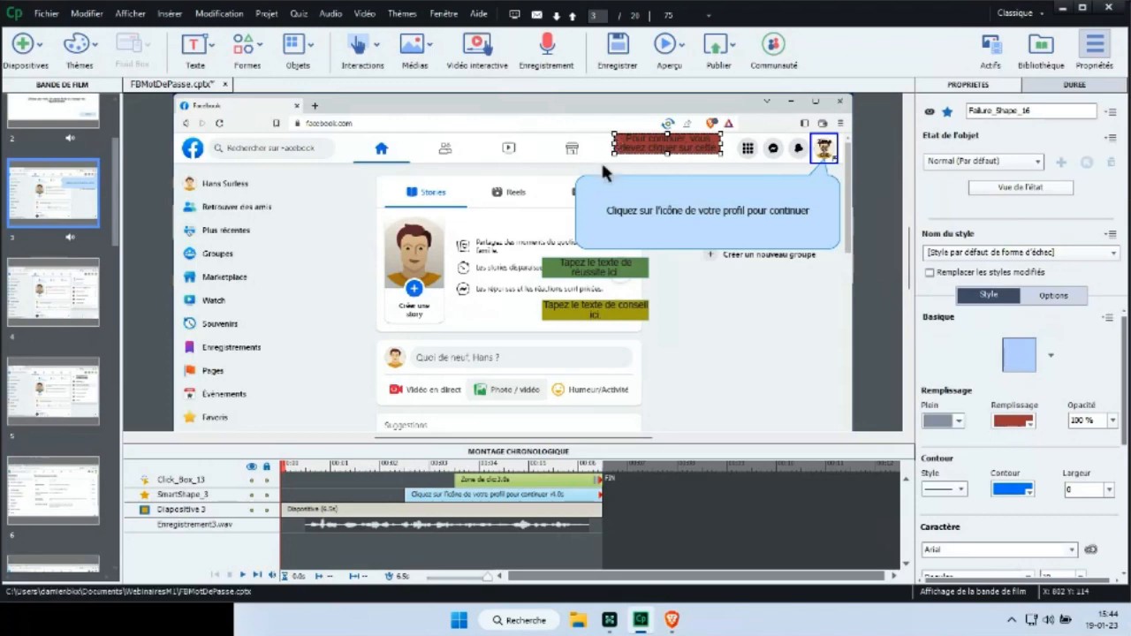
- Enlarge the failure caption to about 342 x 104 and change its text color to white
click(633, 158)
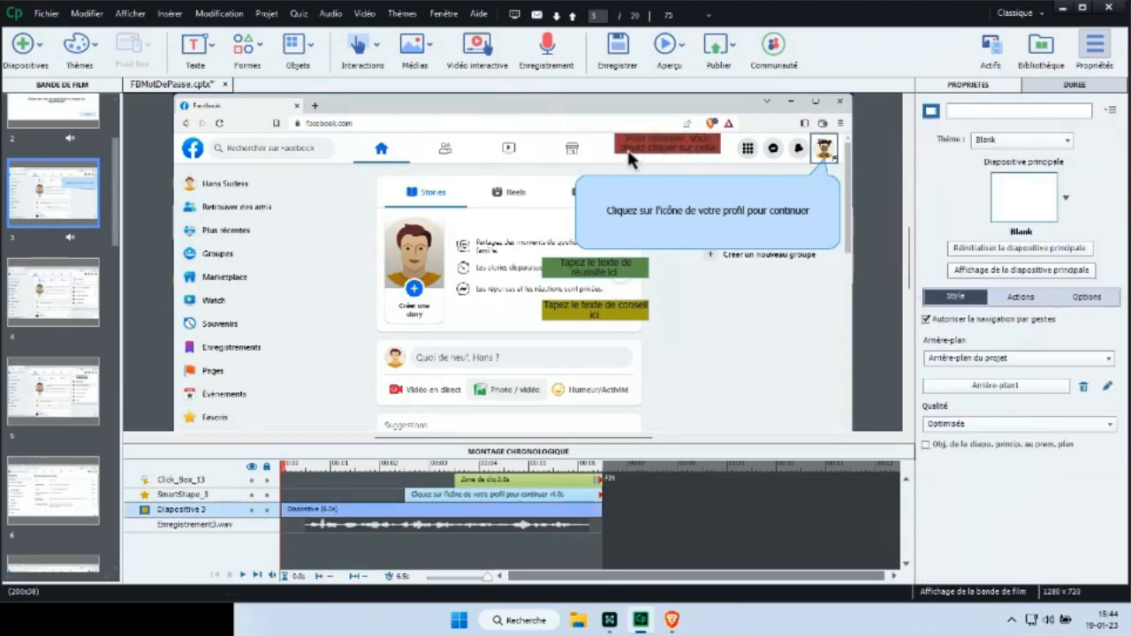
click(634, 157)
drag(615, 154, 542, 196)
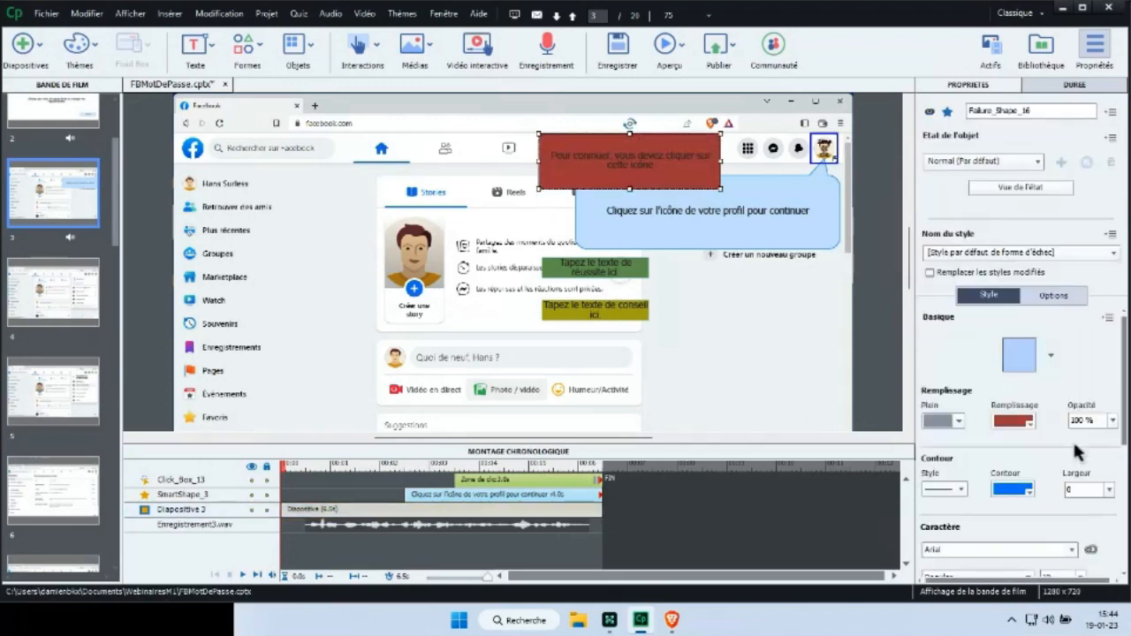
scroll(1095, 433, down, 4)
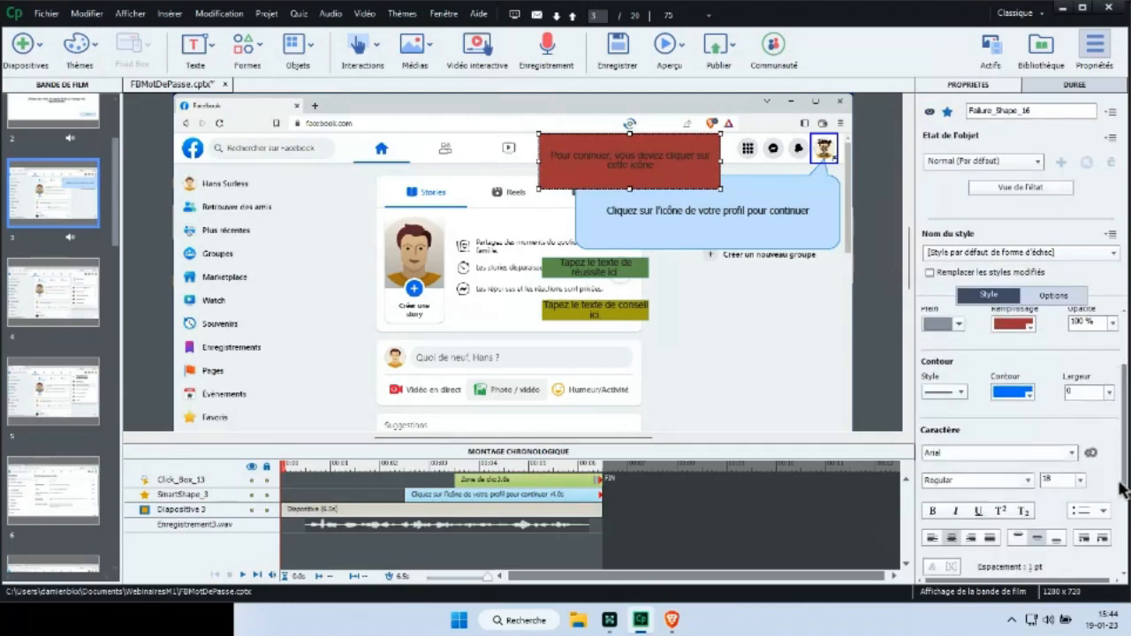
click(943, 531)
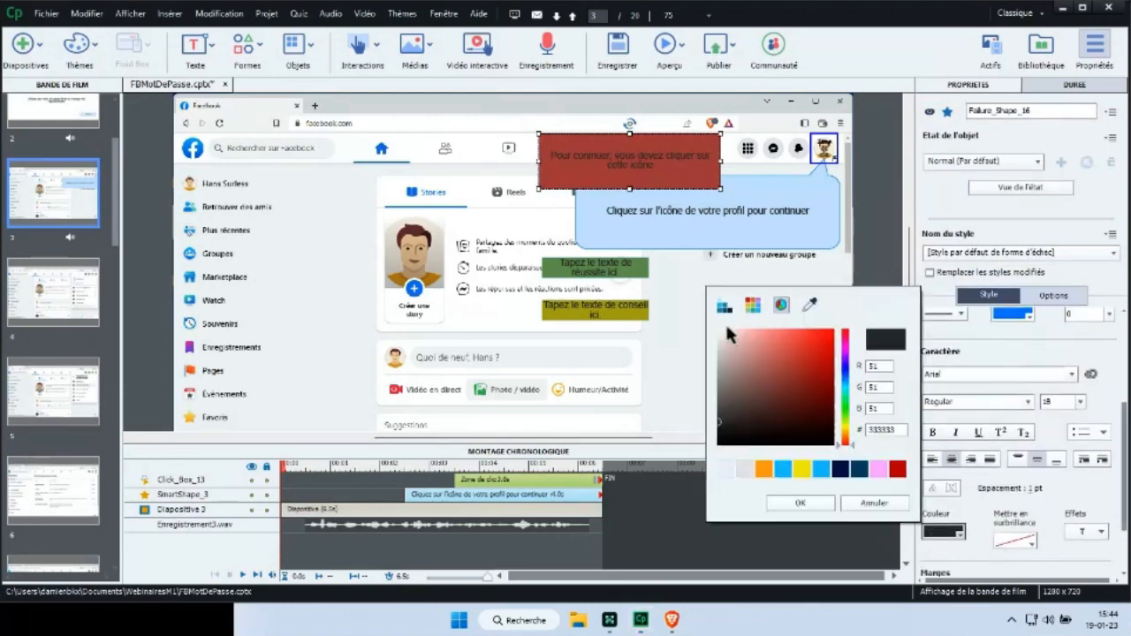
click(726, 329)
click(800, 503)
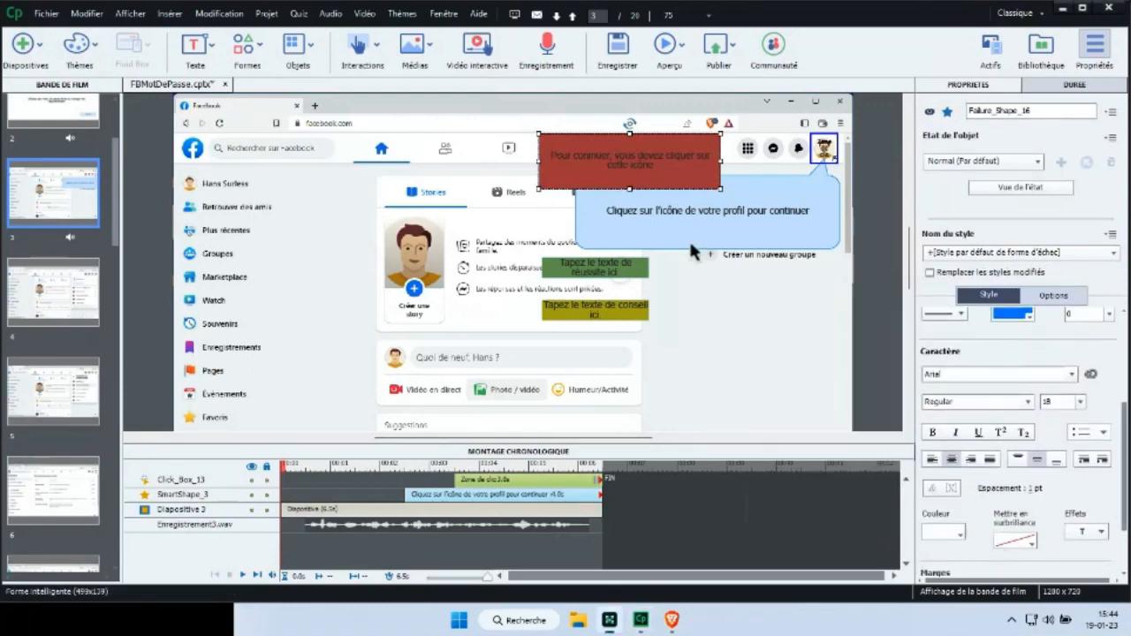
- Replace the failure caption's shape with a speech bubble and place it beside the profile icon with its tail pointing at the icon
click(624, 251)
click(677, 163)
right_click(676, 161)
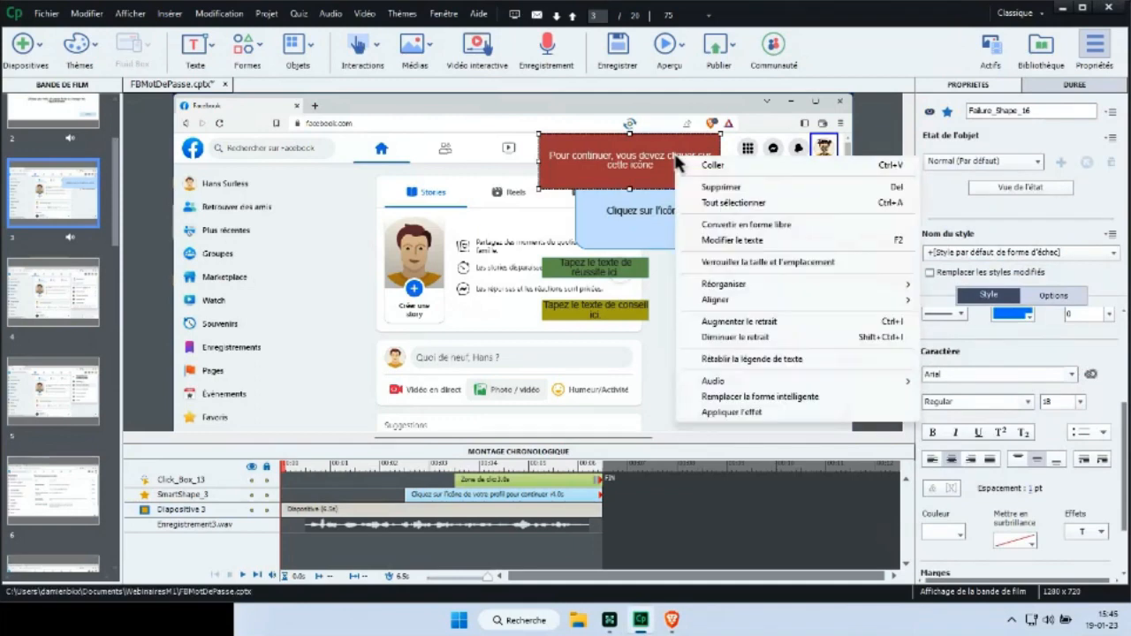
click(731, 398)
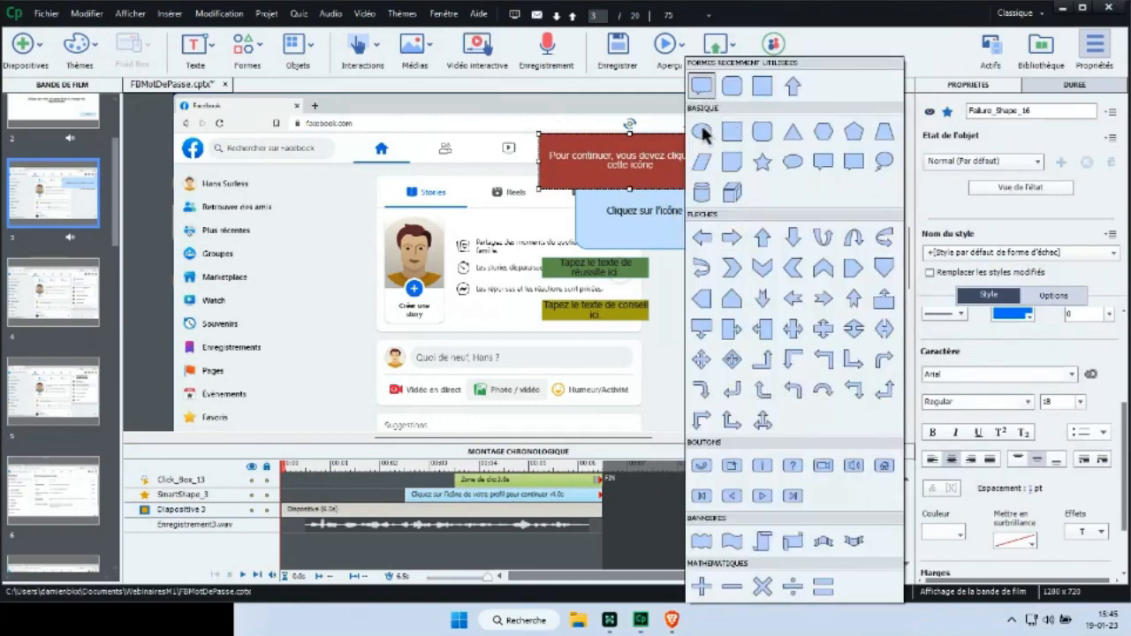
click(703, 131)
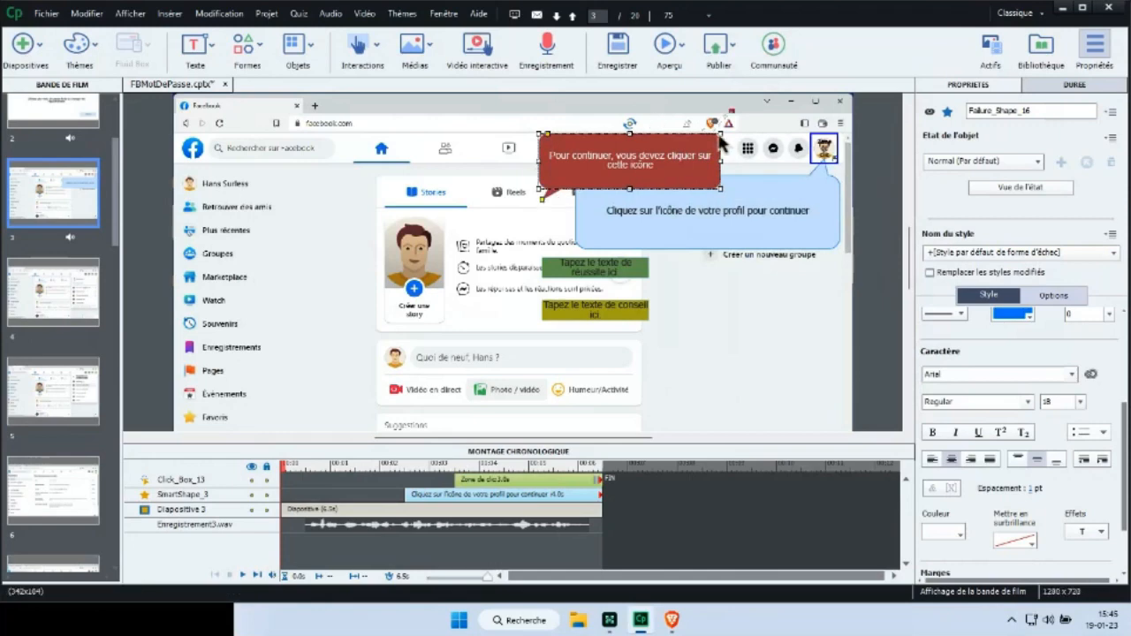
mouse_move(741, 163)
mouse_down()
mouse_move(737, 175)
mouse_move(742, 153)
mouse_move(757, 151)
mouse_up()
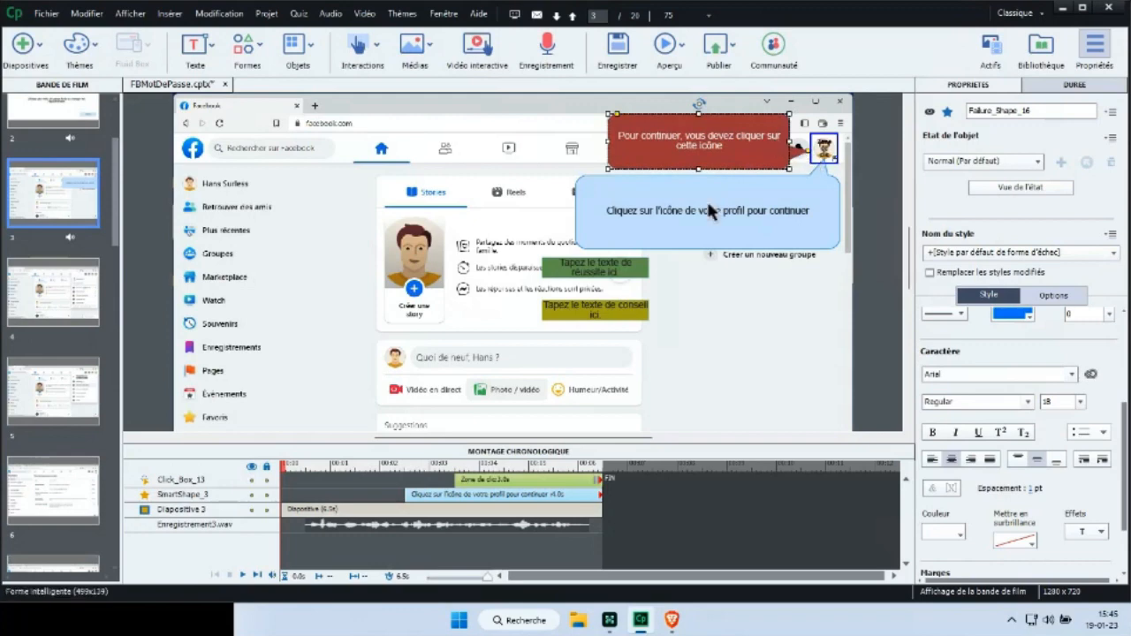
- Turn off the success and hint captions of the profile icon's click box, and save the project
click(821, 147)
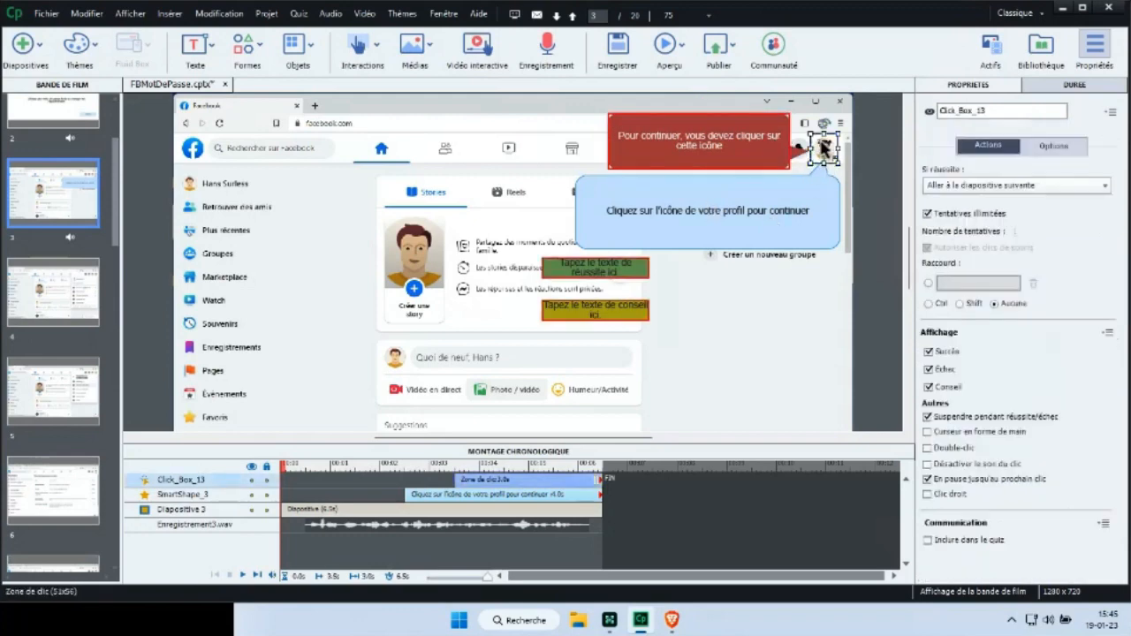
click(927, 351)
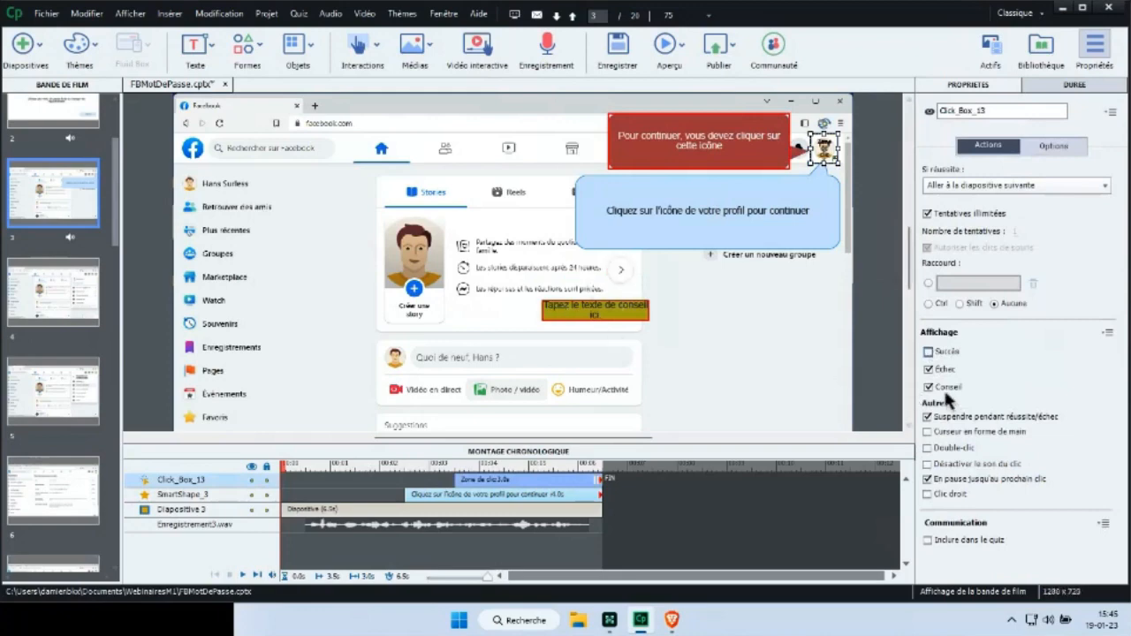
click(928, 387)
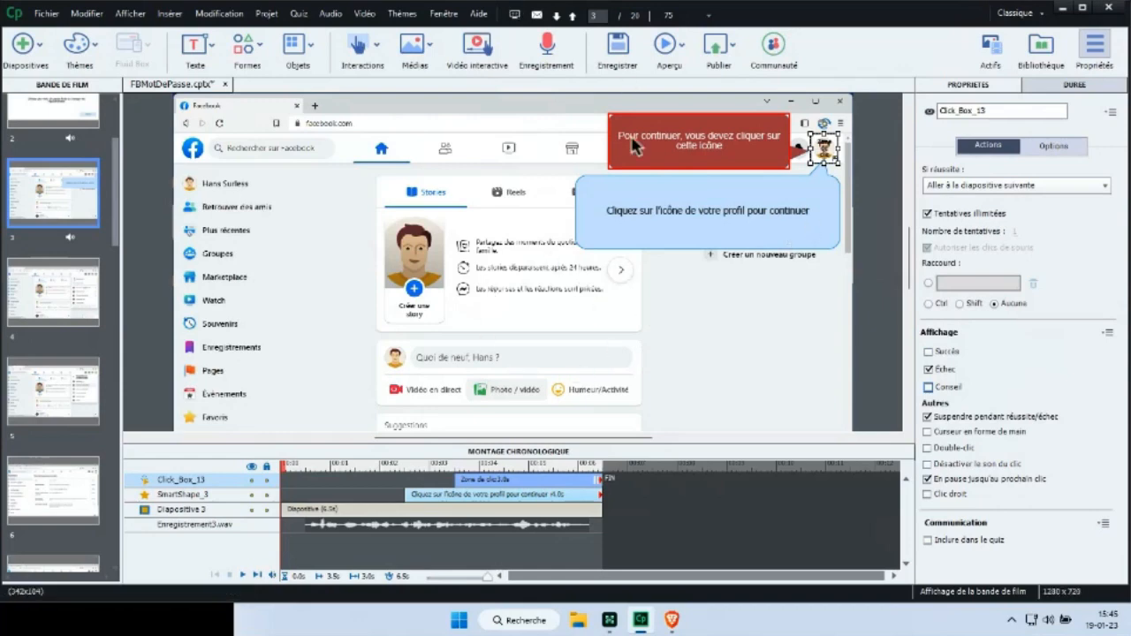
click(623, 55)
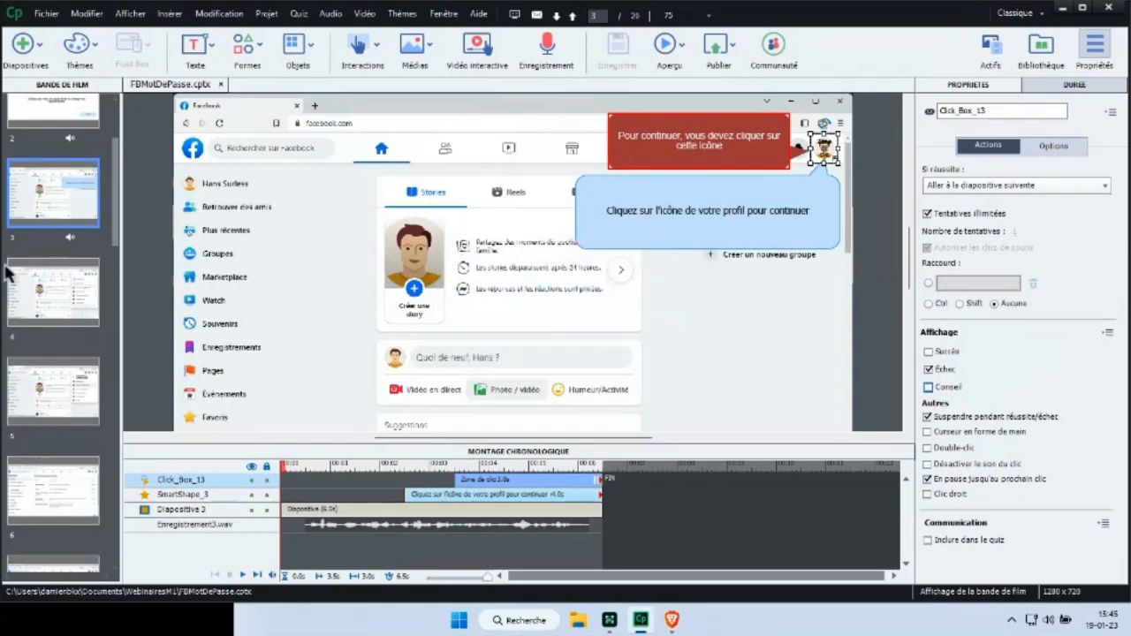
- Record a microphone narration for slide 4
click(72, 303)
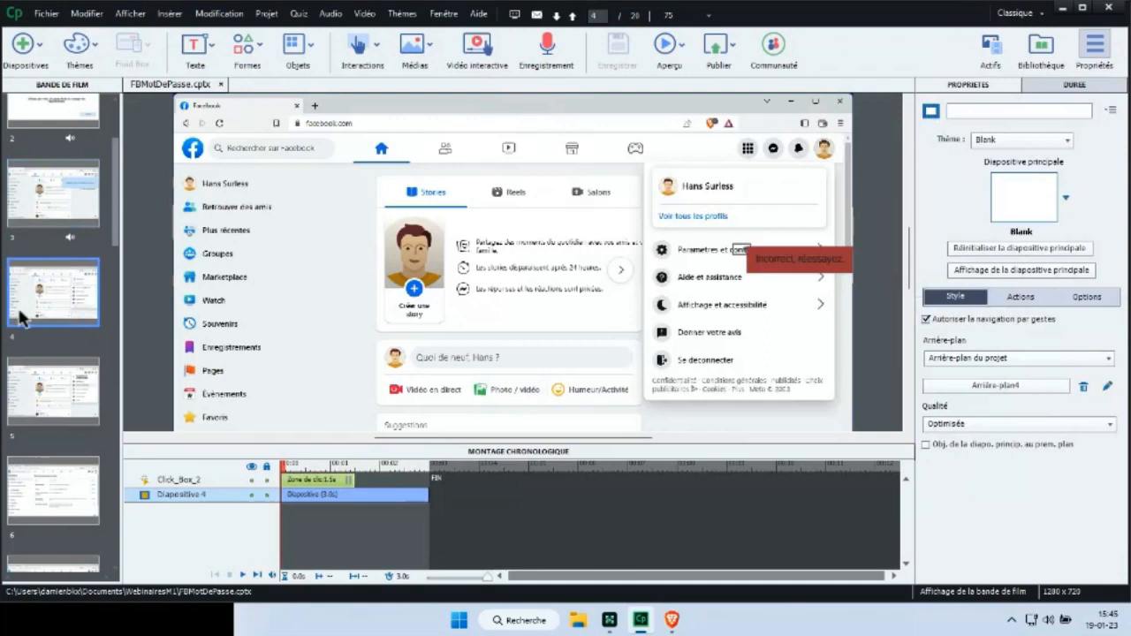
click(546, 52)
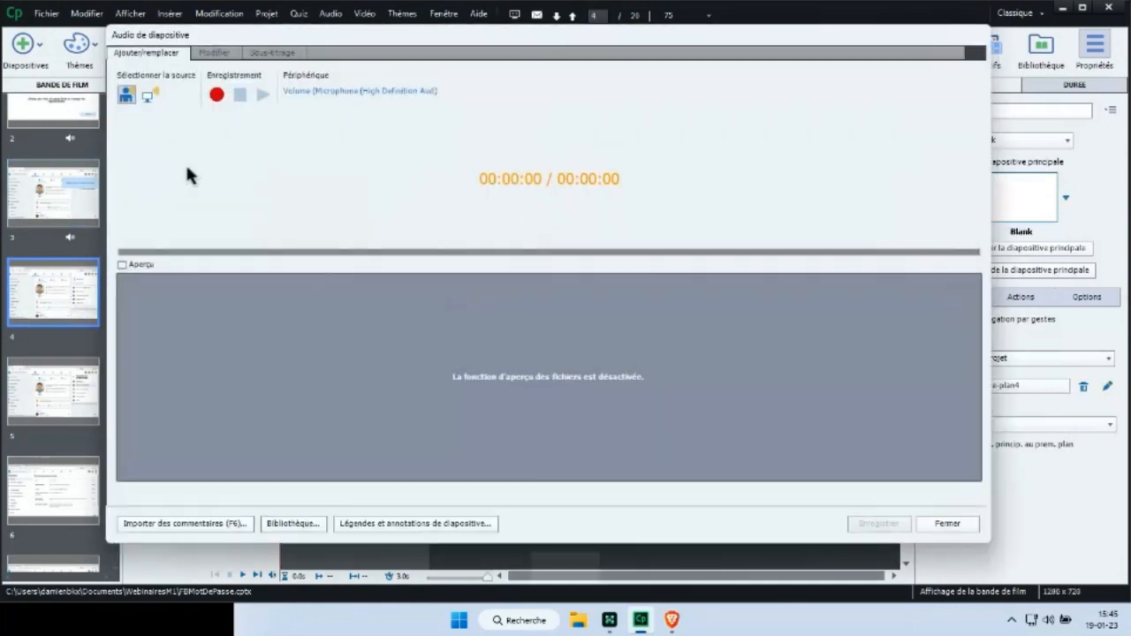
click(217, 95)
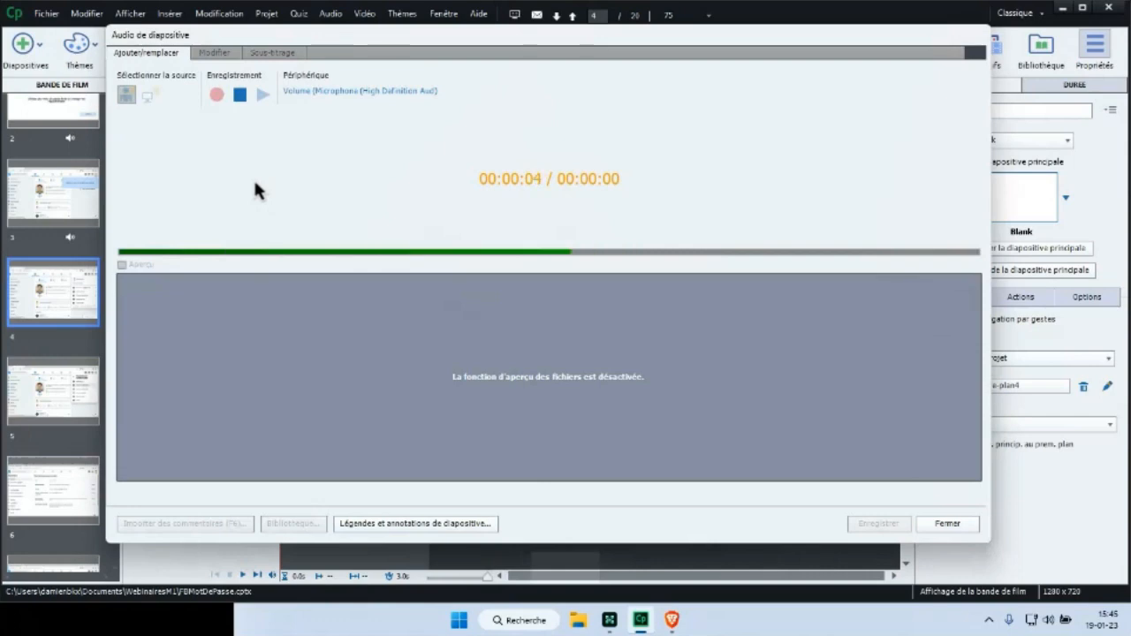
click(239, 94)
- Trim the silence from the start and end of slide 4's narration and normalize its volume
click(223, 55)
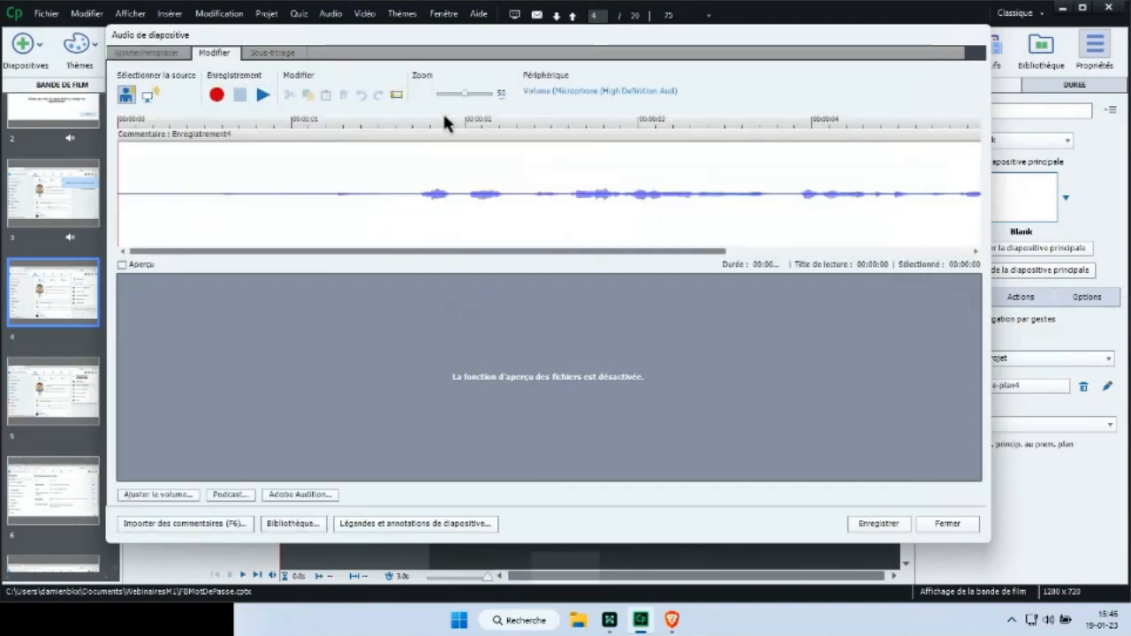
drag(463, 94, 446, 94)
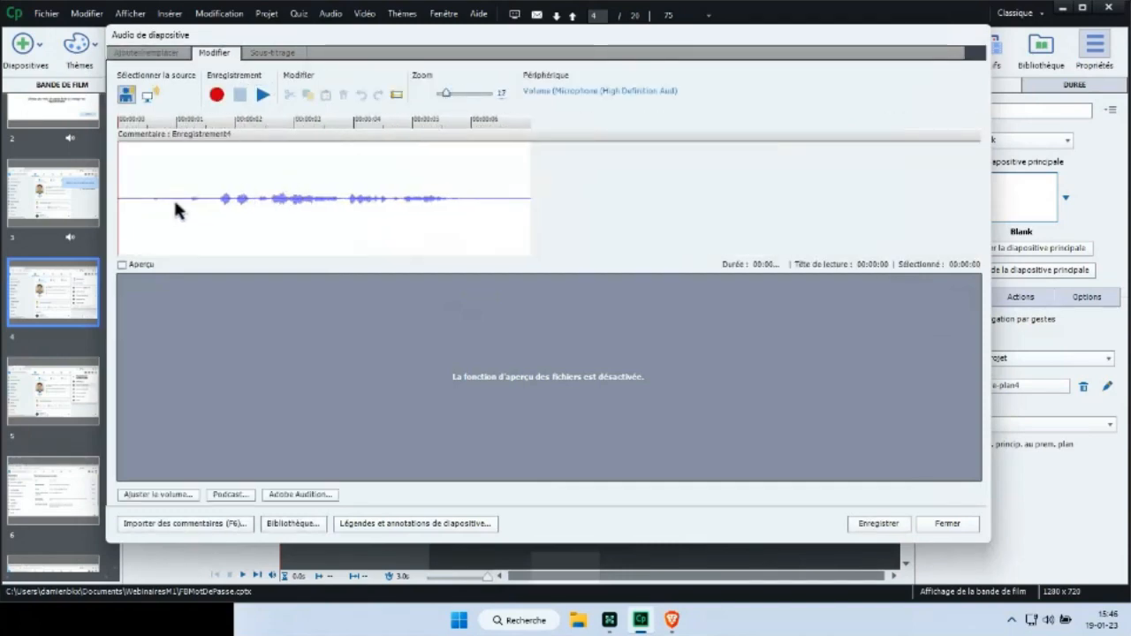
drag(196, 196, 118, 198)
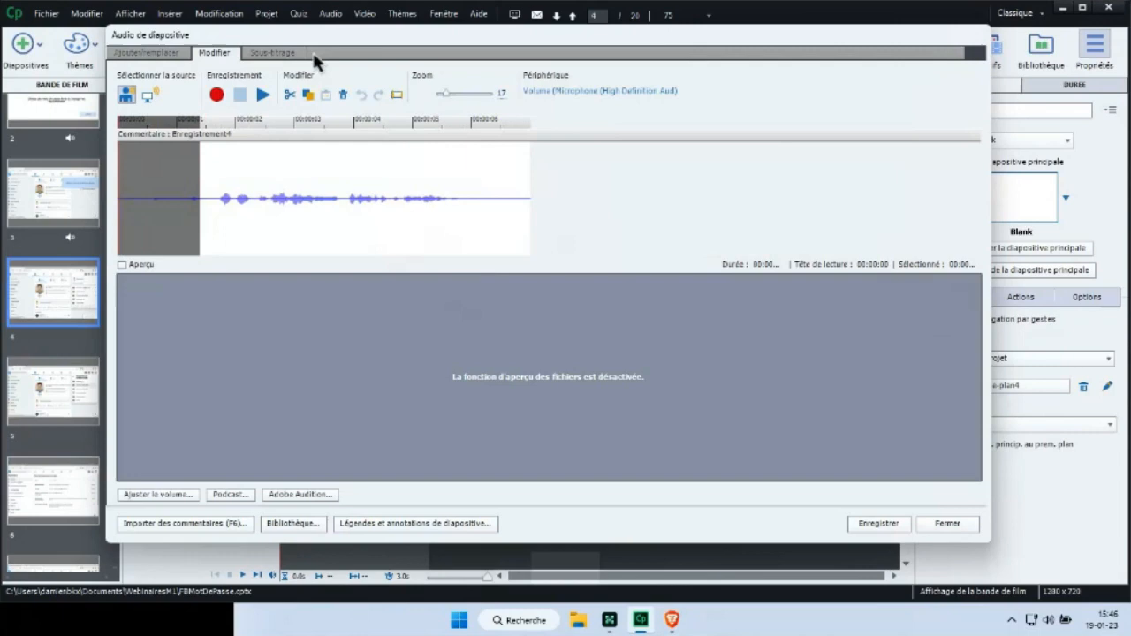
click(343, 94)
drag(397, 174, 451, 149)
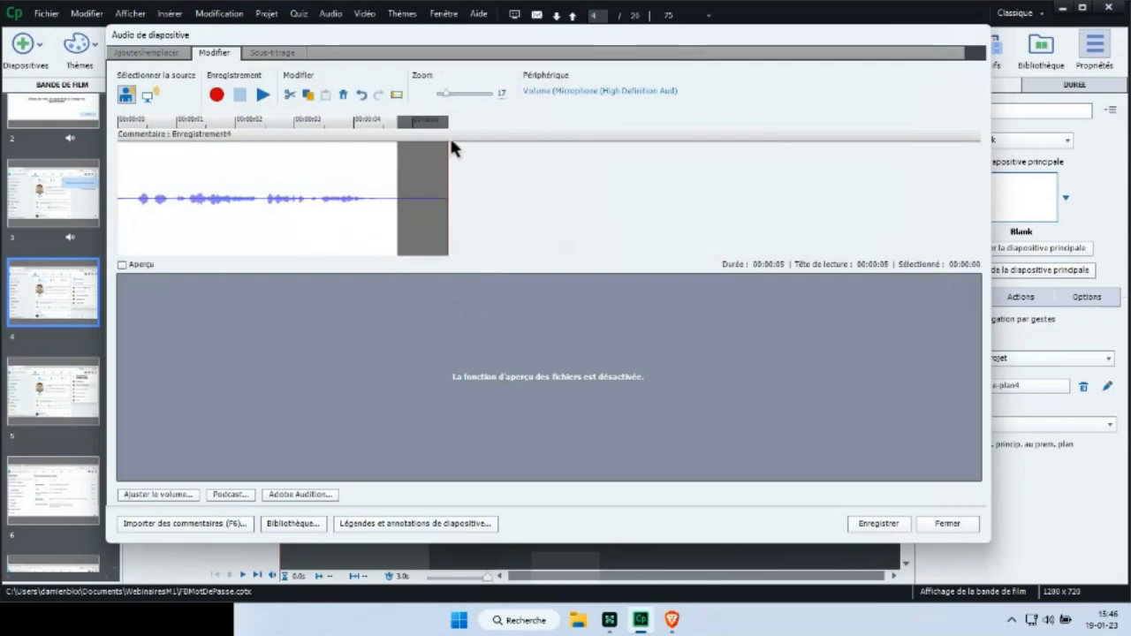
click(344, 95)
click(187, 495)
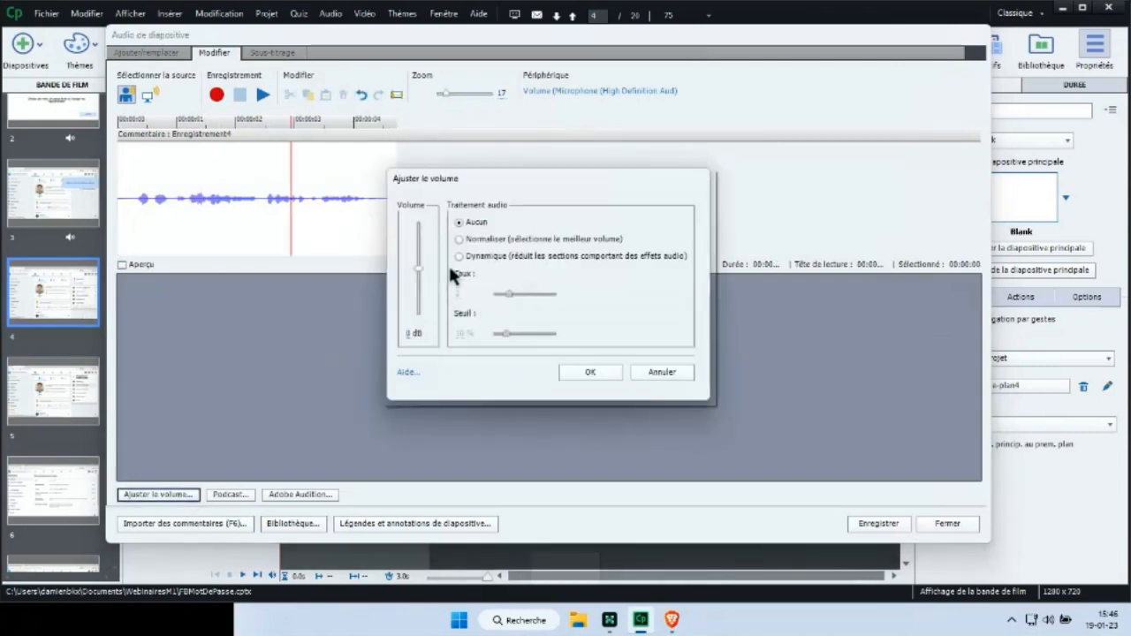
click(458, 240)
click(587, 372)
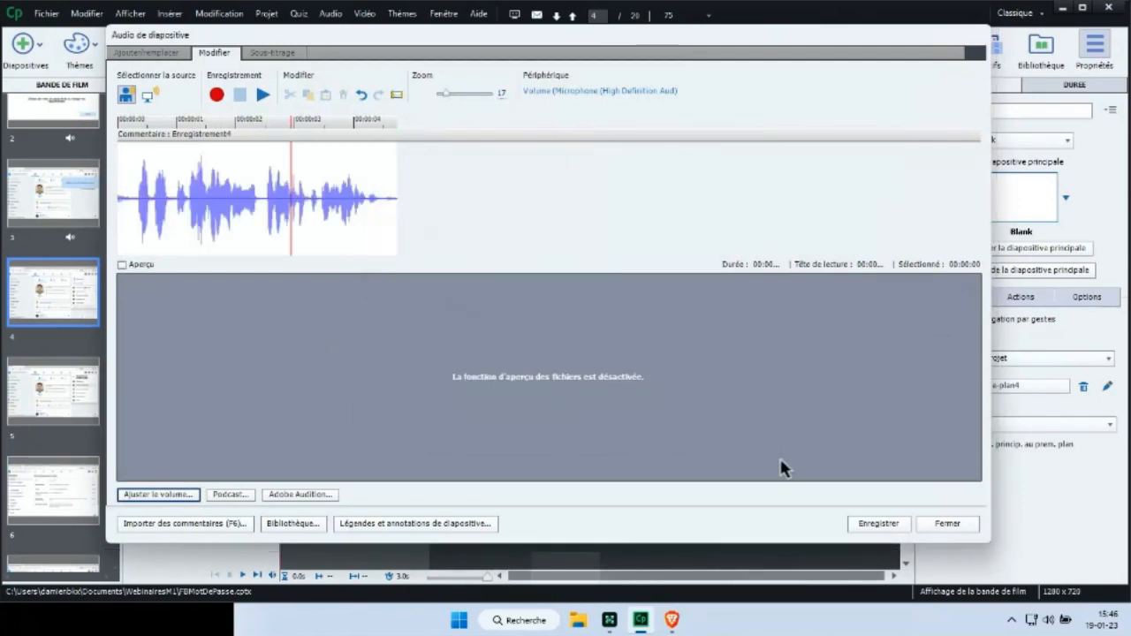
- Save the narration with the slide duration extended to match the audio, and shift the clip to start at 0.5 s on the timeline
click(887, 521)
click(555, 310)
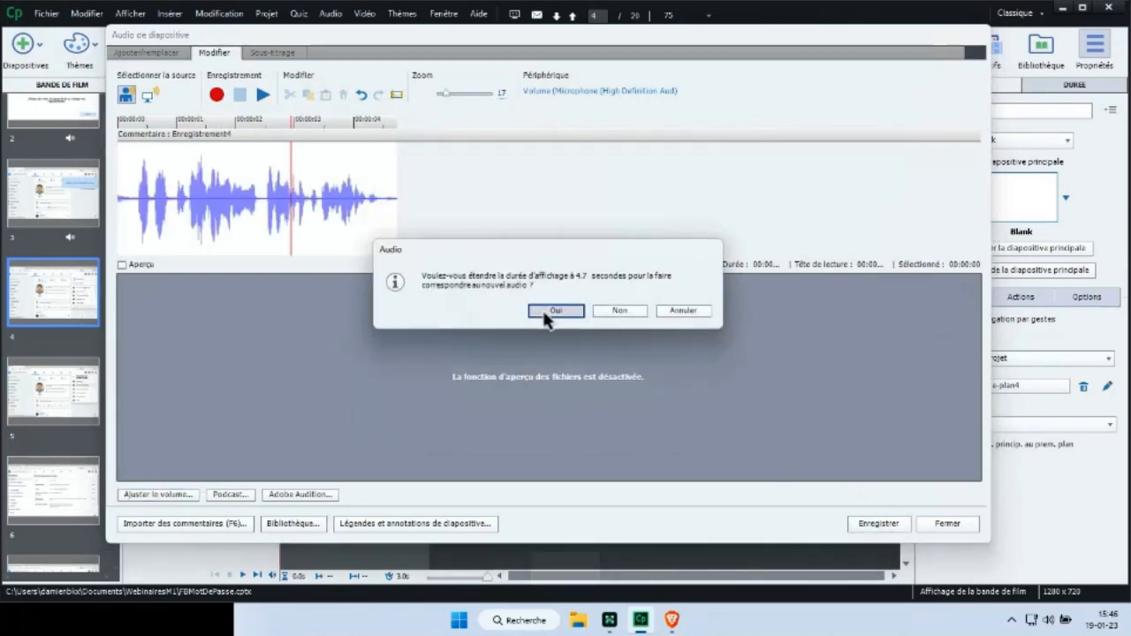
key(Escape)
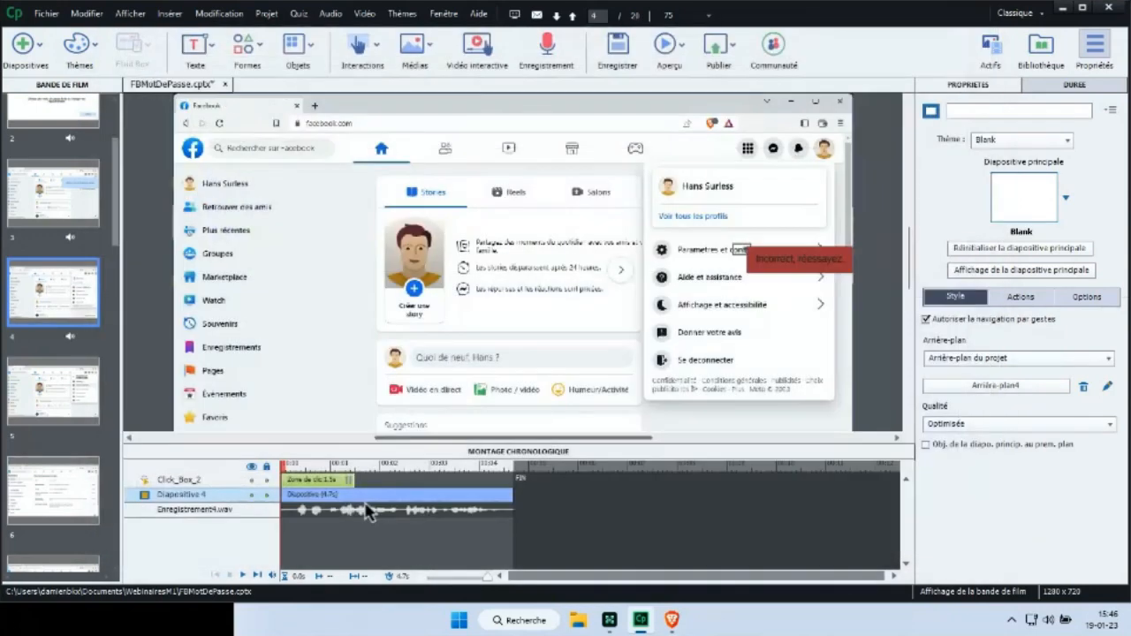
drag(349, 512, 312, 487)
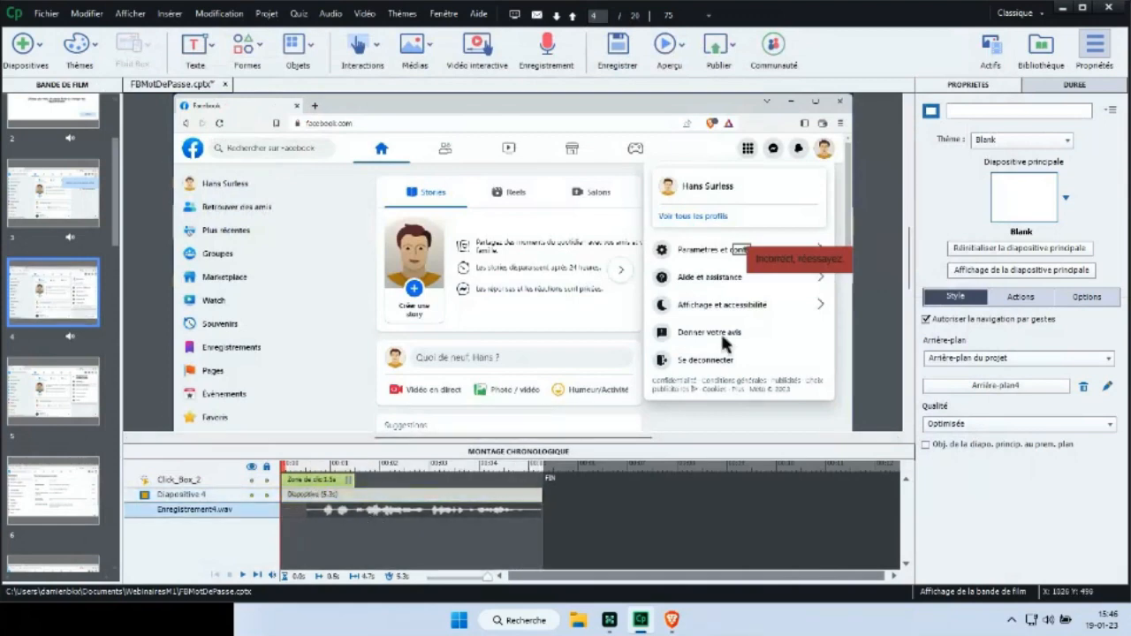
- Enlarge slide 4's click box to cover the whole "Paramètres et confidentialité" row and move its failure caption outside the profile menu
click(741, 256)
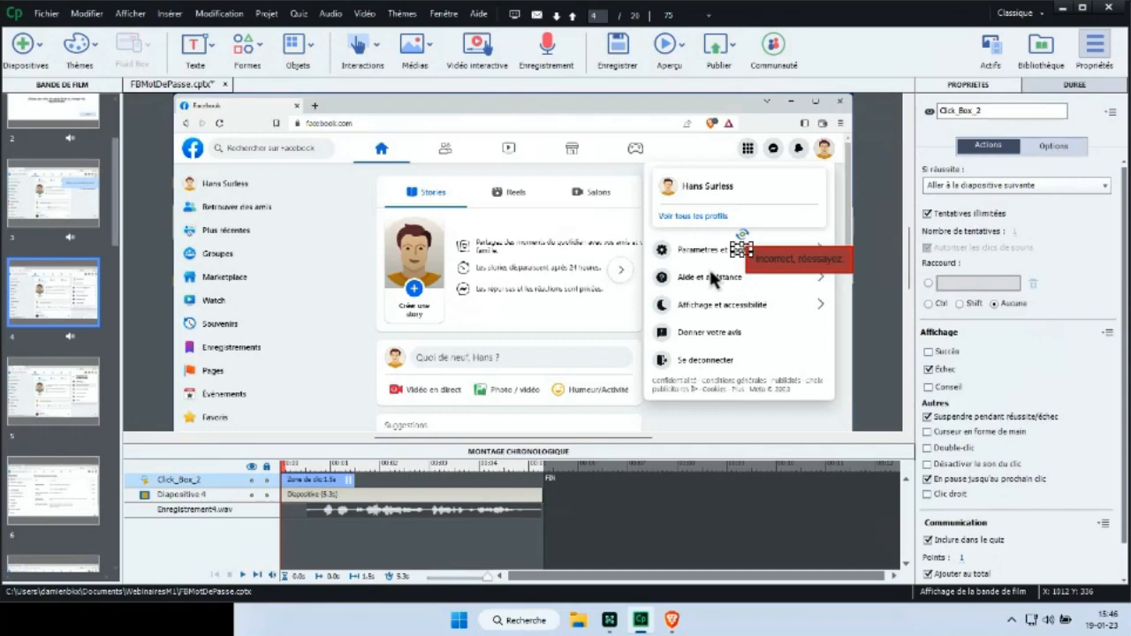
drag(731, 250, 700, 238)
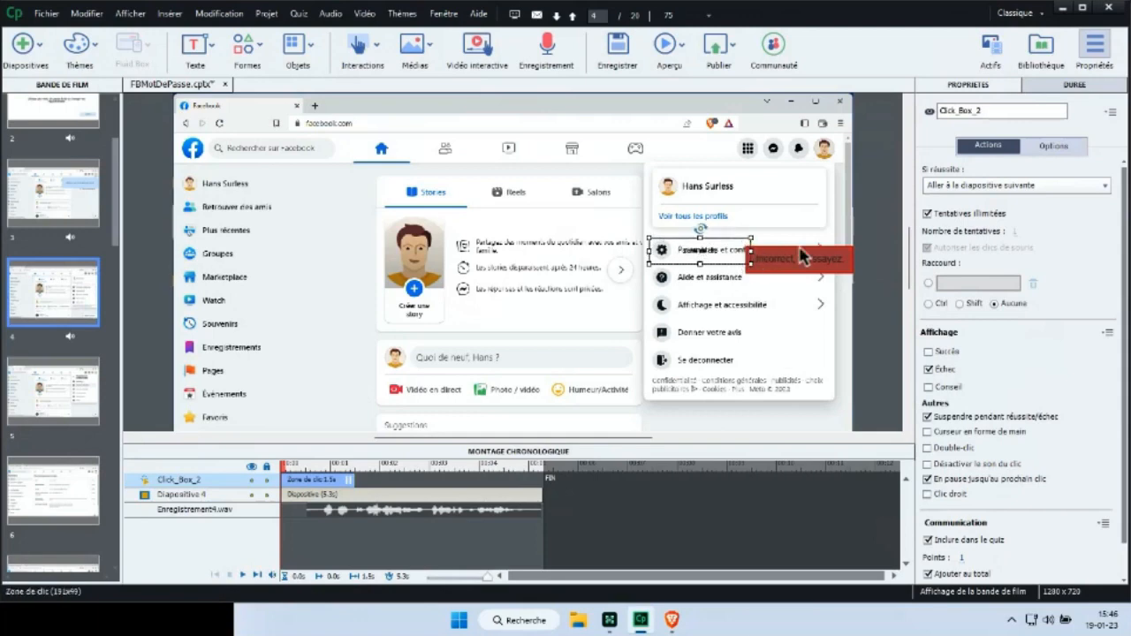
drag(802, 256, 531, 281)
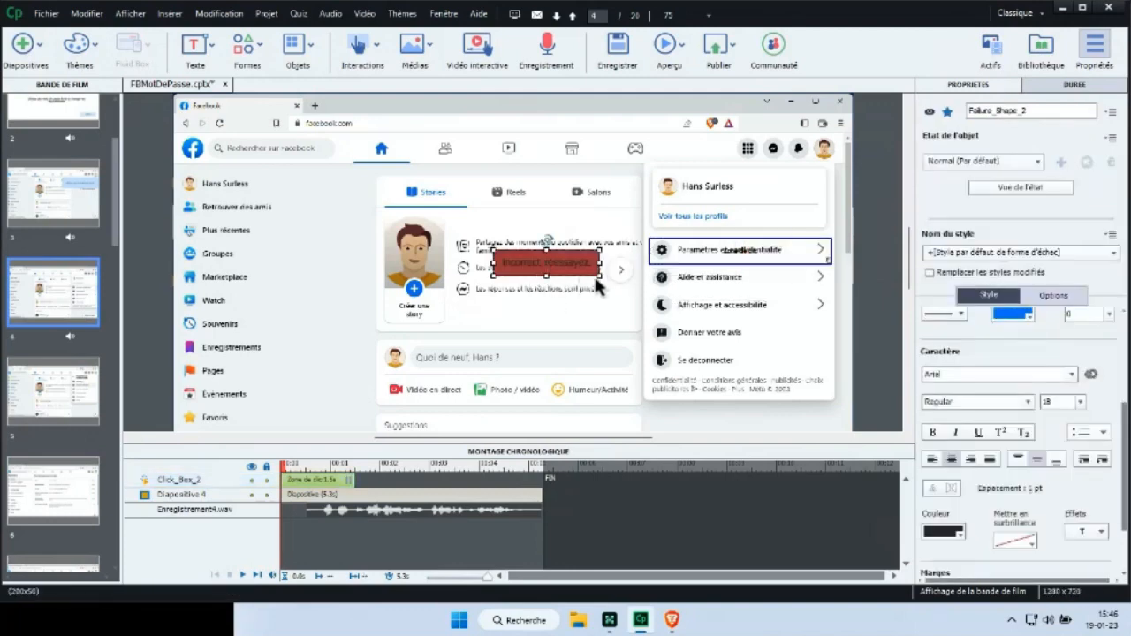
- Enlarge the failure caption to about 330 x 105 and replace its text with "Cliquez ici pour continuer"
drag(601, 276, 668, 305)
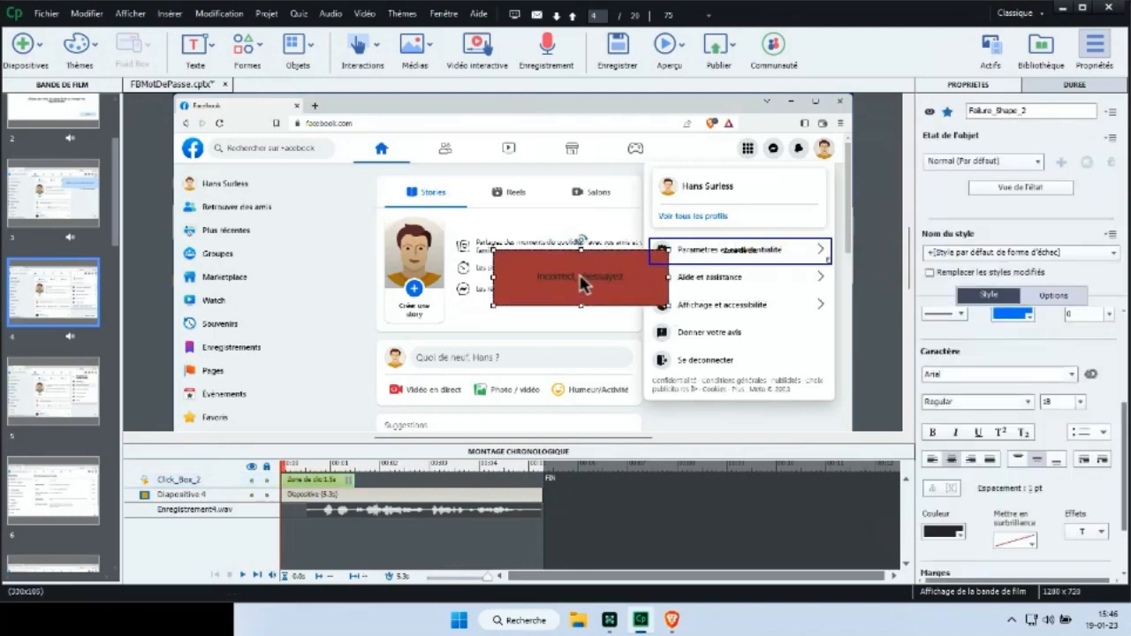
double_click(583, 281)
triple_click(586, 282)
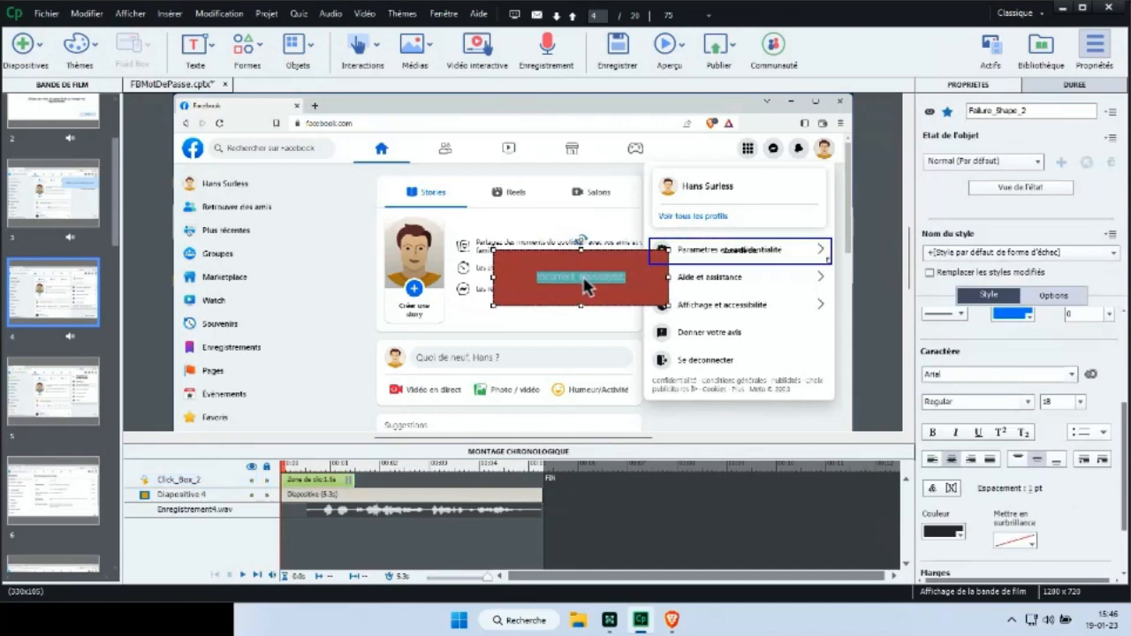
key(Delete)
click(590, 233)
click(586, 259)
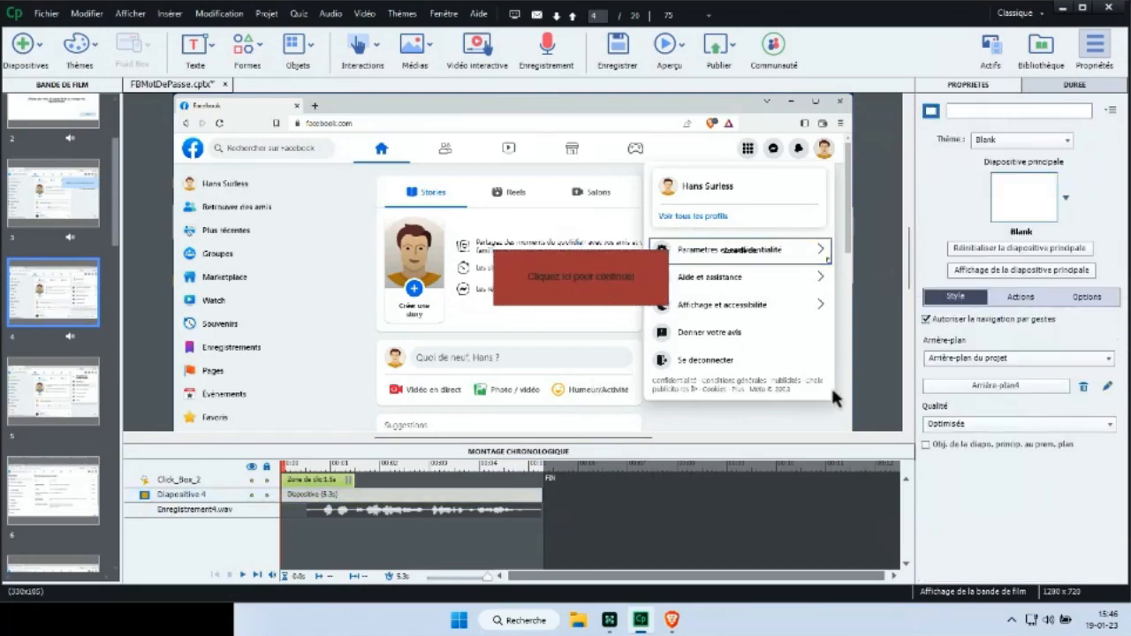
- Change the failure caption's text color to white
click(945, 532)
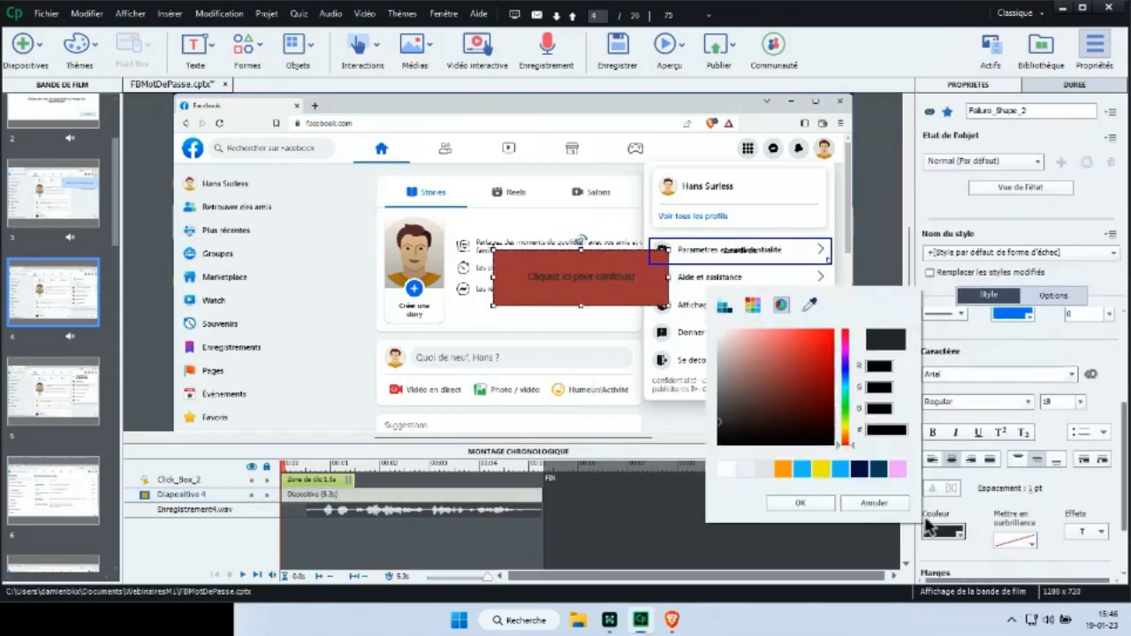
click(717, 336)
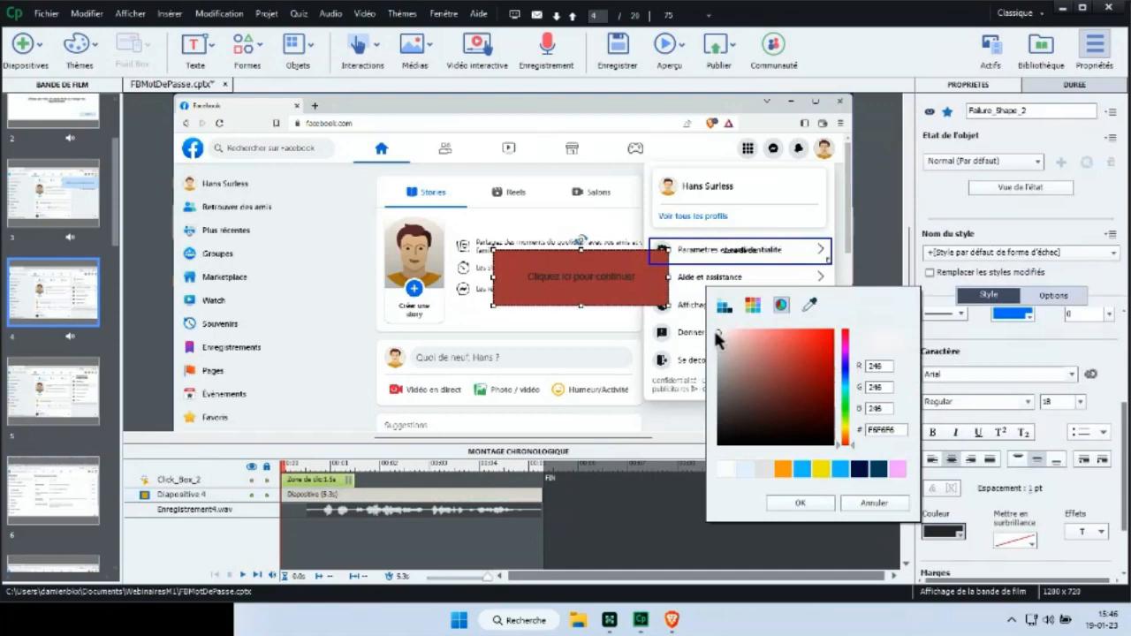
click(799, 501)
- Revert the failure caption to a text caption, convert it to a rounded speech bubble, and point its tail at the "Paramètres et confidentialité" row
right_click(562, 282)
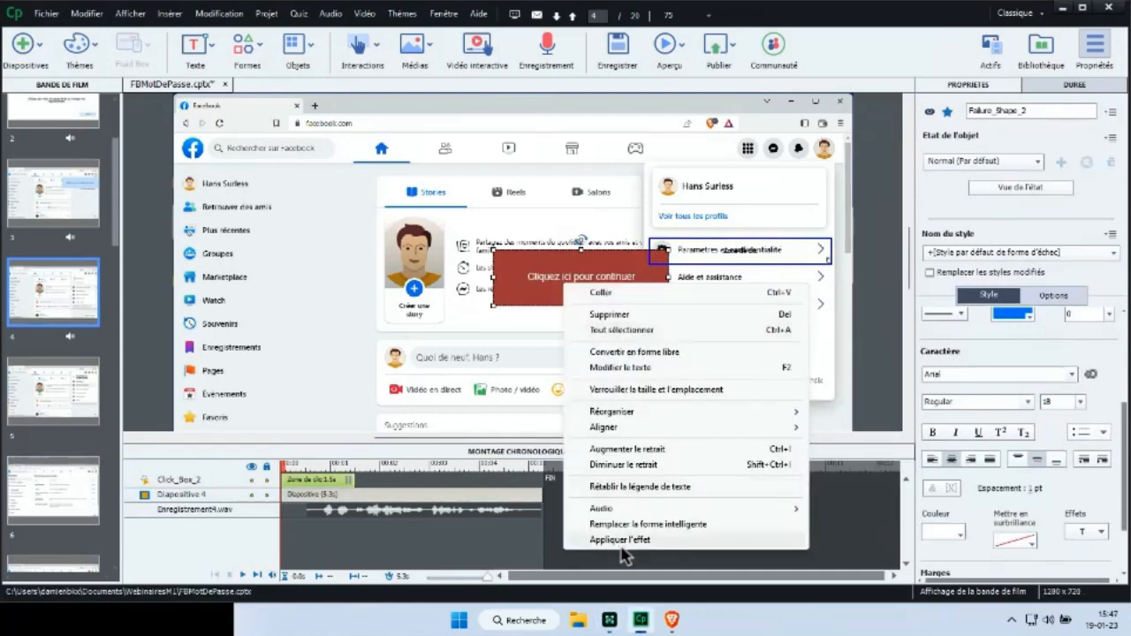
click(633, 488)
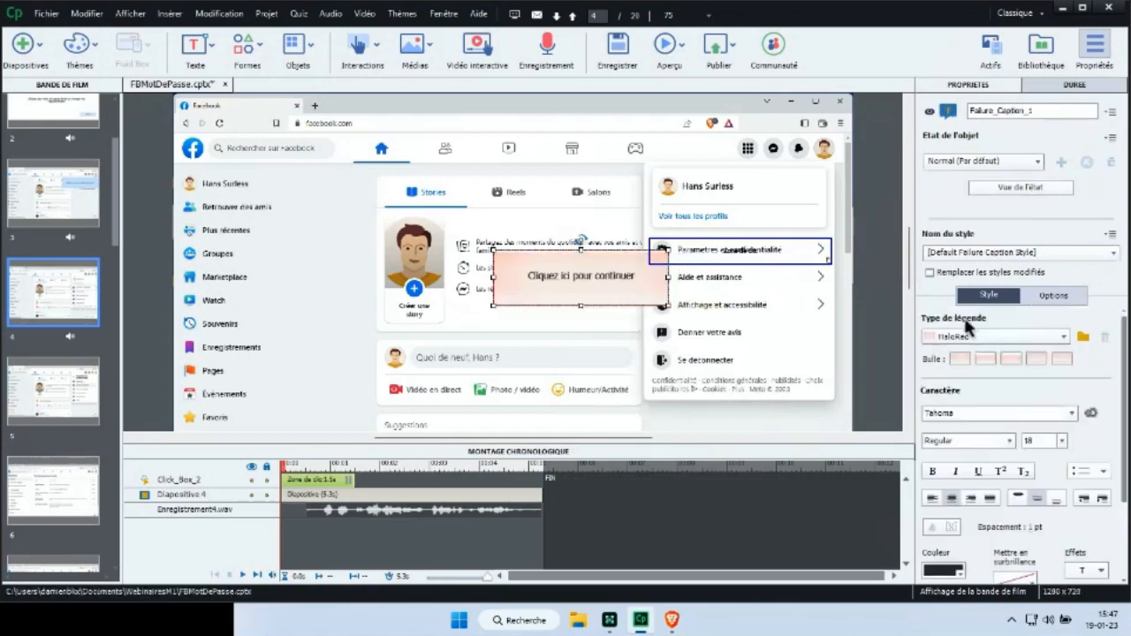
right_click(606, 285)
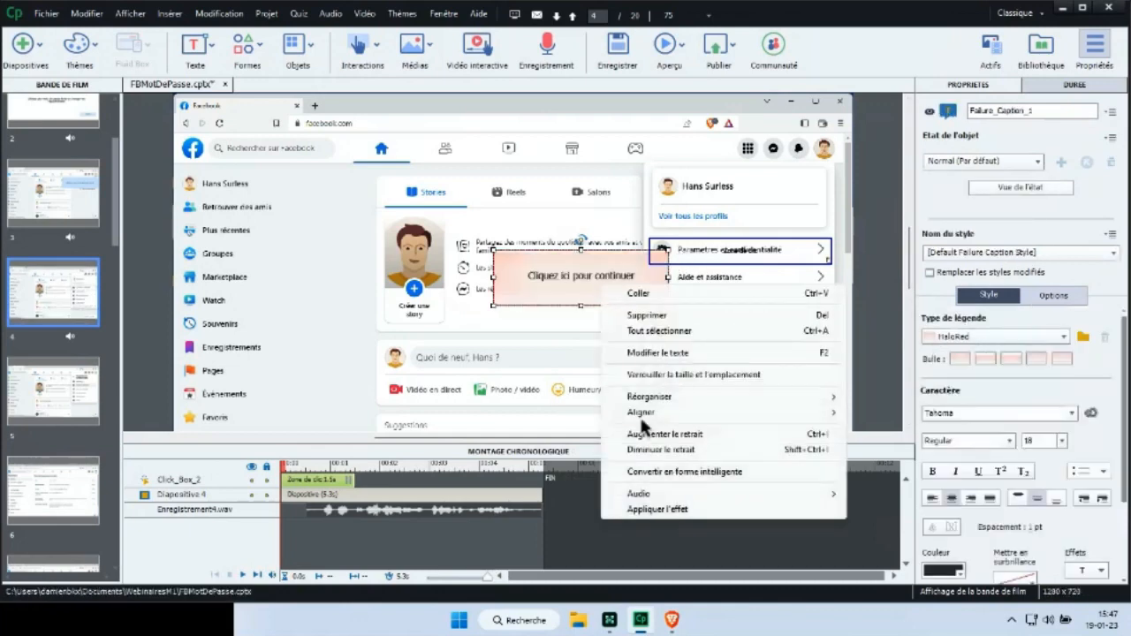
click(661, 473)
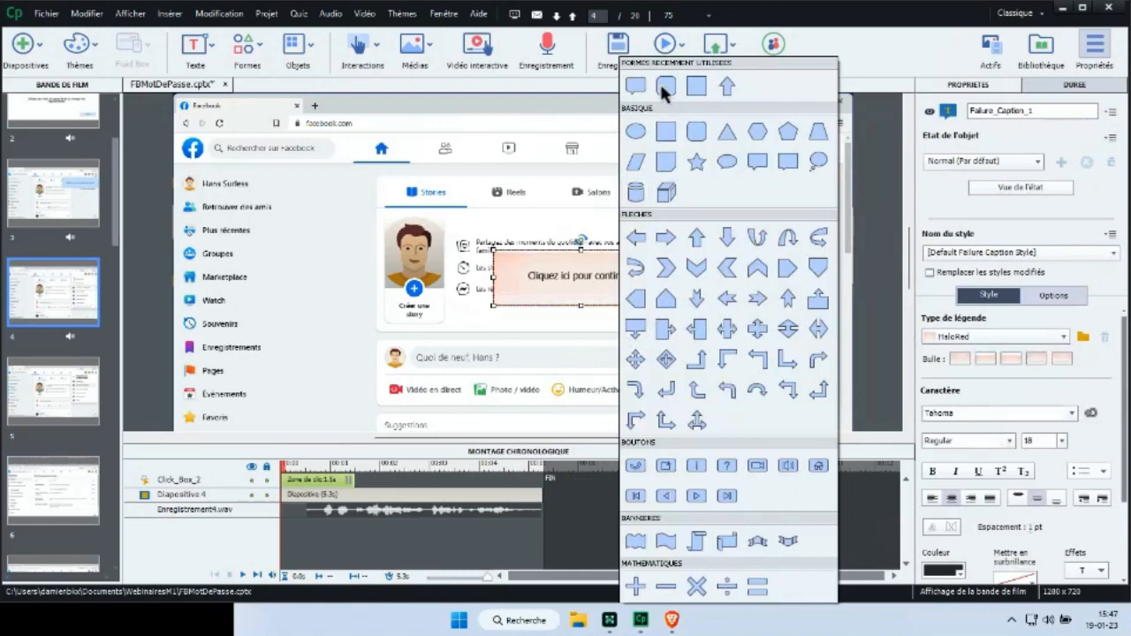
drag(537, 281, 479, 282)
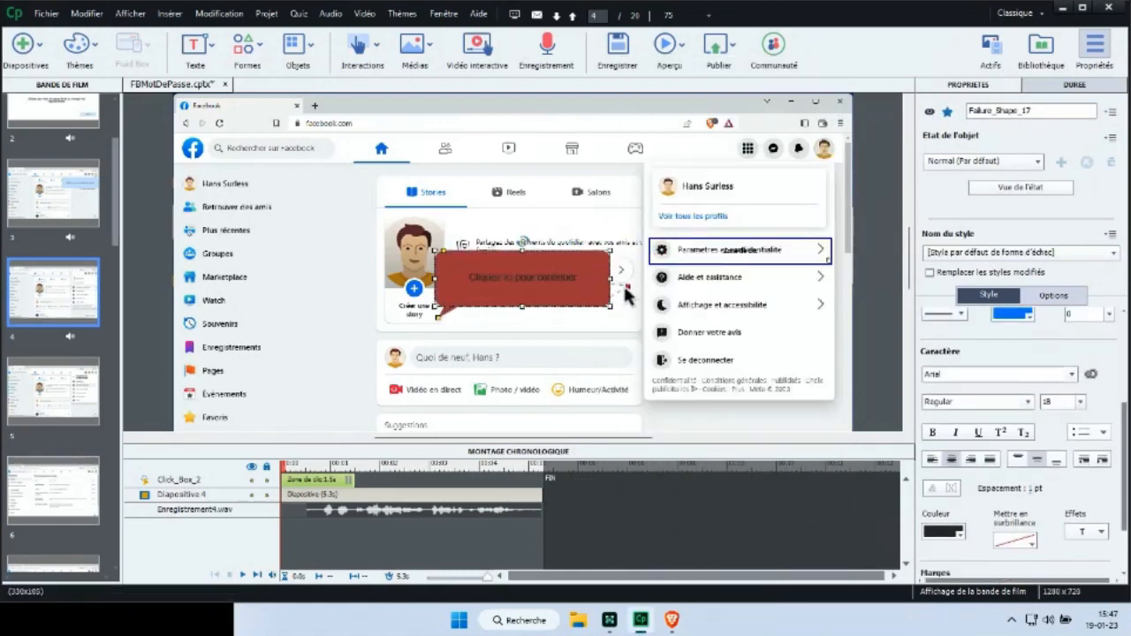
drag(439, 318, 616, 259)
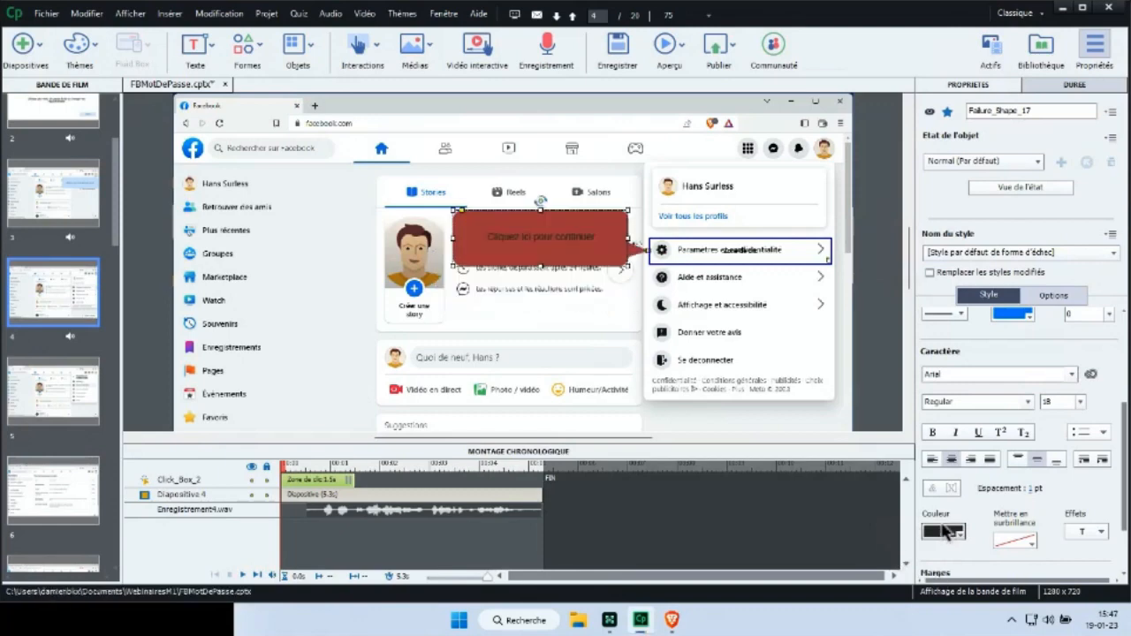
- Set the text color of the converted failure speech bubble to white
click(943, 531)
drag(720, 346, 716, 325)
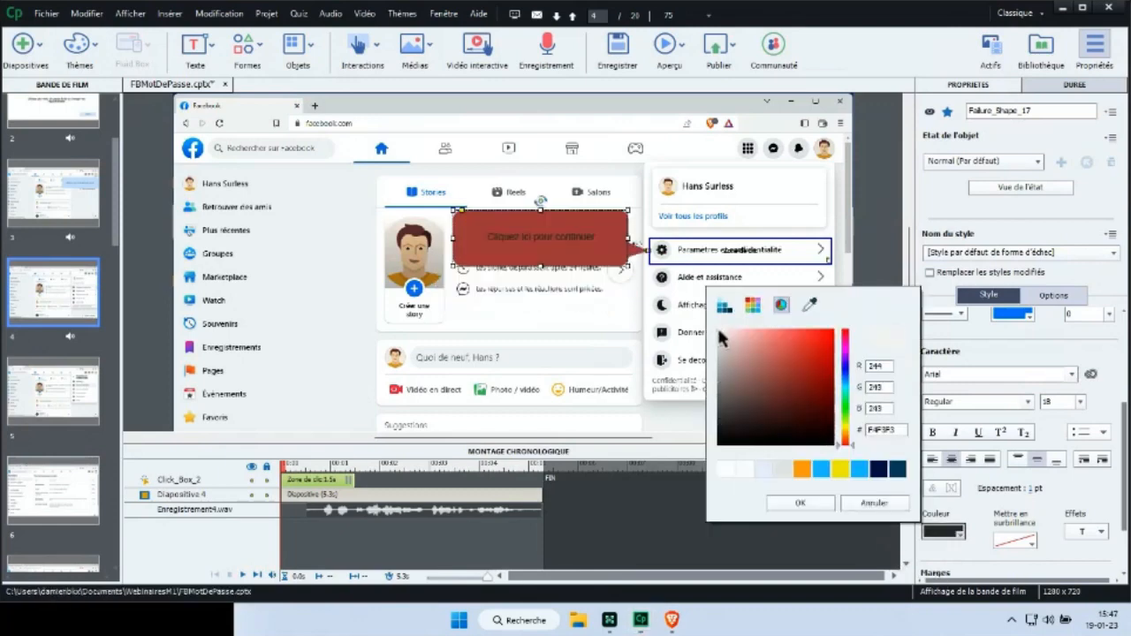
click(785, 501)
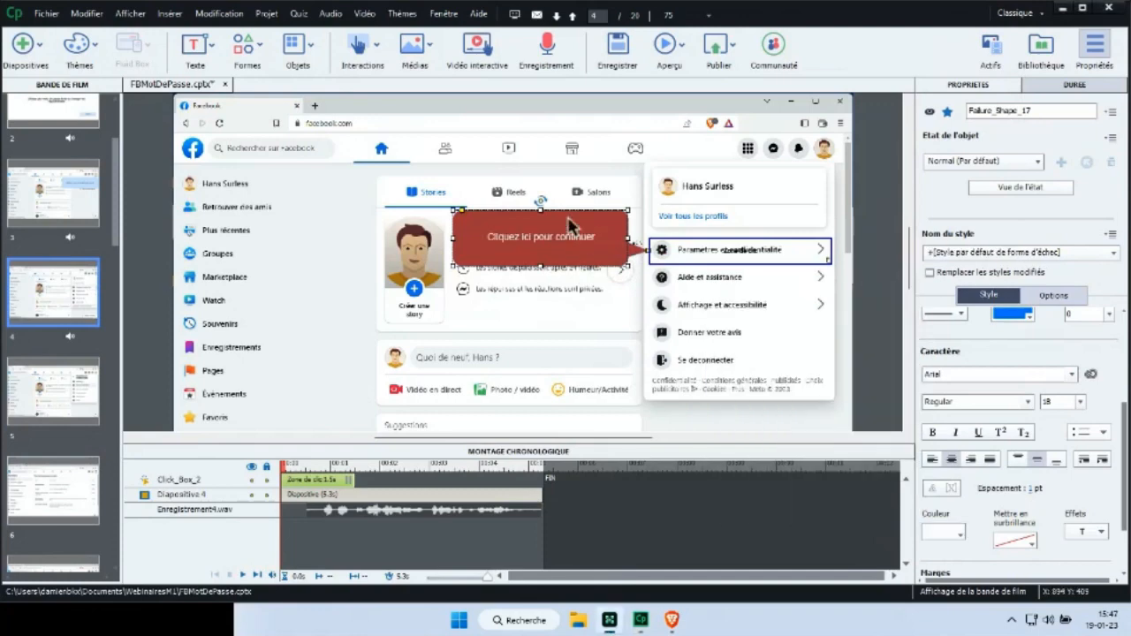
- Draw a rounded speech bubble about 509 x 204 below the failure caption with the text "Maintenant, cliquez sur paramètres et confidentialité."
click(246, 60)
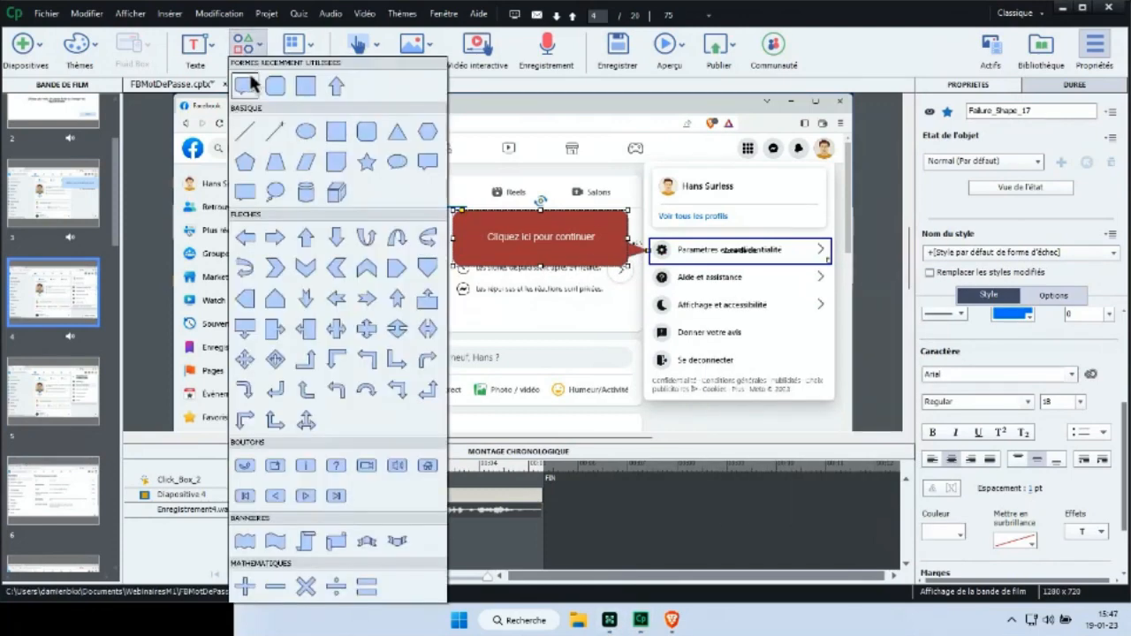
key(Escape)
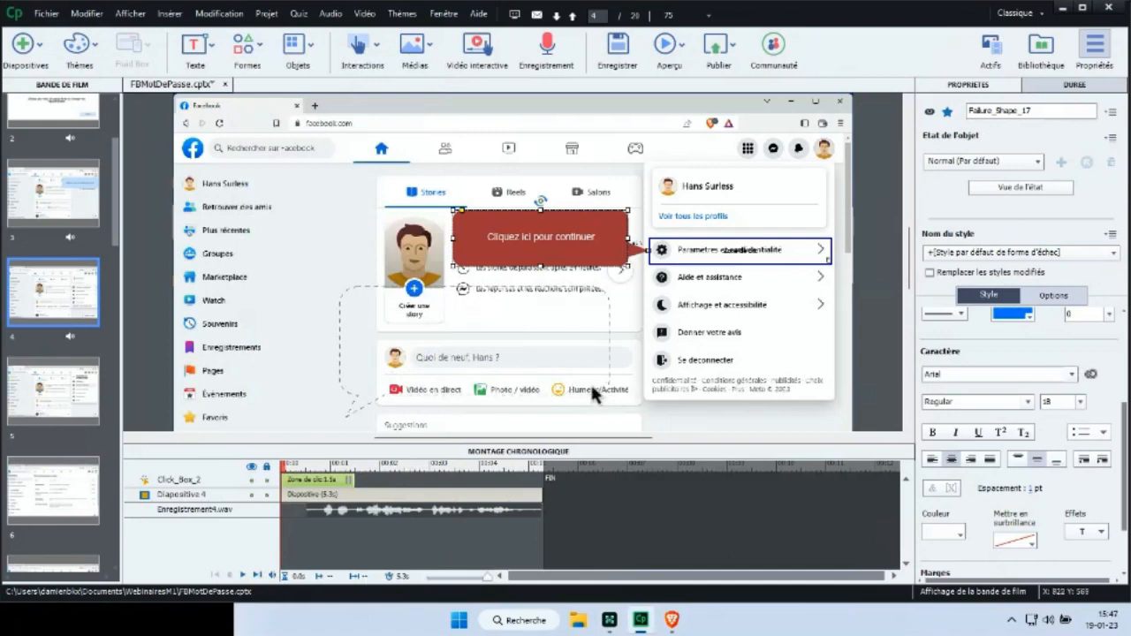
double_click(480, 350)
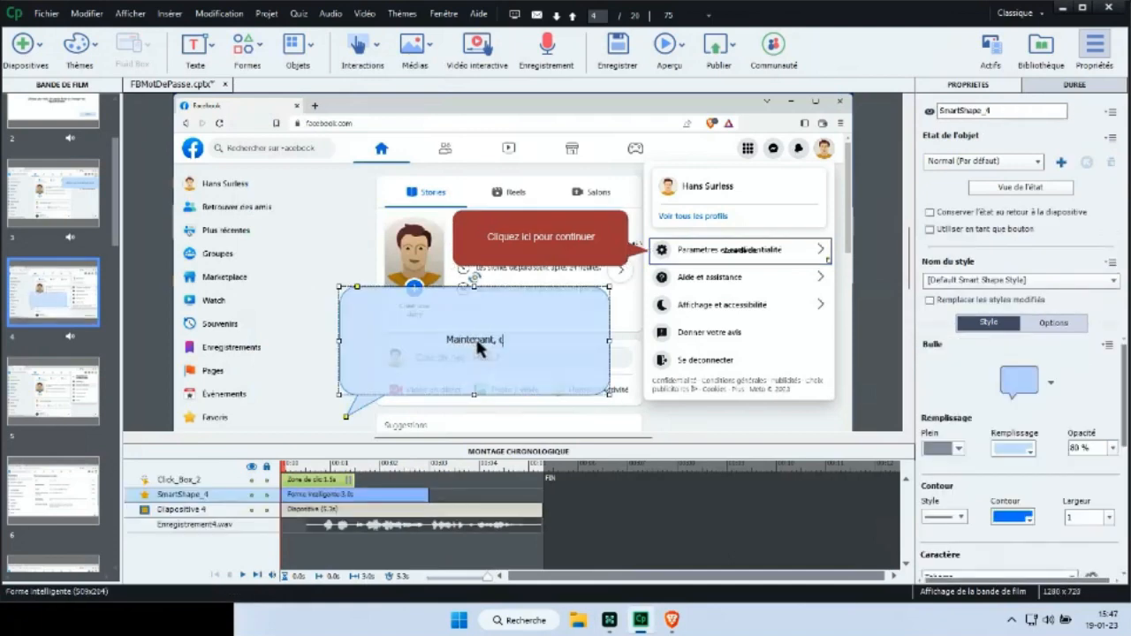
text(Maintenant, cliquez sur paramètres)
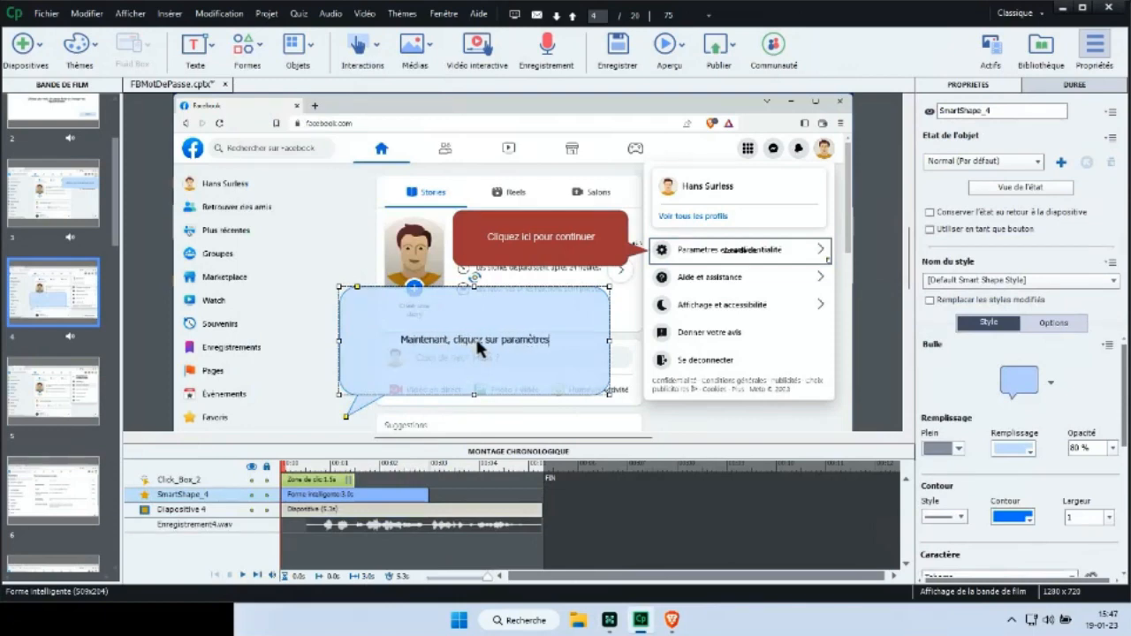
text( et confident)
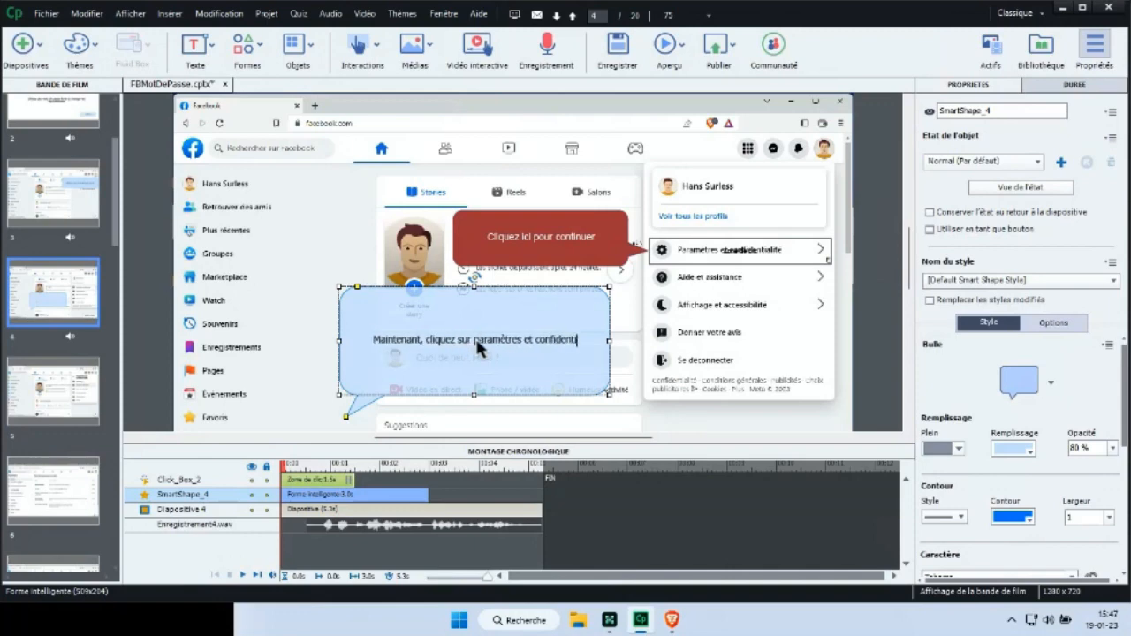
text(ialité.)
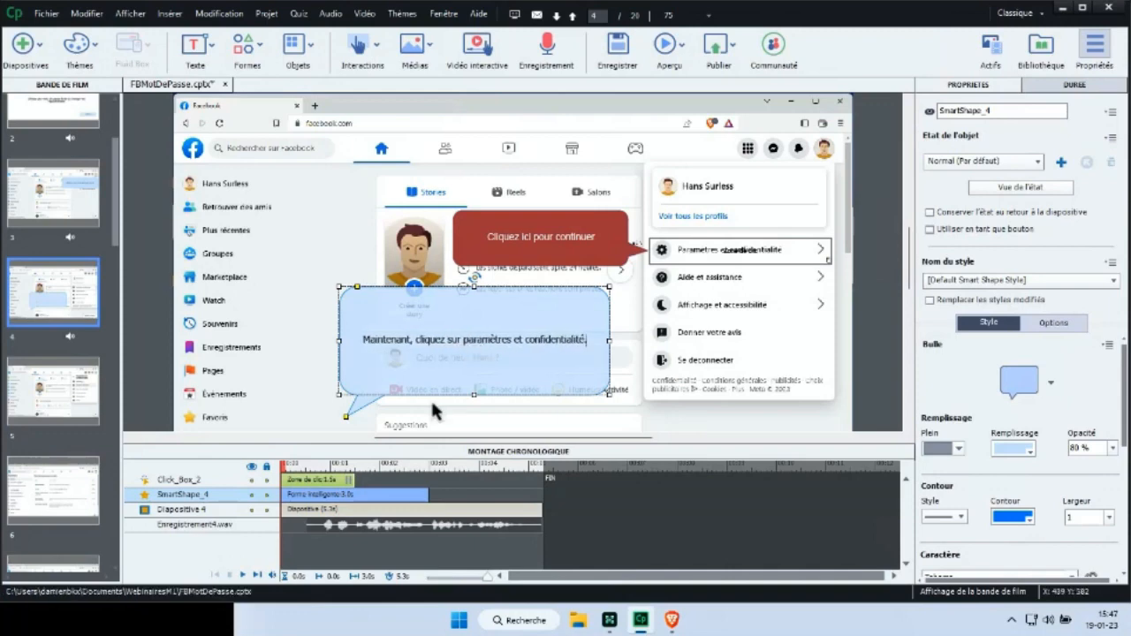
- Set the fill opacity of the new instruction bubble to 100 %
click(1109, 448)
click(1097, 431)
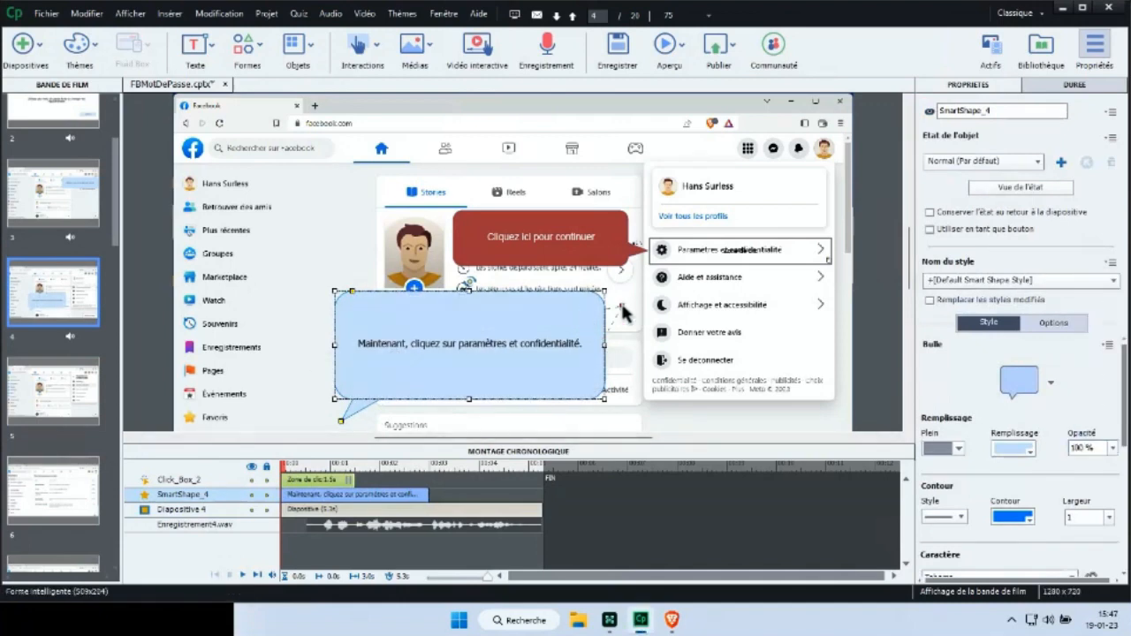
- Resize slide 4's instruction bubble to about 359 x 143 and place it below the "Paramètres et confidentialité" row with its tail pointing at the row
drag(336, 397, 414, 366)
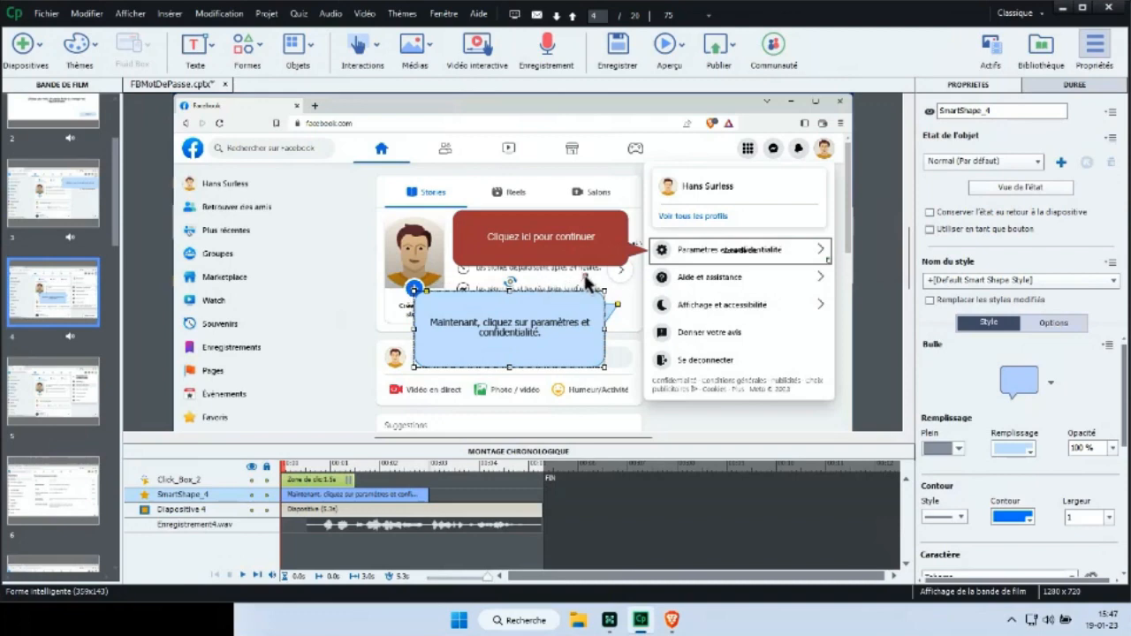
drag(581, 320, 732, 313)
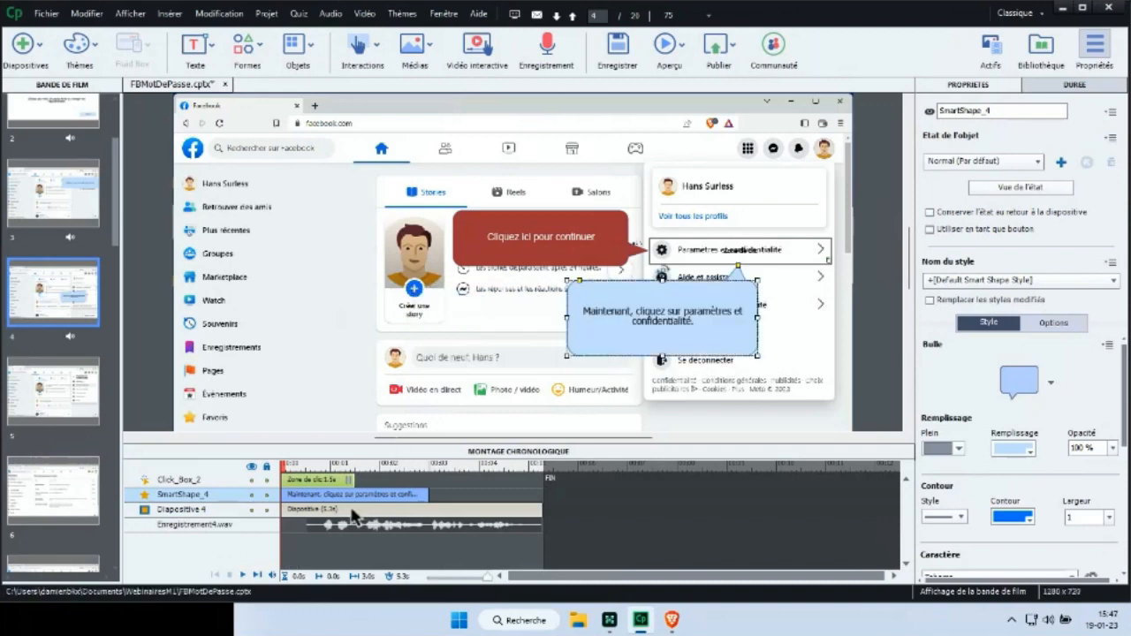
- Time slide 4's instruction bubble from 1.0 s and its click box from 3.8 s, both until the slide's end, and save the project
drag(331, 500, 378, 499)
drag(314, 484, 499, 482)
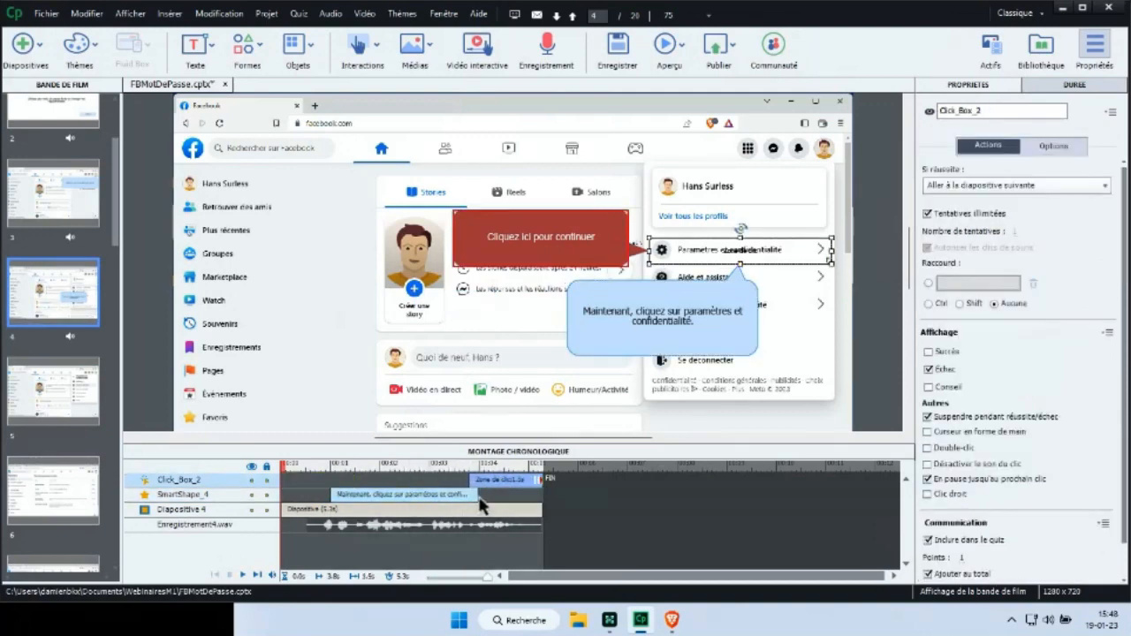
drag(477, 494, 541, 496)
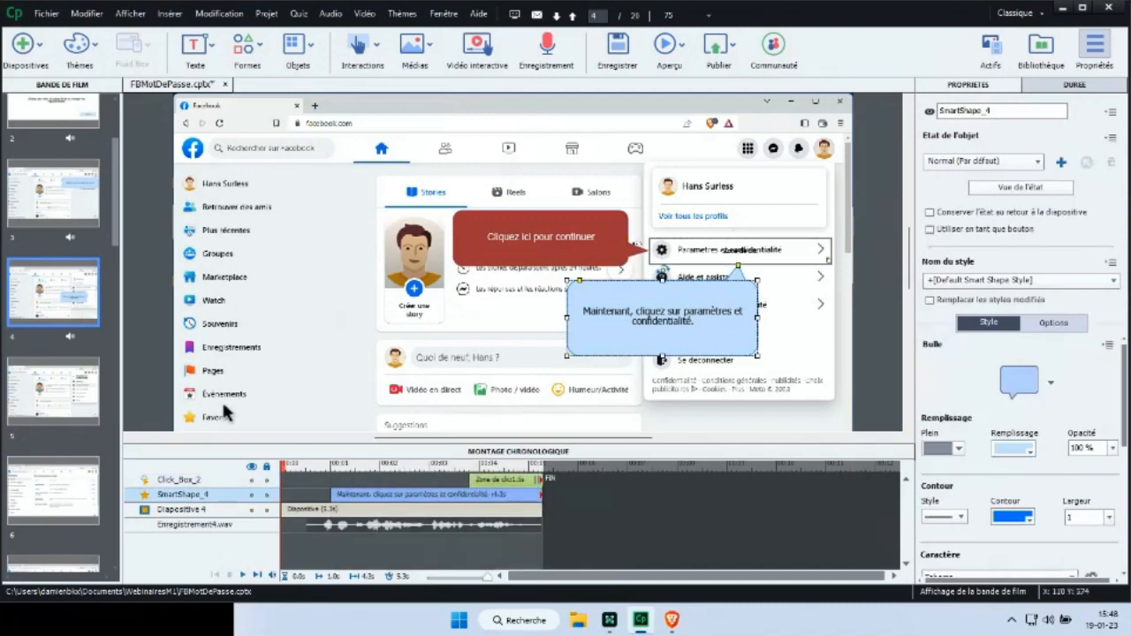
click(80, 196)
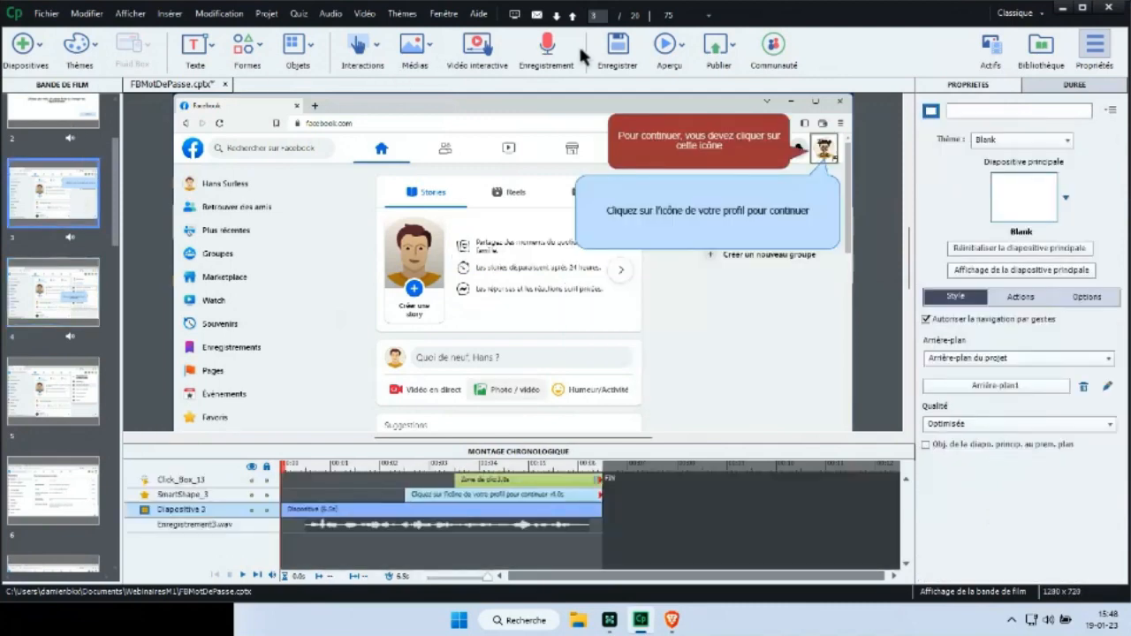
click(617, 46)
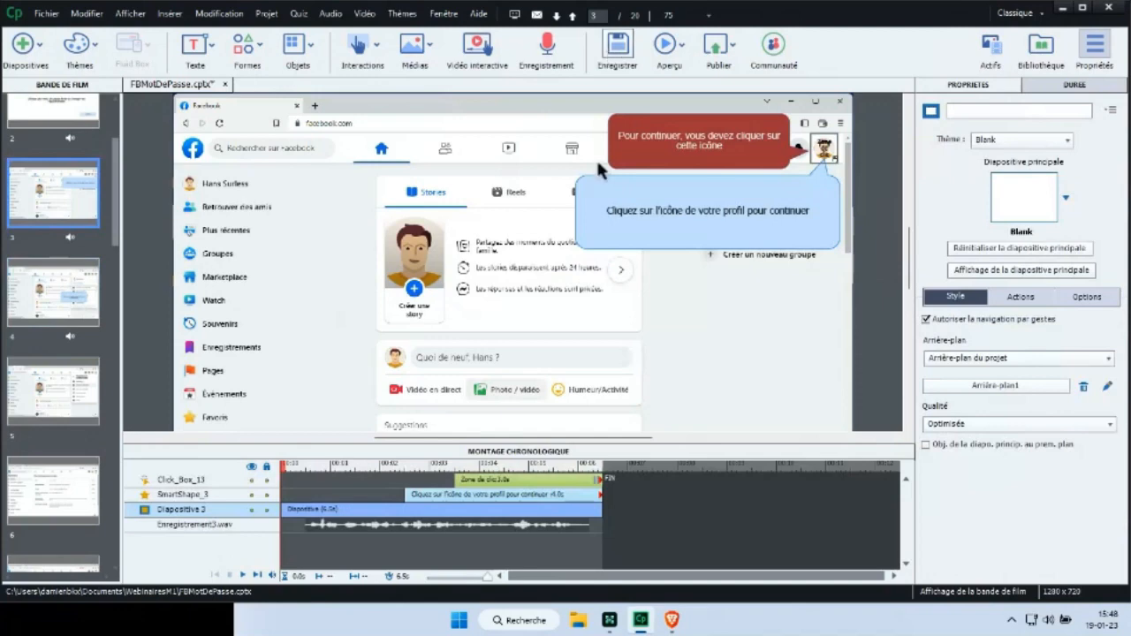
- Preview the project as HTML5 in the browser from the title slide into the second slide, and close the browser with all its tabs
click(666, 64)
click(674, 78)
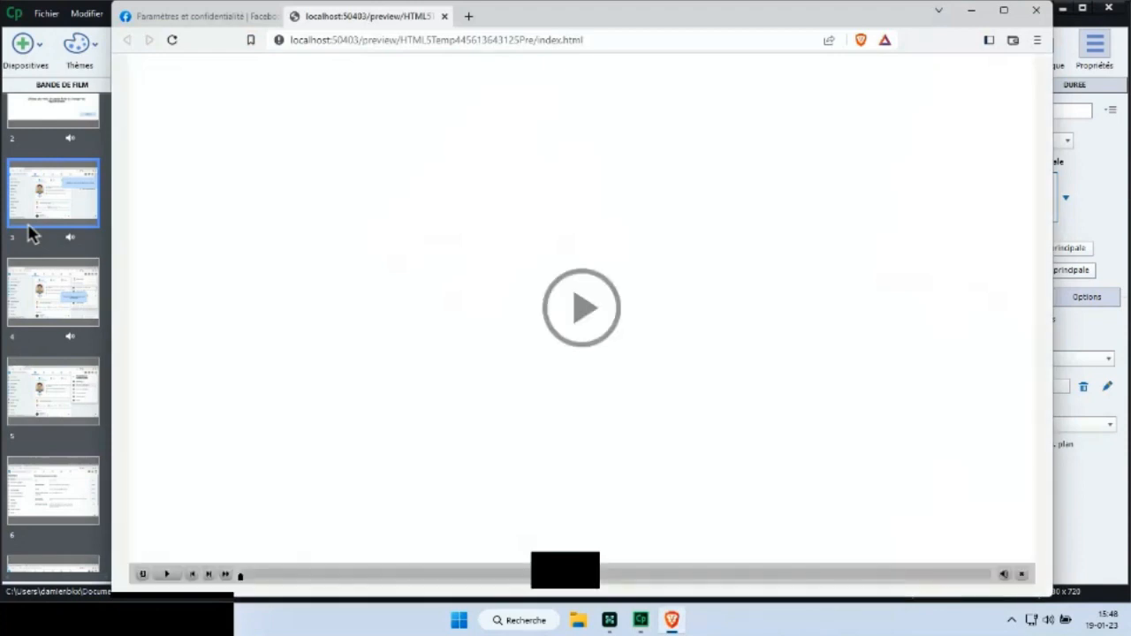
click(591, 304)
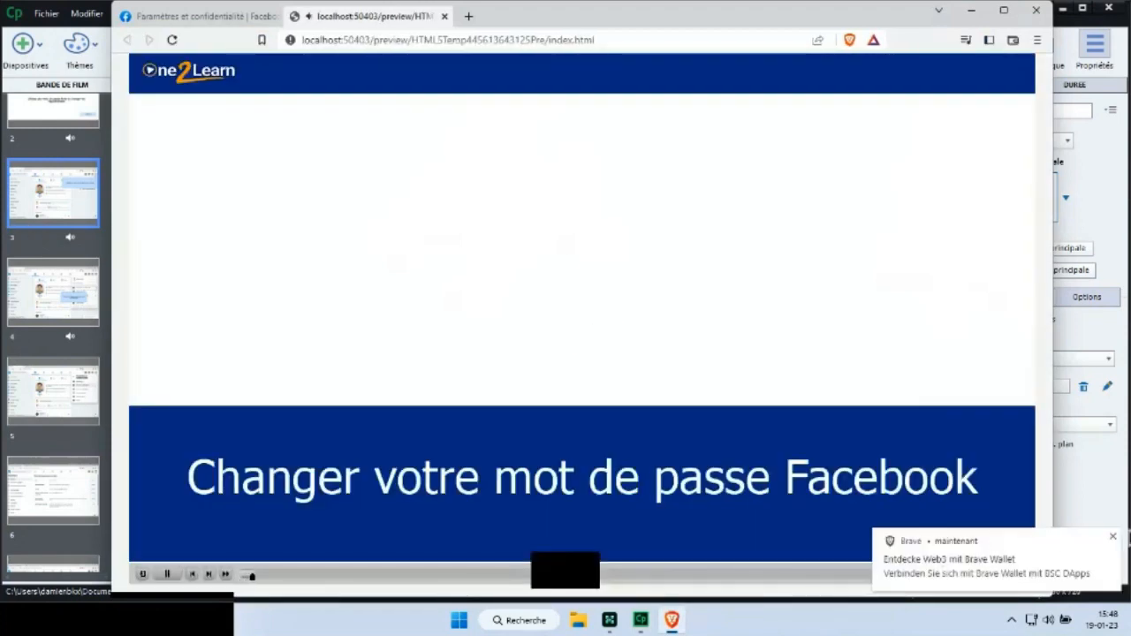
click(1114, 538)
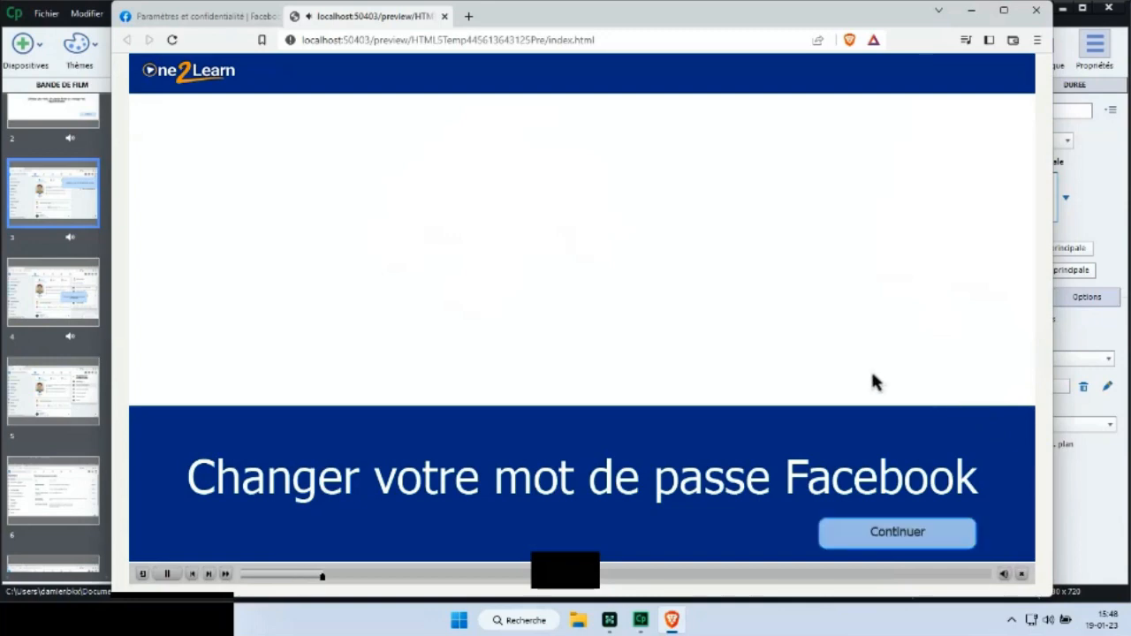
click(874, 539)
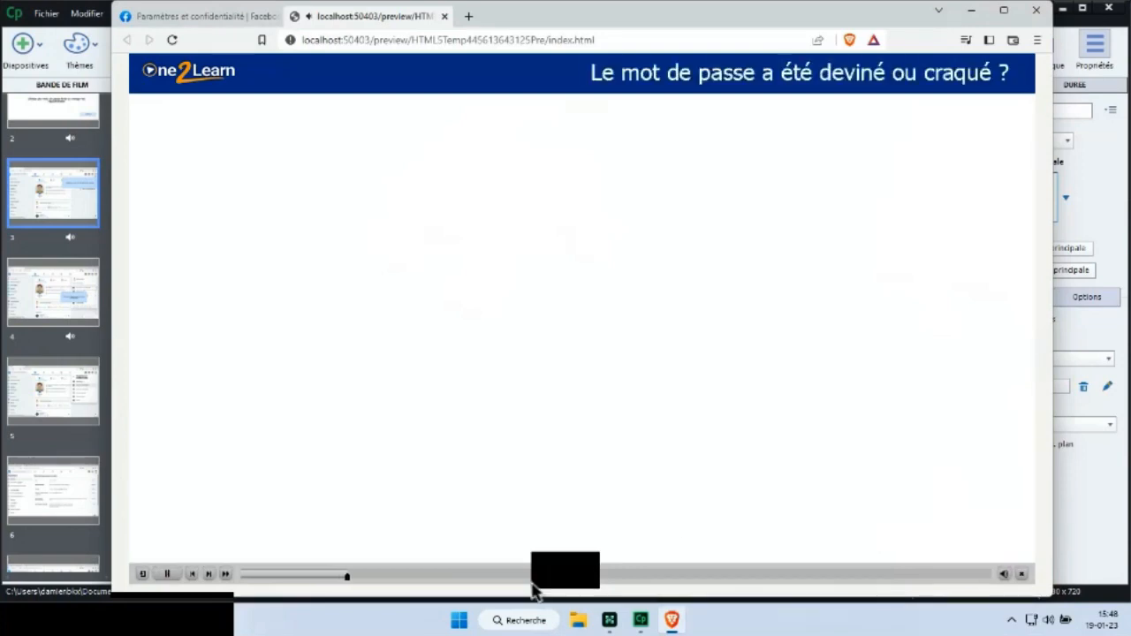
click(1033, 11)
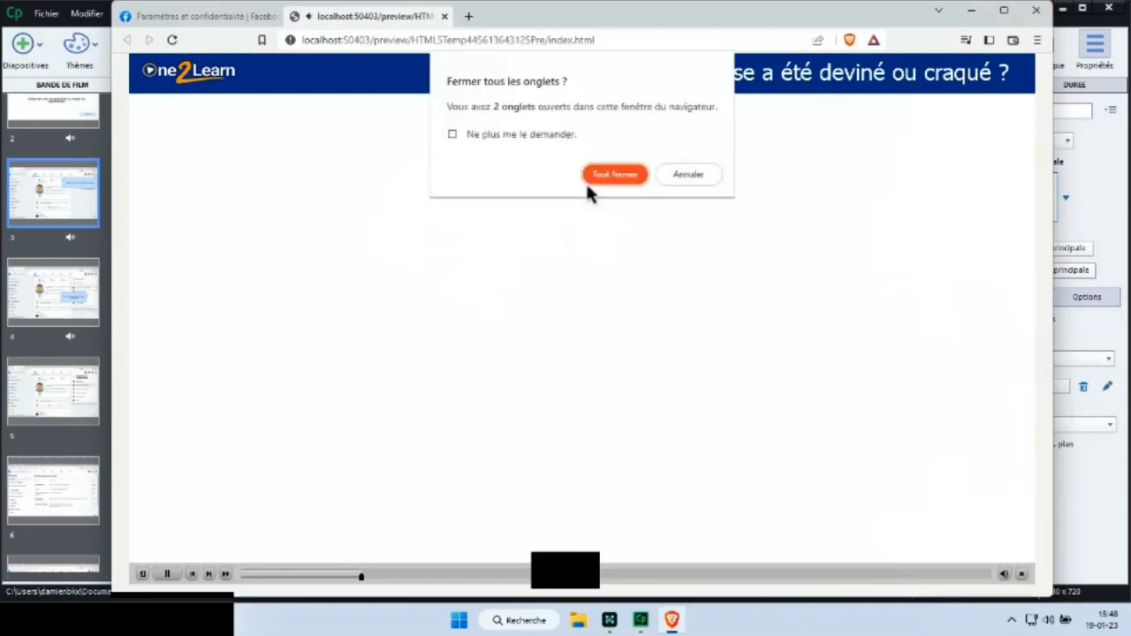
click(616, 177)
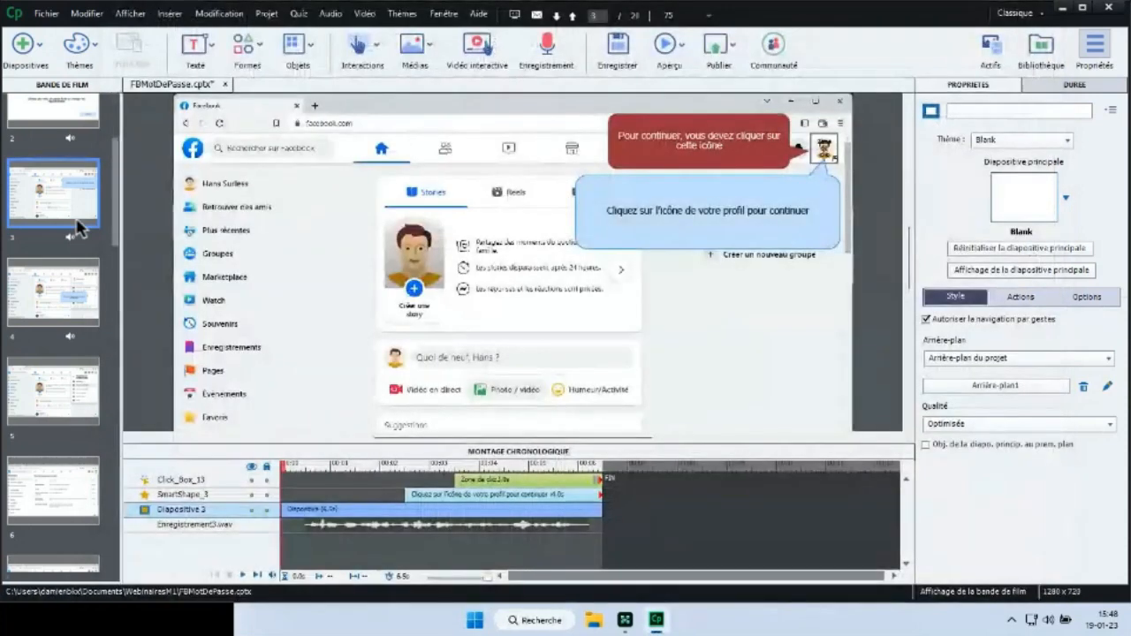
- Look up in the library where the first audio recording is used in the project
click(56, 122)
click(63, 184)
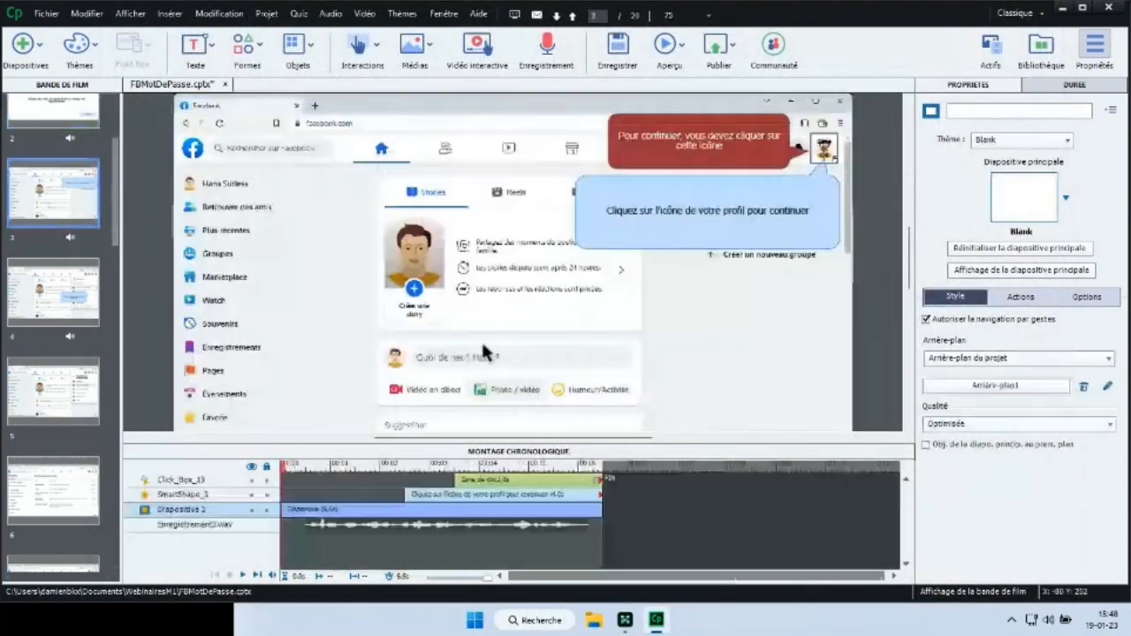
click(89, 288)
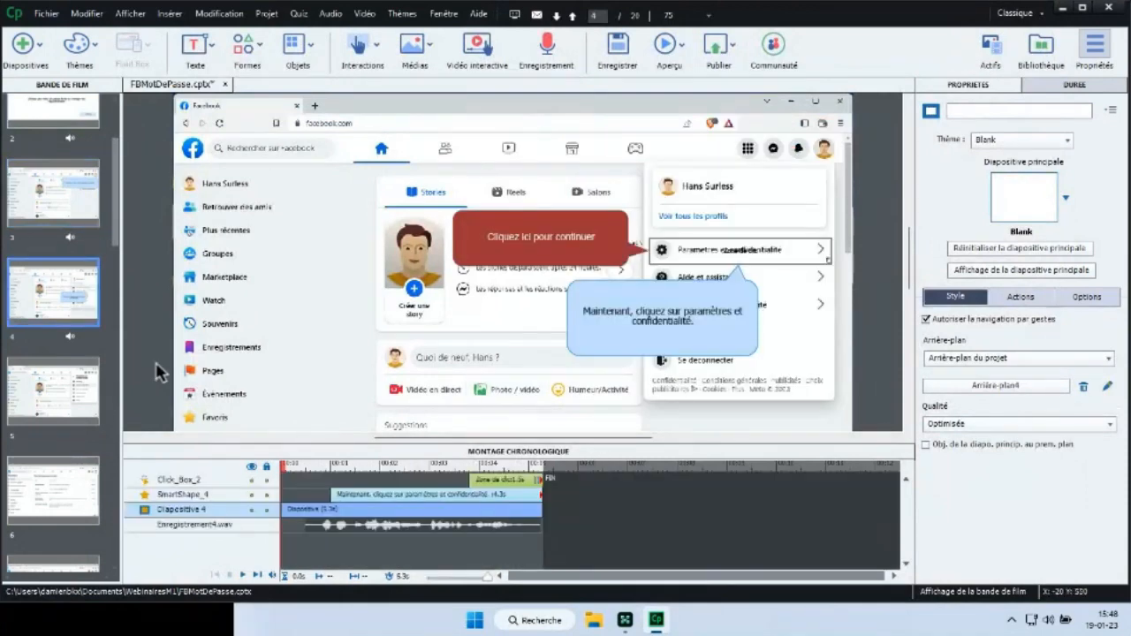
click(1040, 49)
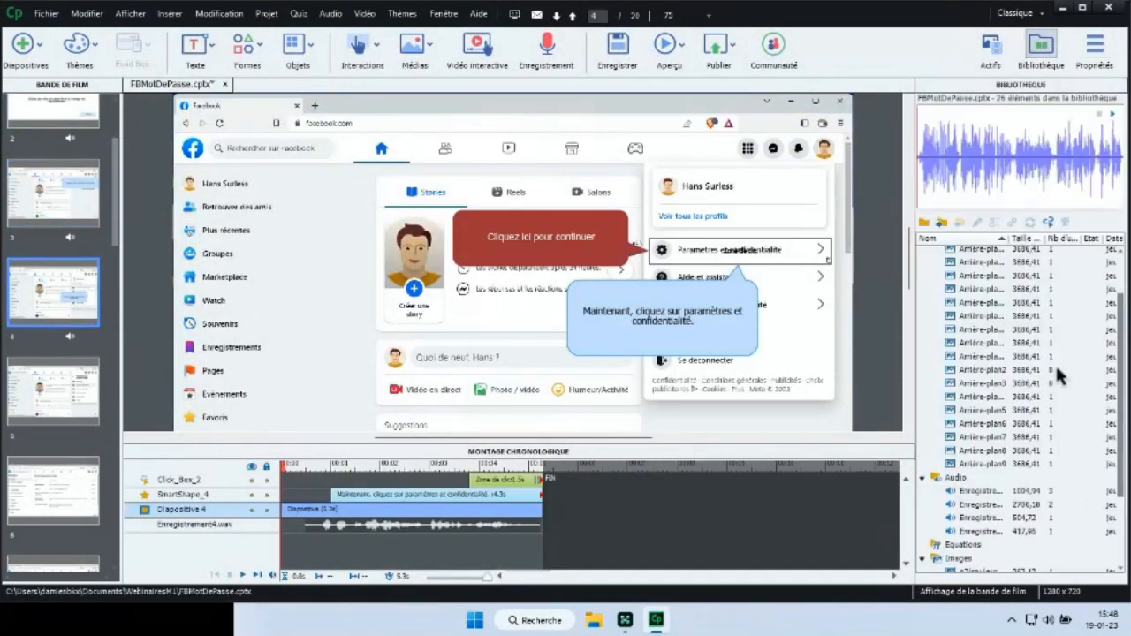
click(1030, 491)
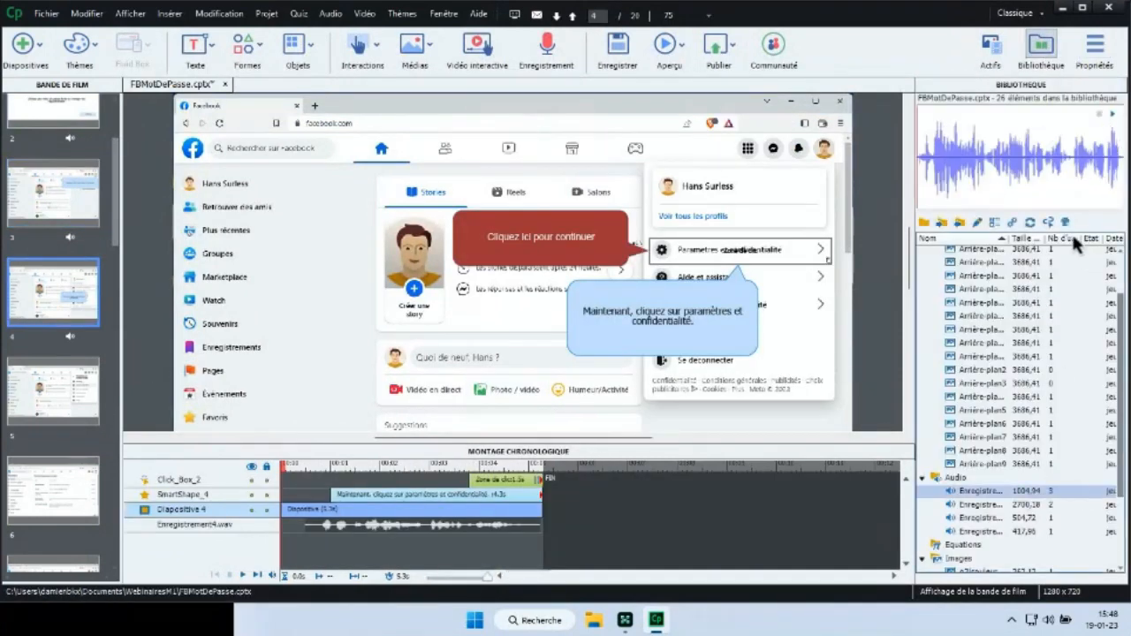
click(1046, 225)
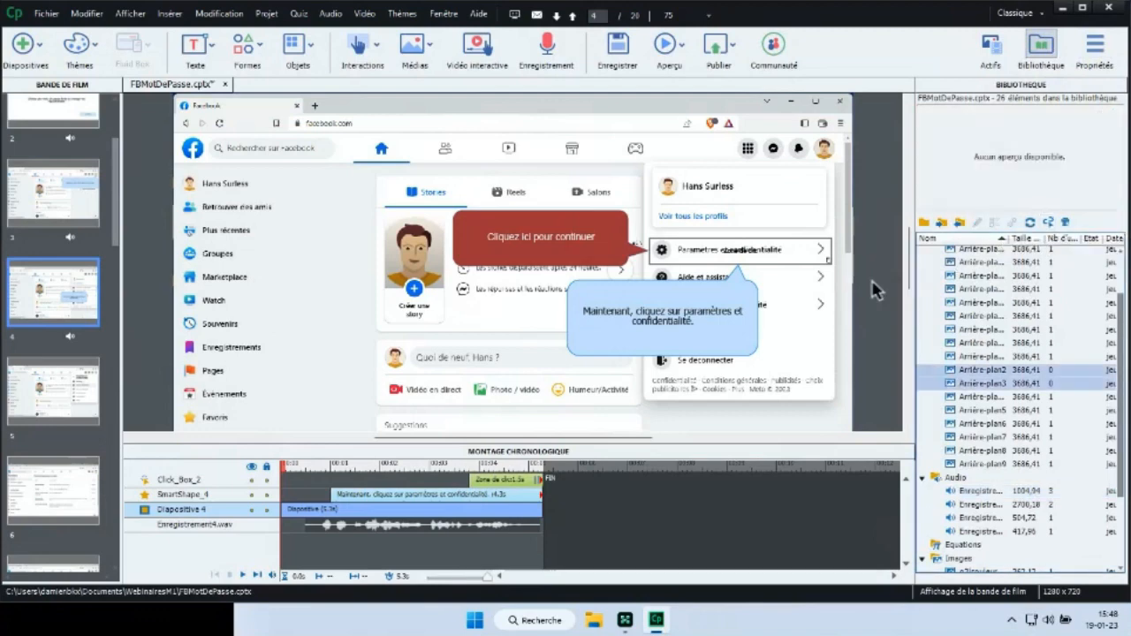
click(1001, 489)
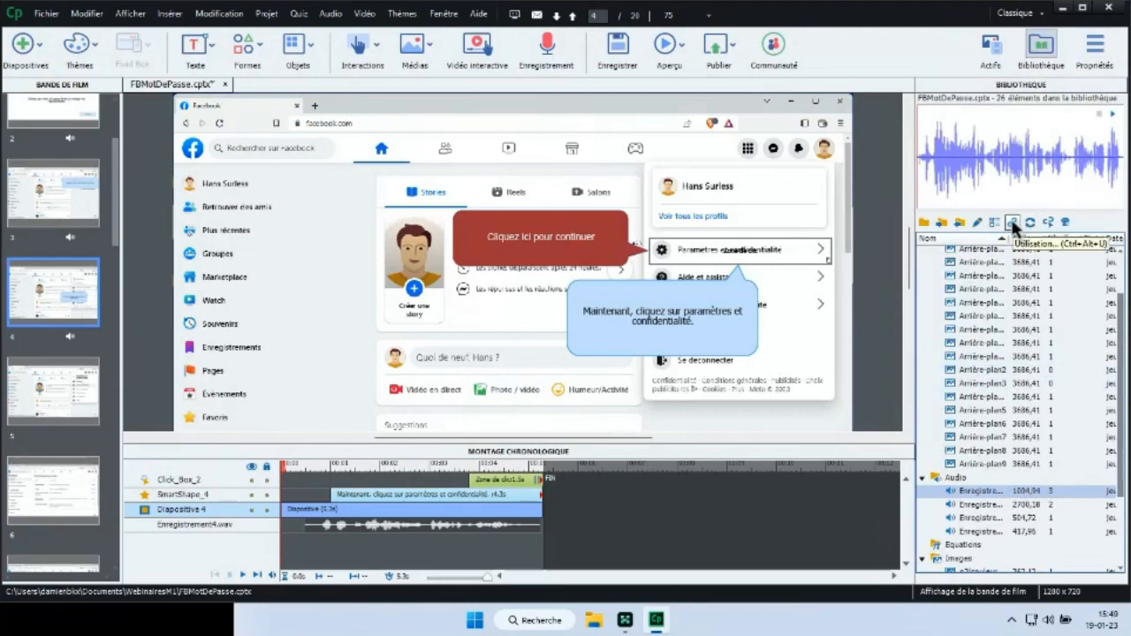
click(1048, 222)
click(433, 235)
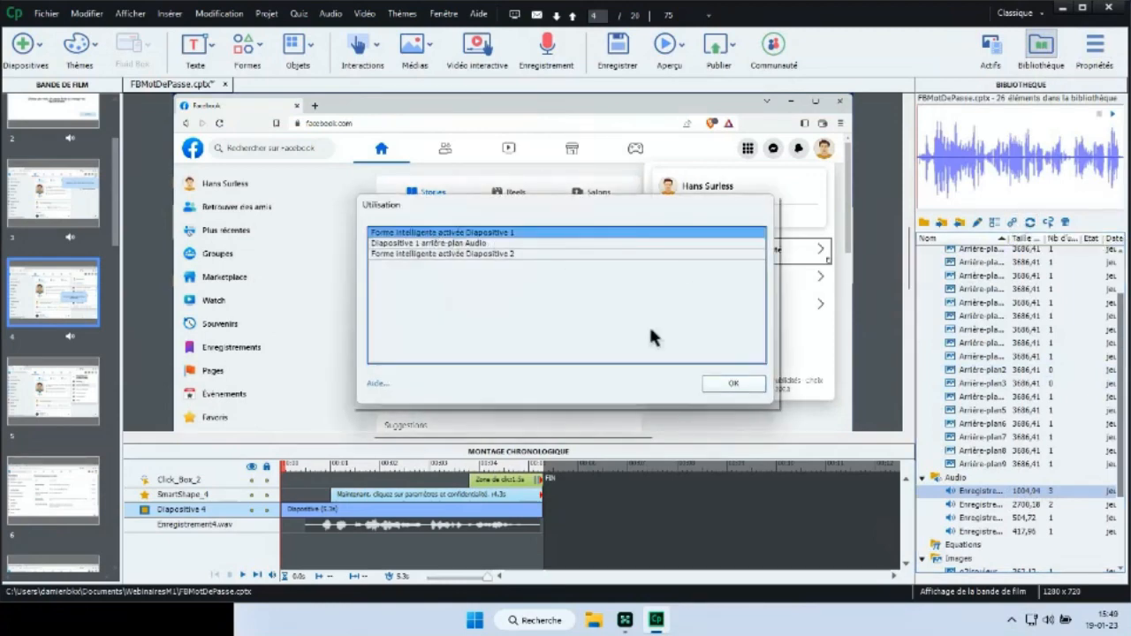
click(733, 386)
- Remove the Enregistrement1.wav audio from the Continuer button on slide 1
scroll(106, 203, up, 3)
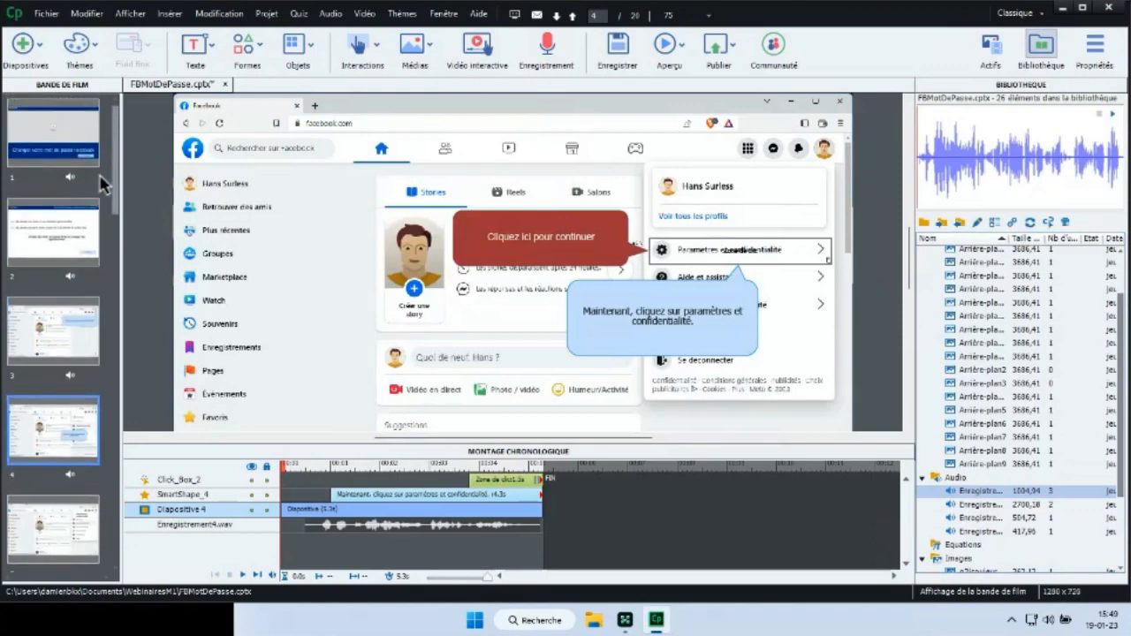
click(85, 155)
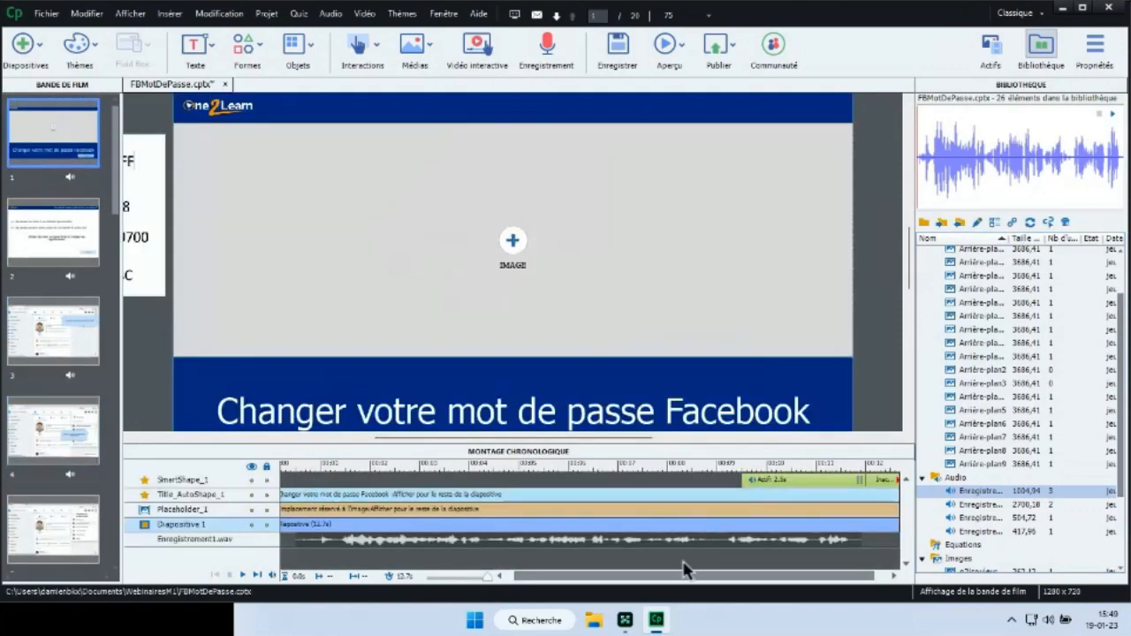
drag(769, 574, 800, 574)
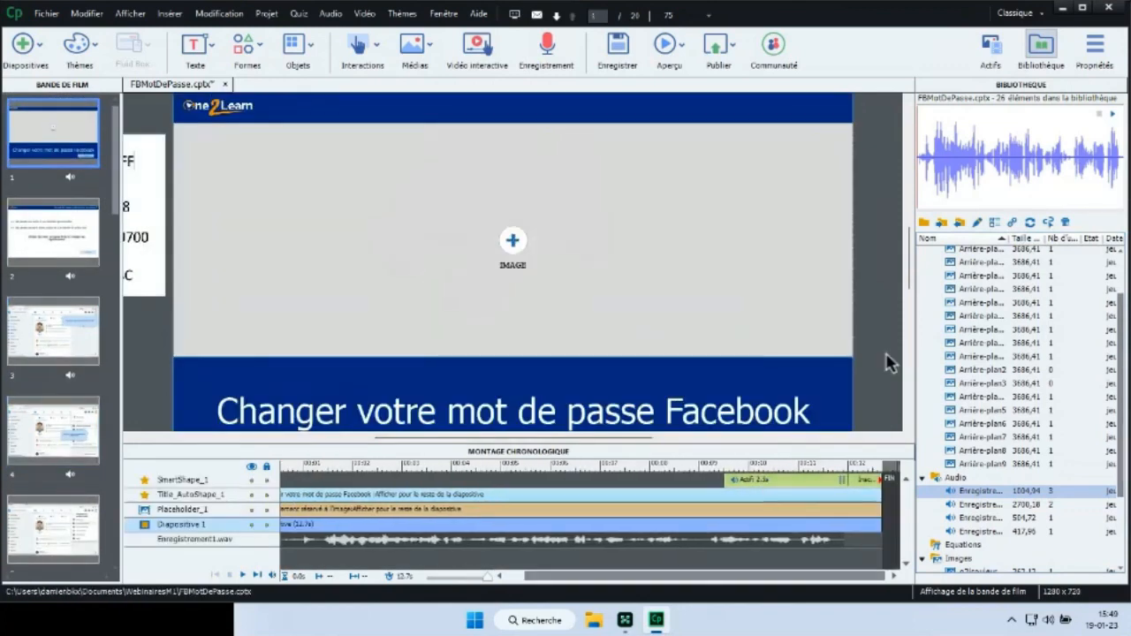
click(1094, 48)
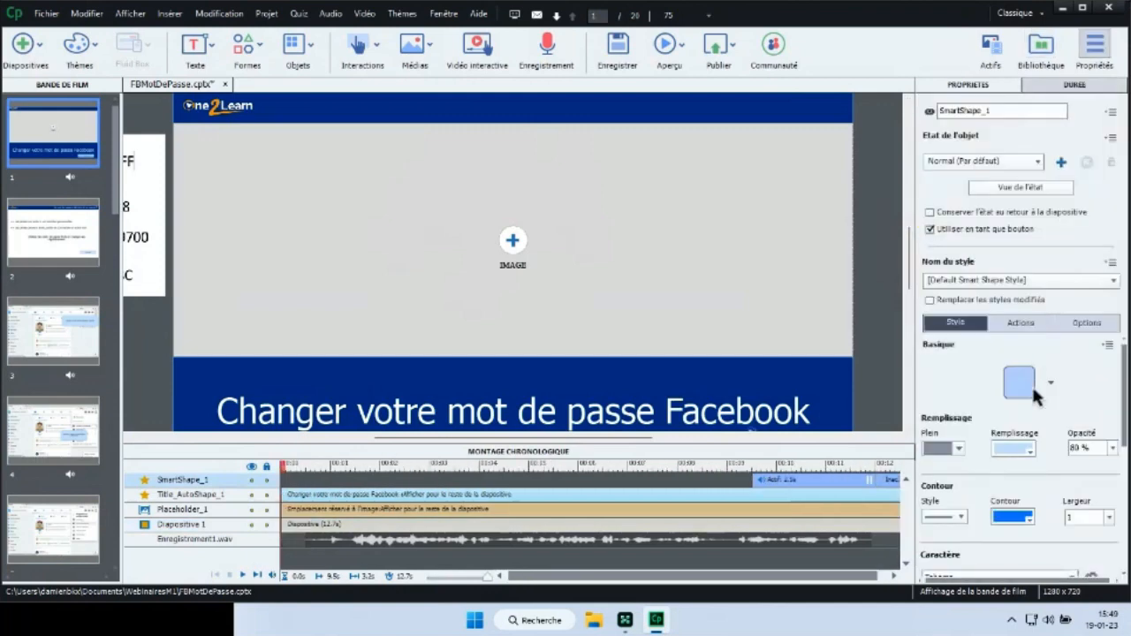
click(1090, 323)
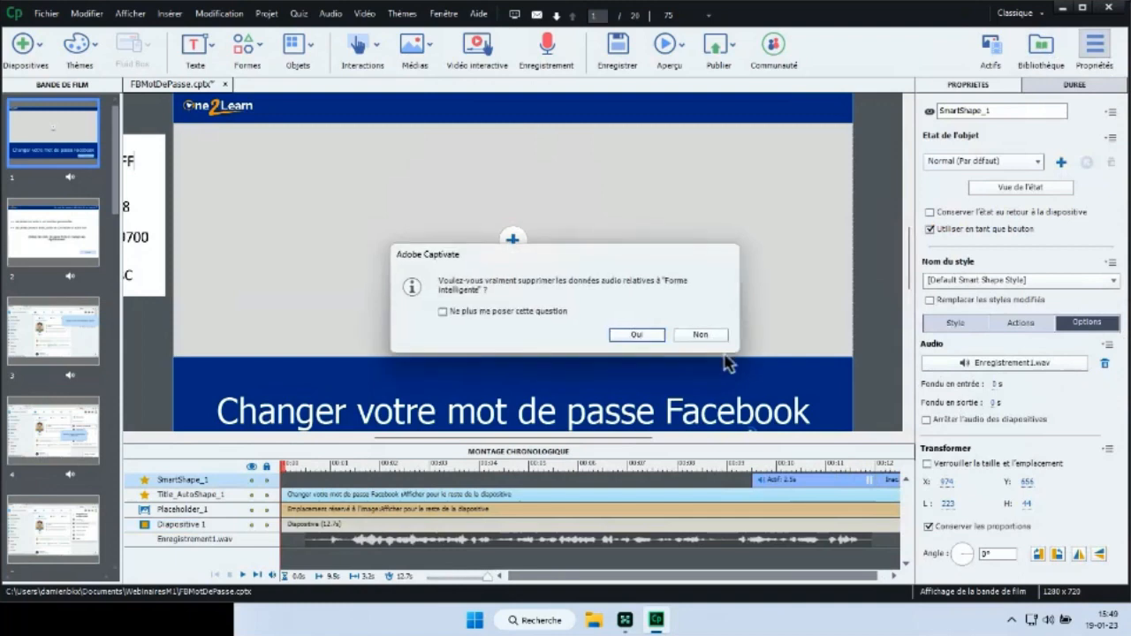
click(638, 336)
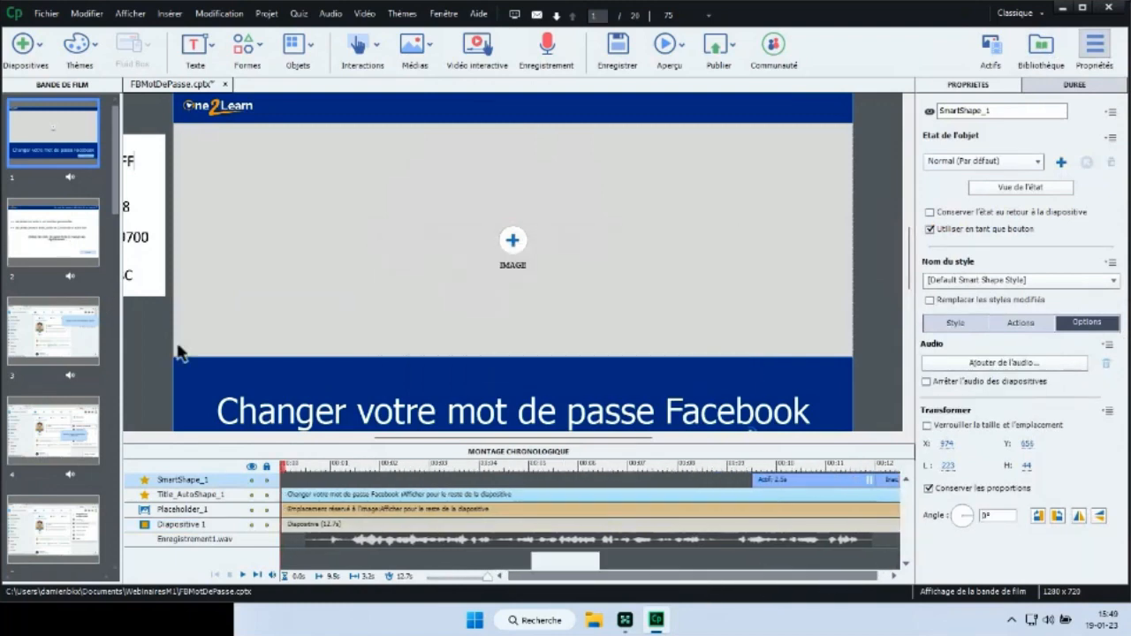
- Remove the Enregistrement1.wav audio from the button shape SmartShape_2 on slide 2
click(69, 235)
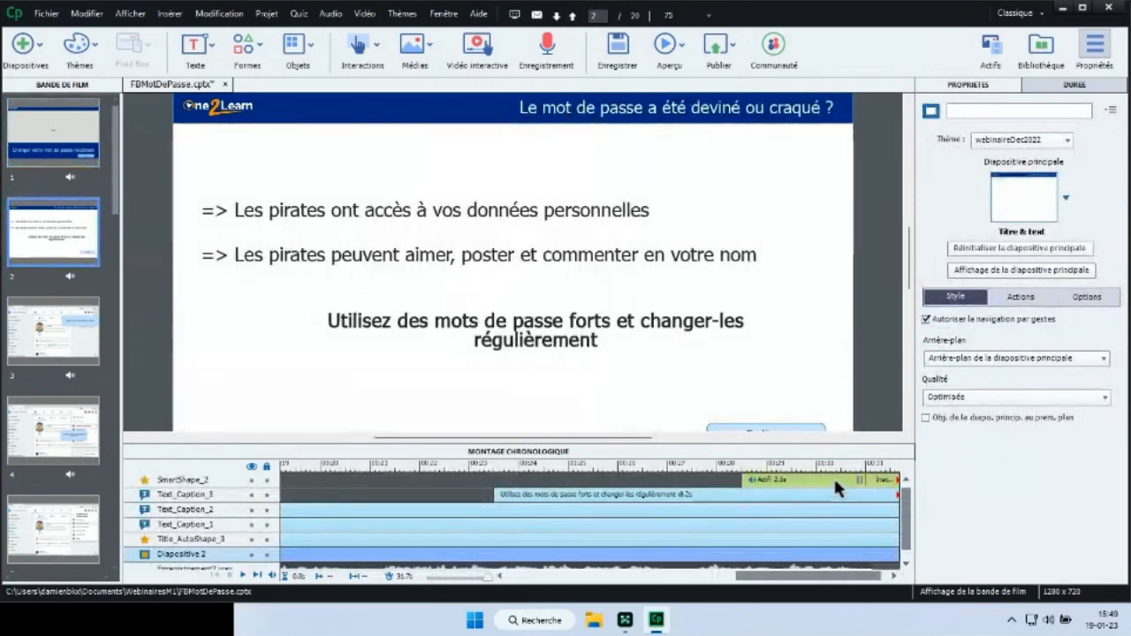
click(833, 476)
click(1102, 364)
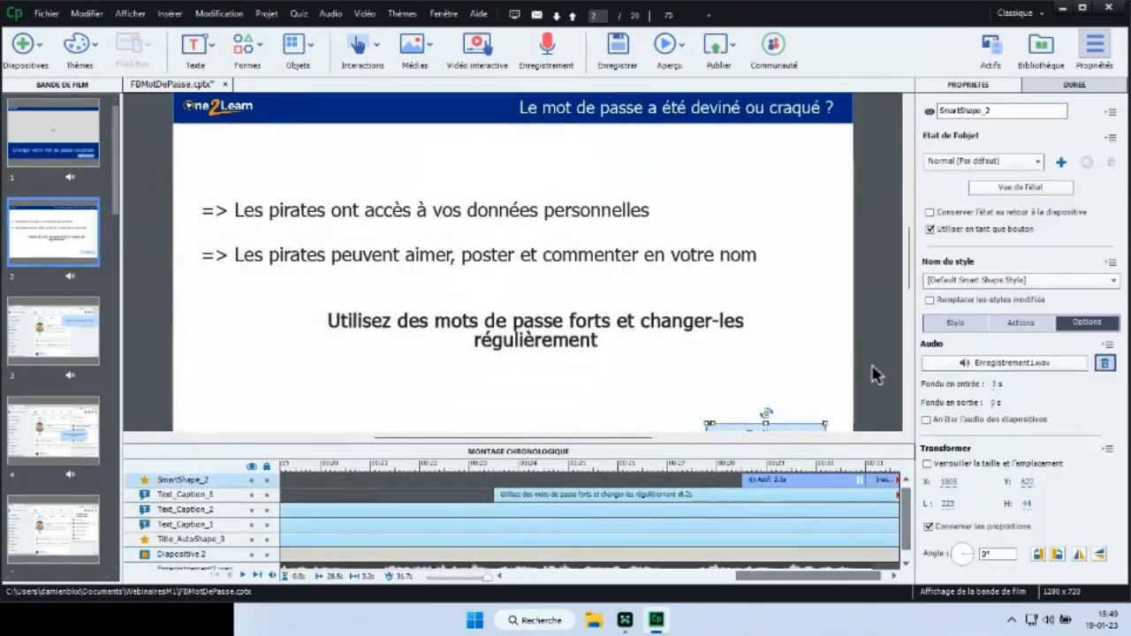
click(658, 335)
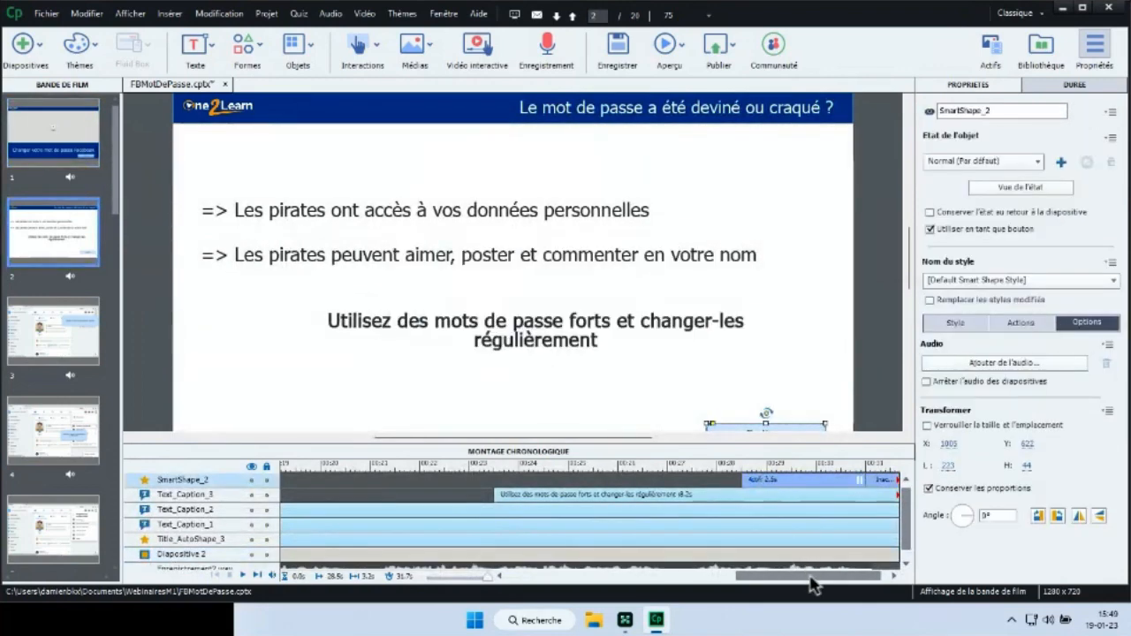
- Remove the Enregistrement2.wav audio attached to the title "Le mot de passe a été deviné ou craqué ?" on slide 2
drag(804, 575, 528, 597)
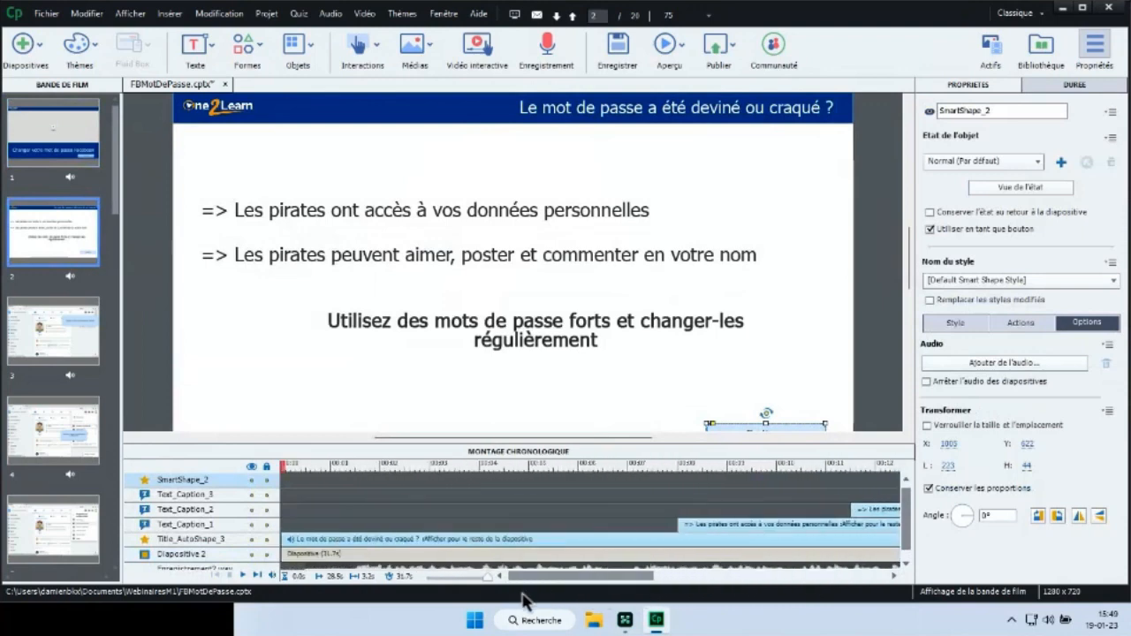
click(500, 541)
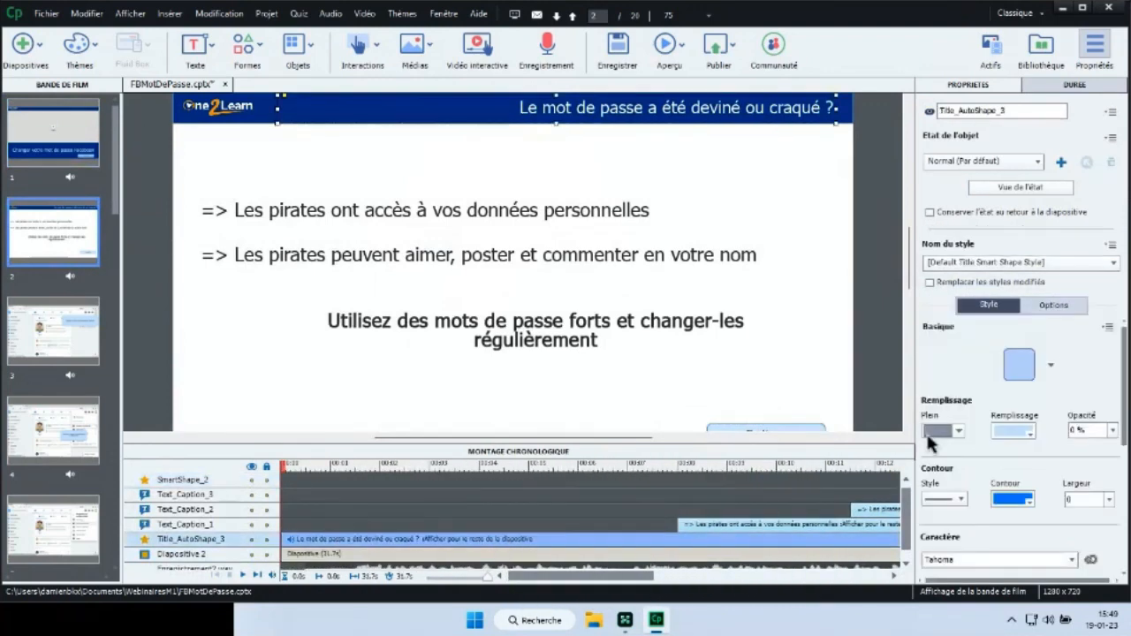
click(1055, 304)
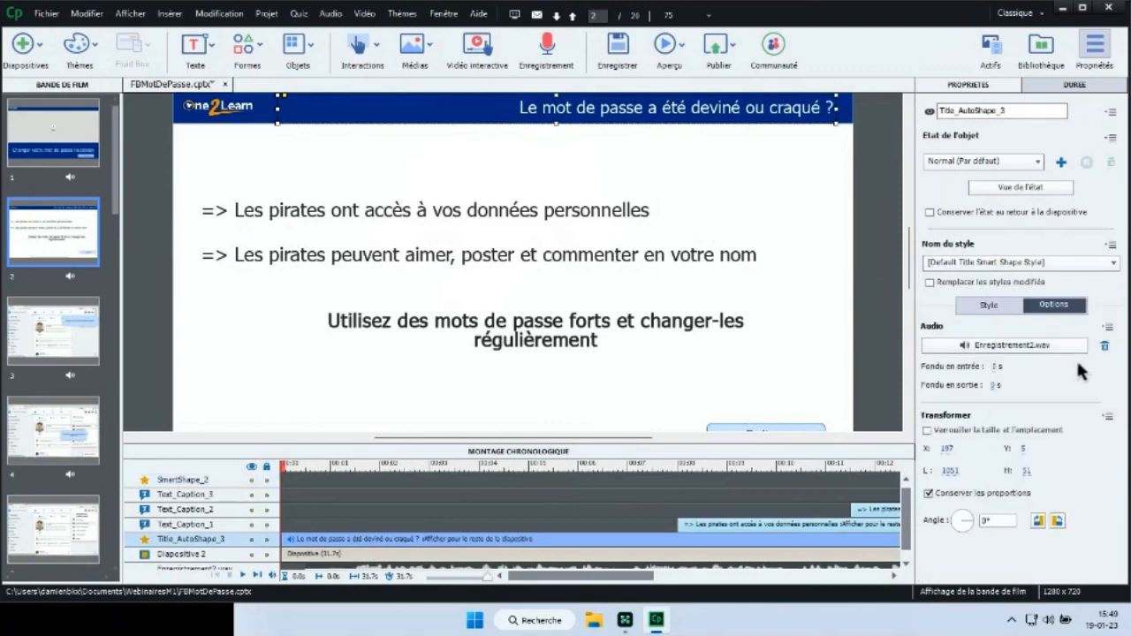
click(1103, 345)
click(637, 328)
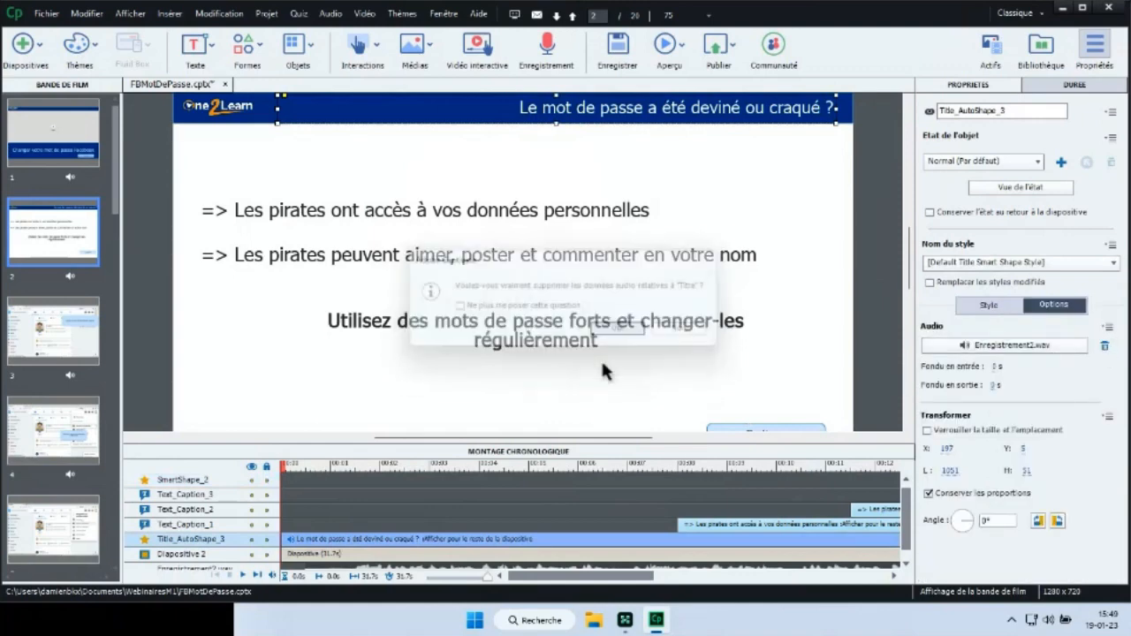
- Check slides 3 and 4, and play an HTML5 preview of the project from slide 1 in the browser, closing the older preview tab
click(62, 349)
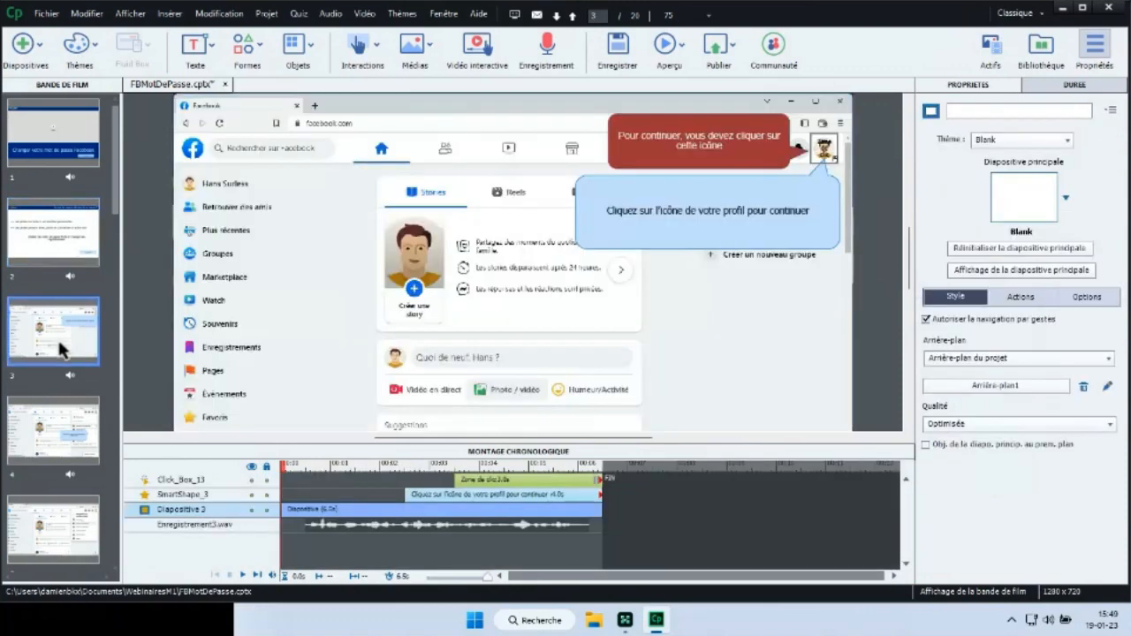
click(40, 439)
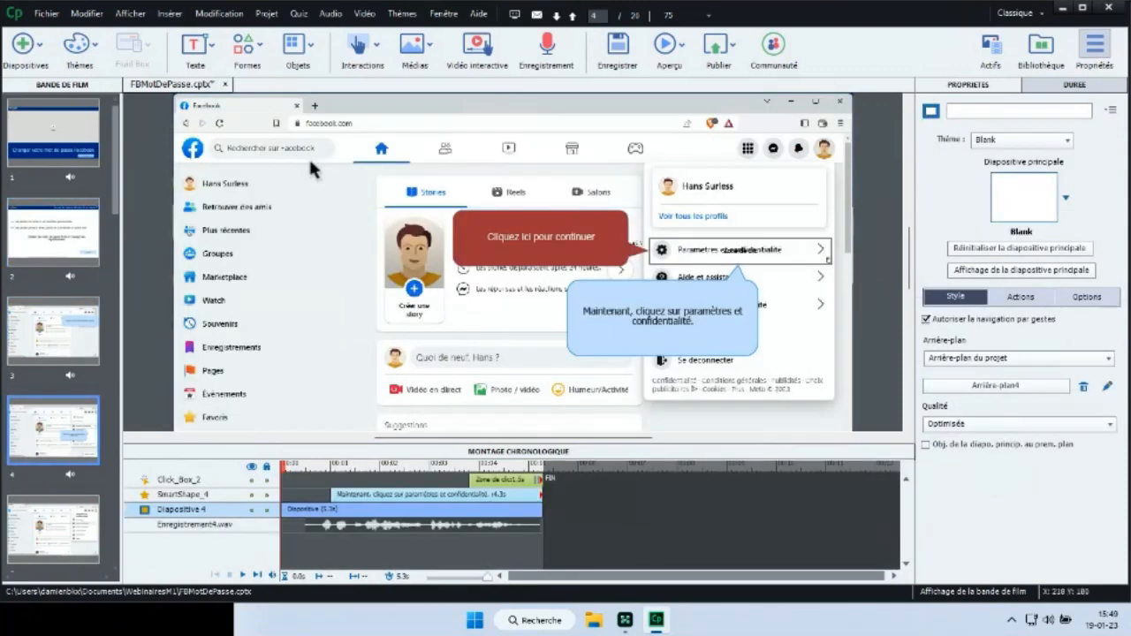
click(91, 133)
click(667, 44)
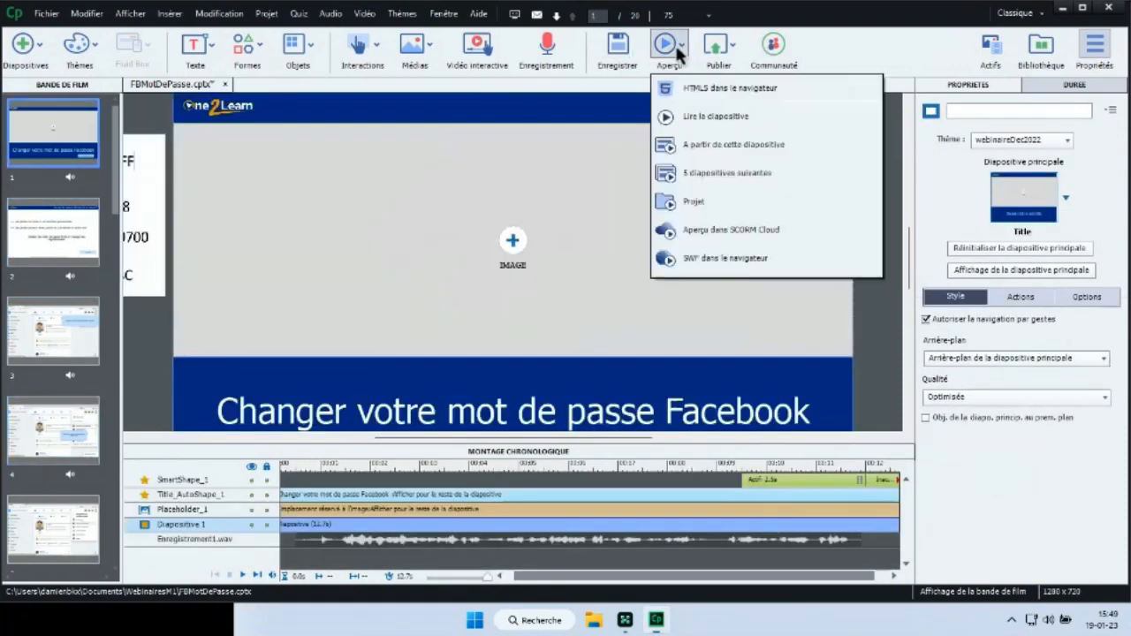
click(693, 92)
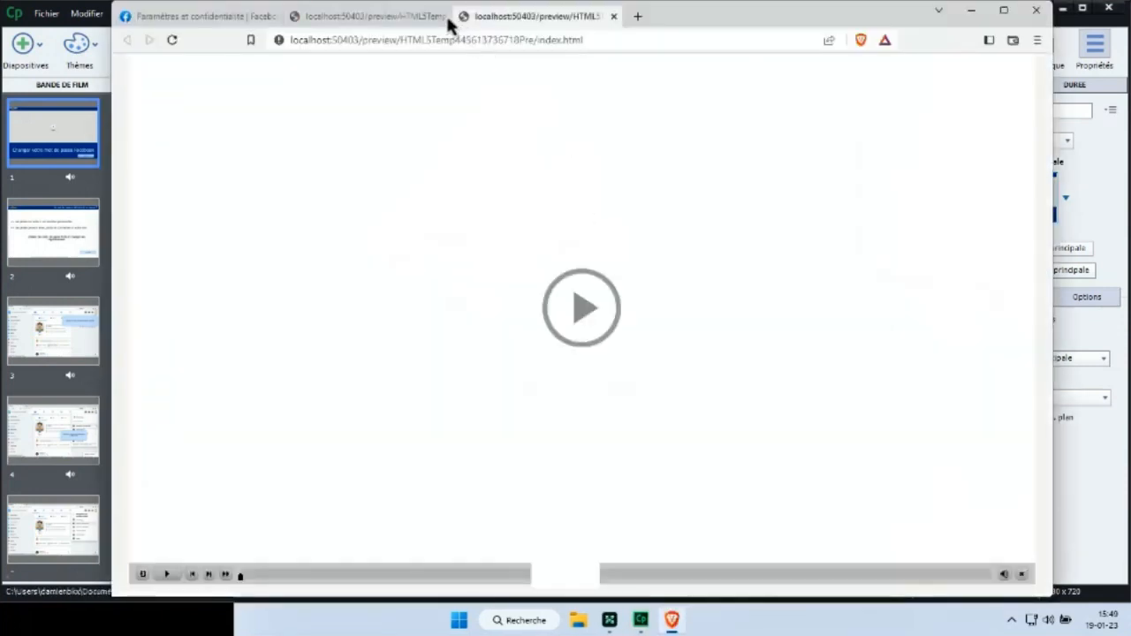
click(446, 17)
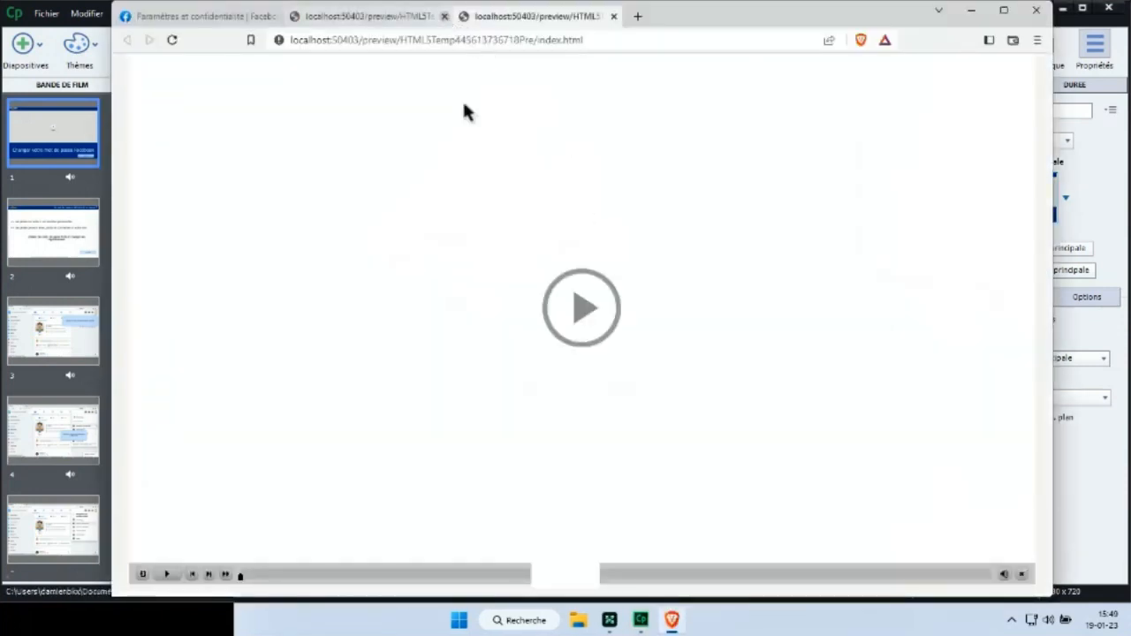
click(559, 307)
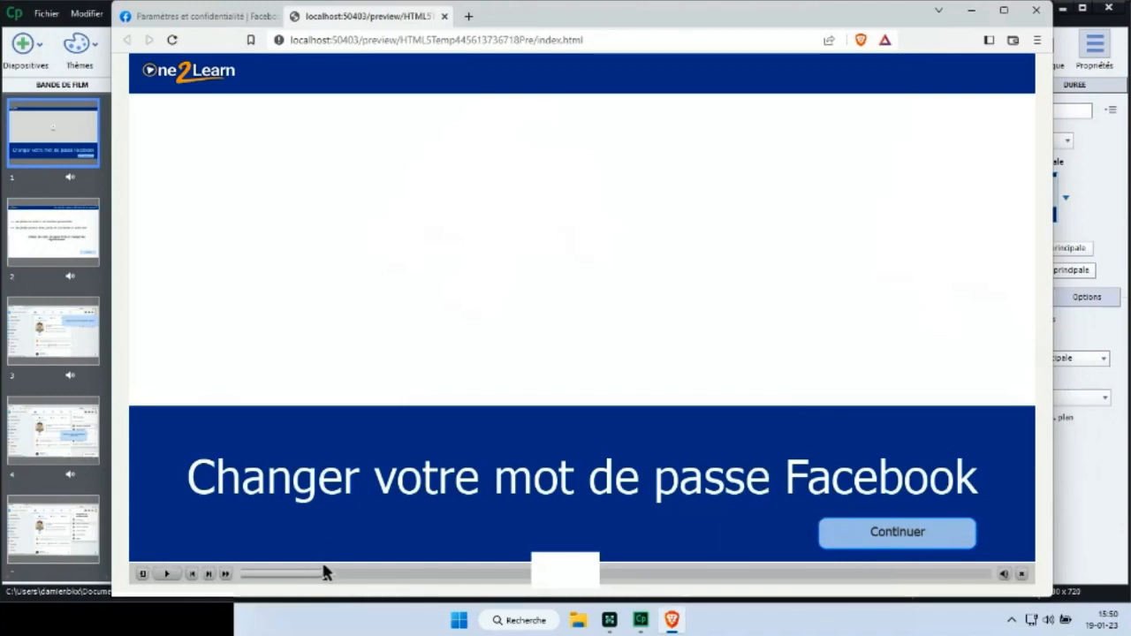
- Examine the Continuer button's pause point on slide 1's timeline in Captivate, placing the playhead at 11 s and 12 s
click(53, 148)
click(816, 461)
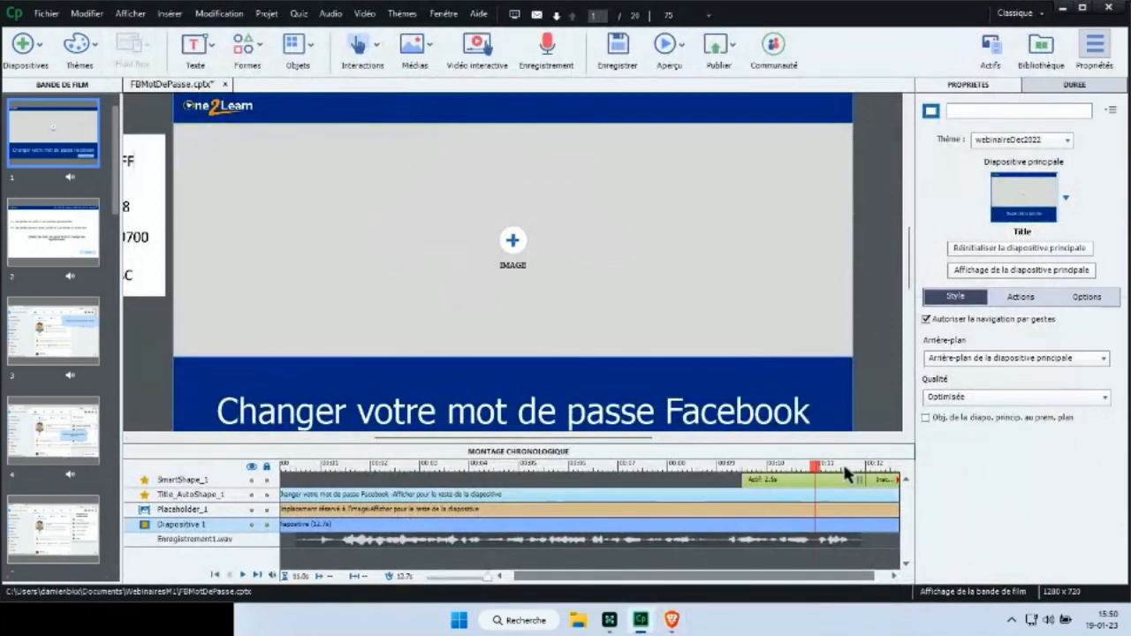
click(865, 464)
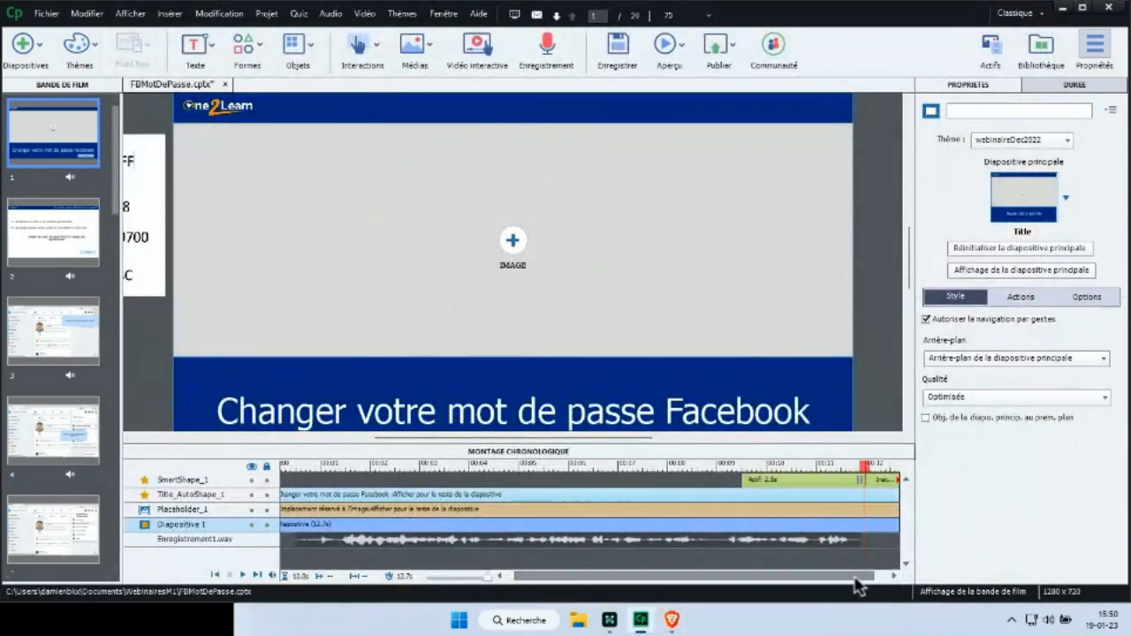
drag(854, 576, 904, 552)
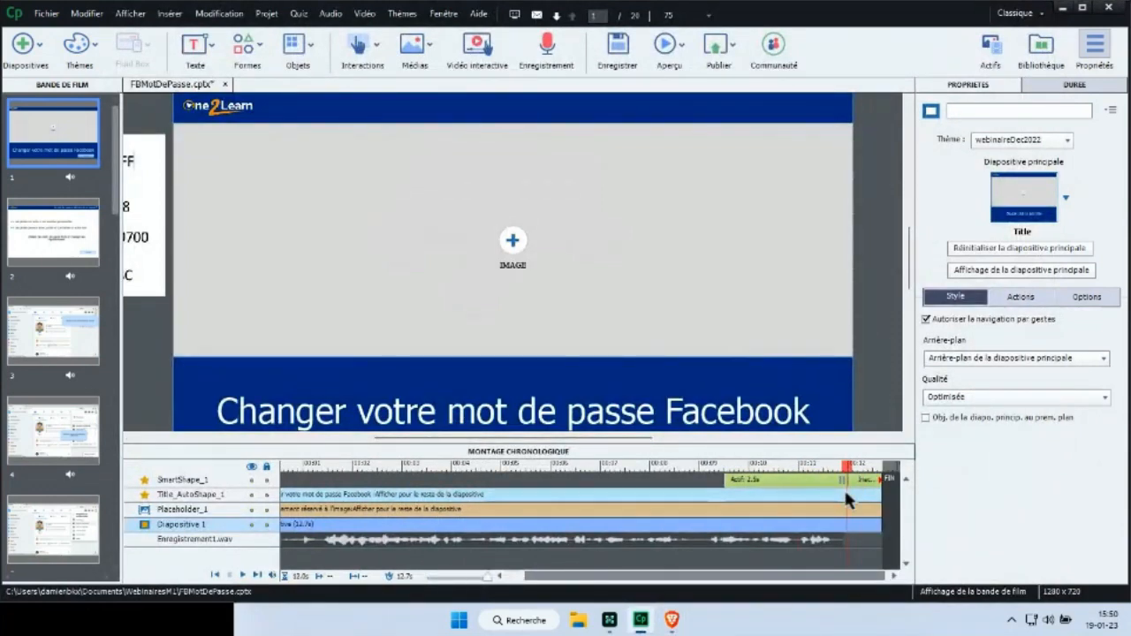
- Return to the browser preview and continue from the title slide to play slide 2 with its pirate warnings
click(673, 621)
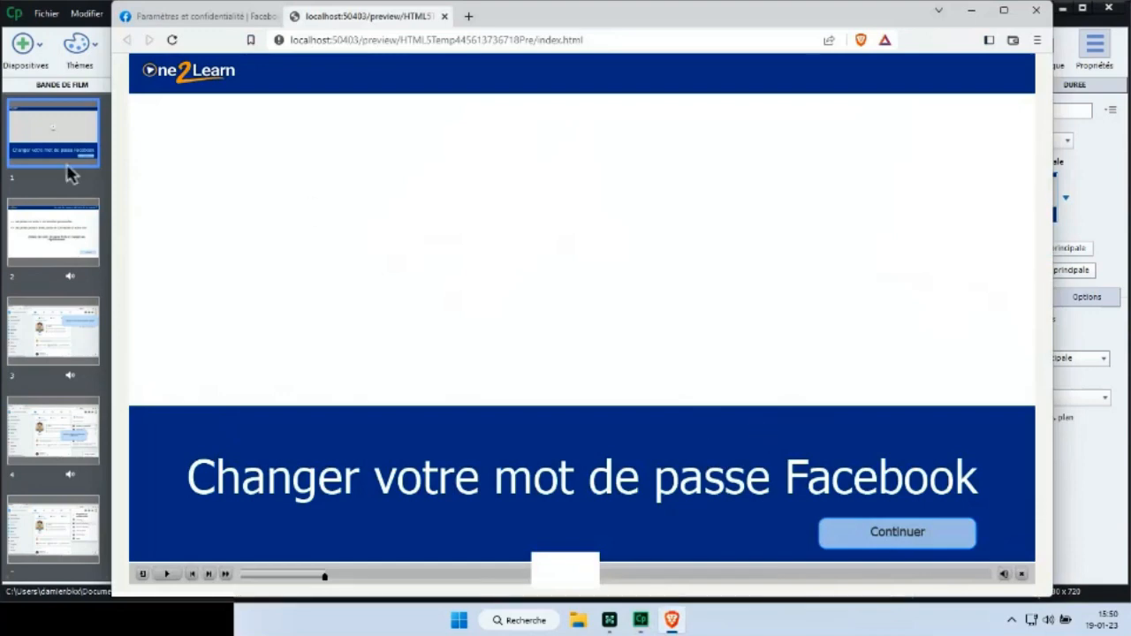
click(899, 541)
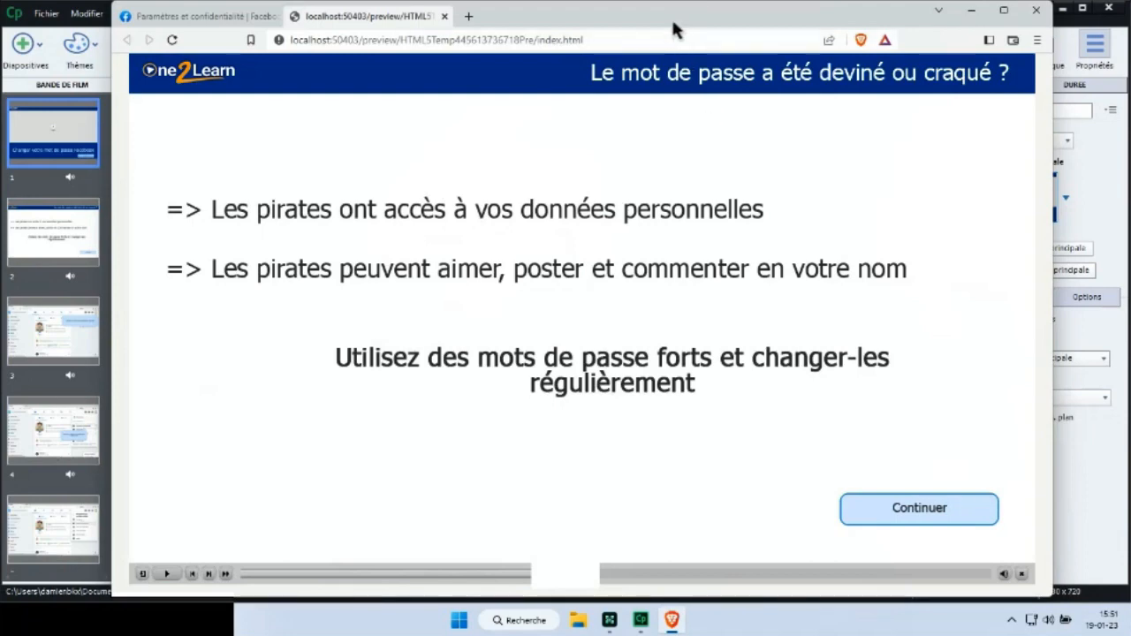
drag(635, 17, 589, 21)
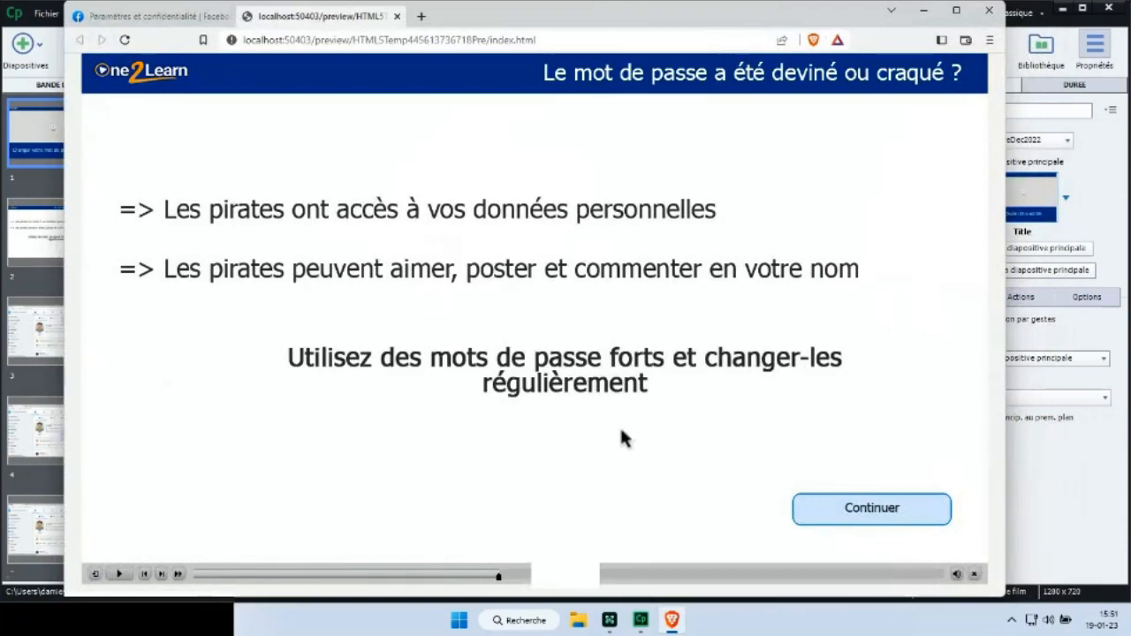
- Examine in Captivate where the Continuer button pauses near the end of slide 2's timeline
click(50, 235)
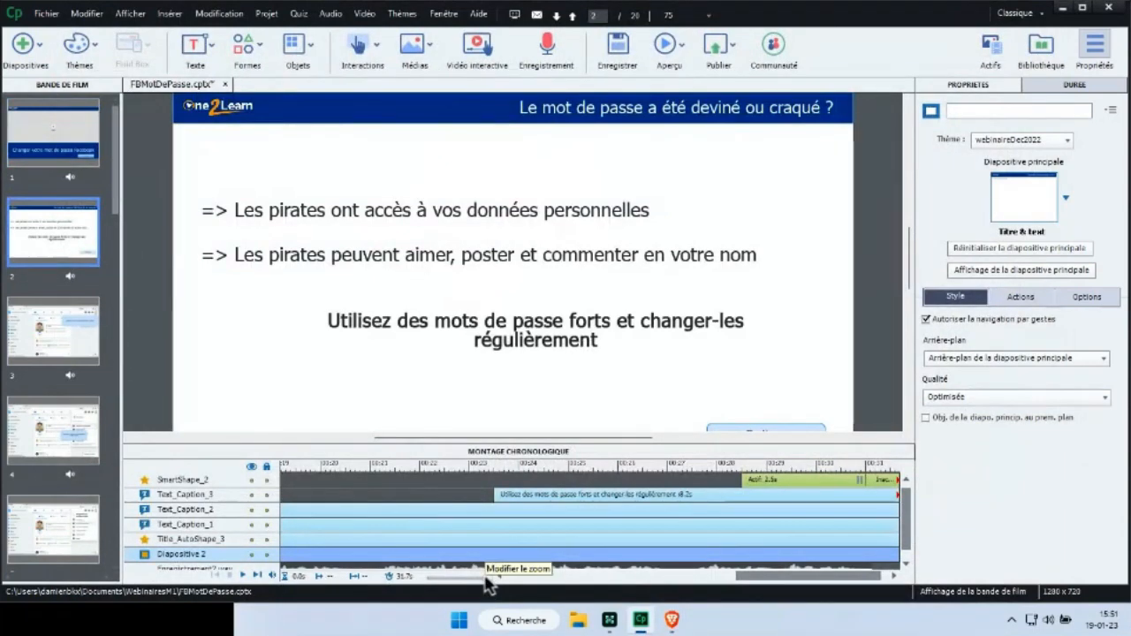
drag(485, 577, 582, 576)
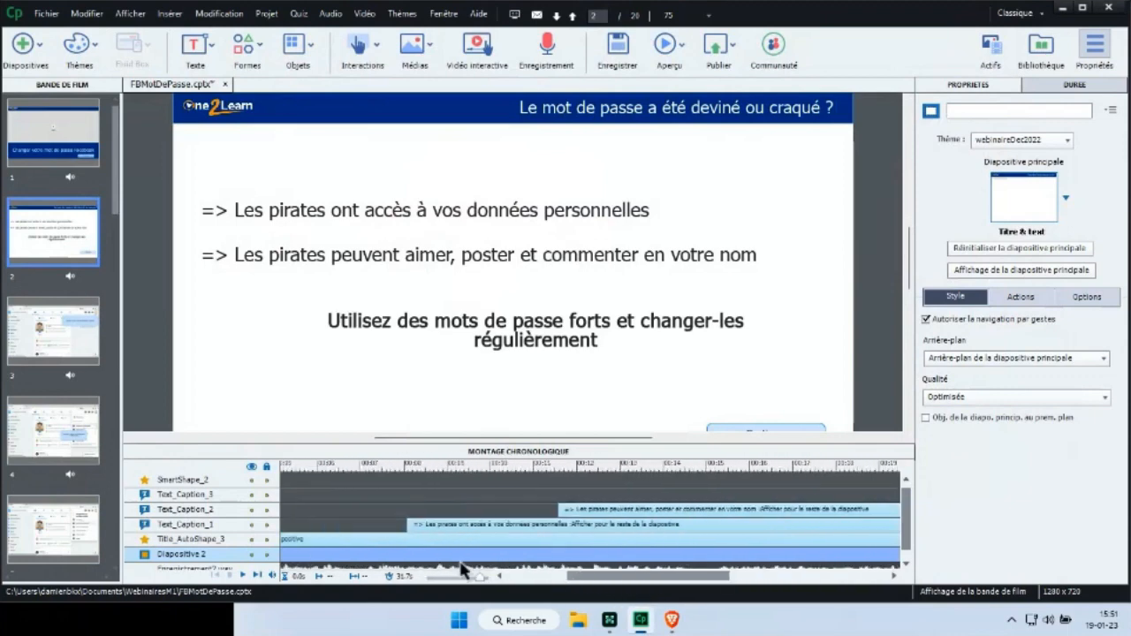
drag(669, 581, 781, 583)
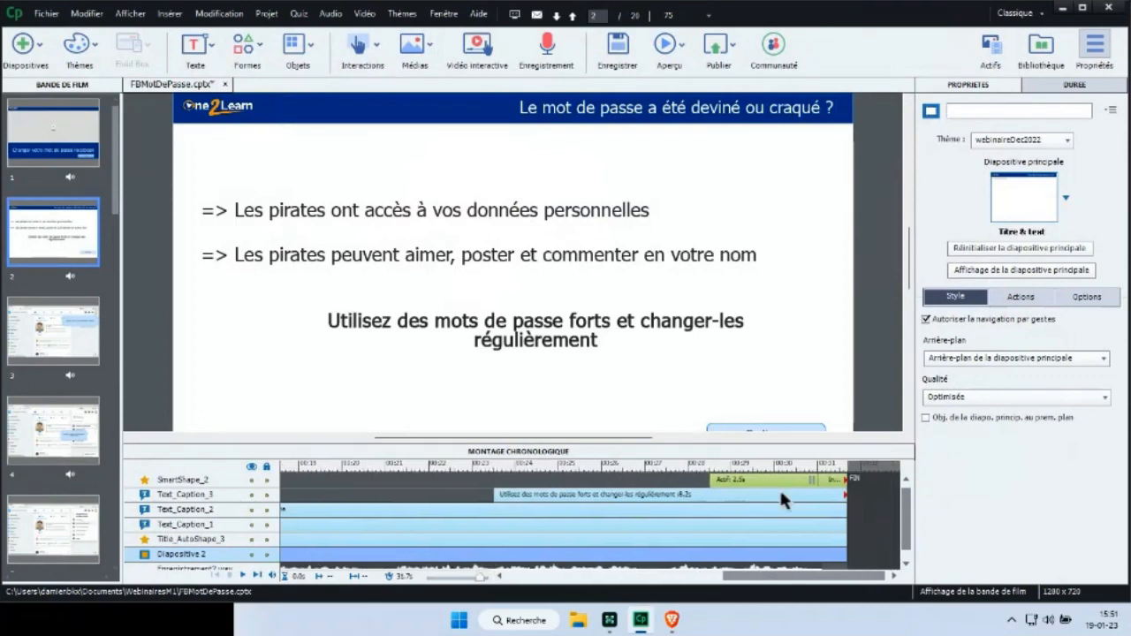
click(815, 463)
- Resume the browser preview and continue from slide 2 to play the Facebook home page on slide 3
click(666, 621)
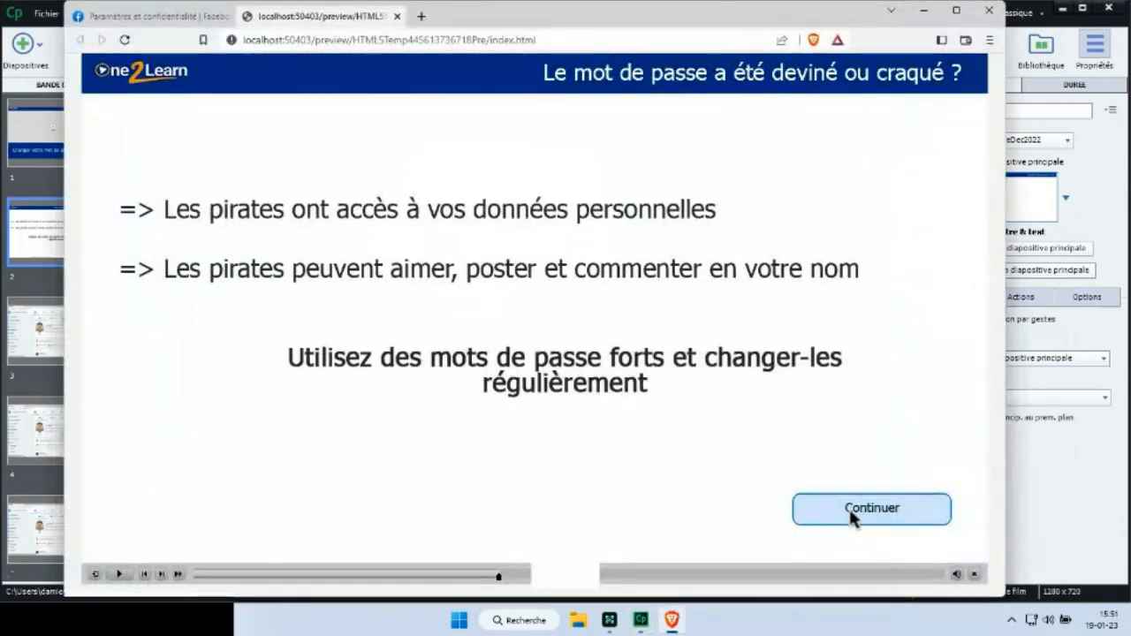
click(851, 510)
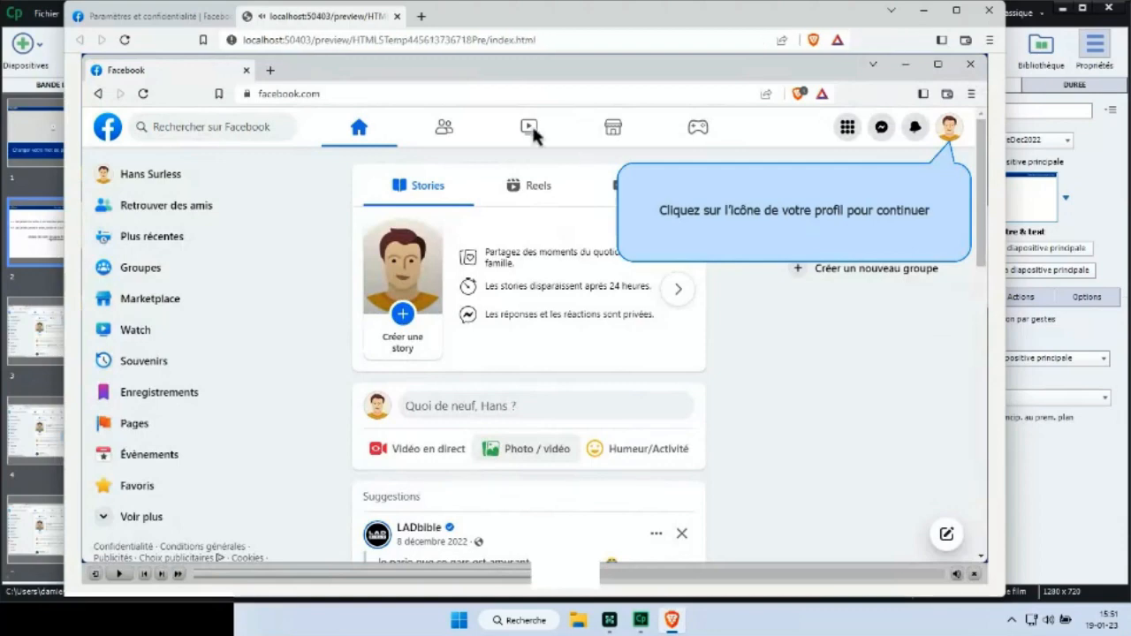
drag(545, 23, 608, 24)
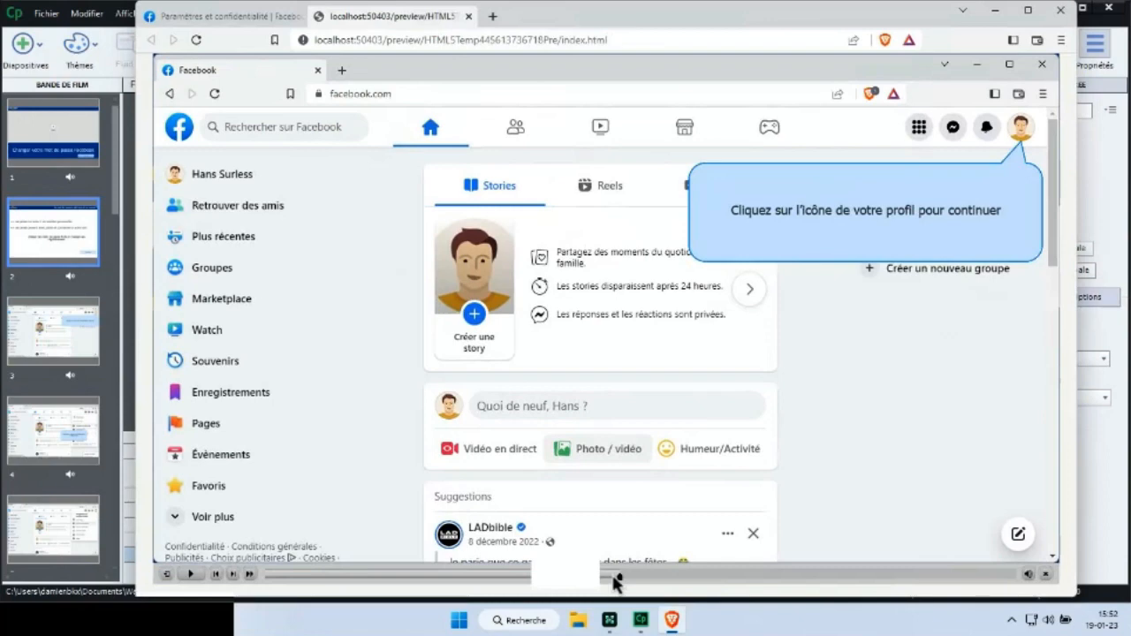
- Inspect the actions of the profile icon's click box on slide 3 in Captivate and its pause point on the timeline
click(66, 320)
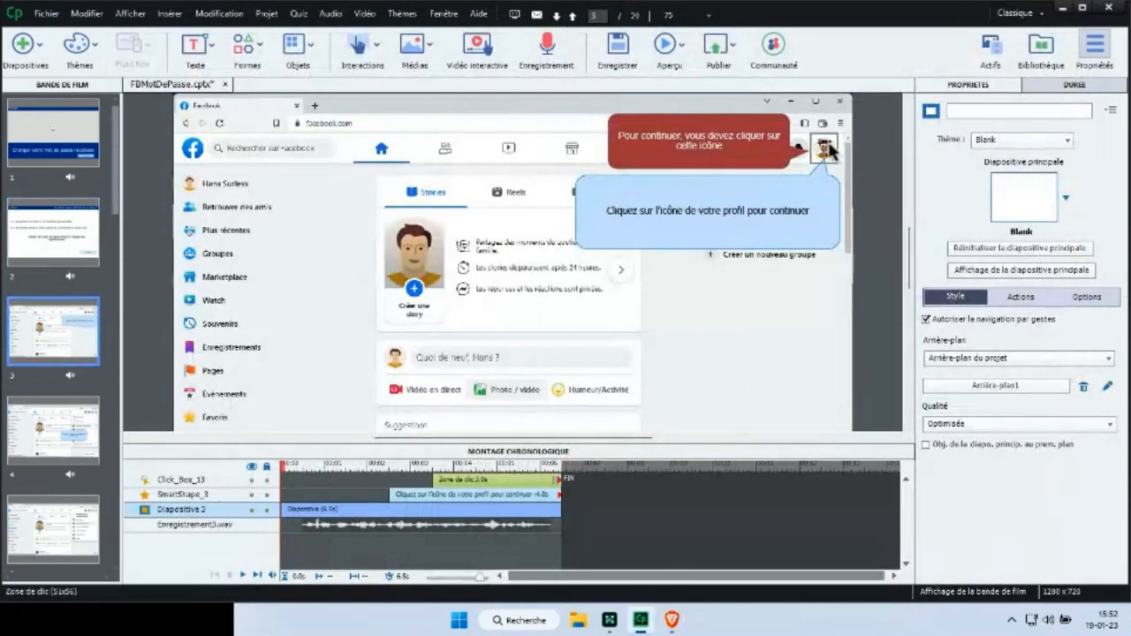
click(825, 148)
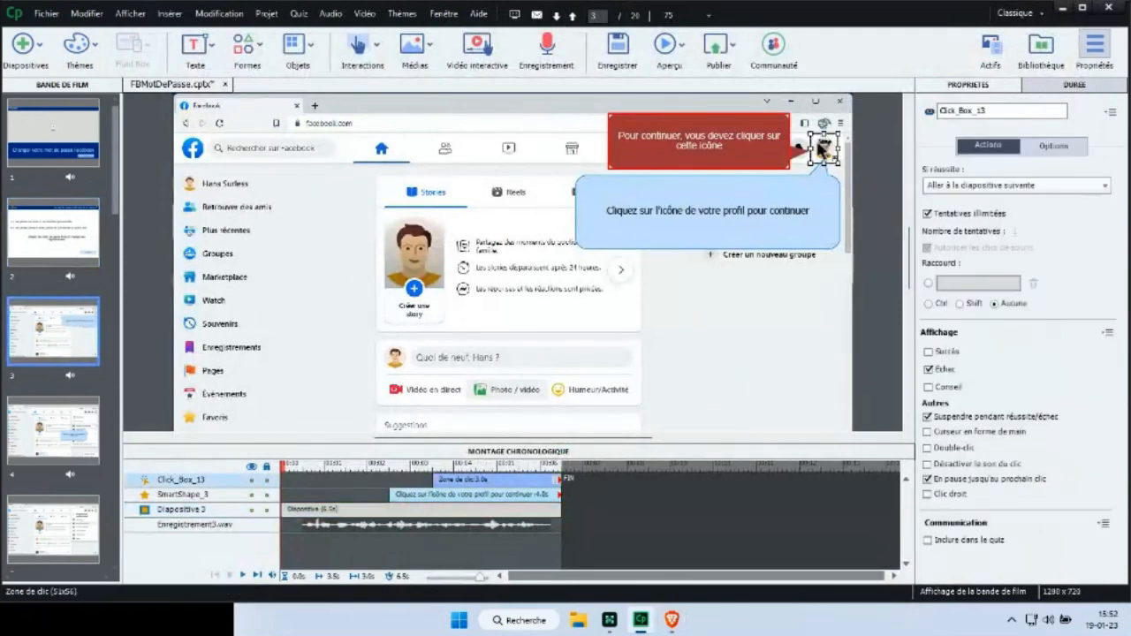
click(557, 467)
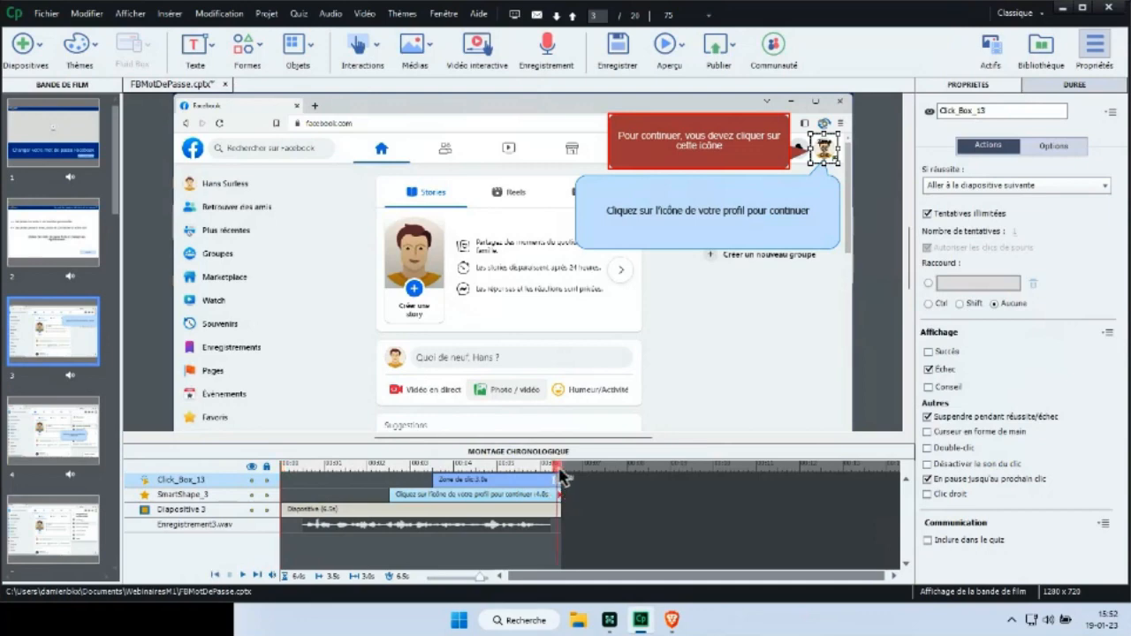
drag(560, 466, 562, 468)
- Test slide 3 in the browser preview with wrong answers outside the profile icon, and continue through the icon itself
click(673, 621)
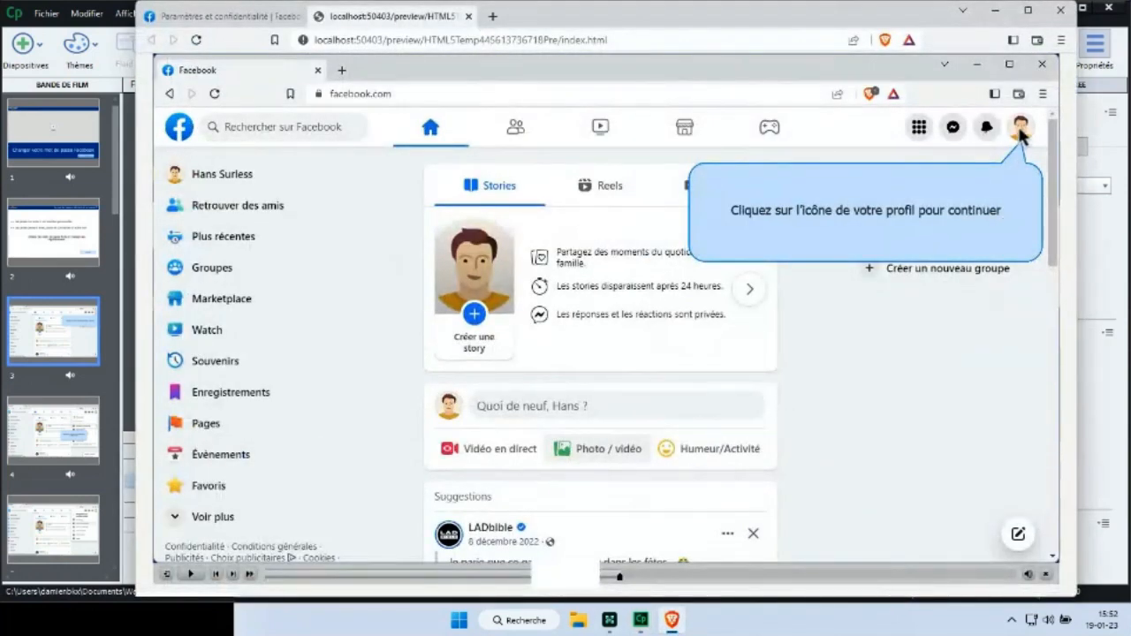
click(601, 242)
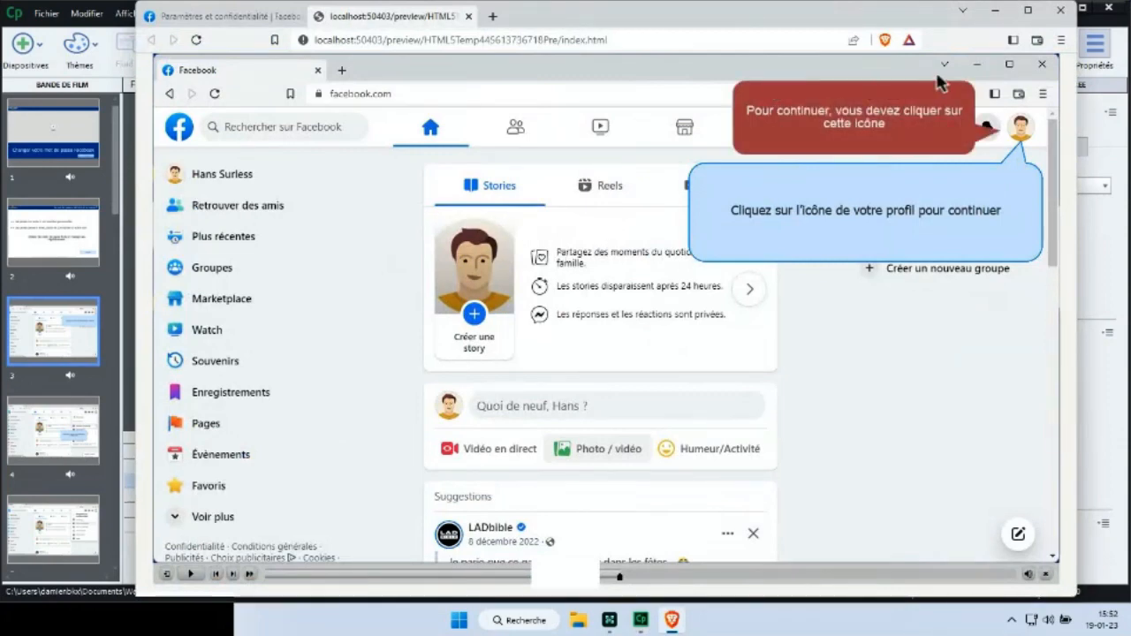
click(402, 329)
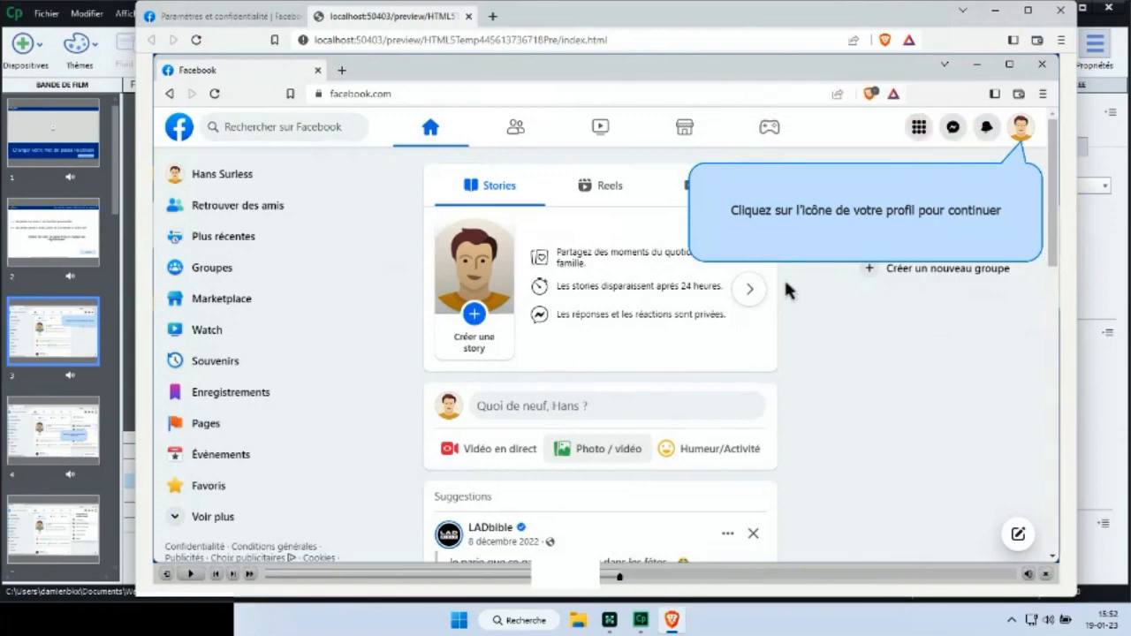
click(1021, 131)
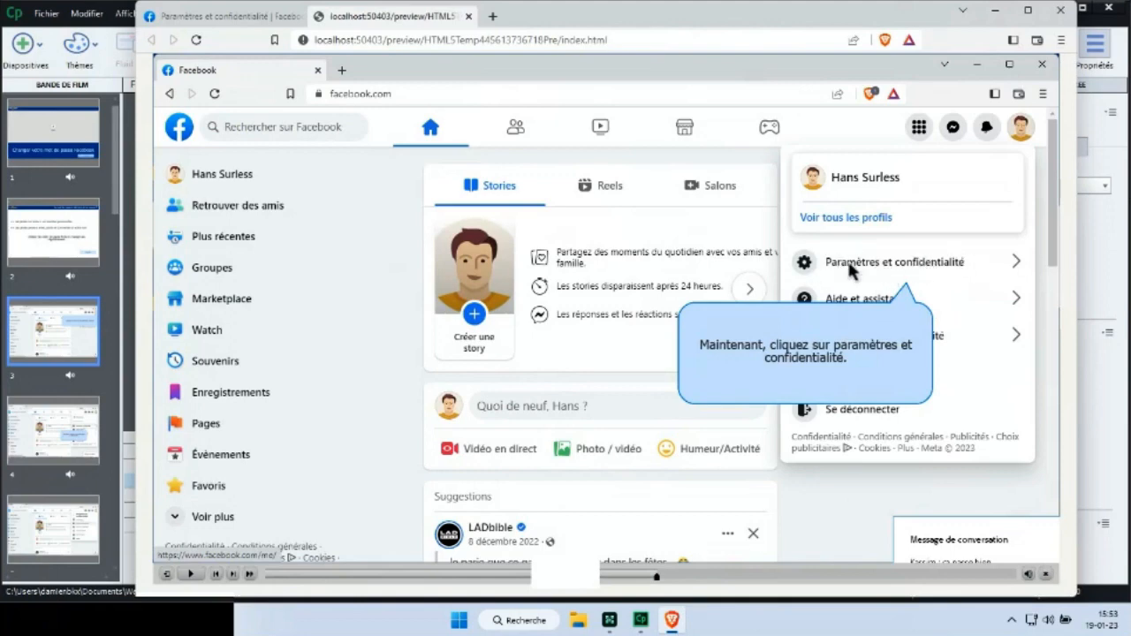
- Test a wrong answer on slide 4 in the preview, continue through Paramètres et confidentialité, try Paramètres and close the preview
click(509, 284)
click(862, 268)
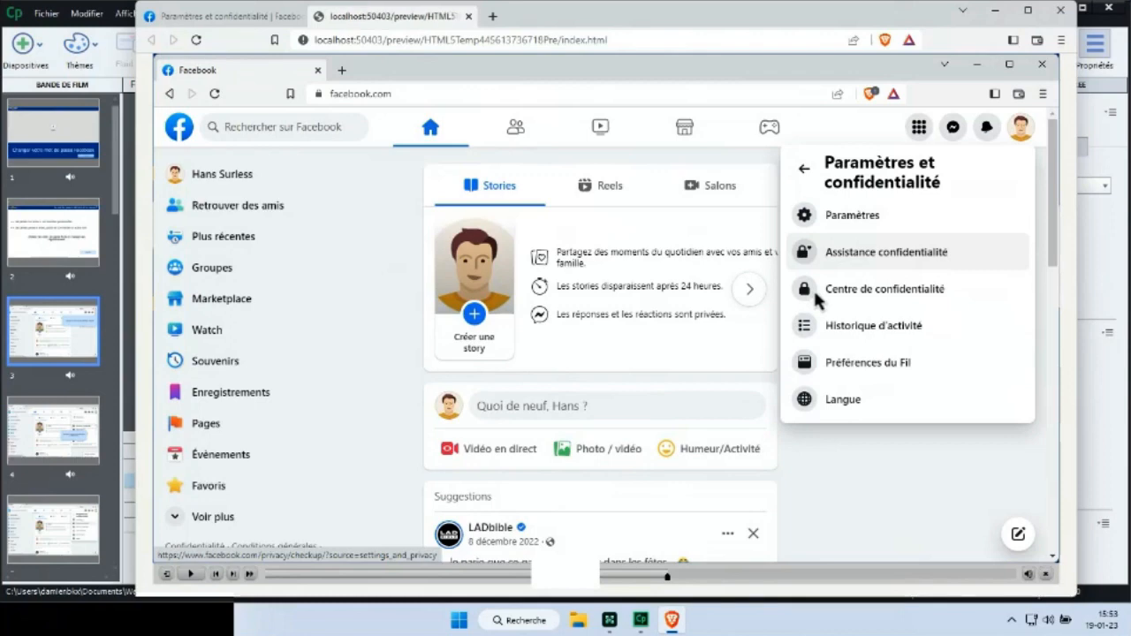
click(858, 216)
click(1060, 13)
click(643, 177)
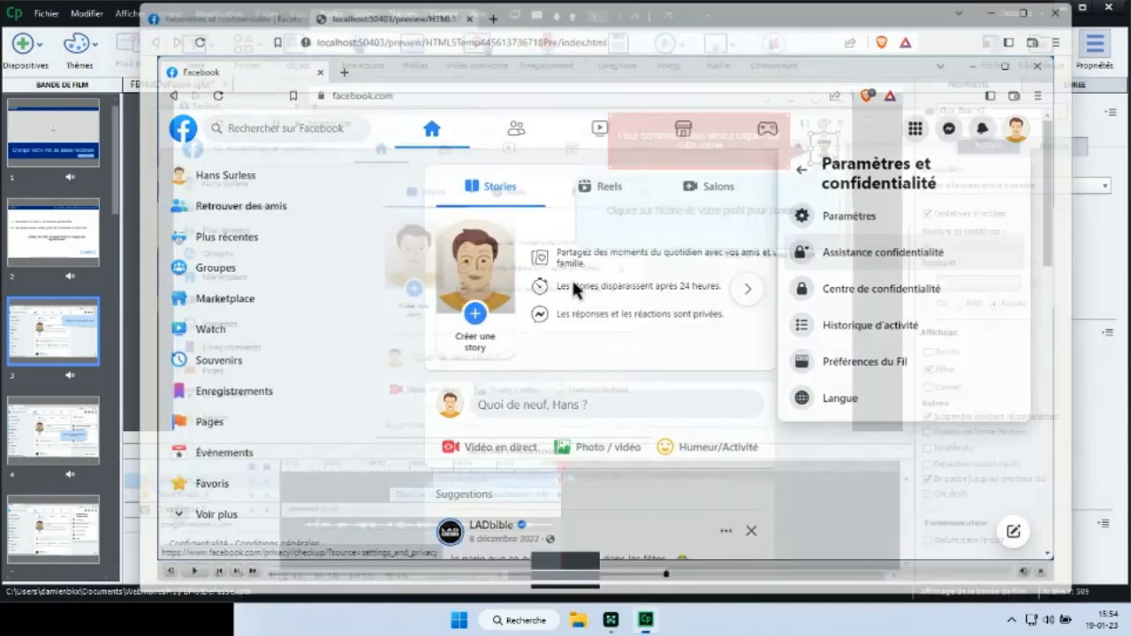